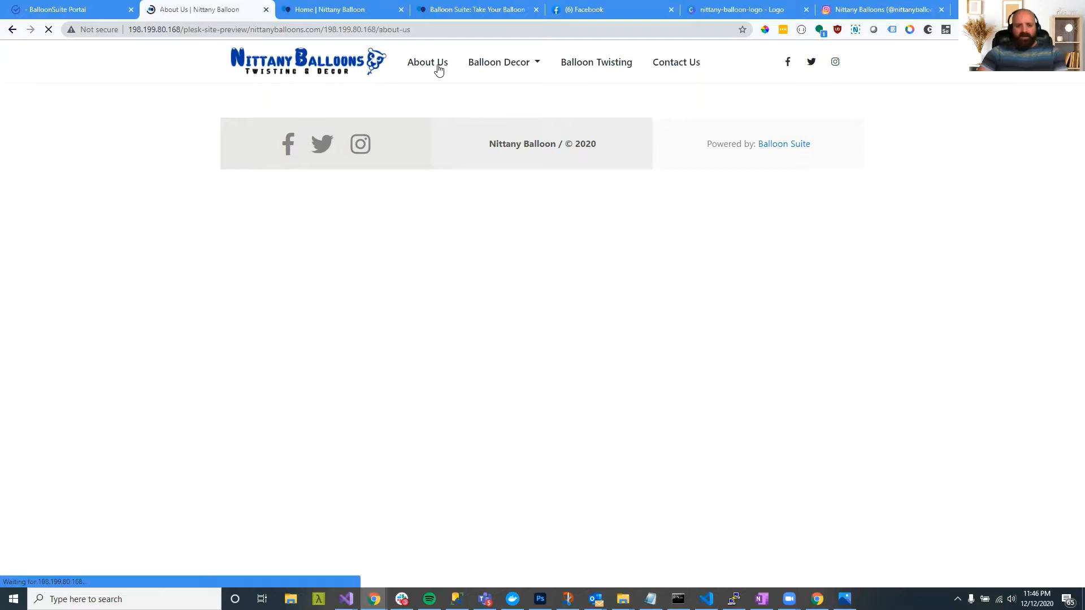
Step: View the Balloon Arches page of the website preview and return to its home page
click(501, 62)
click(512, 92)
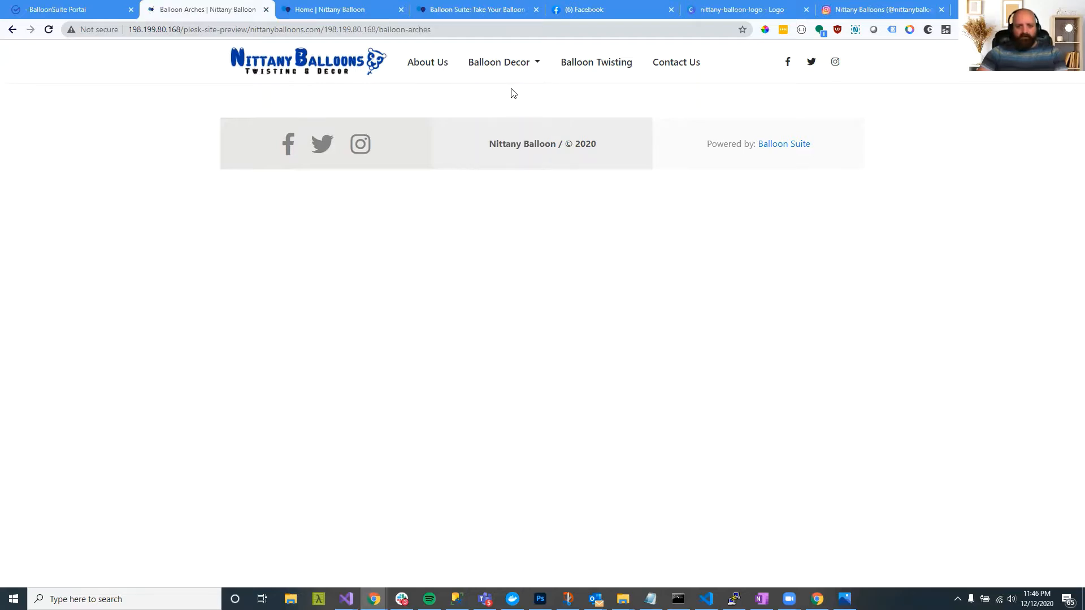
click(351, 71)
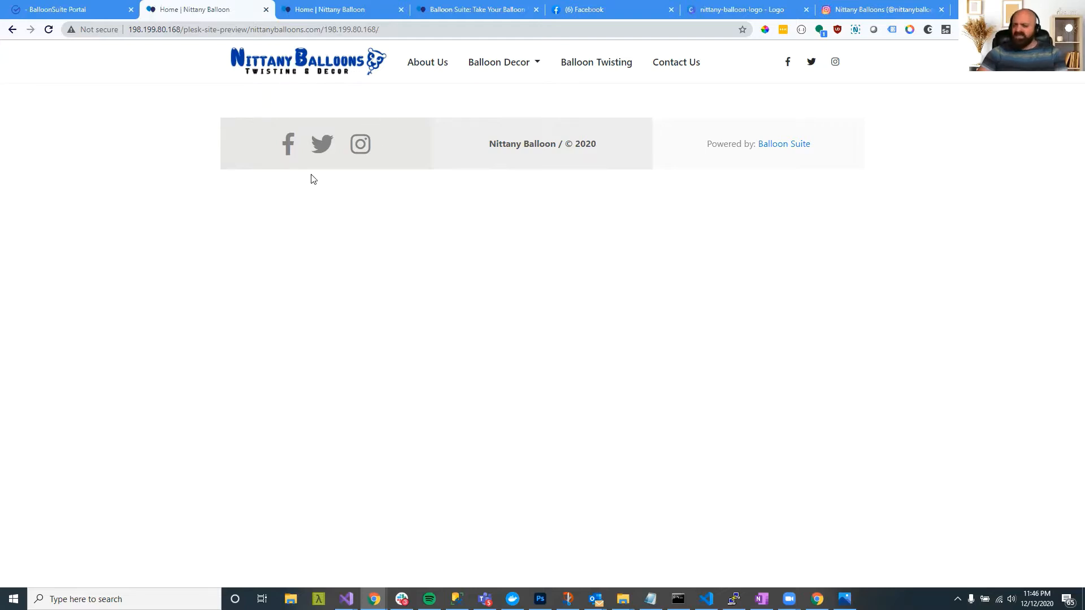
Step: Open the website's Home Page for editing in the BalloonSuite portal and add a Gallery section
click(107, 4)
click(104, 125)
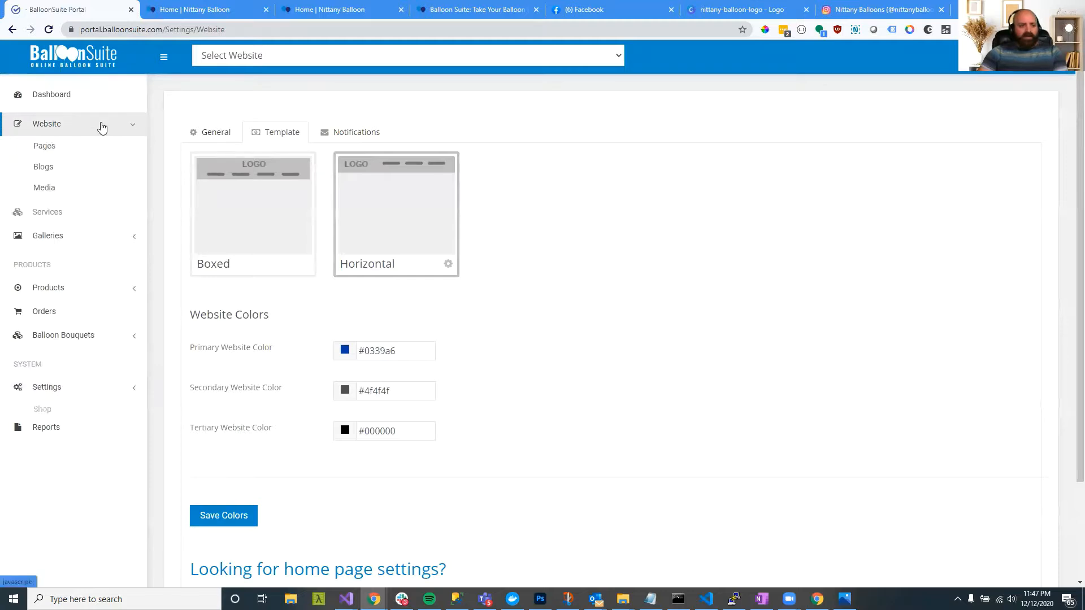
click(94, 150)
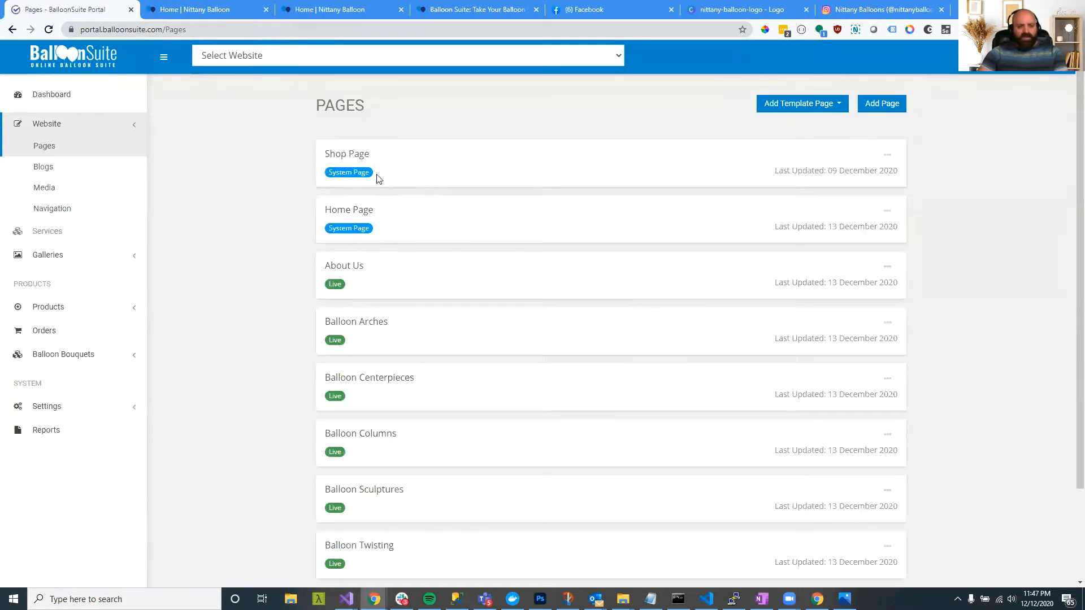
click(887, 210)
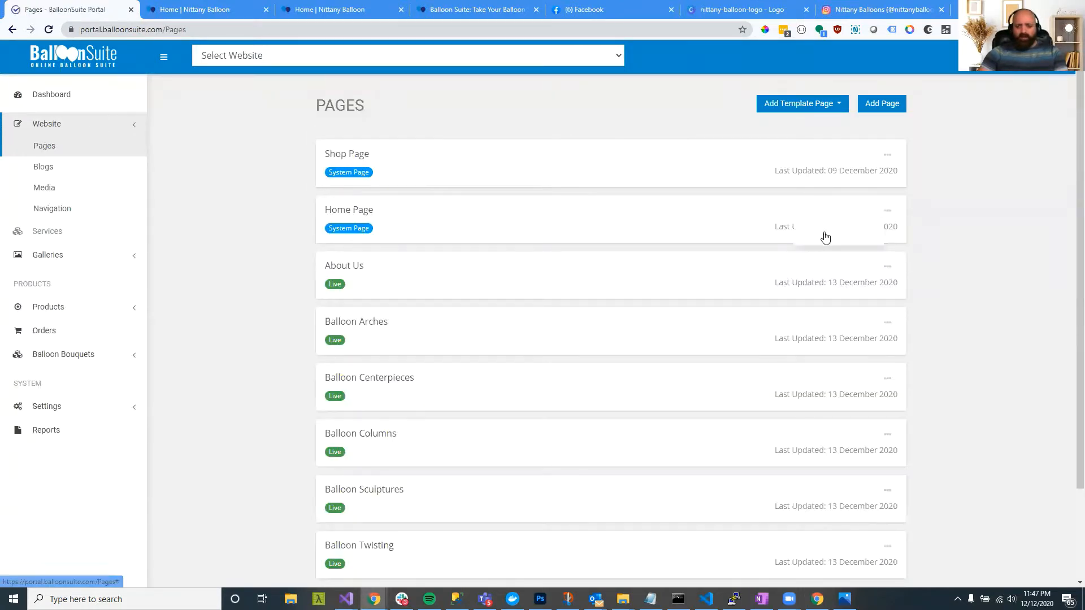
click(824, 235)
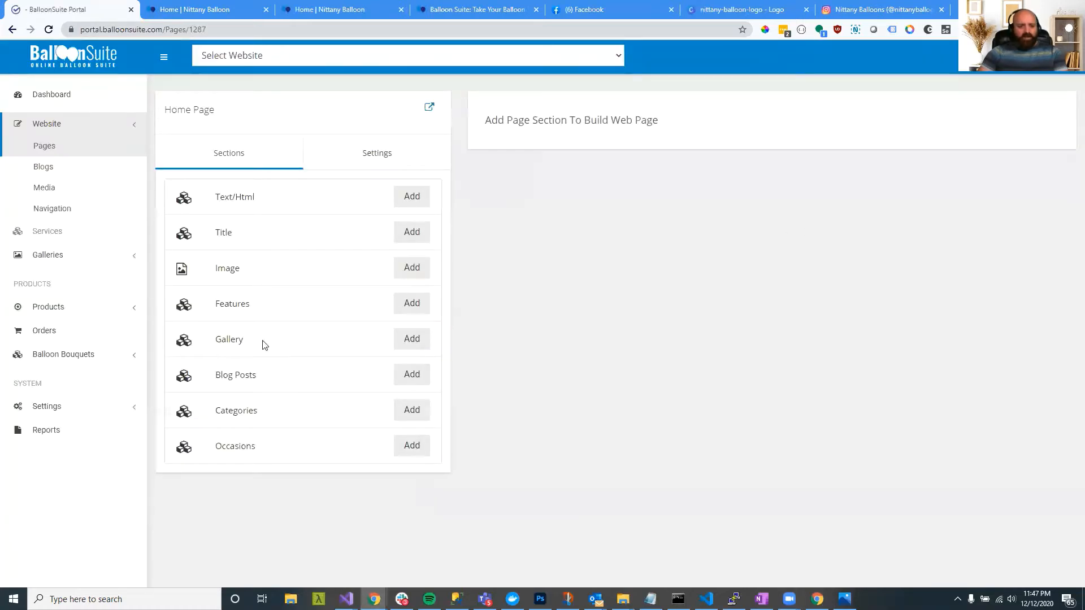
click(408, 340)
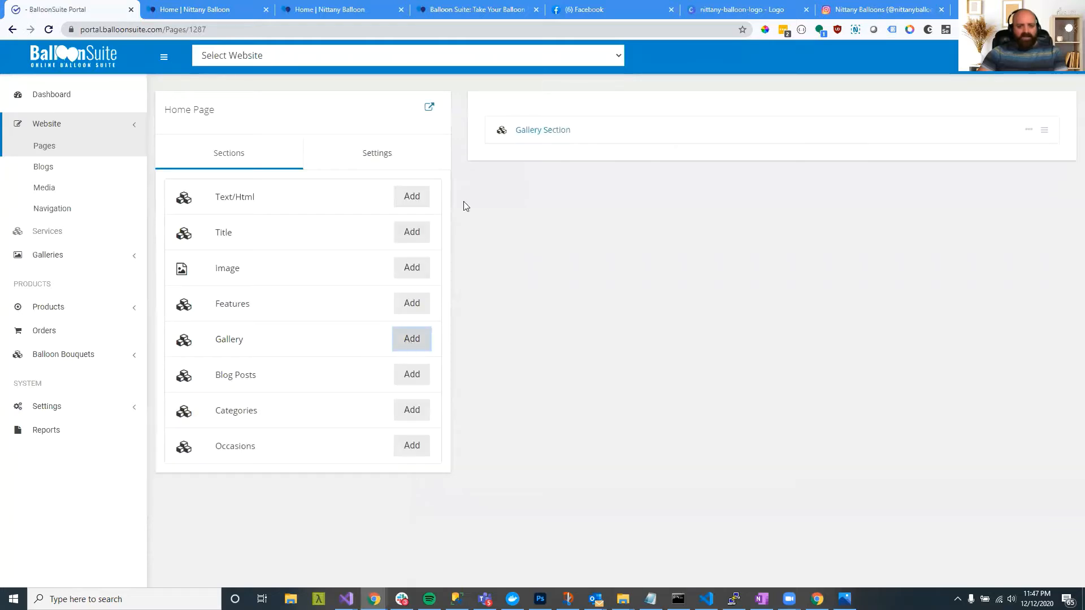
click(521, 130)
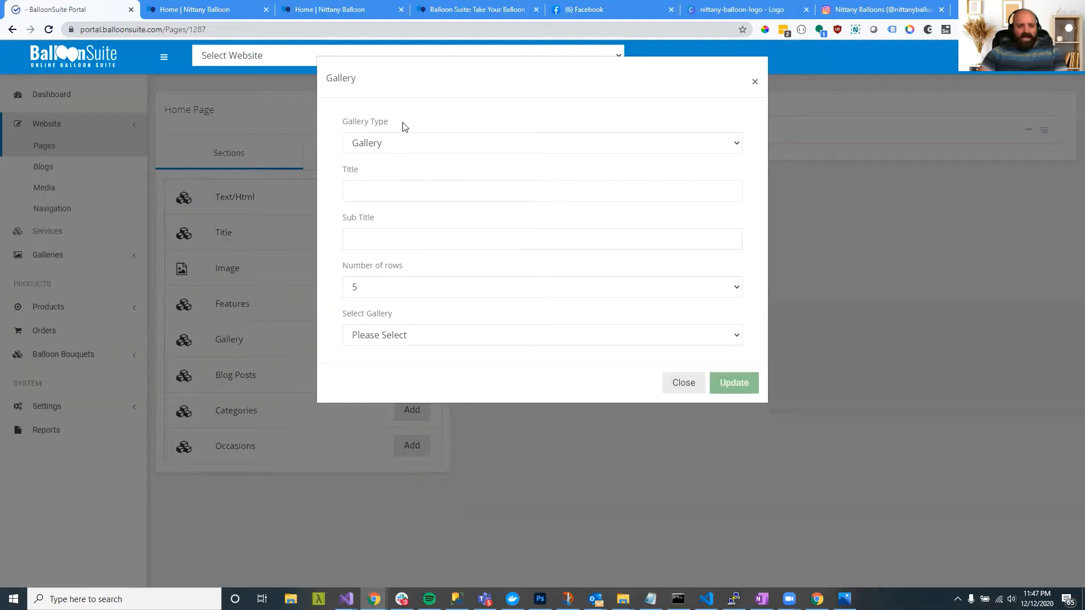
click(404, 145)
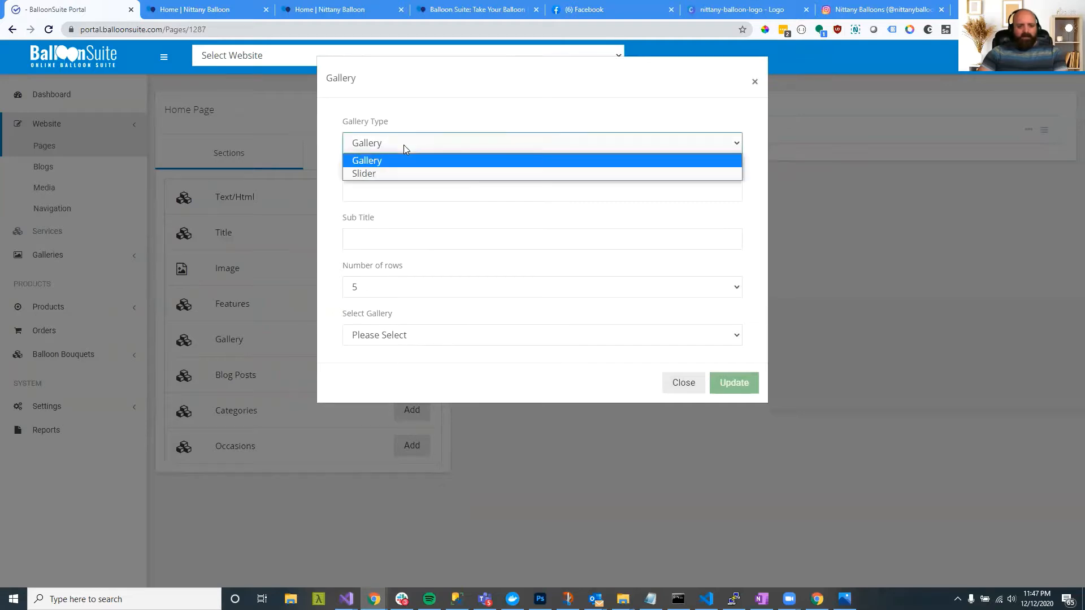
click(395, 170)
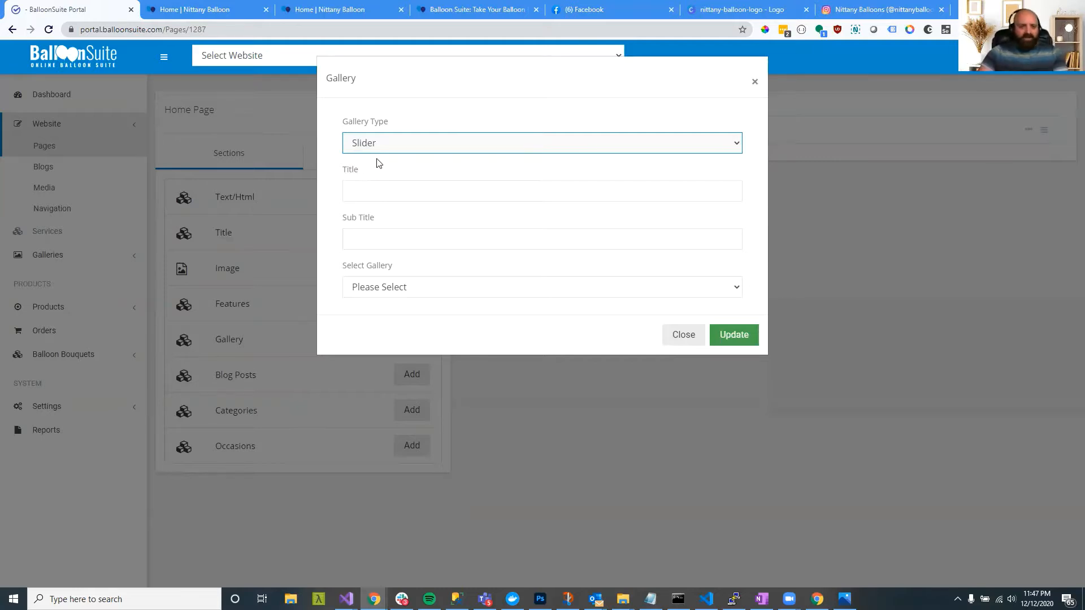
click(417, 290)
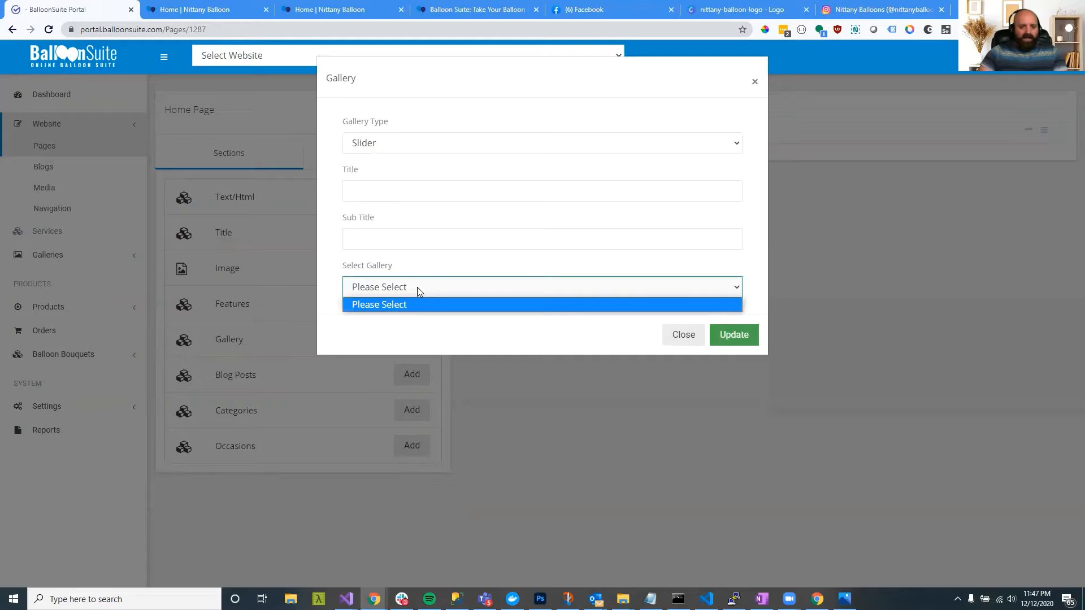
click(382, 300)
click(381, 293)
click(676, 338)
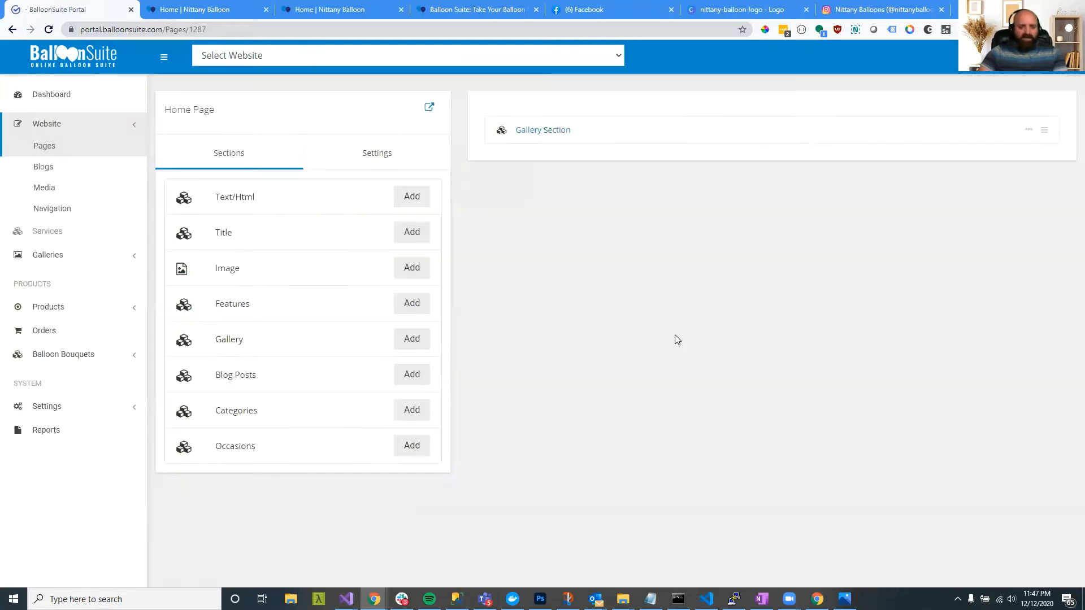
Step: Start a new gallery and give it the title "Home Page Slider"
click(72, 256)
click(70, 196)
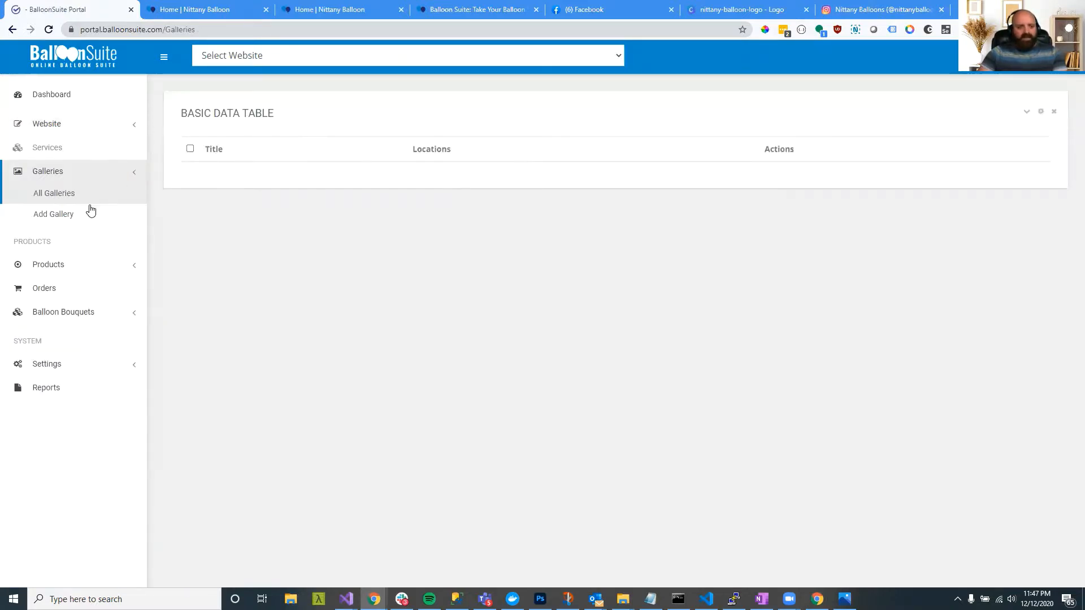
click(73, 214)
click(246, 114)
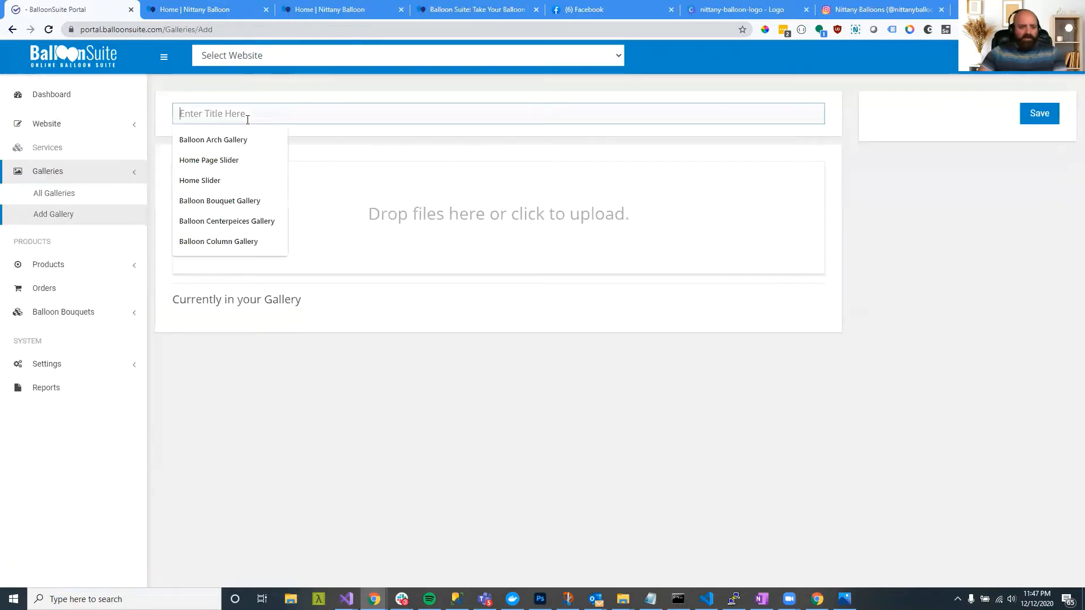
text(Hio)
key(BackSpace)
key(BackSpace)
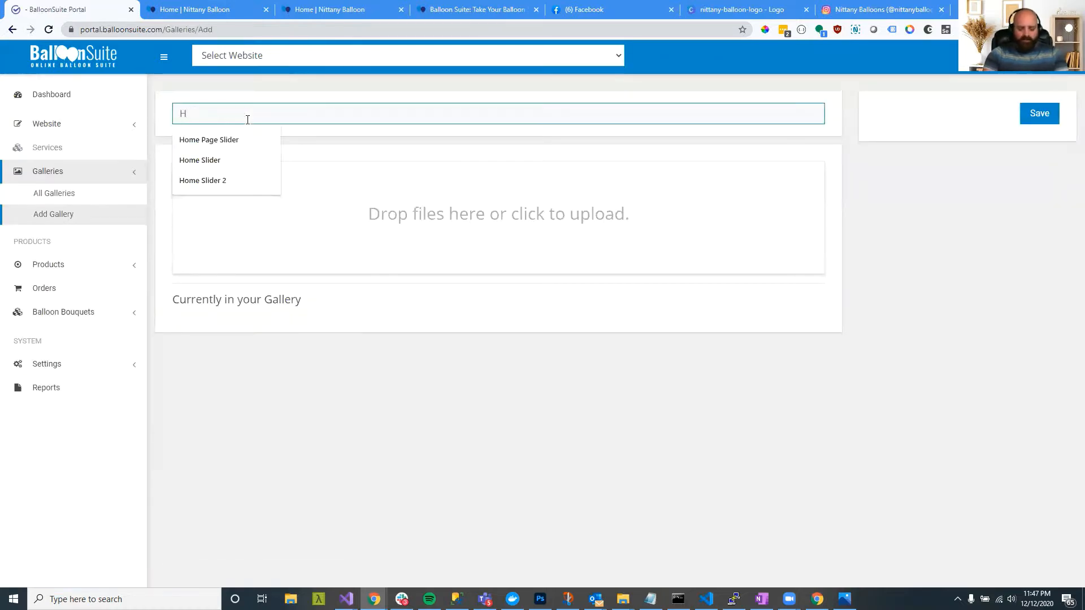
text(ome Page Sli)
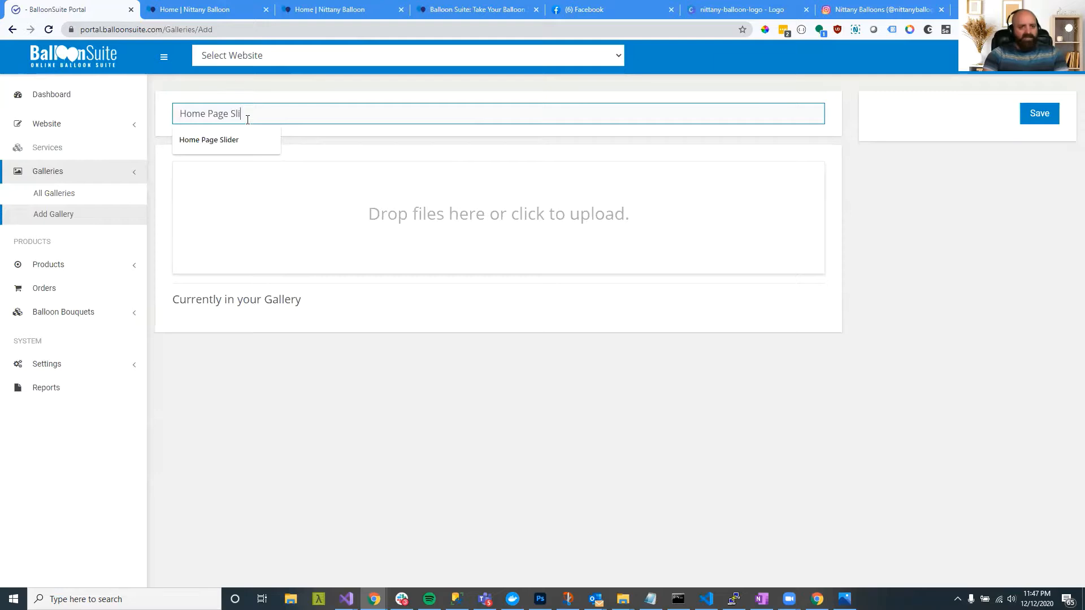
text(der)
click(381, 407)
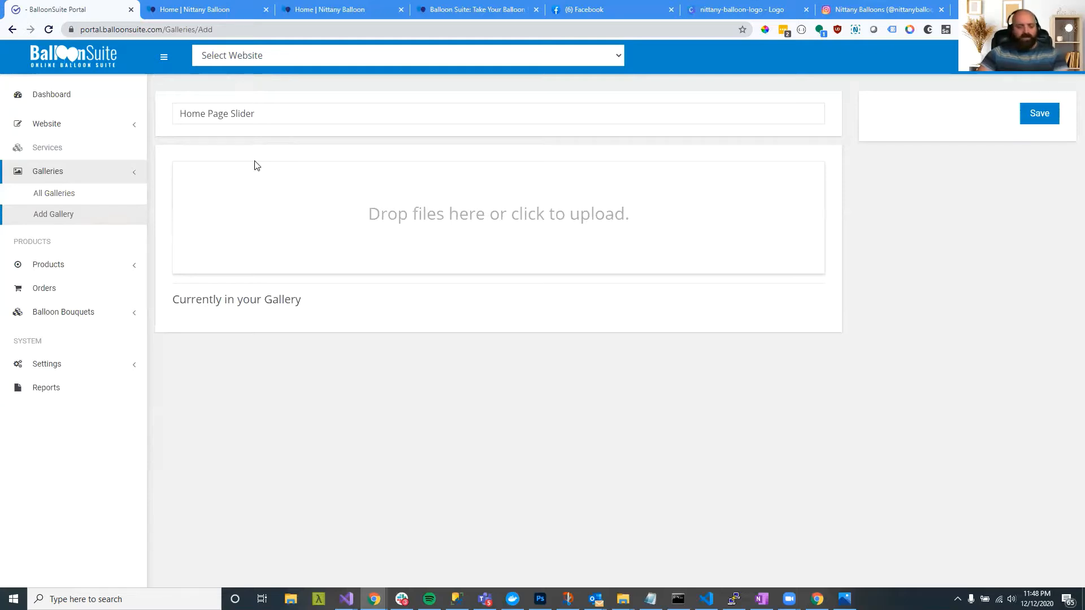
Step: Switch to the Canva home page, search the design types for "slide", and open the custom size option for a new design
click(735, 10)
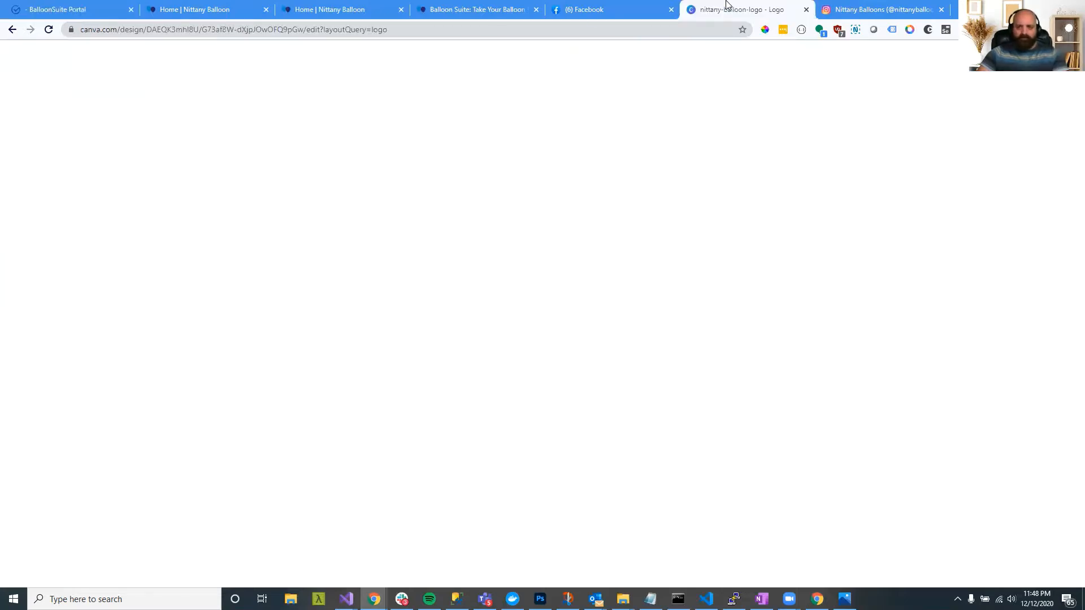
click(17, 67)
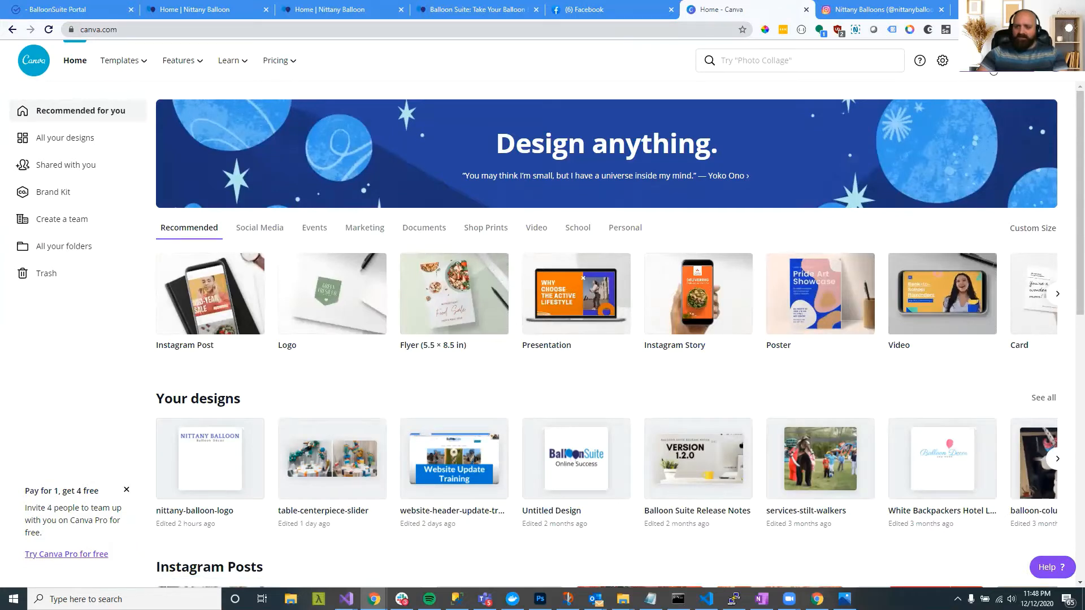
click(986, 62)
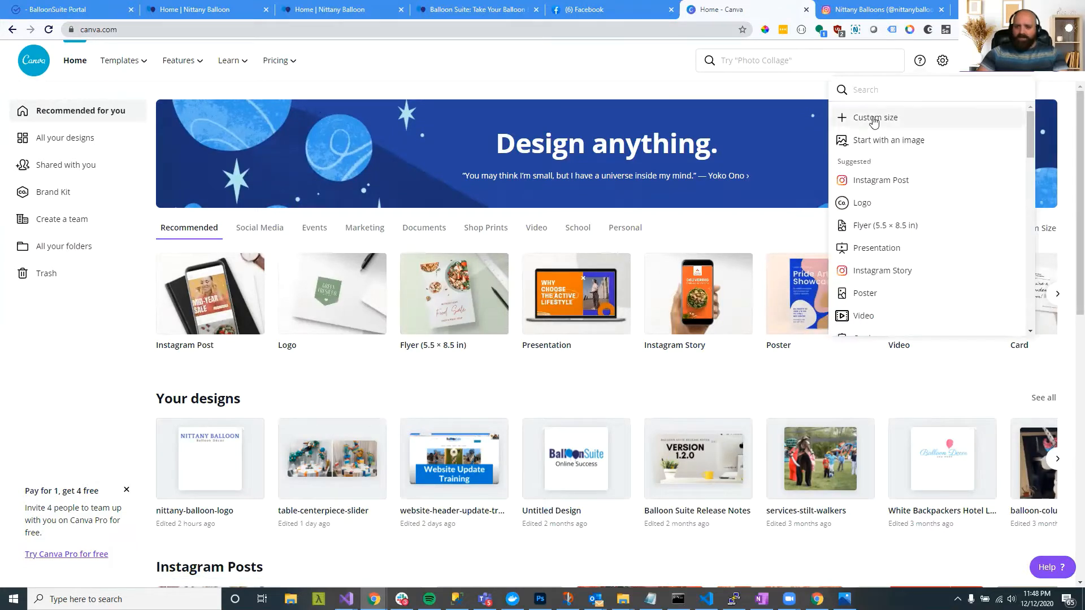
click(807, 59)
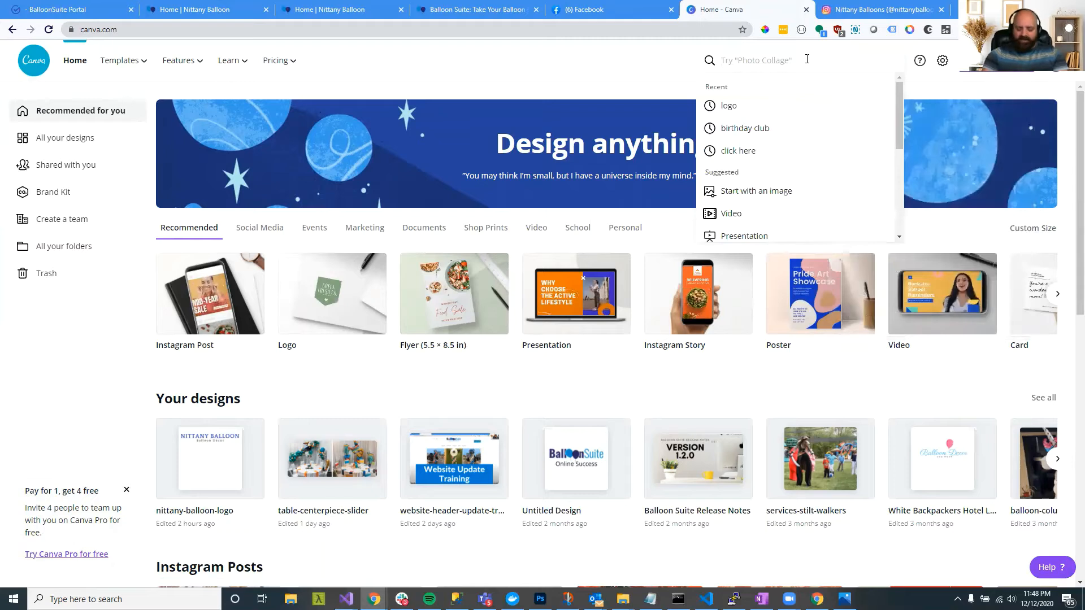
text(slide)
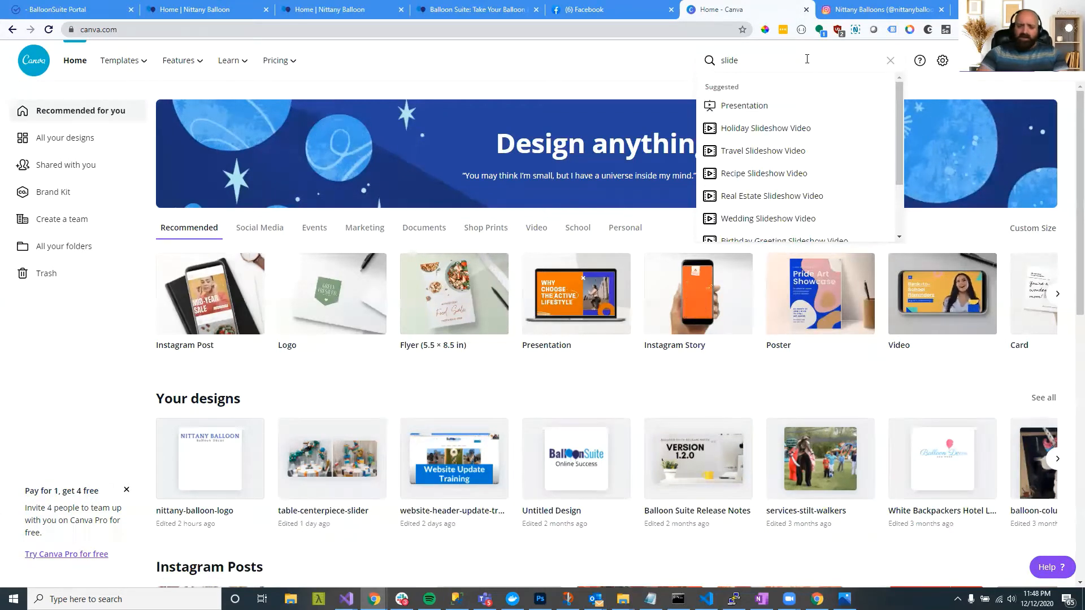
scroll(811, 131, down, 2)
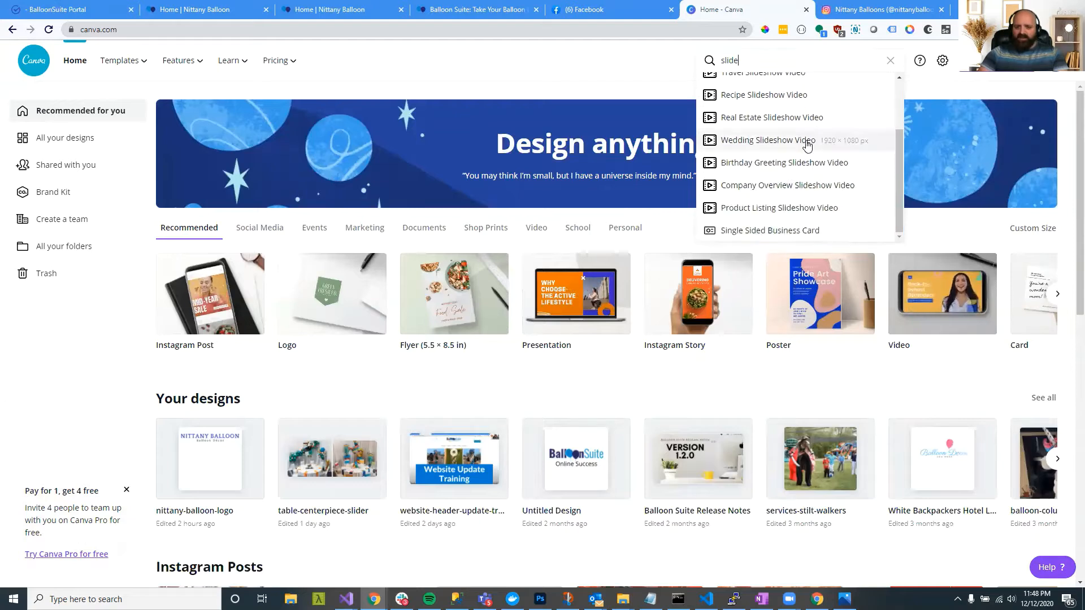
scroll(860, 130, up, 2)
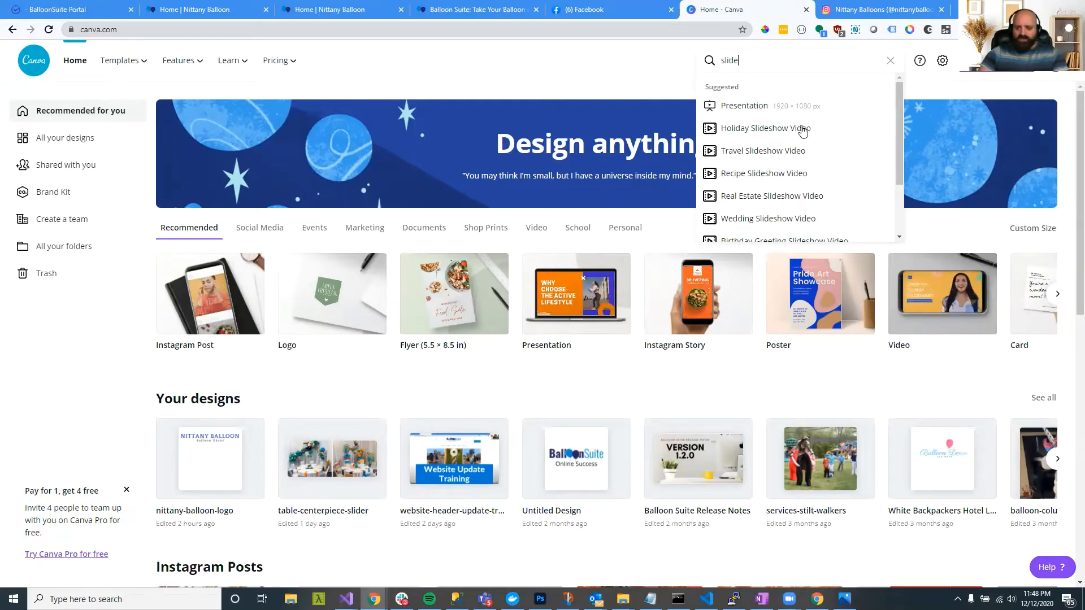
click(1001, 64)
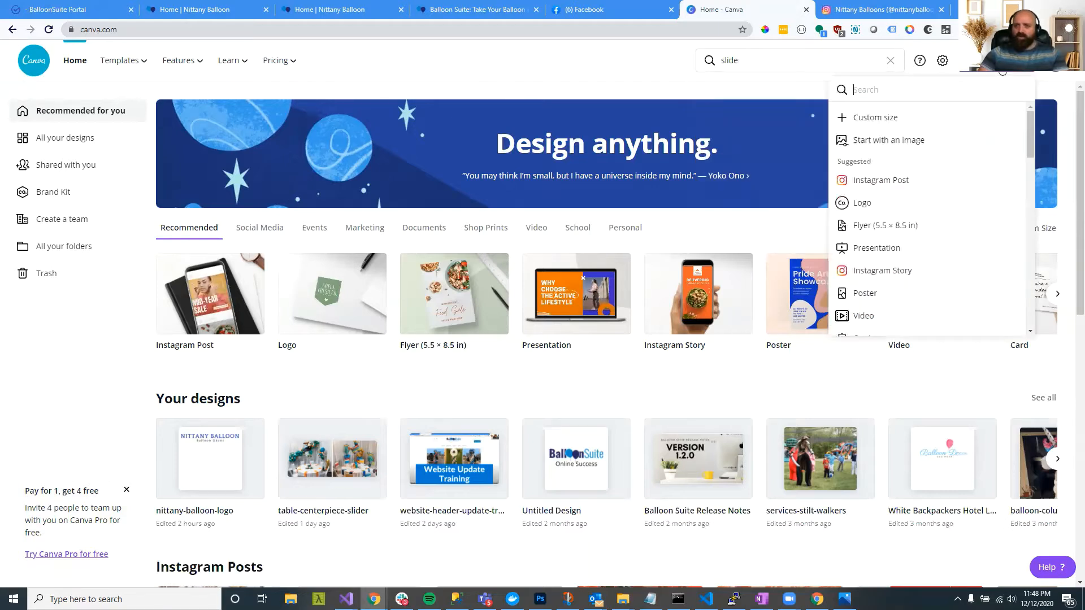
click(890, 118)
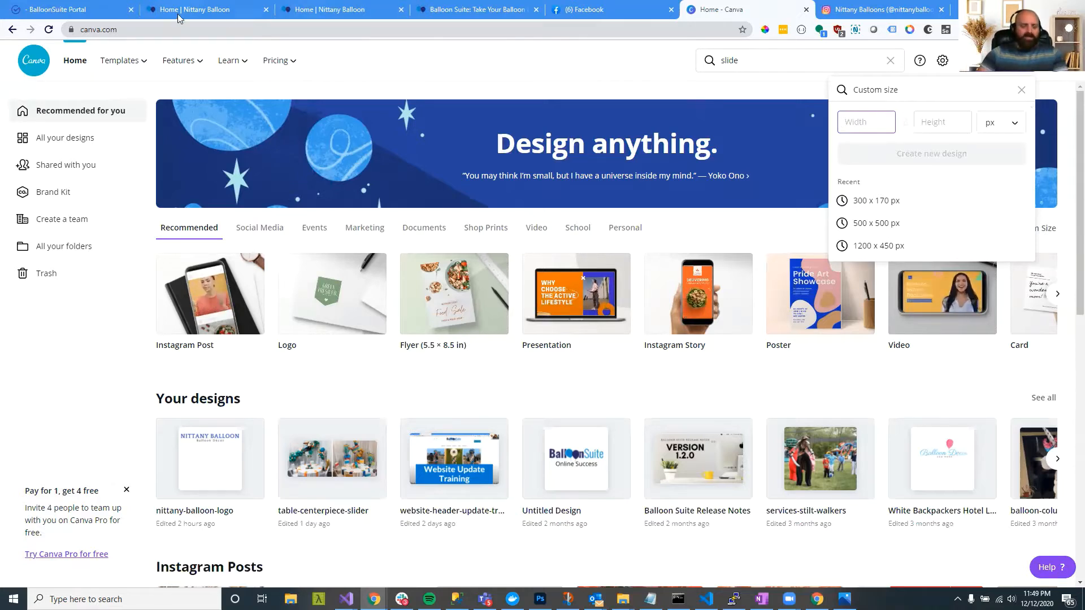
Step: Look at the home page of the website preview and close the Facebook and Instagram tabs
click(215, 10)
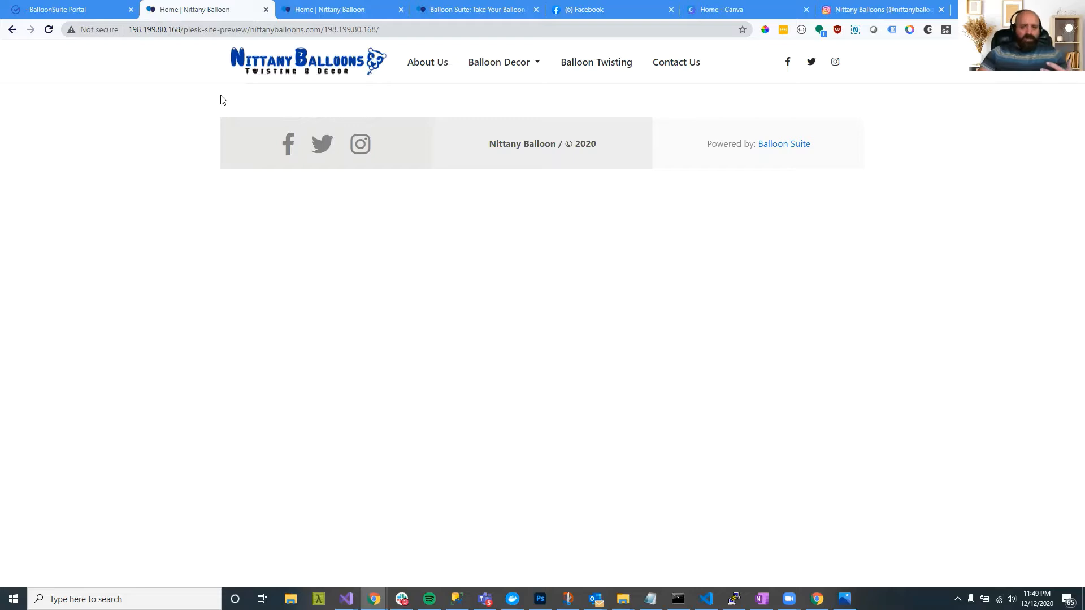
click(586, 9)
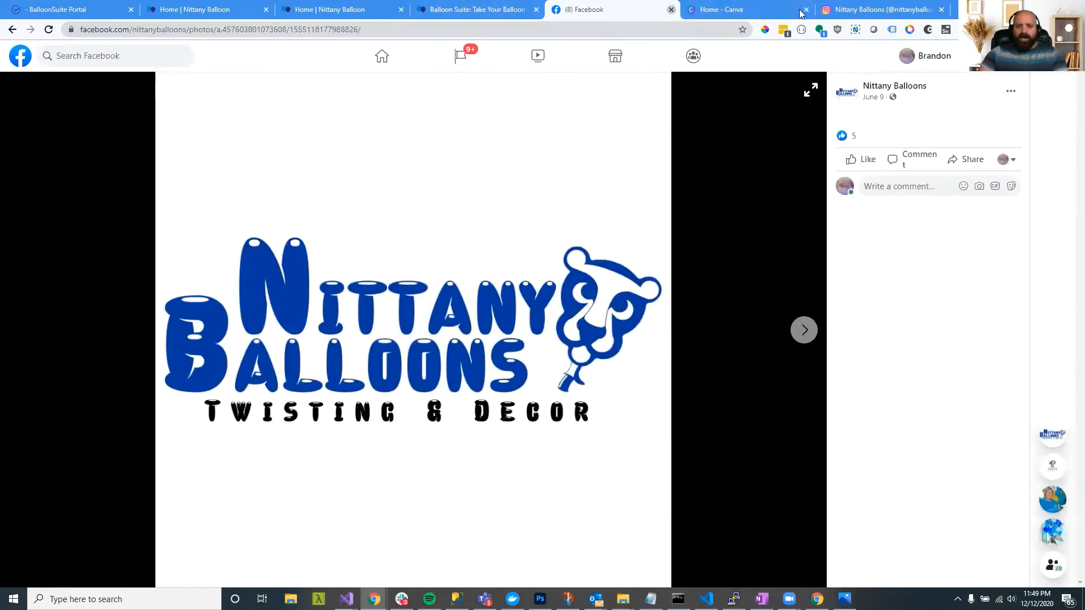
click(671, 10)
click(807, 9)
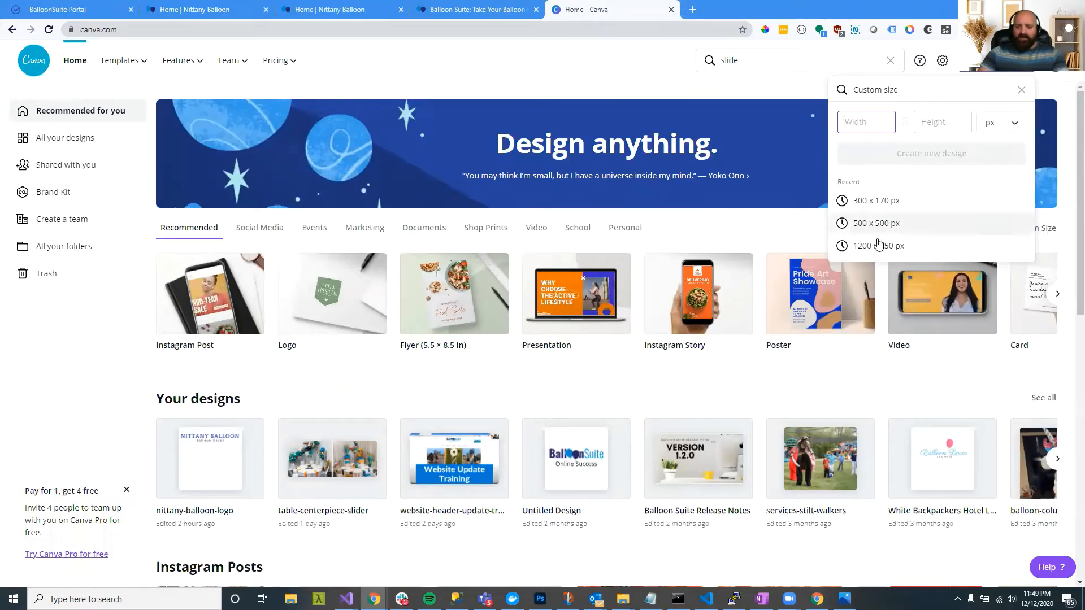
Step: Create a new Canva design with a custom size of 1200 × 450 px
click(850, 131)
text(1200)
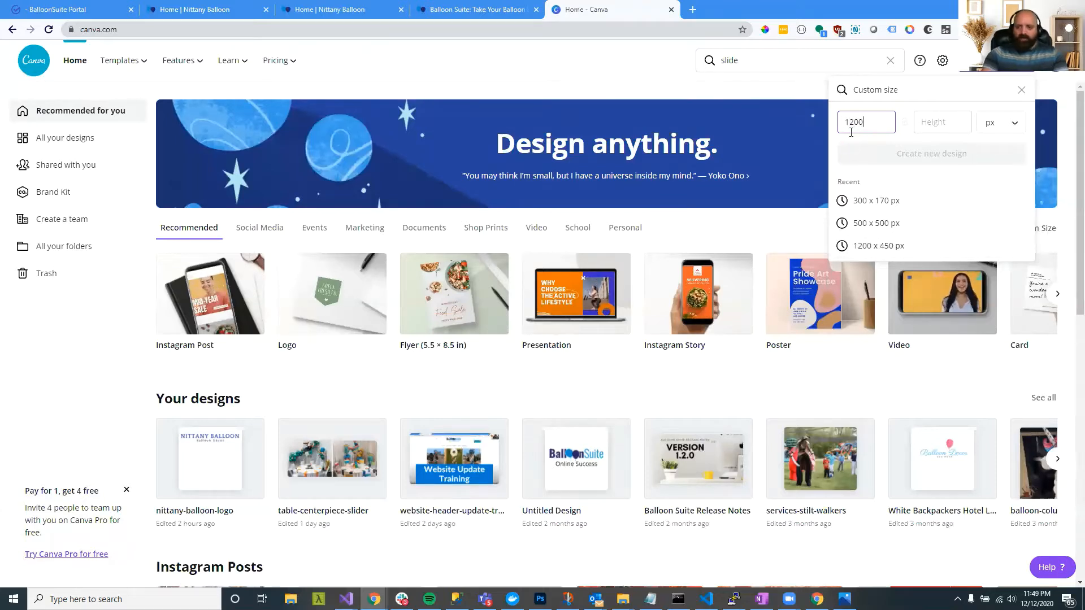
key(Tab)
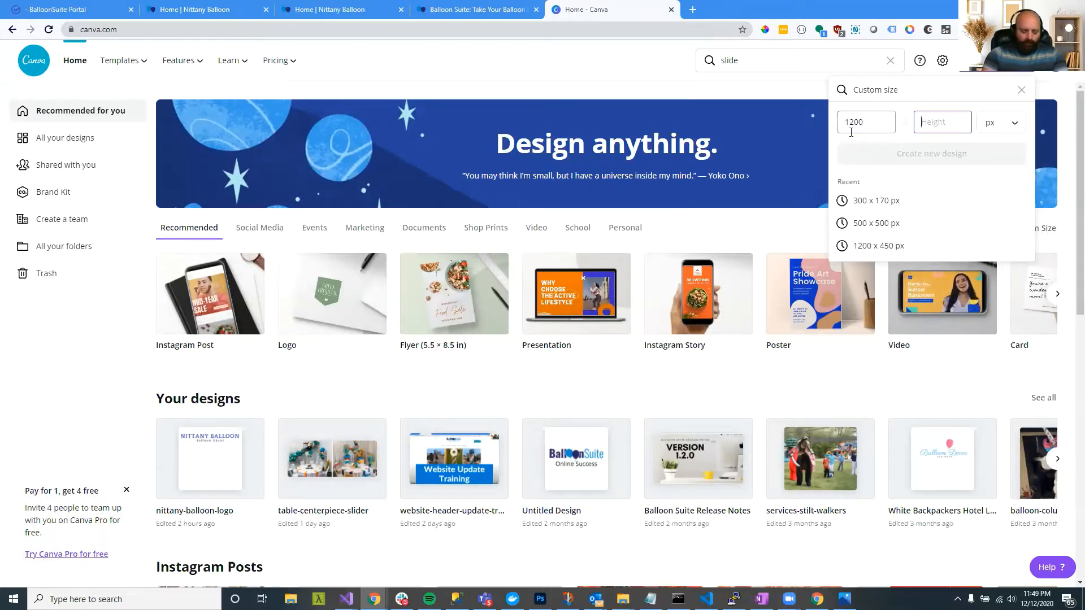
text(450)
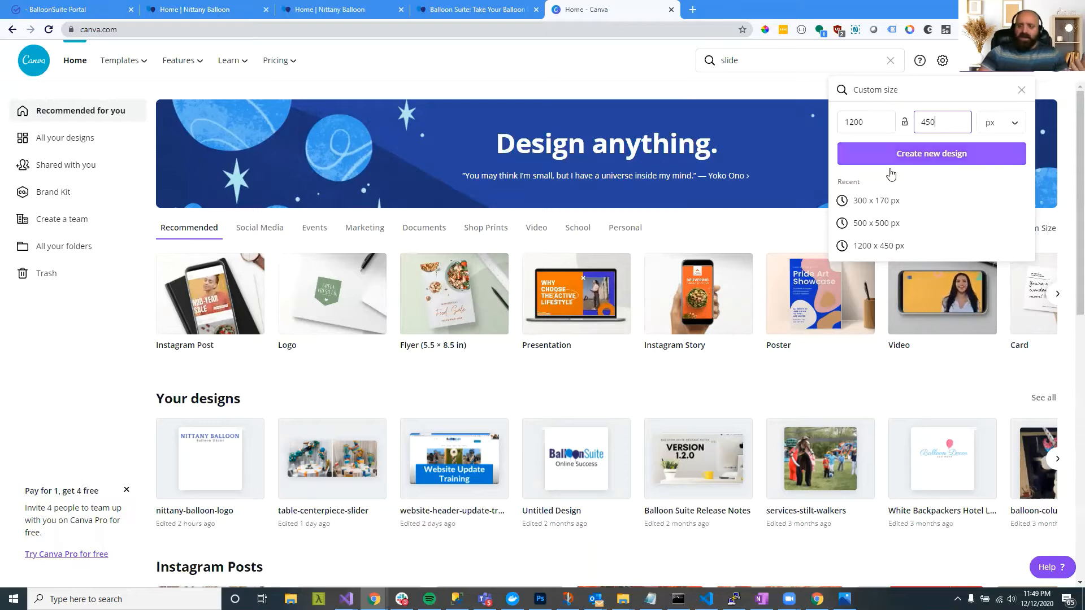
click(955, 158)
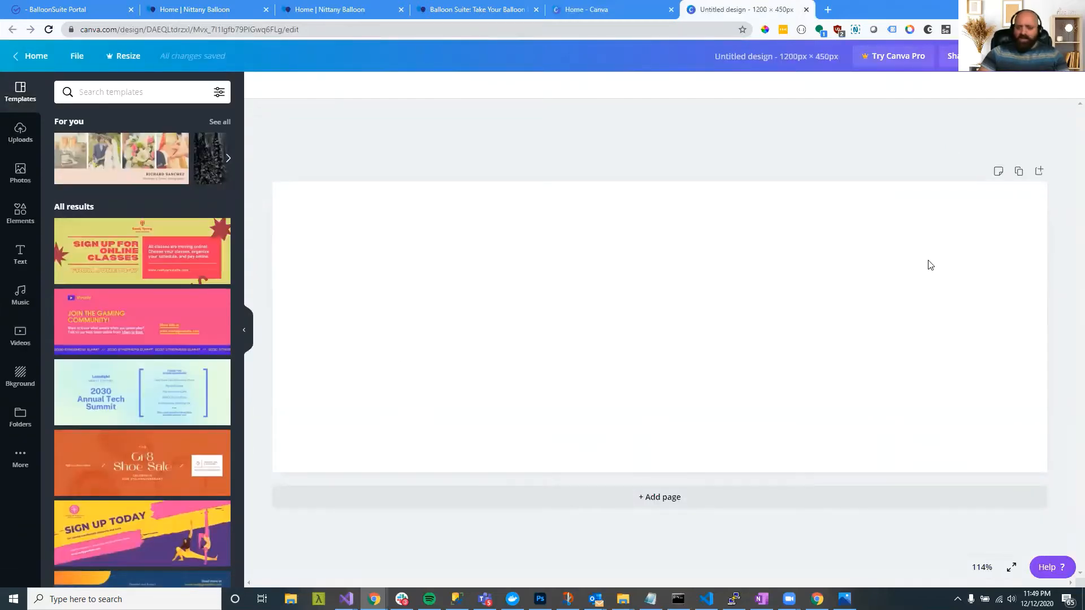
Step: Apply the pink "Back to School Sale" template to the blank design
scroll(170, 342, down, 7)
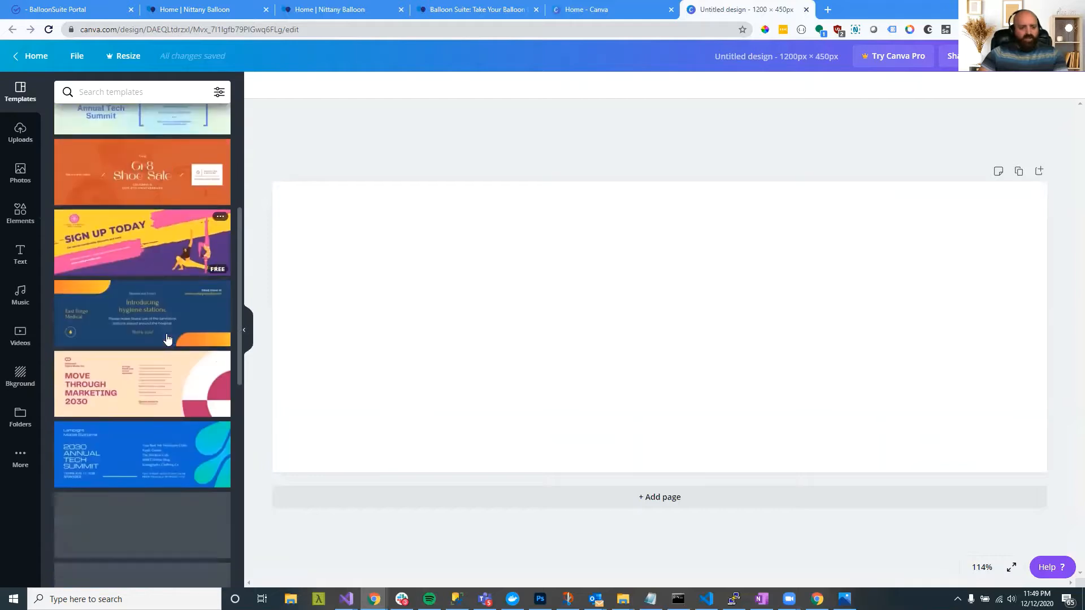
scroll(166, 338, down, 10)
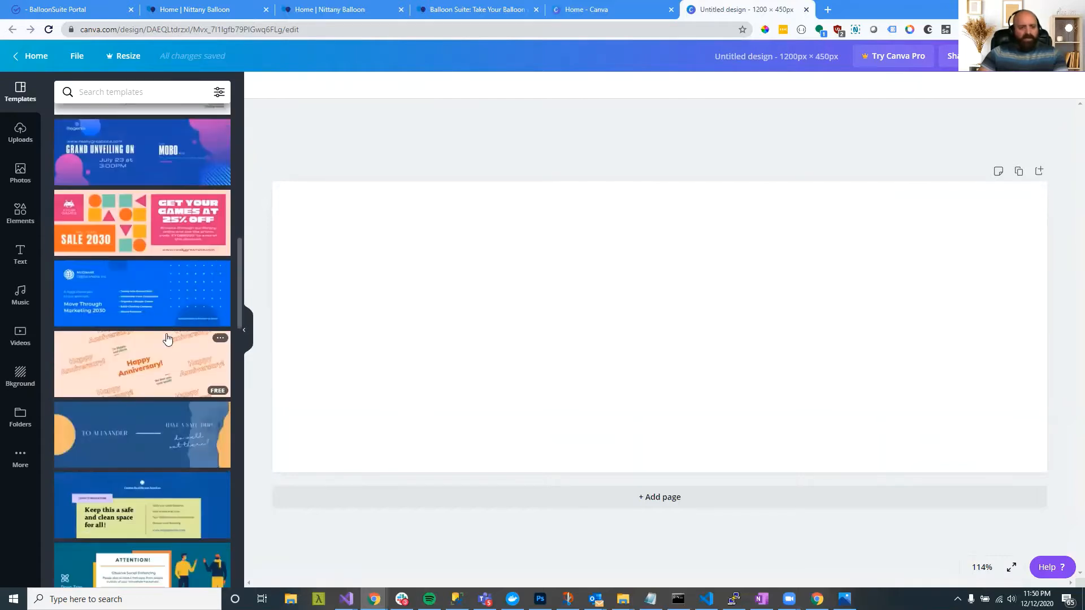
scroll(167, 338, down, 4)
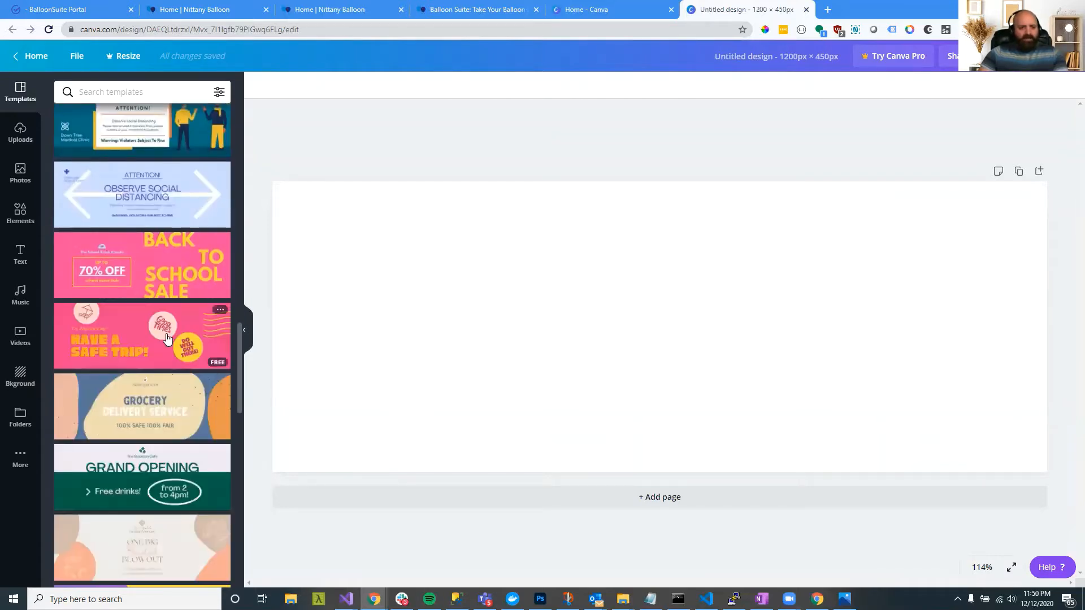
click(157, 281)
click(147, 277)
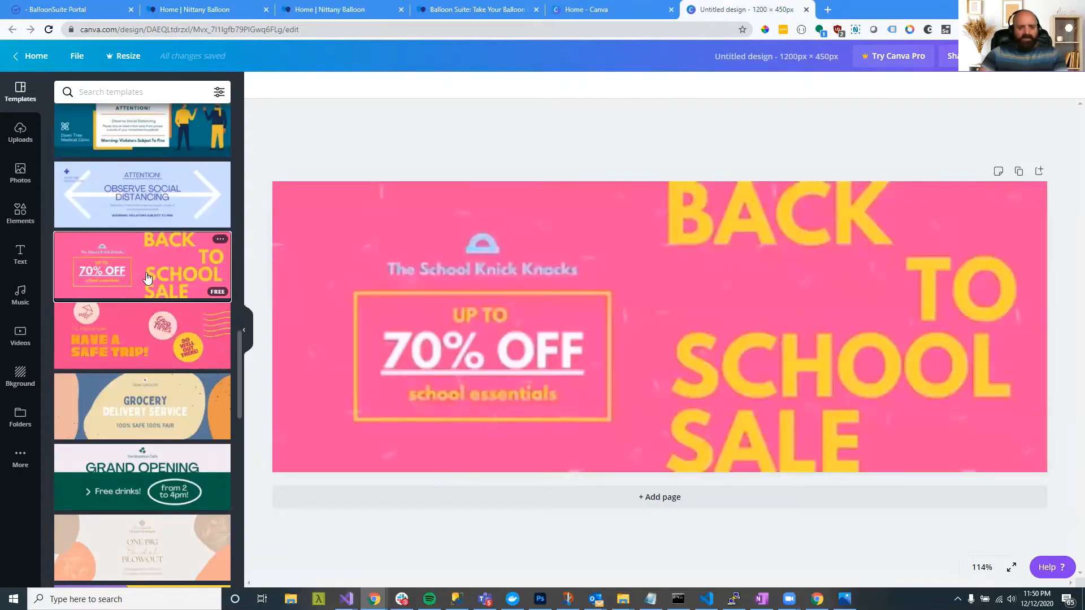
double_click(732, 232)
click(545, 153)
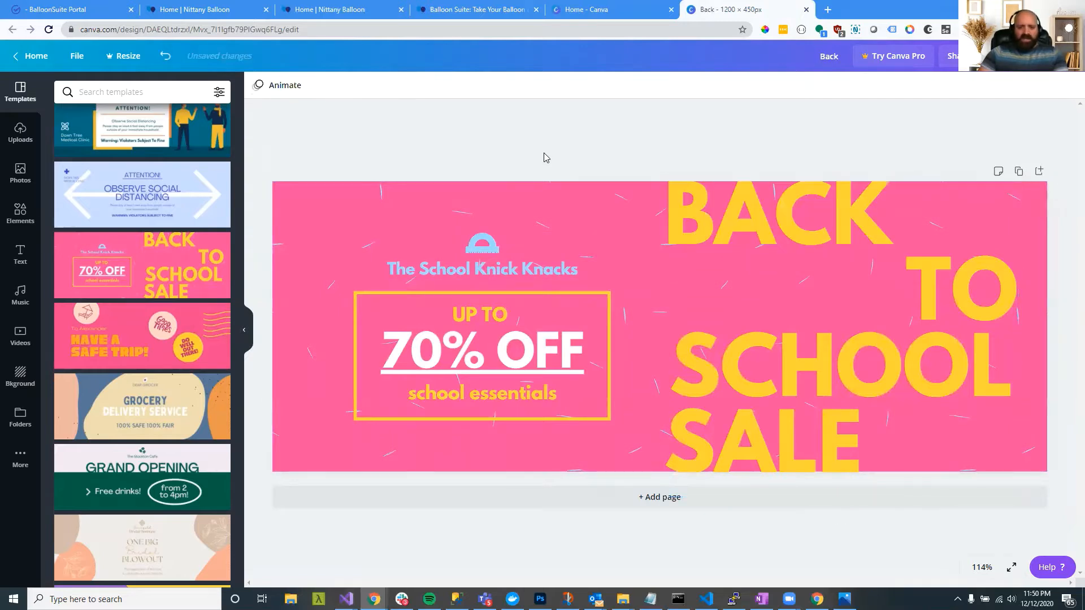
Step: Clear the page by deleting the template's background, confetti decoration, text and graphics
click(378, 200)
key(Delete)
click(377, 200)
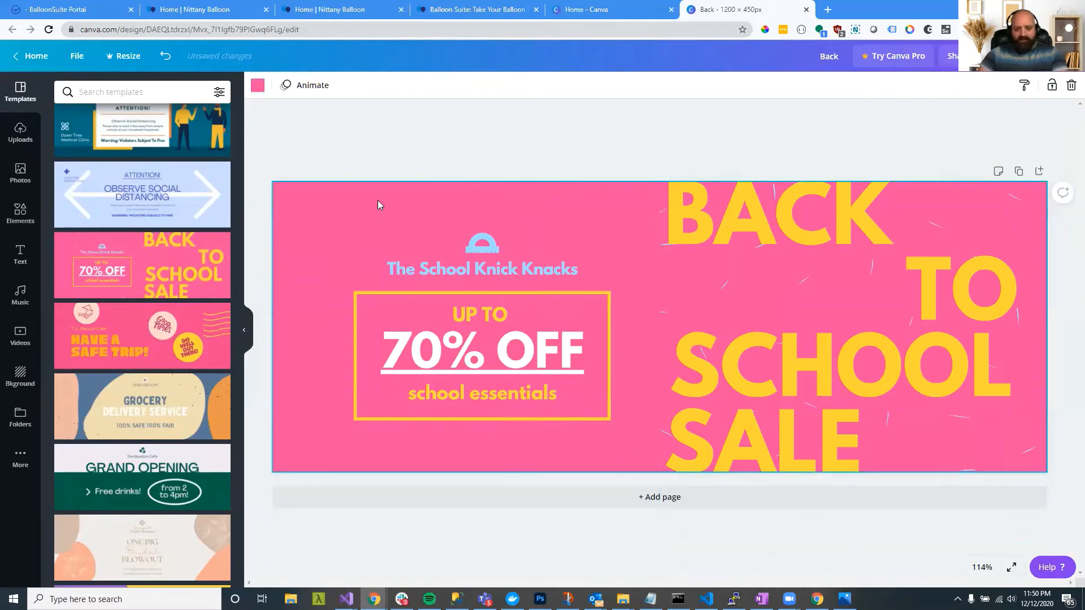
key(Delete)
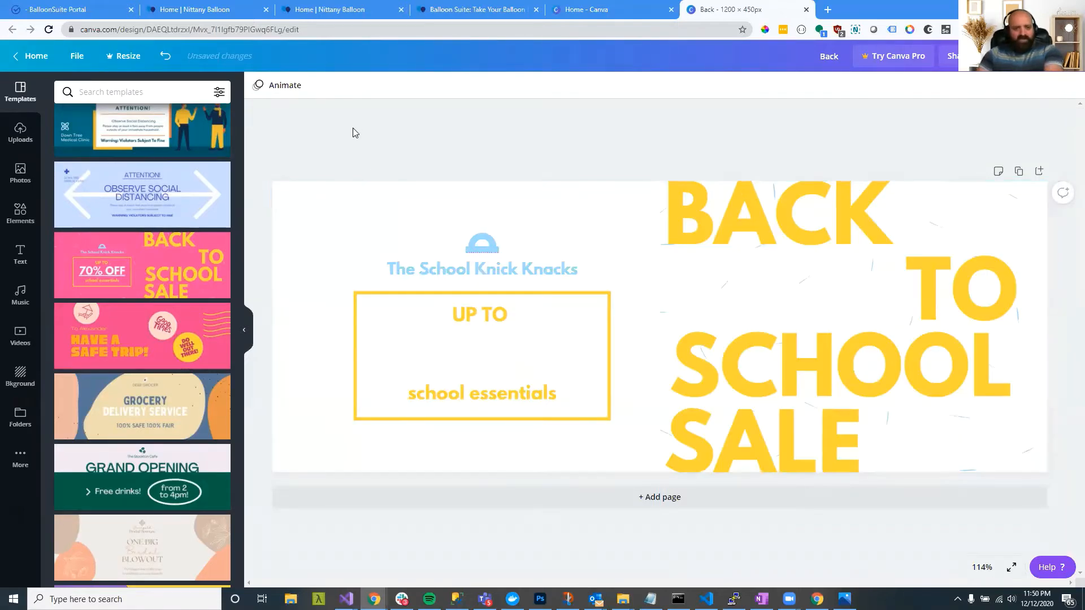
drag(354, 129, 1003, 491)
key(Delete)
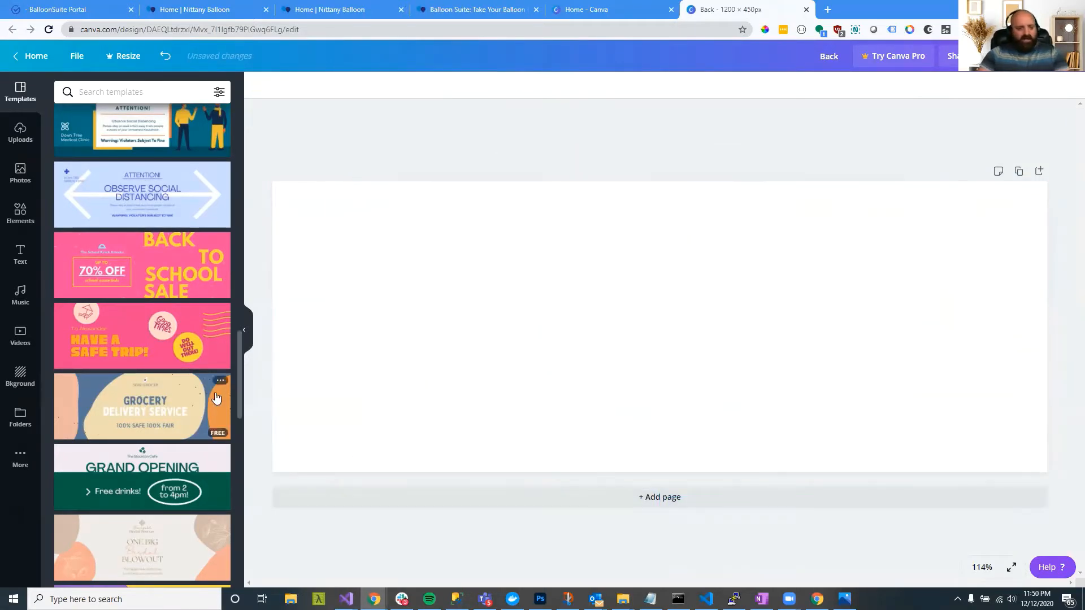
scroll(196, 358, down, 5)
scroll(197, 358, down, 7)
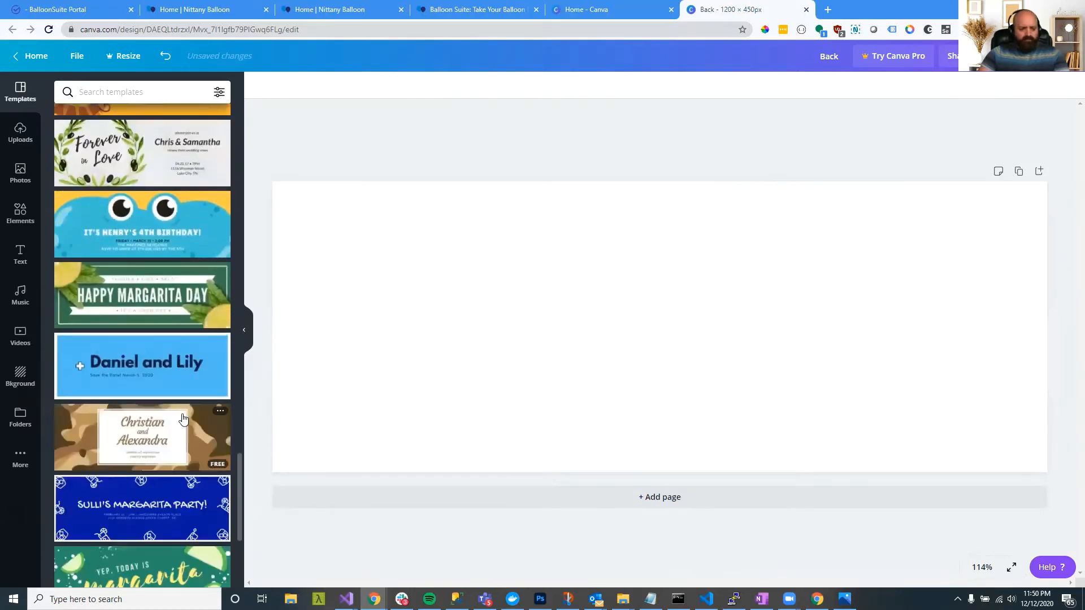
scroll(182, 419, down, 7)
scroll(180, 420, up, 12)
scroll(179, 415, up, 5)
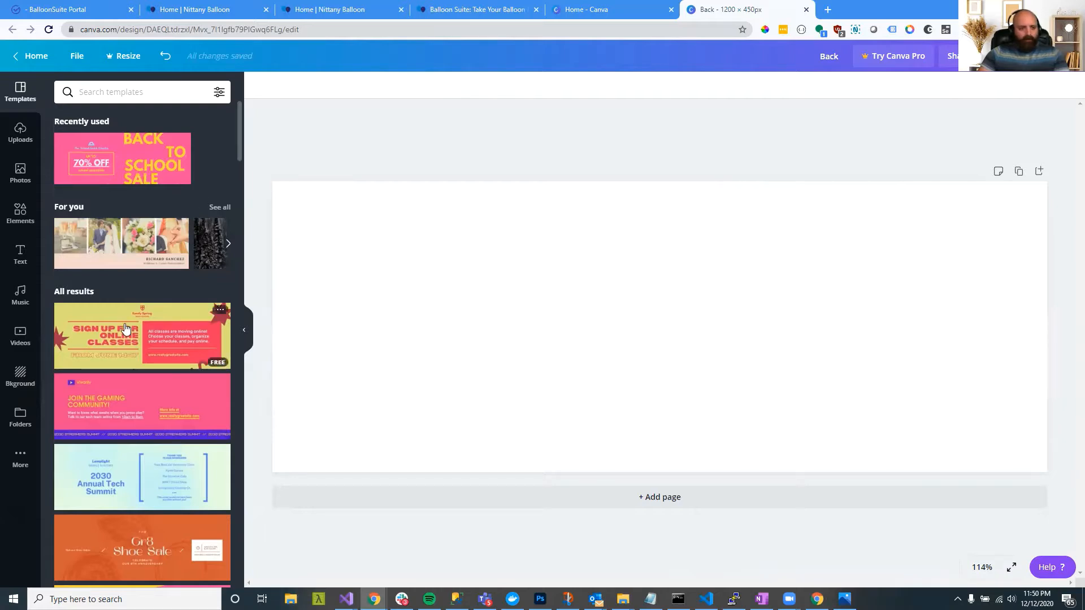
Step: Fill the whole page with the uploaded LOVE balloon arch photo and shift its crop to show more of the arch
click(23, 142)
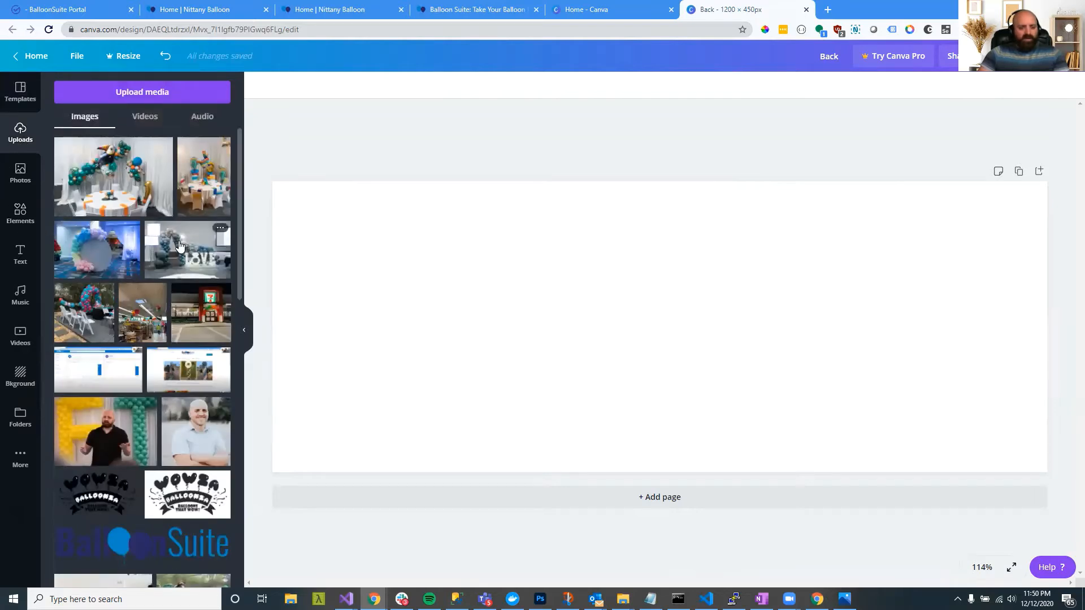
drag(180, 251, 293, 229)
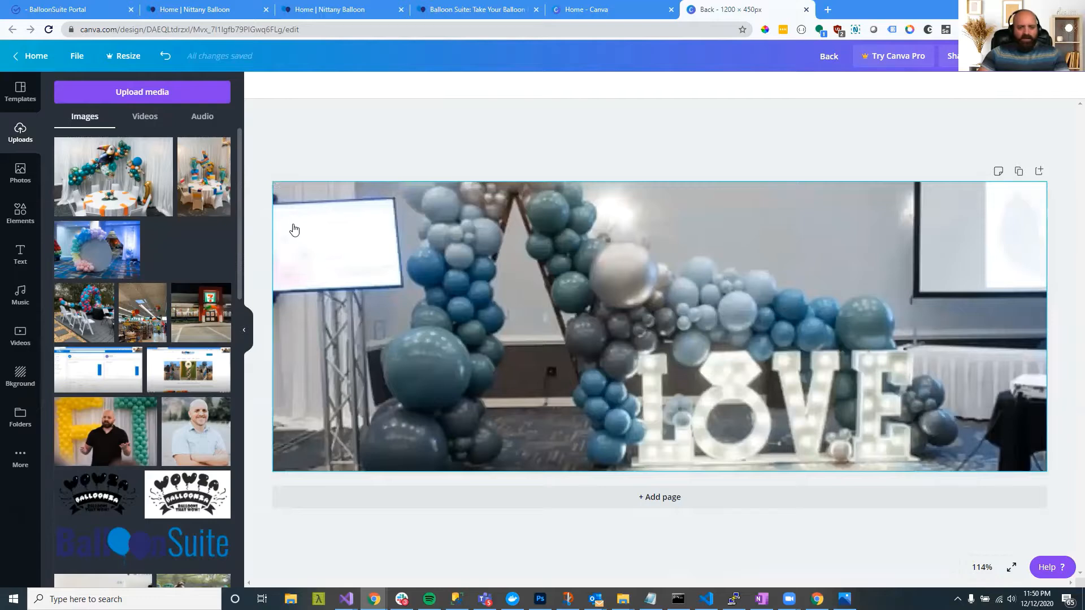
double_click(689, 287)
drag(700, 307, 711, 371)
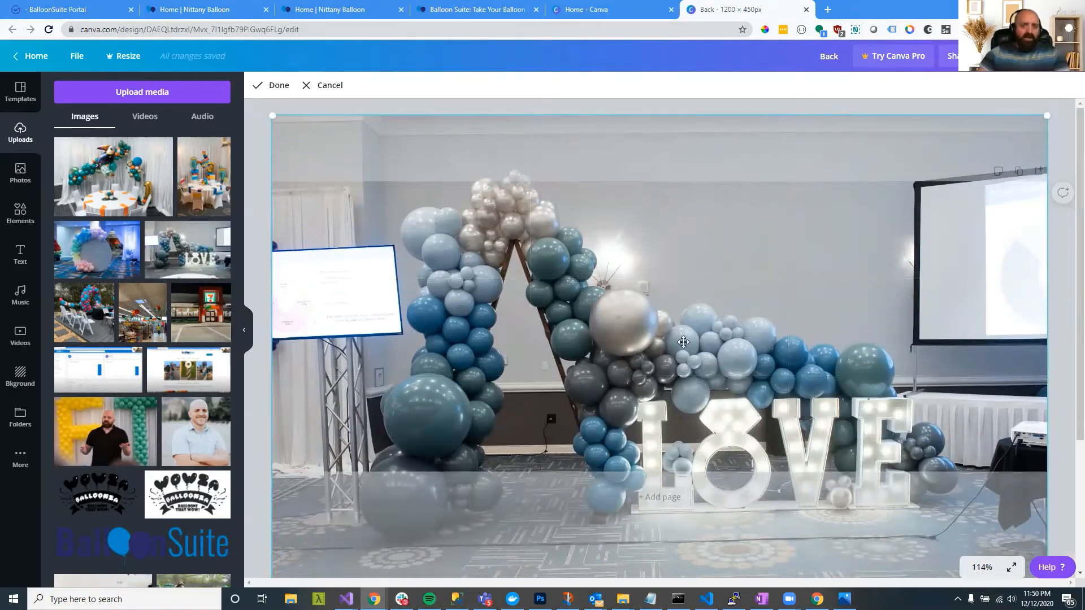
Step: Look at the Nittany Balloons website preview, then return to the Canva design
click(373, 5)
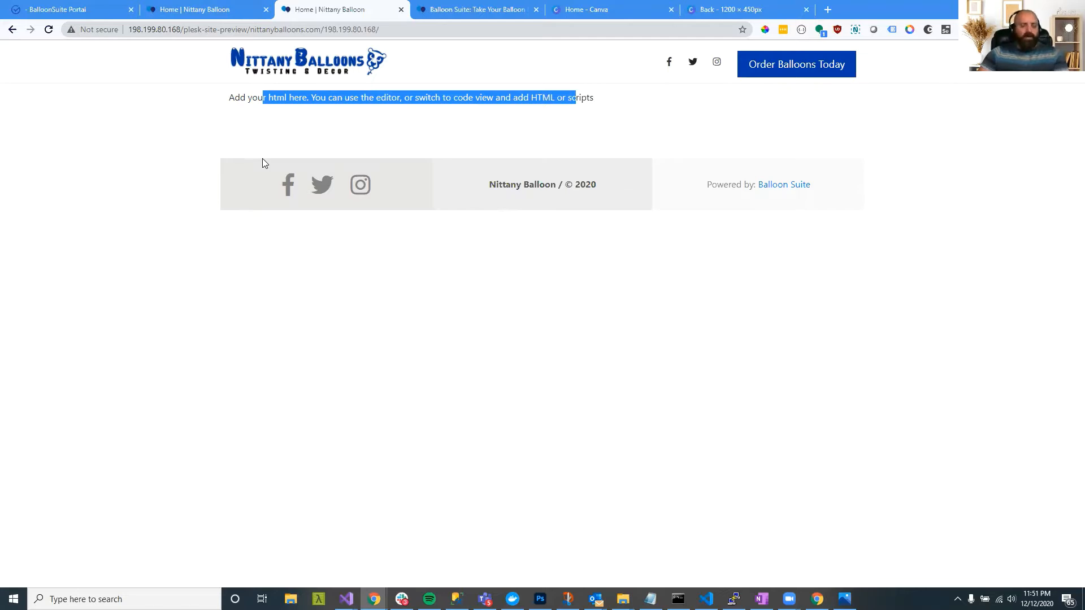
click(476, 10)
click(735, 9)
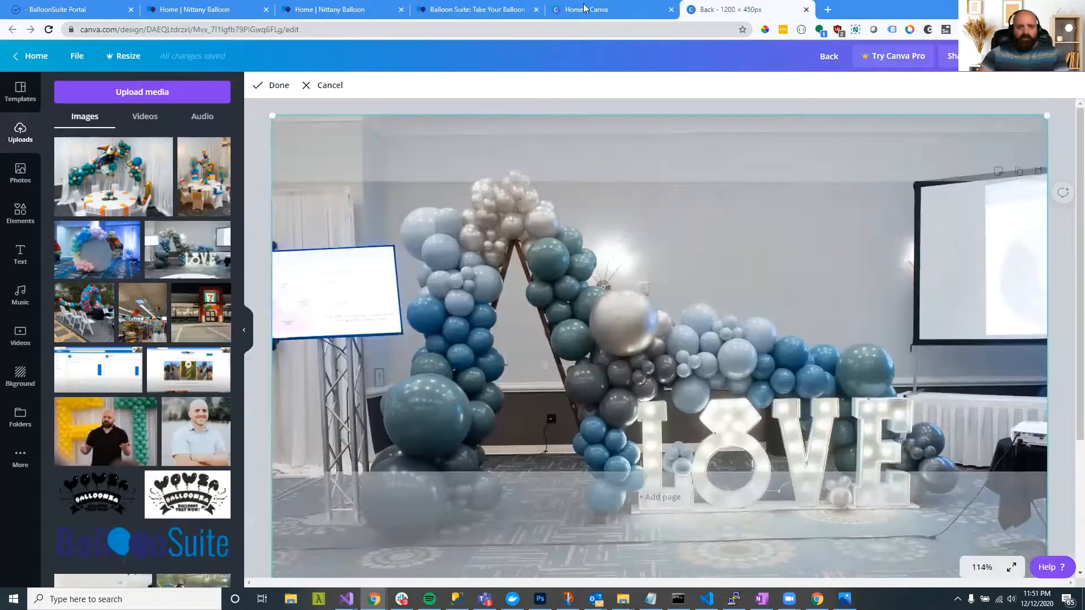
Step: Delete the full-page photo and insert a grid of two side-by-side cells across the page
scroll(584, 226, down, 1)
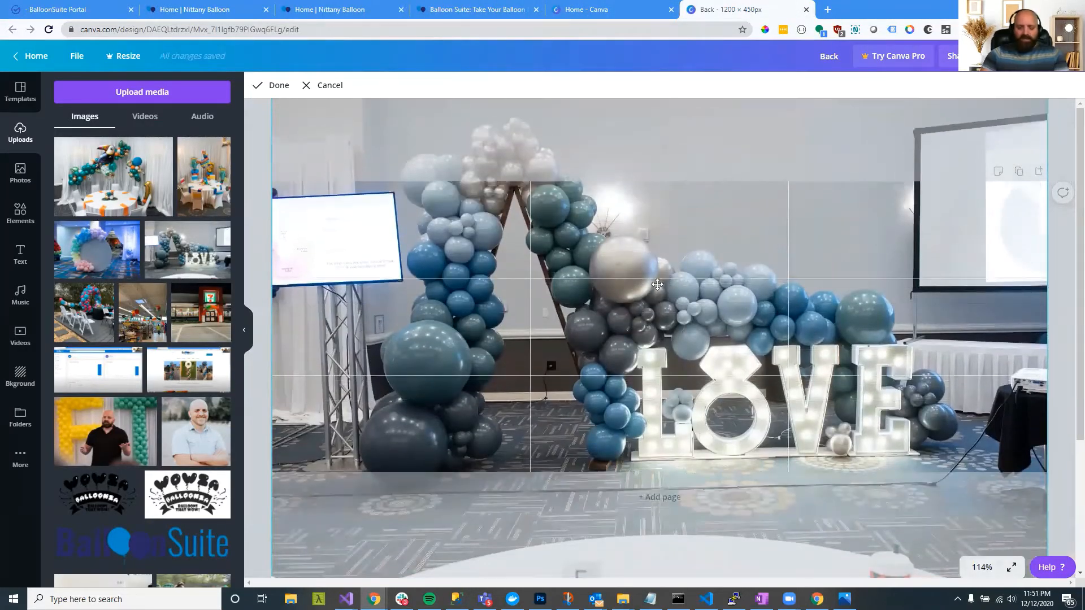
key(Delete)
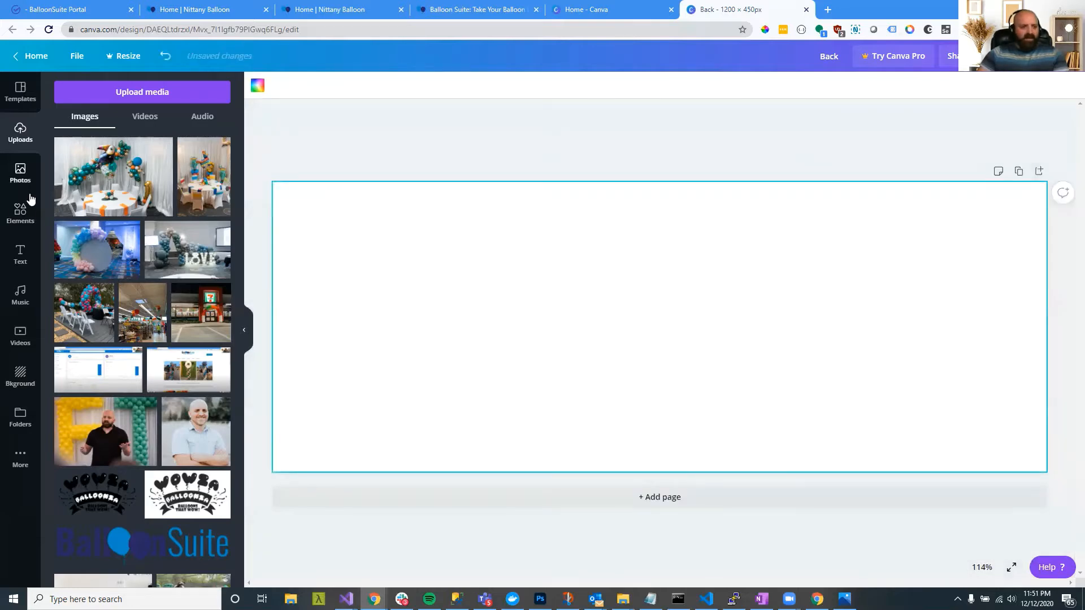
click(25, 219)
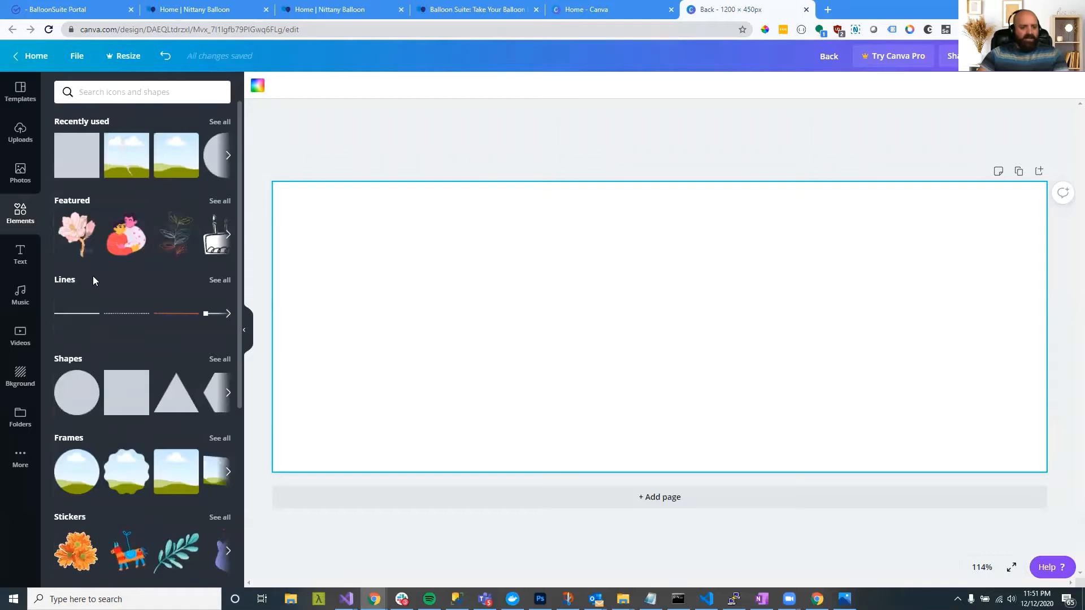
scroll(99, 266, down, 7)
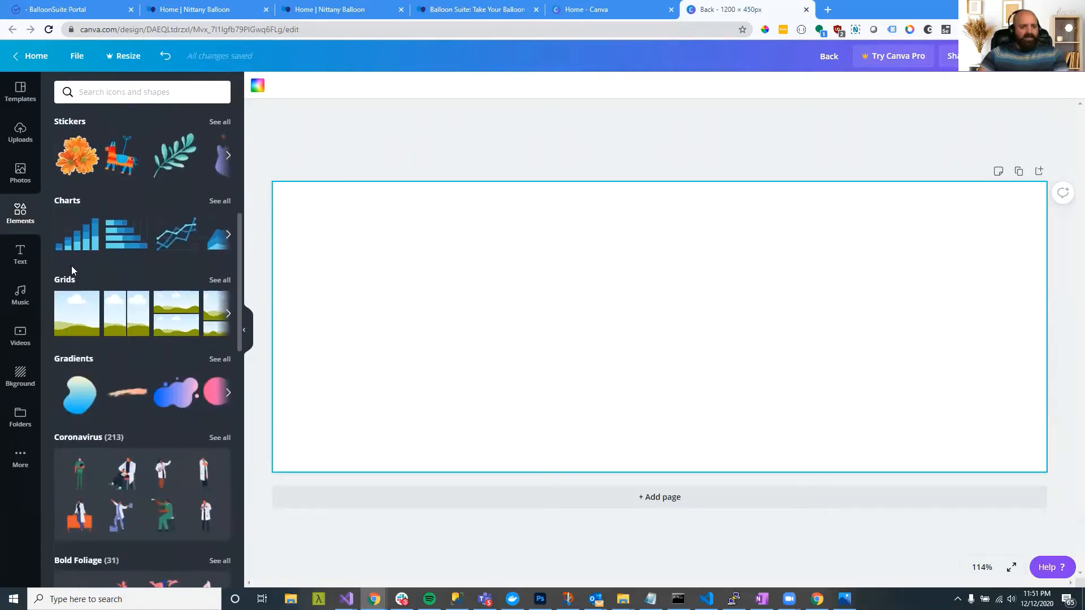
click(119, 310)
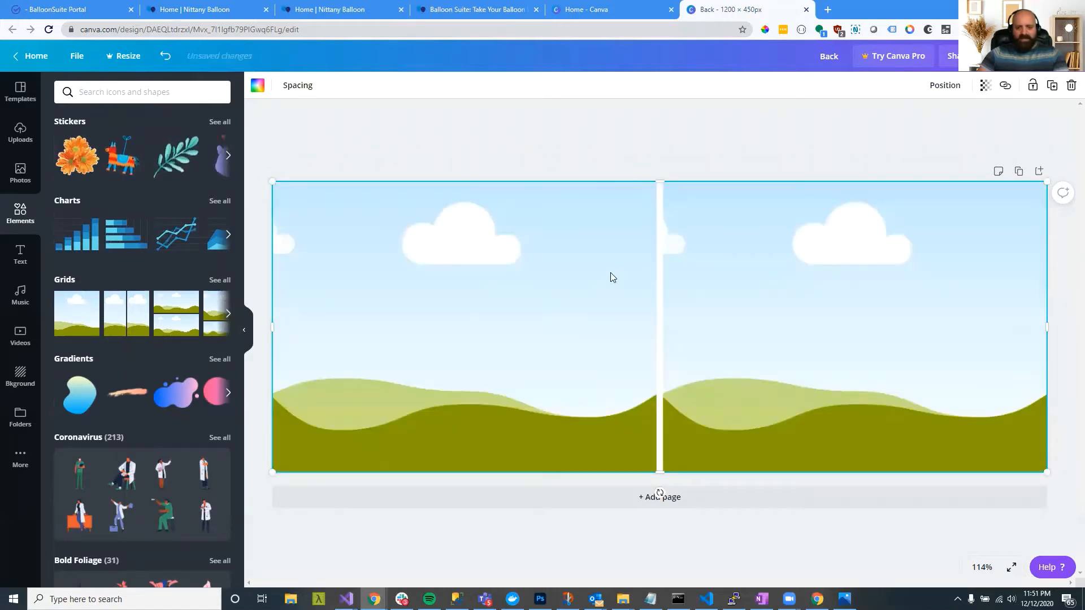
Step: Place the uploaded LOVE balloon photo in the grid's left cell, enlarge it slightly and reposition it so the arch and letters fit
click(20, 143)
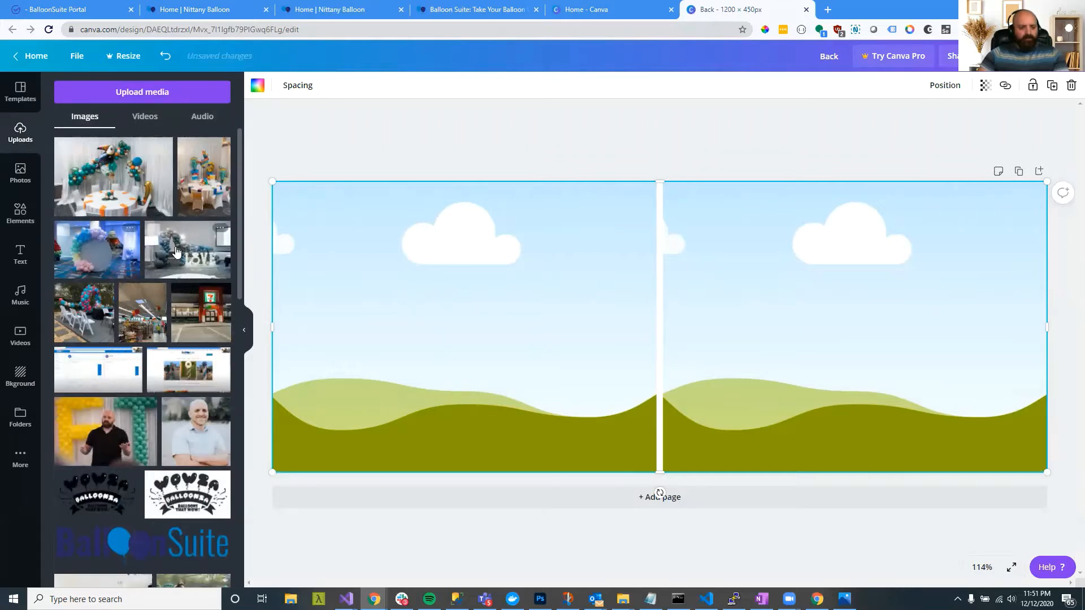
drag(154, 230, 355, 264)
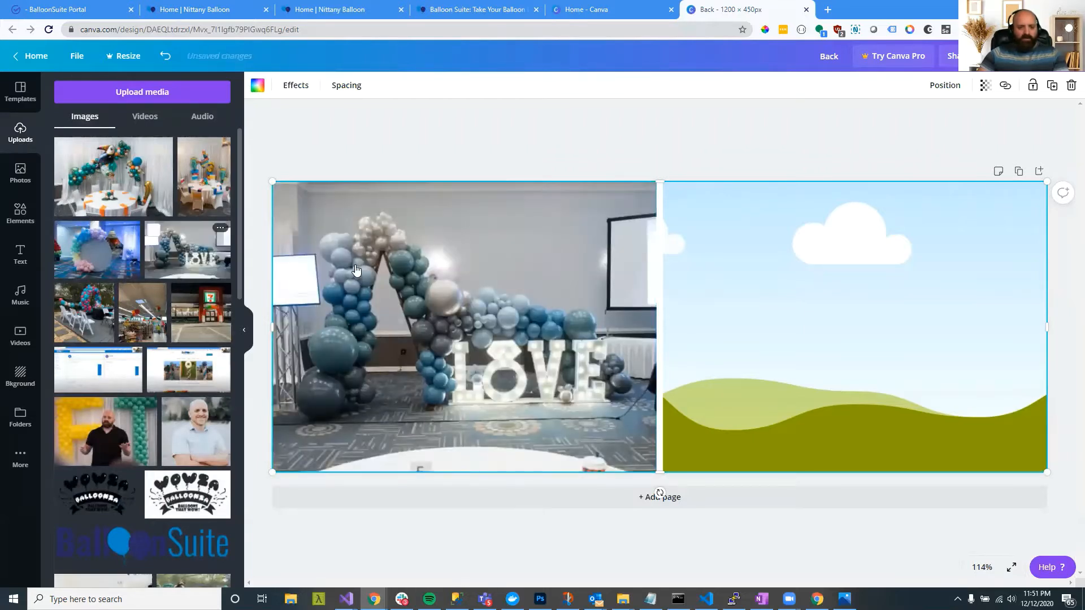
double_click(381, 320)
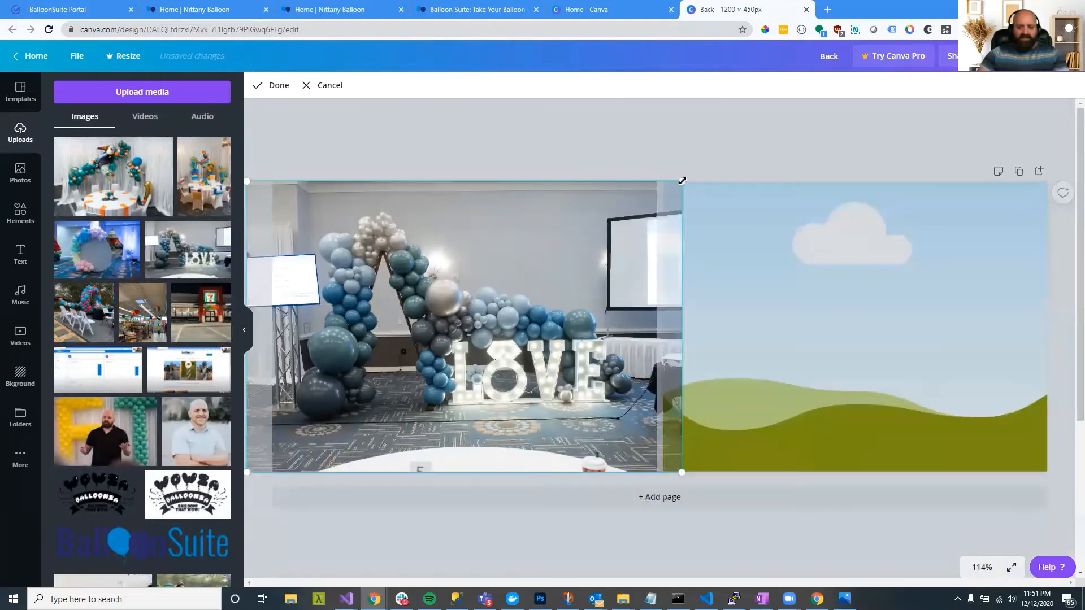
drag(682, 181, 707, 165)
drag(247, 473, 220, 499)
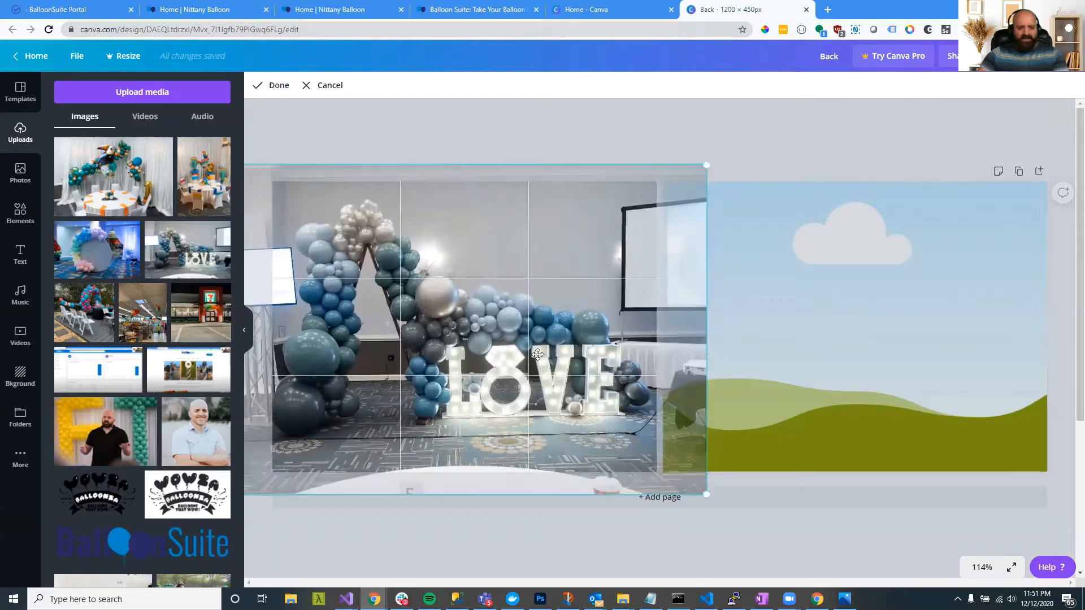
drag(538, 360, 538, 345)
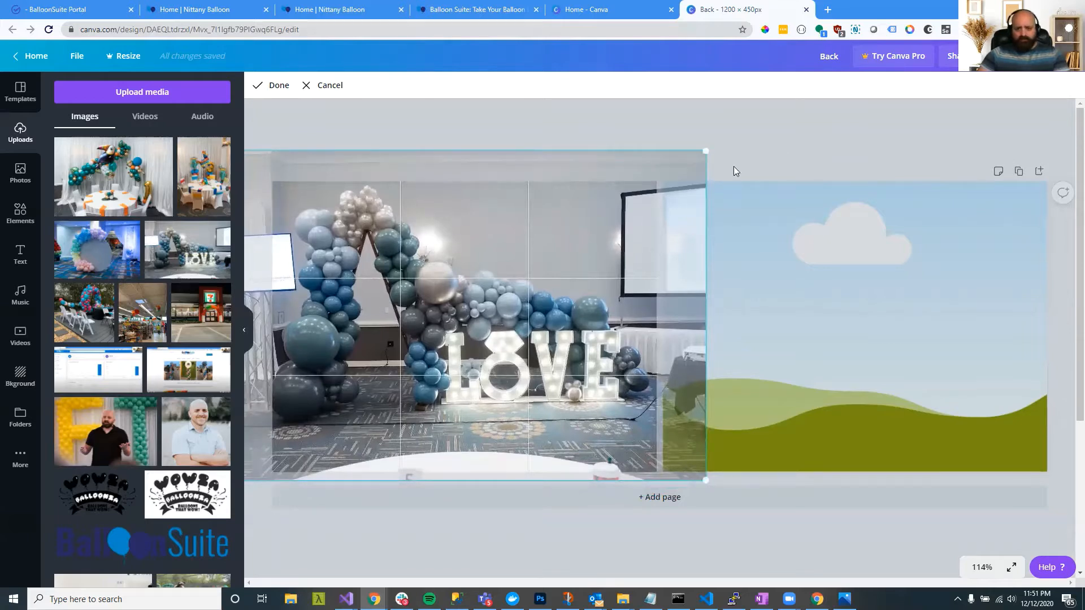
click(774, 152)
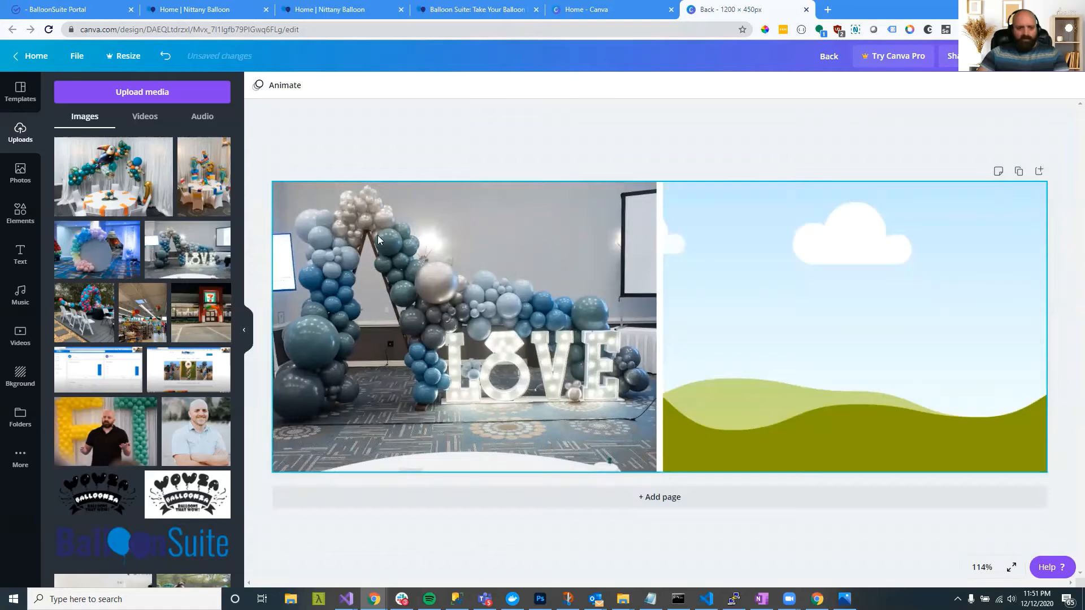
Step: Place the uploaded pastel balloon ring photo in the grid's right cell, enlarge it and adjust the crop around the ring
drag(96, 243, 823, 307)
double_click(823, 306)
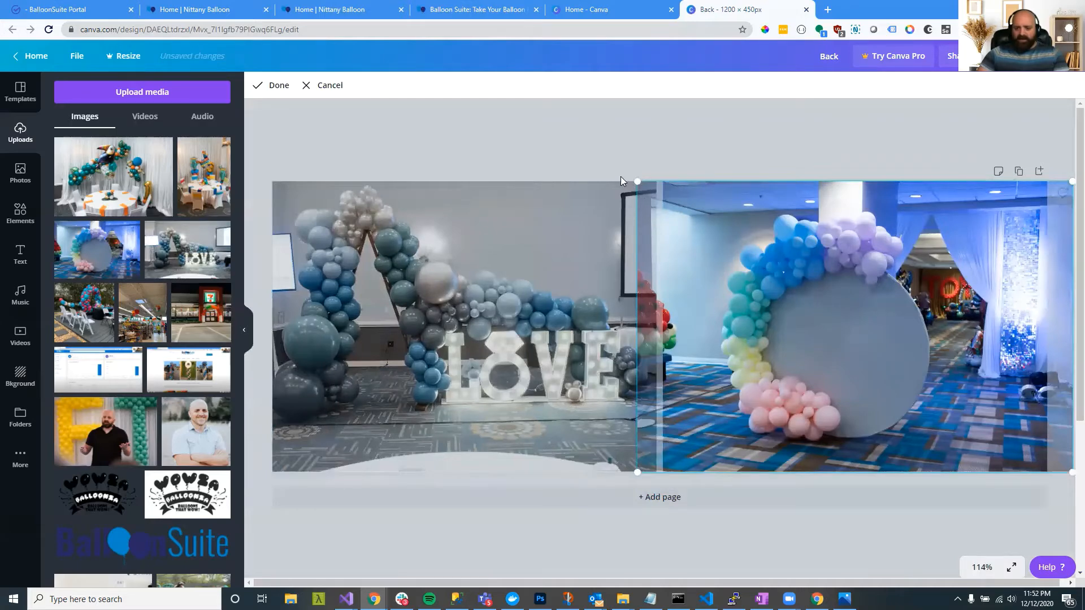
drag(636, 181, 585, 148)
drag(756, 264, 798, 260)
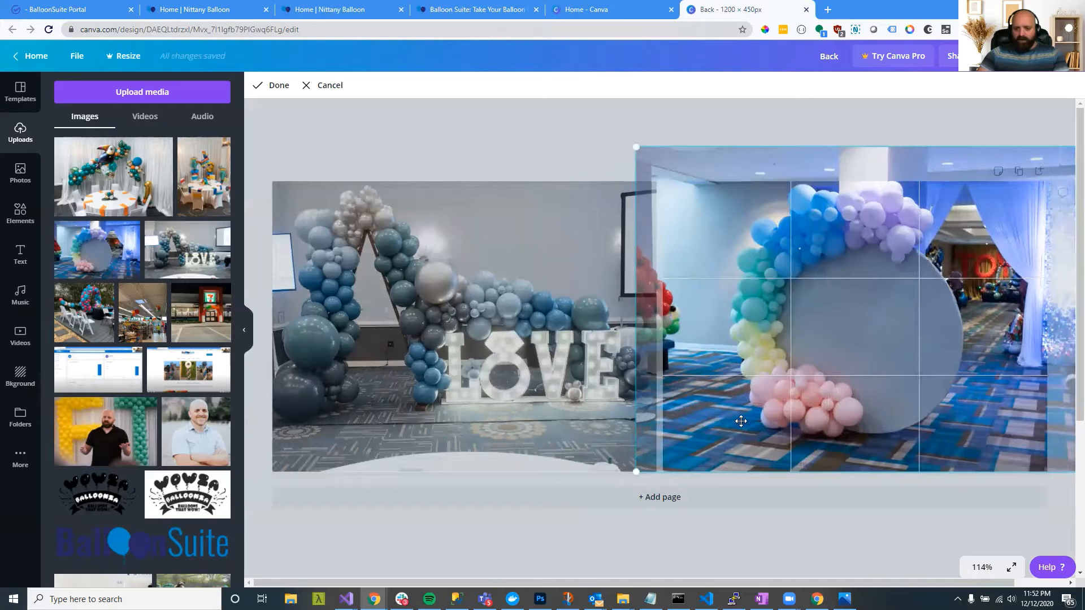
drag(741, 421, 739, 426)
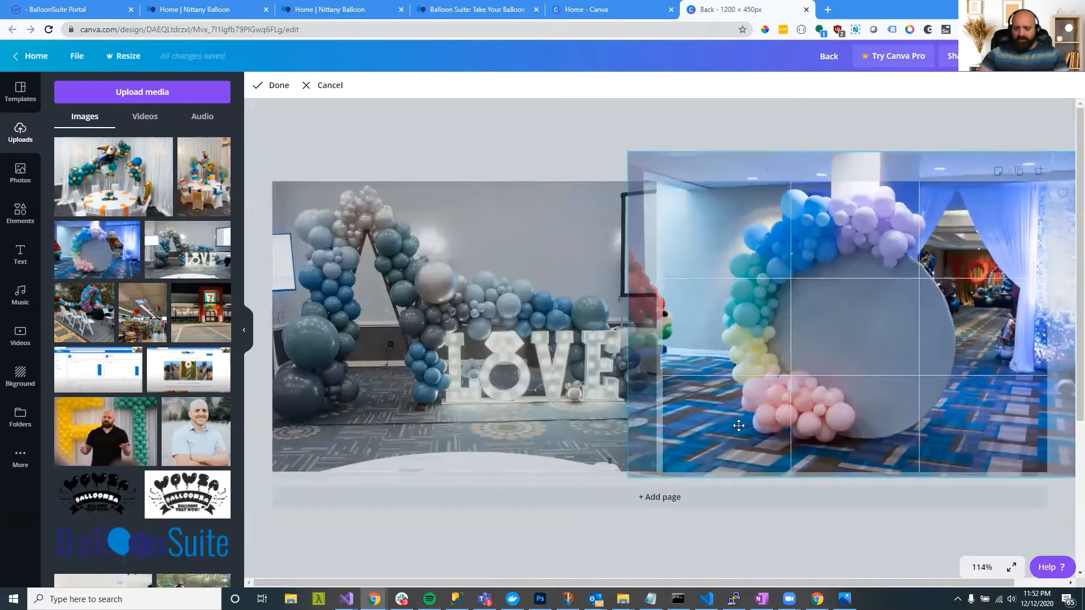
drag(628, 478, 635, 472)
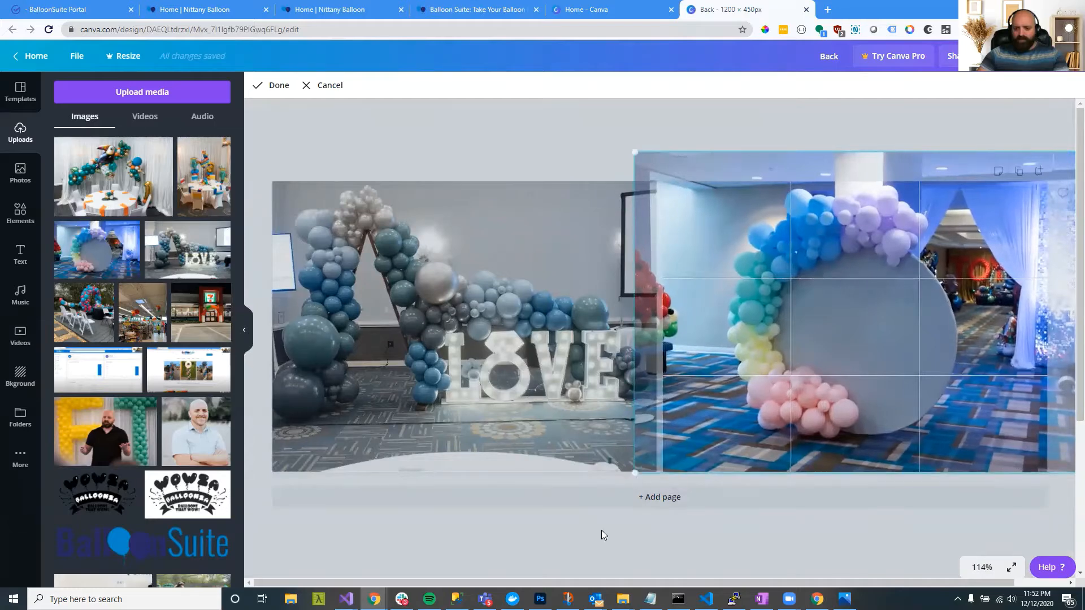
click(601, 163)
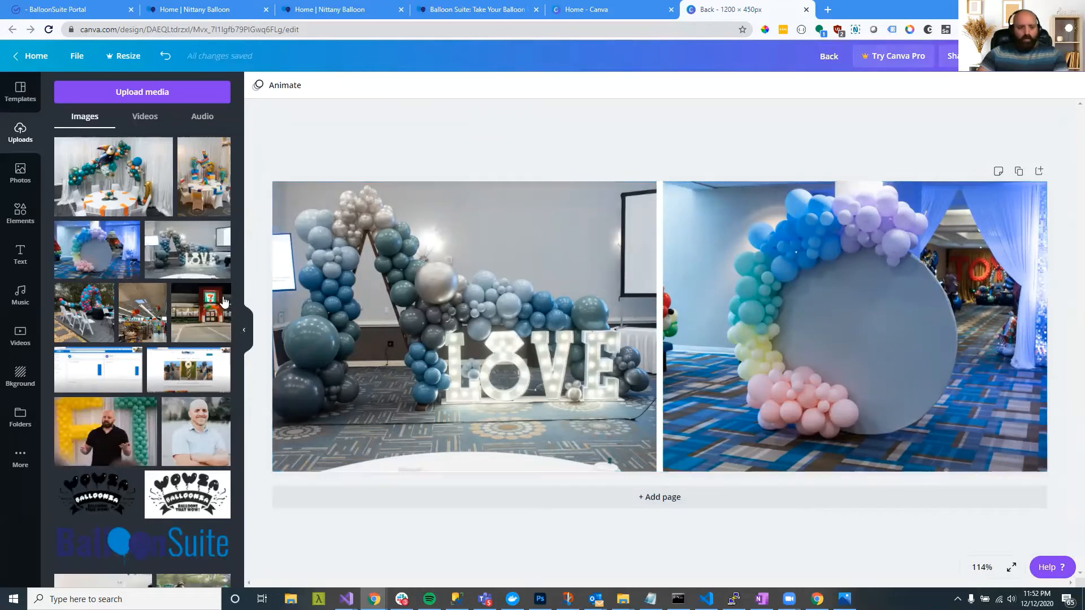
Step: Add the "I'm dreaming of a White Christmas" font combination to the page
click(21, 213)
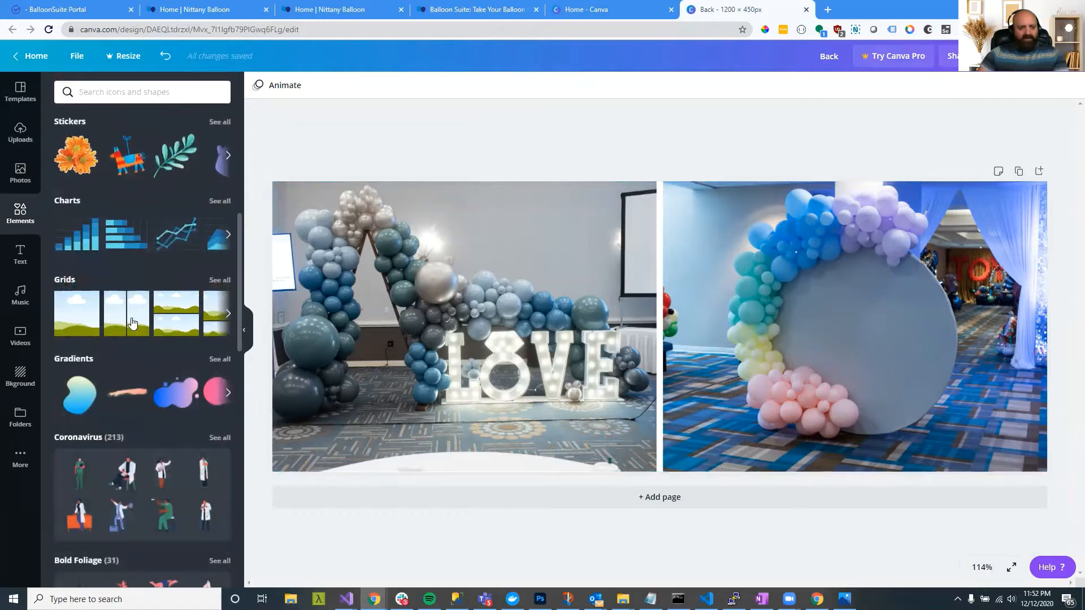
click(22, 254)
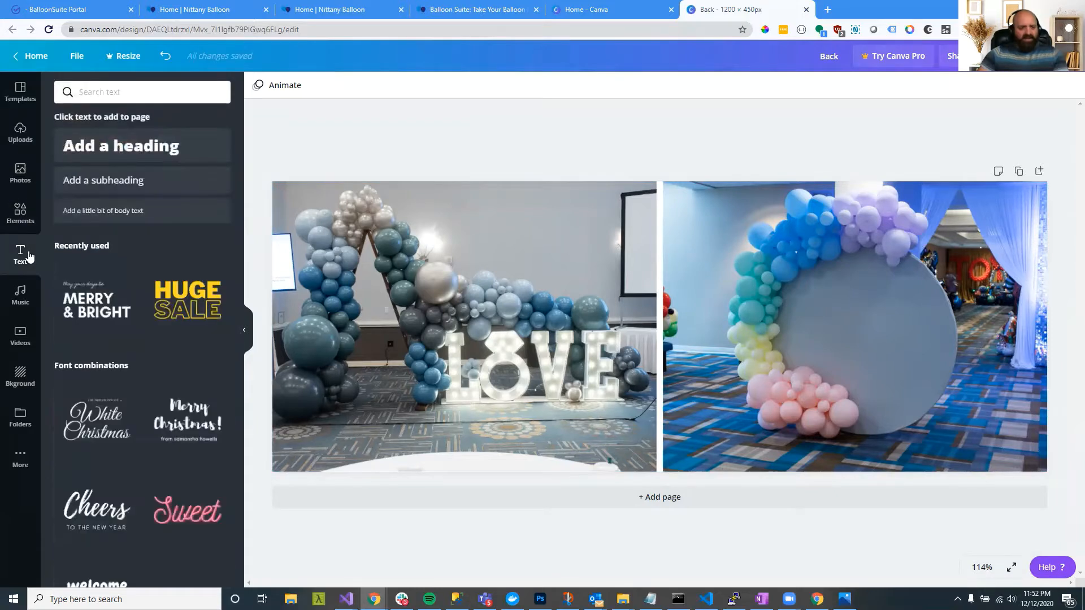
scroll(115, 308, down, 1)
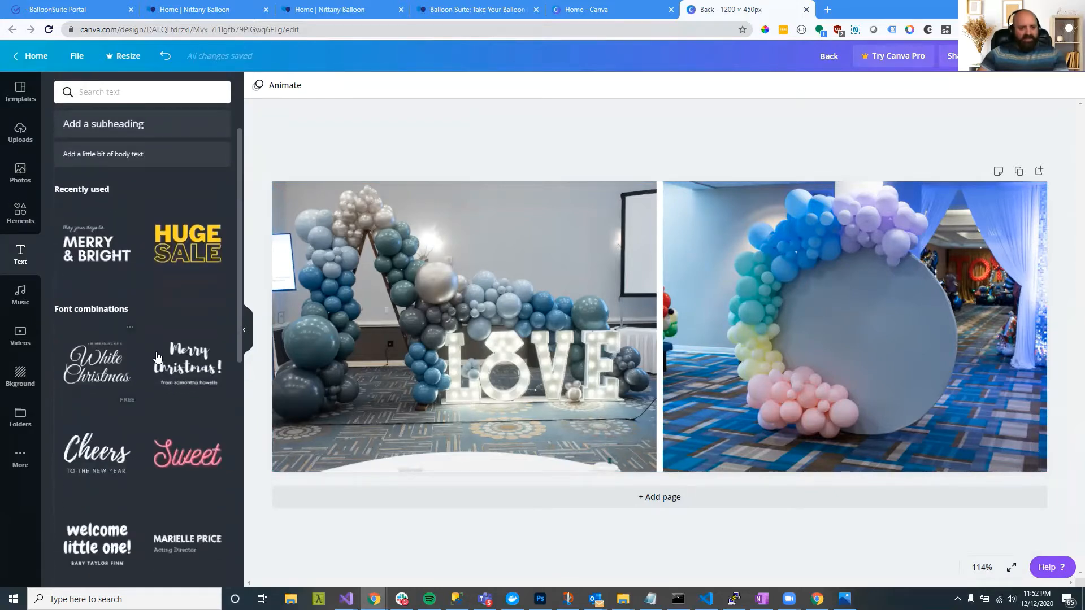
click(103, 365)
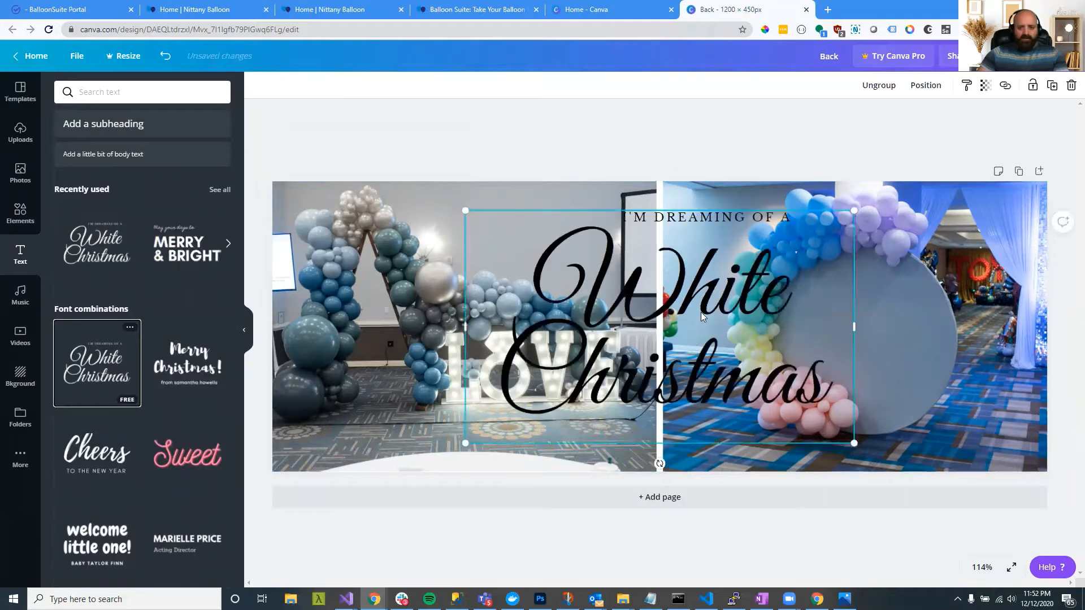
Step: Widen the text group across both photos and join "White" and "Christmas" on a single line
drag(464, 327, 291, 327)
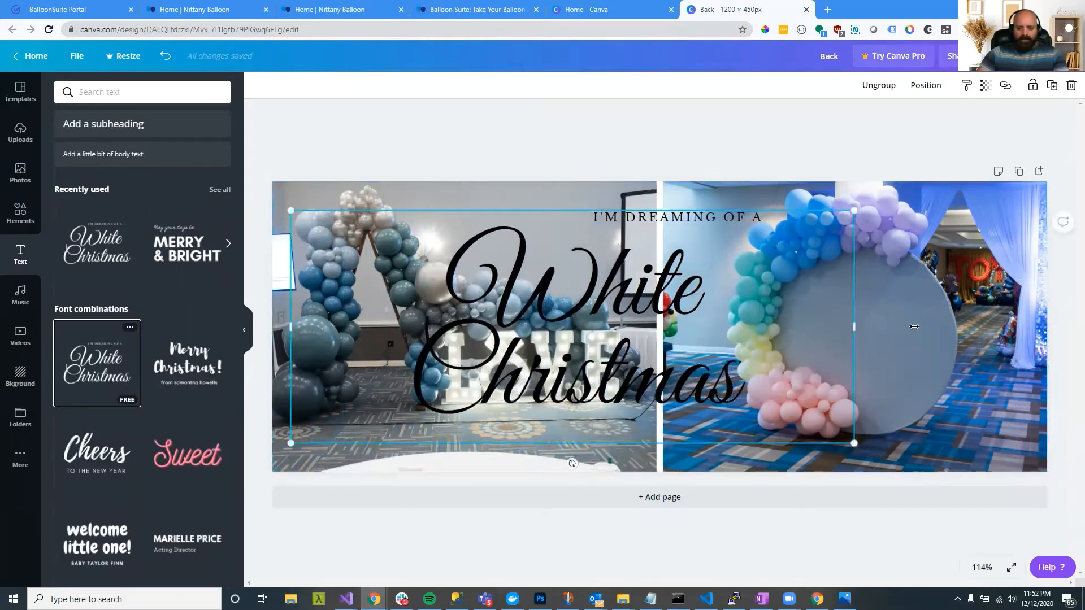
drag(853, 326, 1000, 327)
click(732, 283)
click(727, 290)
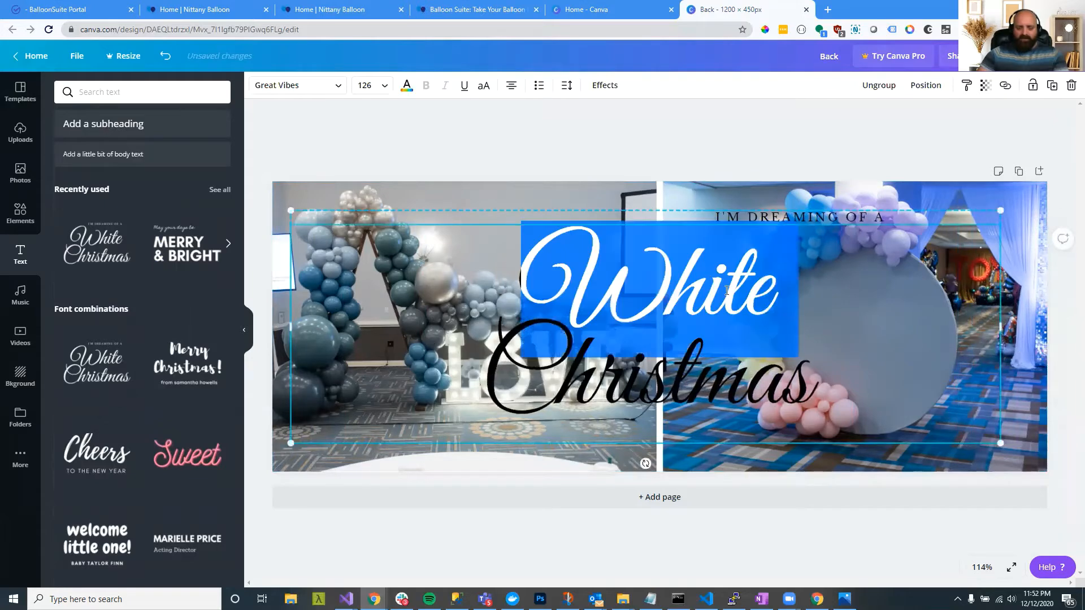
click(783, 288)
key(Delete)
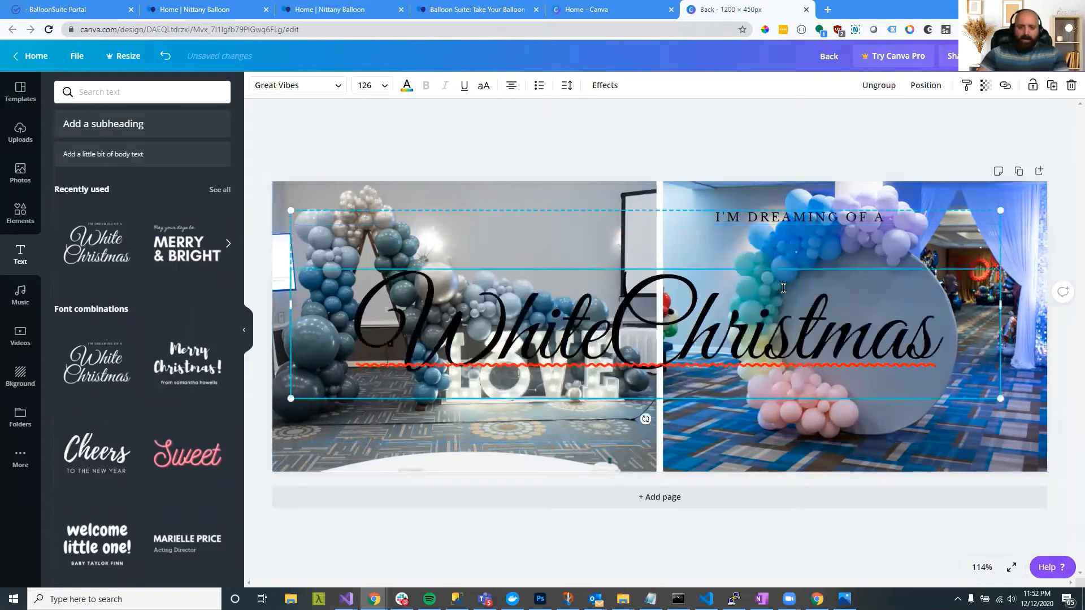
click(522, 143)
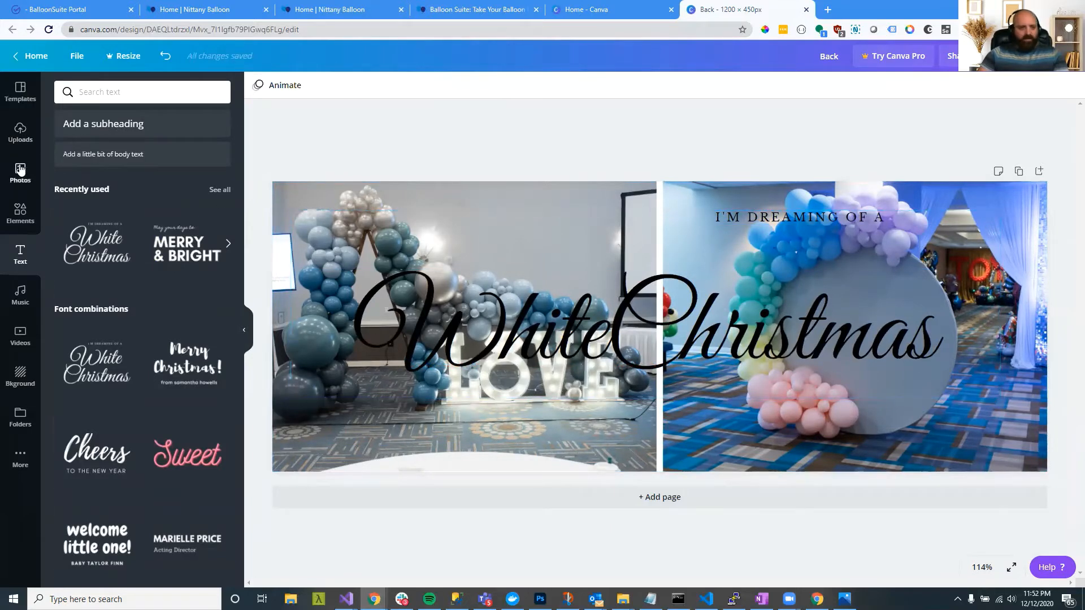
Step: Insert a square shape and stretch it into a wide rectangle covering the text across both photos
click(20, 211)
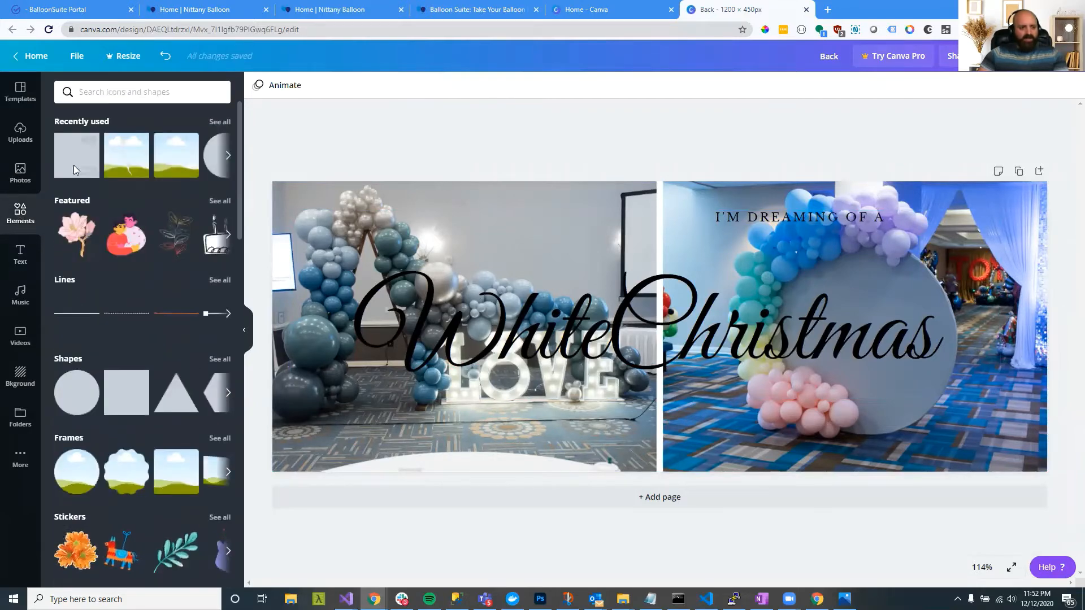
click(131, 380)
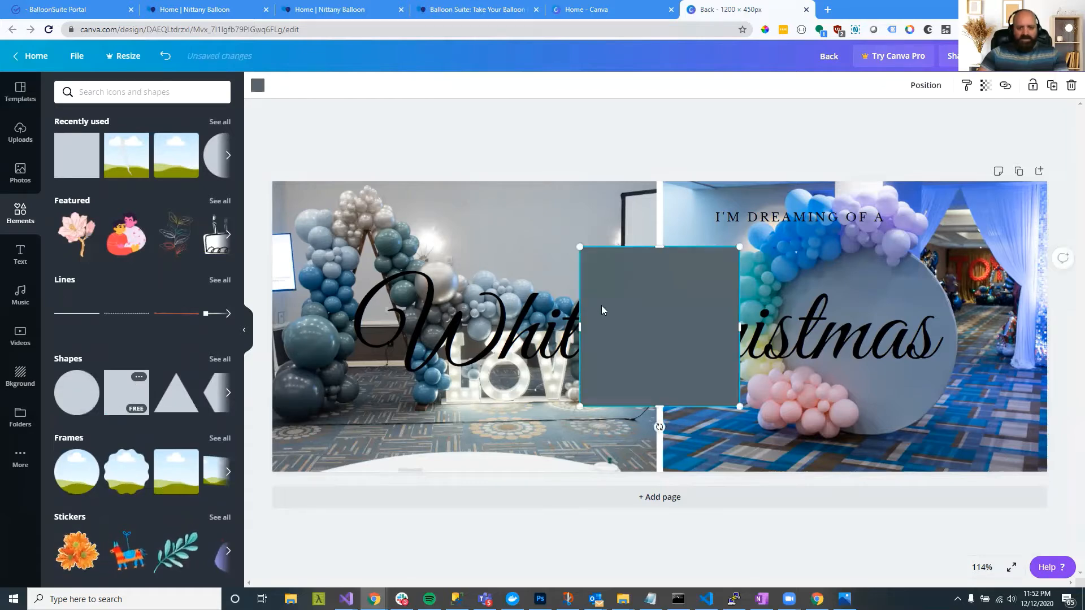
drag(494, 327, 339, 327)
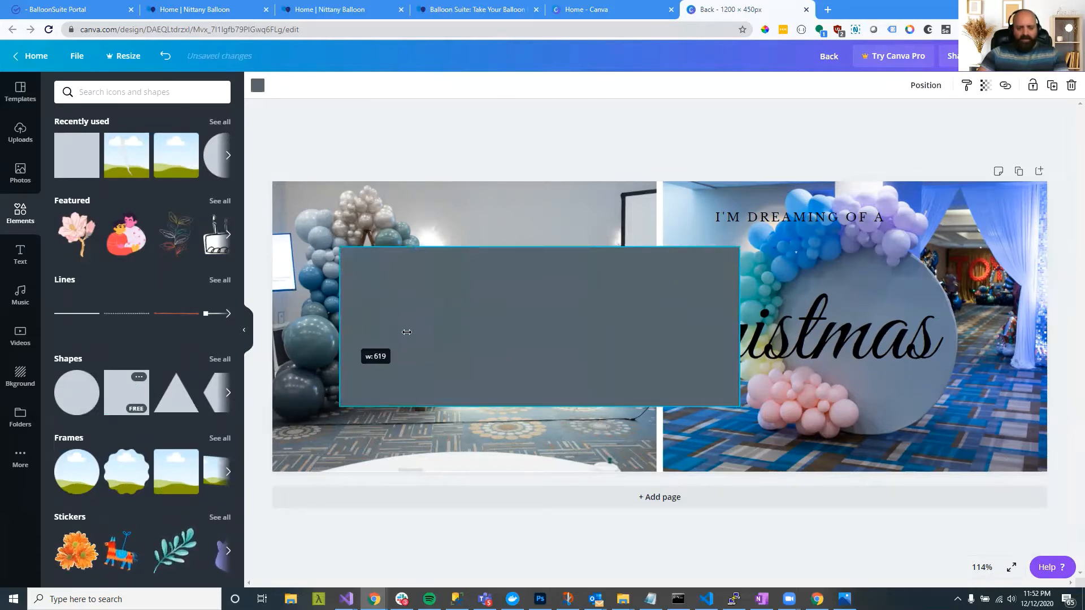
drag(804, 321, 957, 327)
drag(650, 247, 650, 202)
Step: Send the rectangle backward behind the text and fill it with white
click(930, 86)
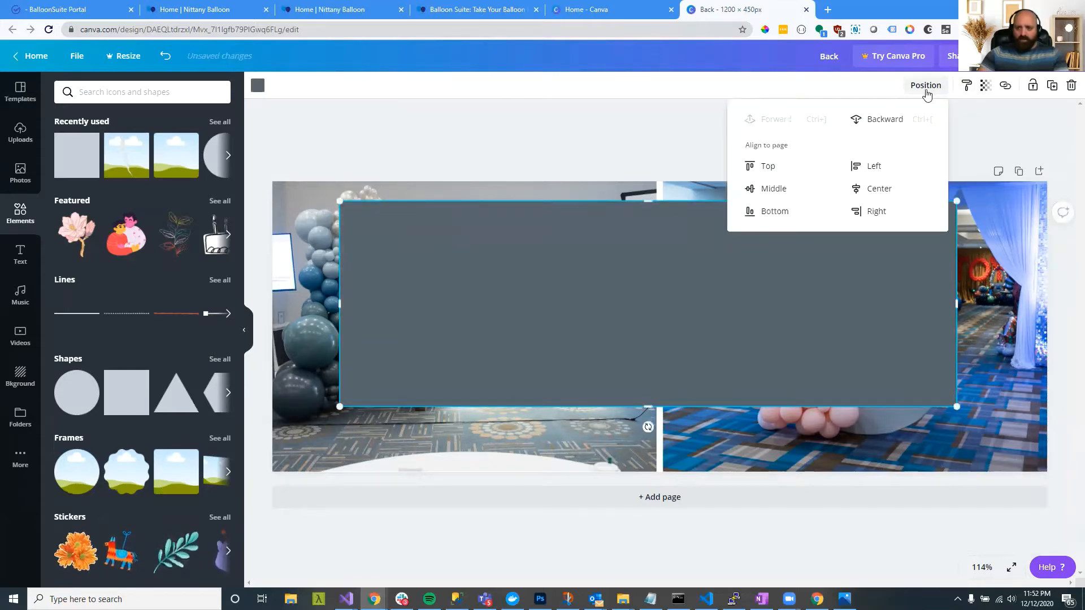
click(879, 121)
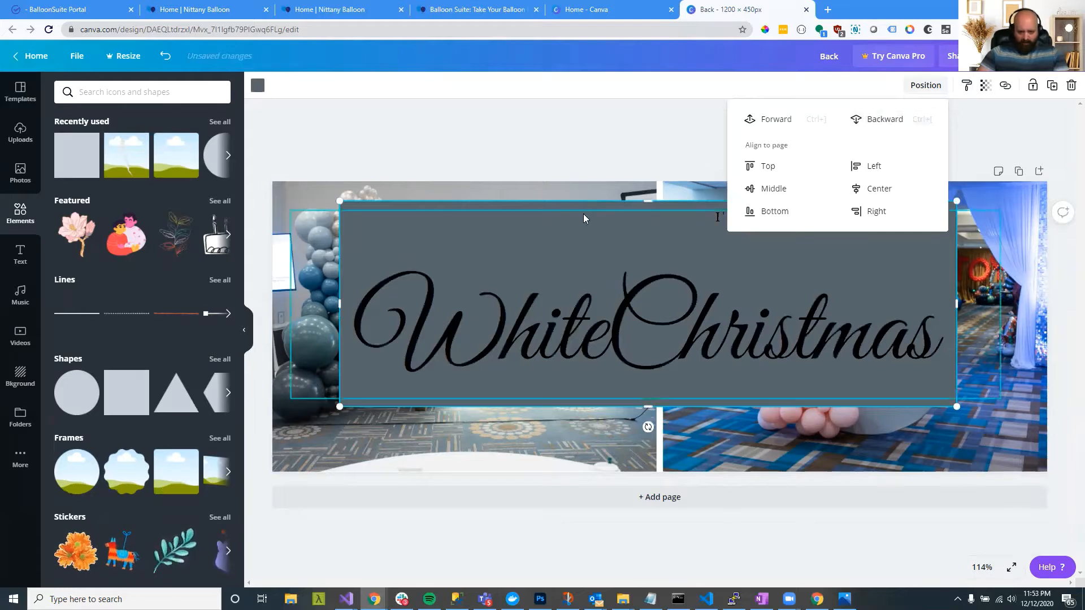
click(546, 203)
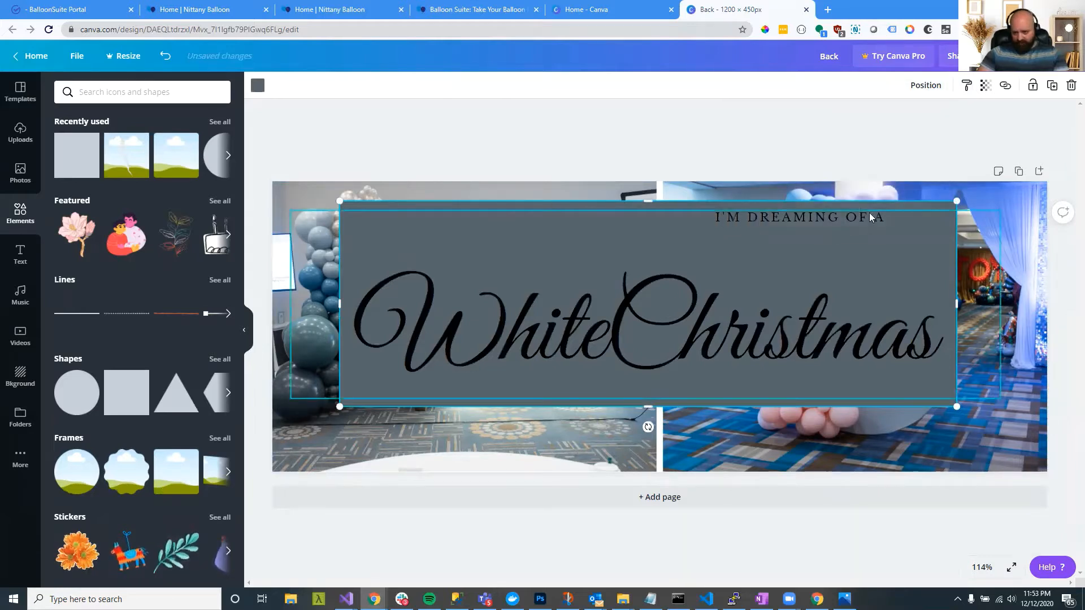
click(258, 86)
click(126, 200)
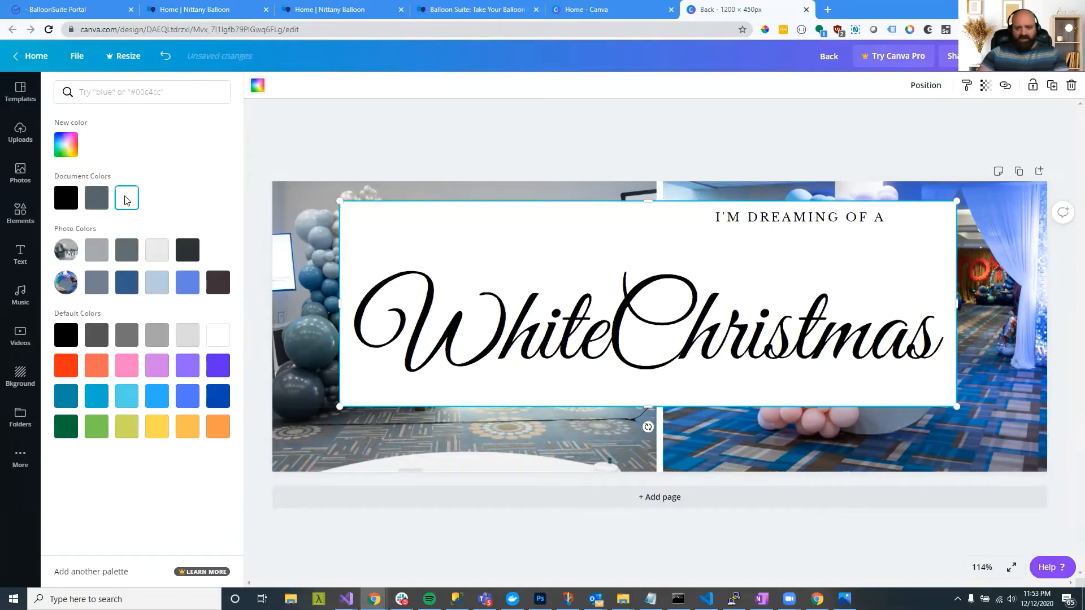
click(846, 147)
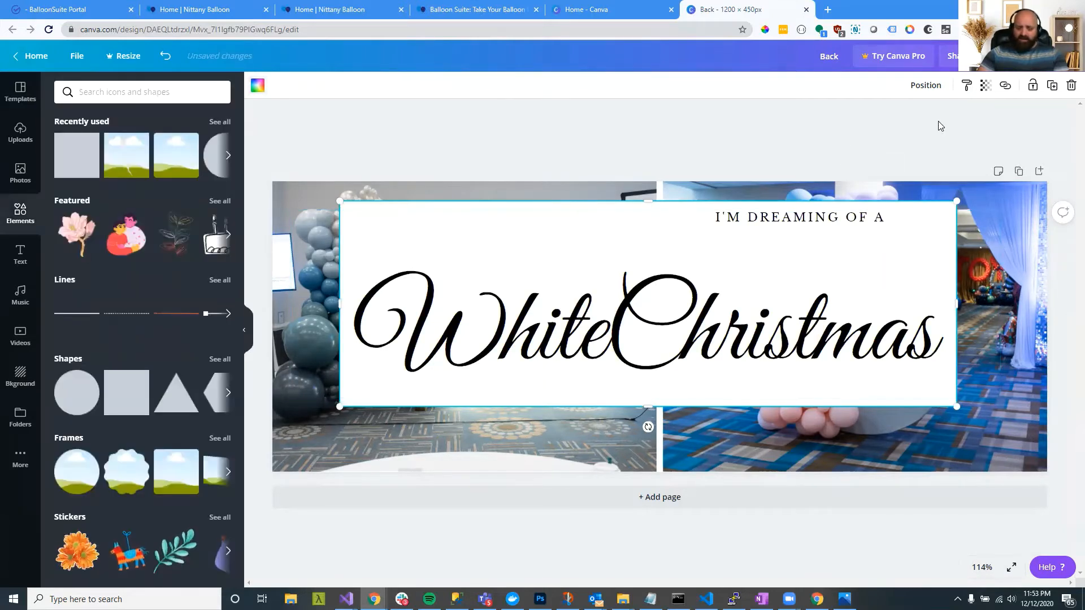
Step: Set the white rectangle's transparency to 39
click(986, 86)
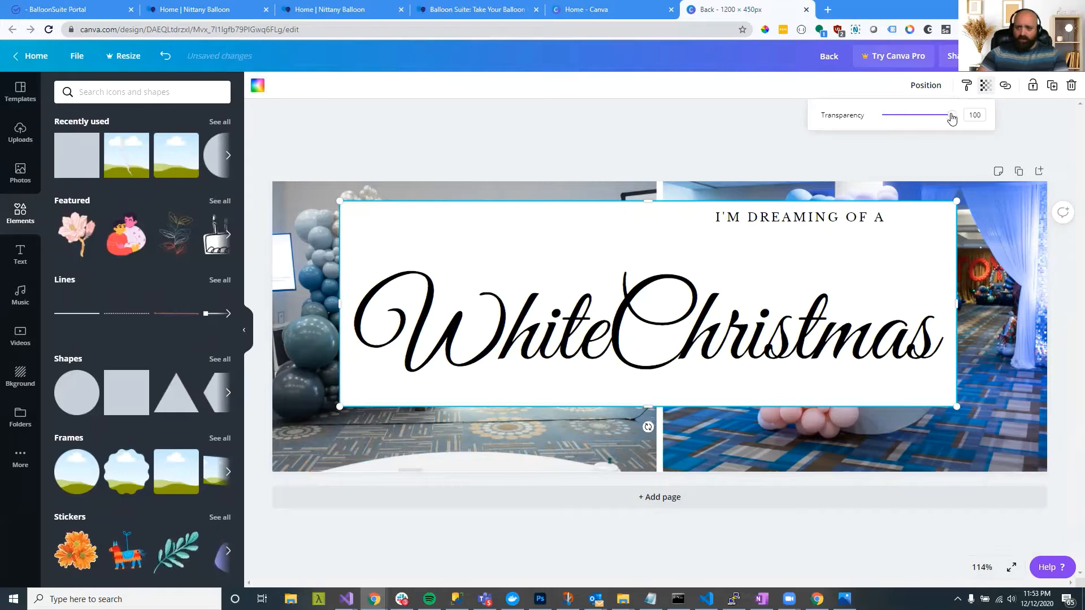
drag(951, 118, 909, 122)
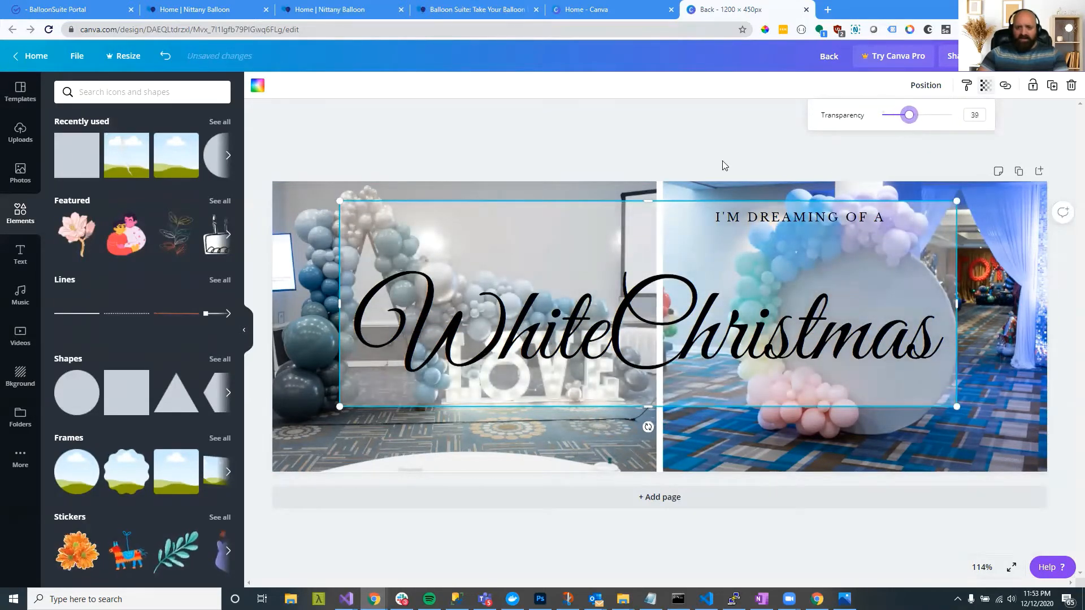
click(700, 157)
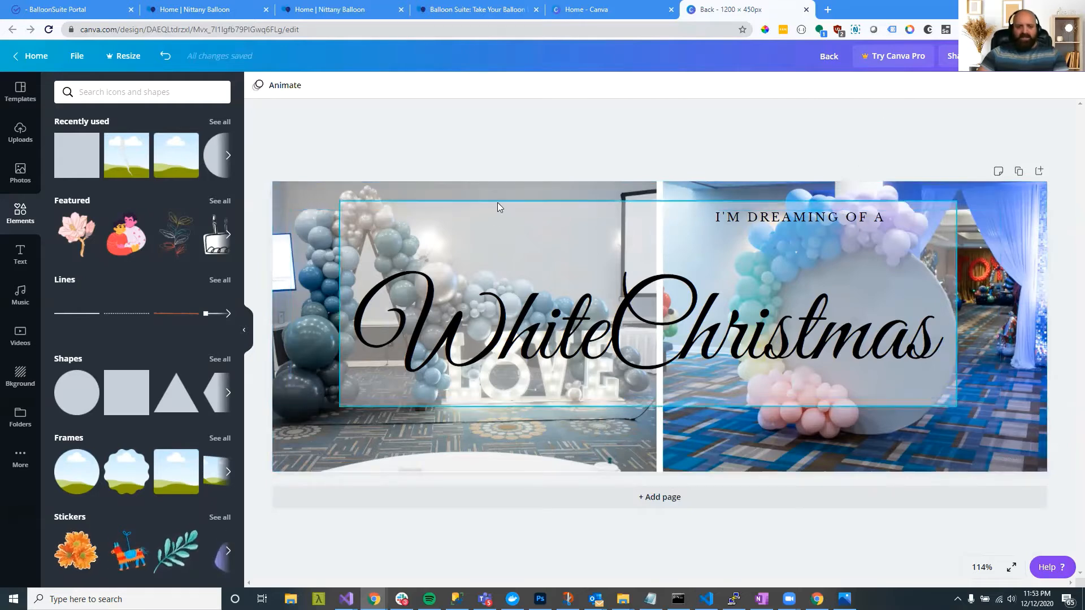
Step: Delete the white rectangle and both text lines, leaving only the two balloon photos on the slide
click(778, 202)
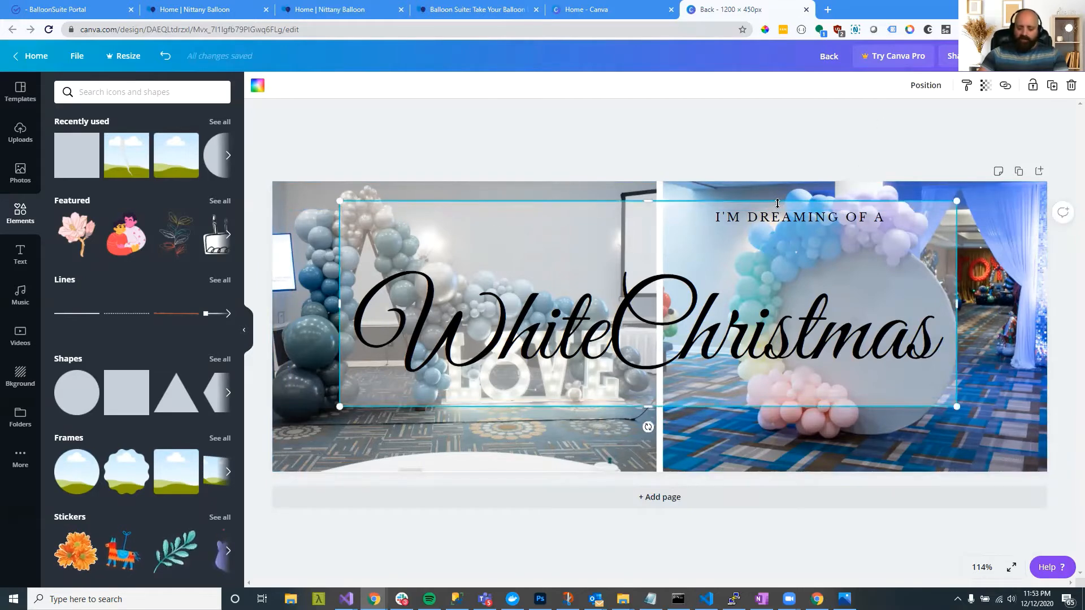
key(Delete)
click(788, 217)
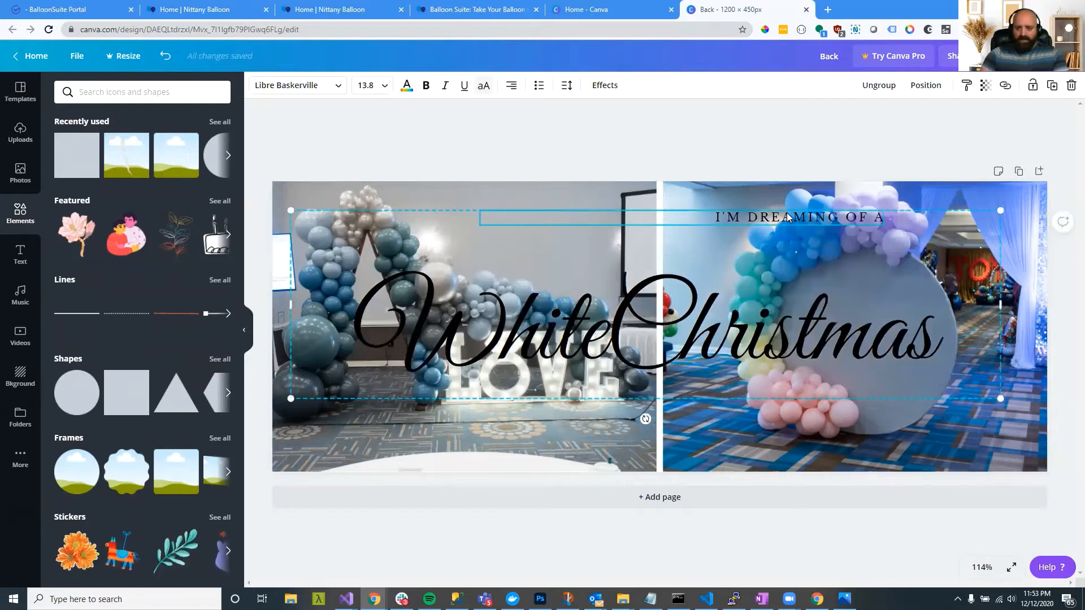
key(Delete)
click(750, 266)
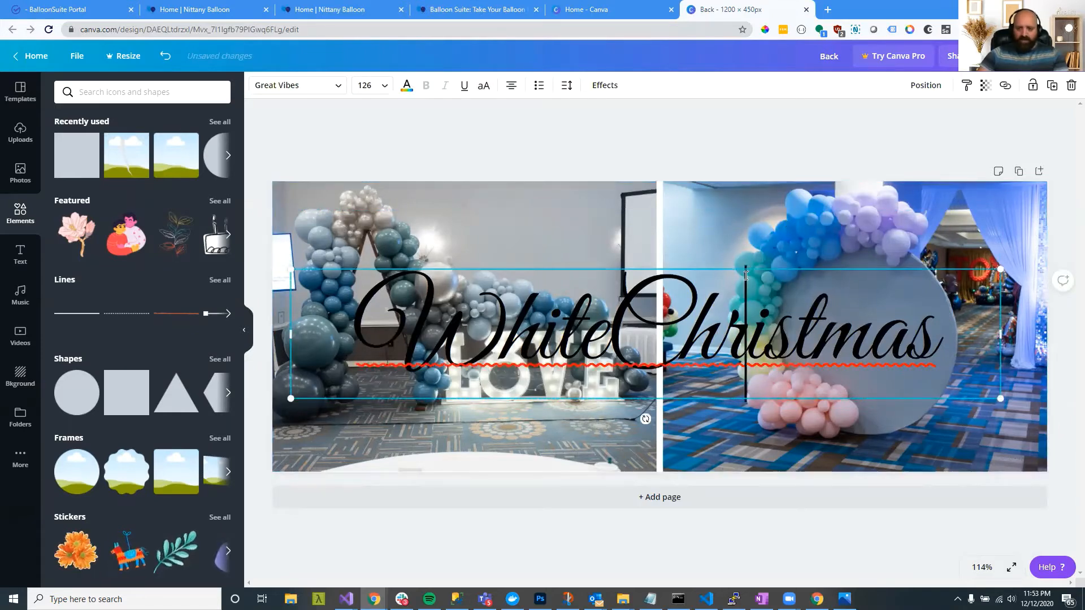
click(701, 286)
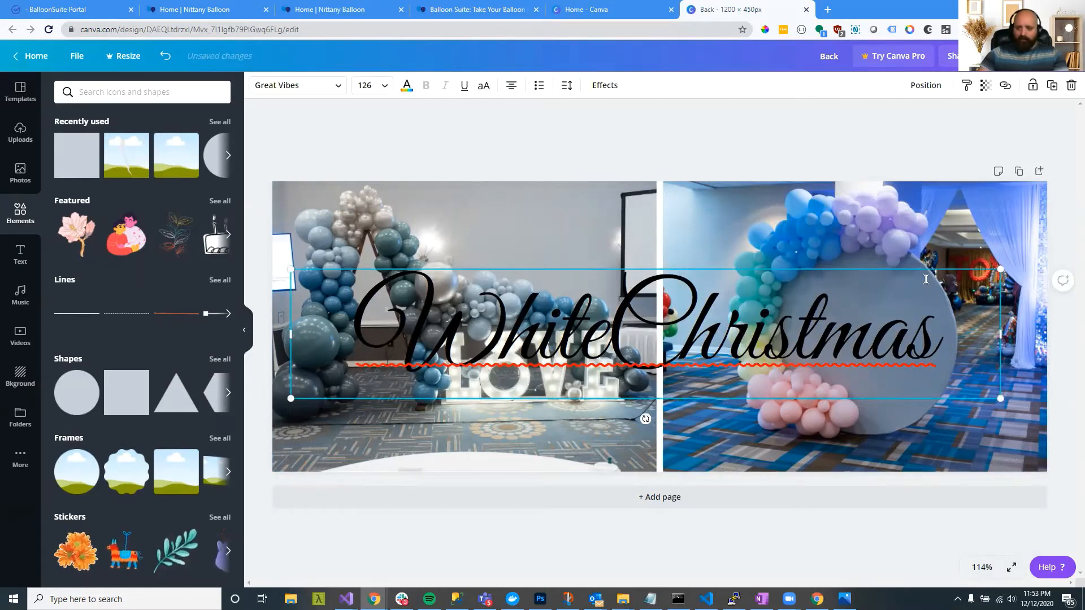
click(879, 122)
click(693, 320)
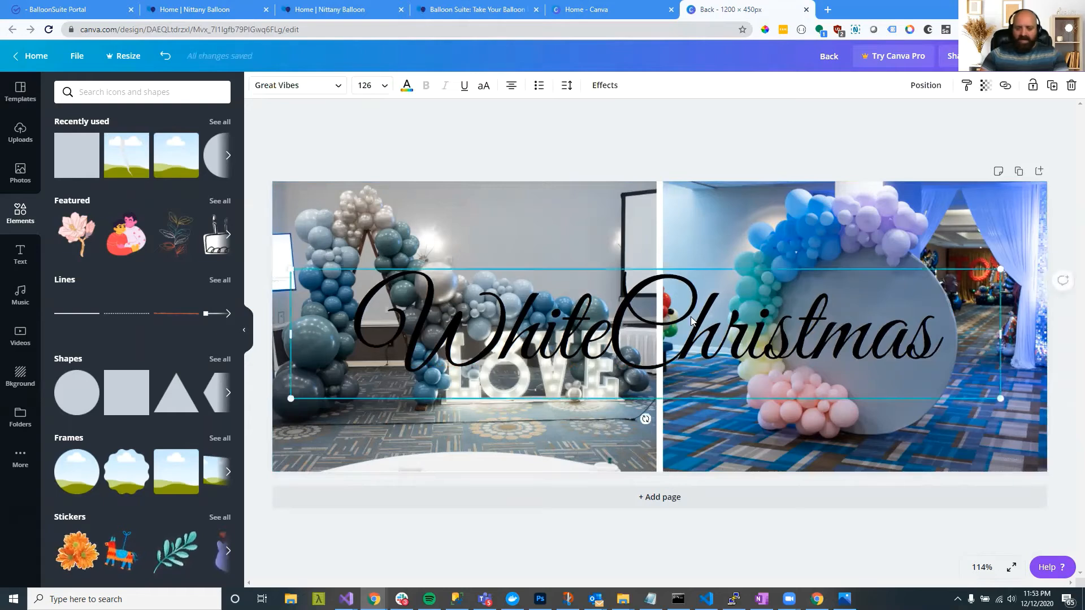
key(Delete)
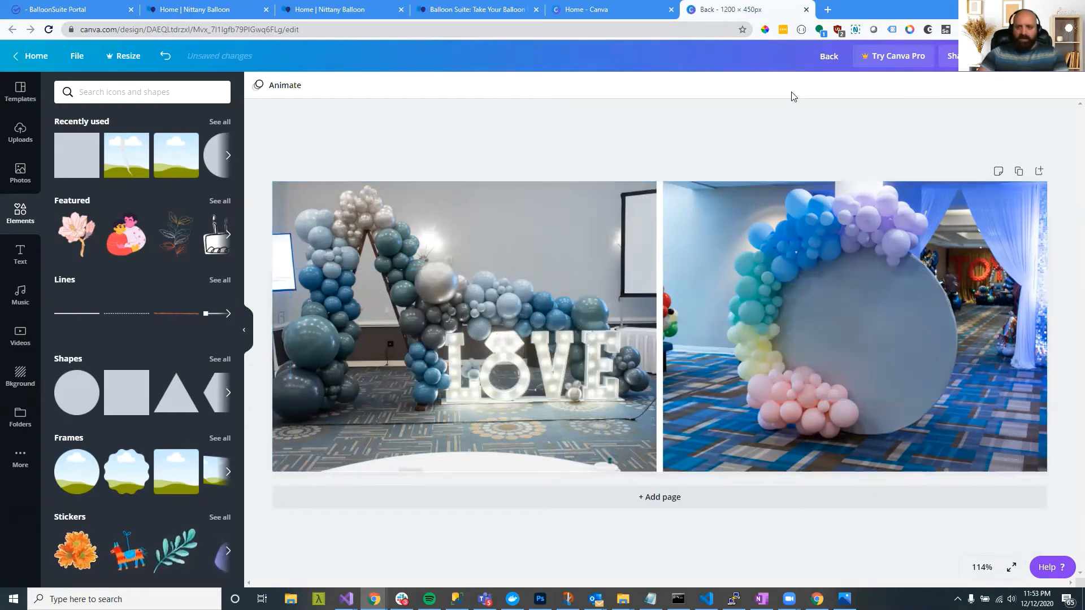
Step: Rename the design as organic-décor-slider, using the suggested accented spelling of "décor"
click(825, 62)
text(organiv-)
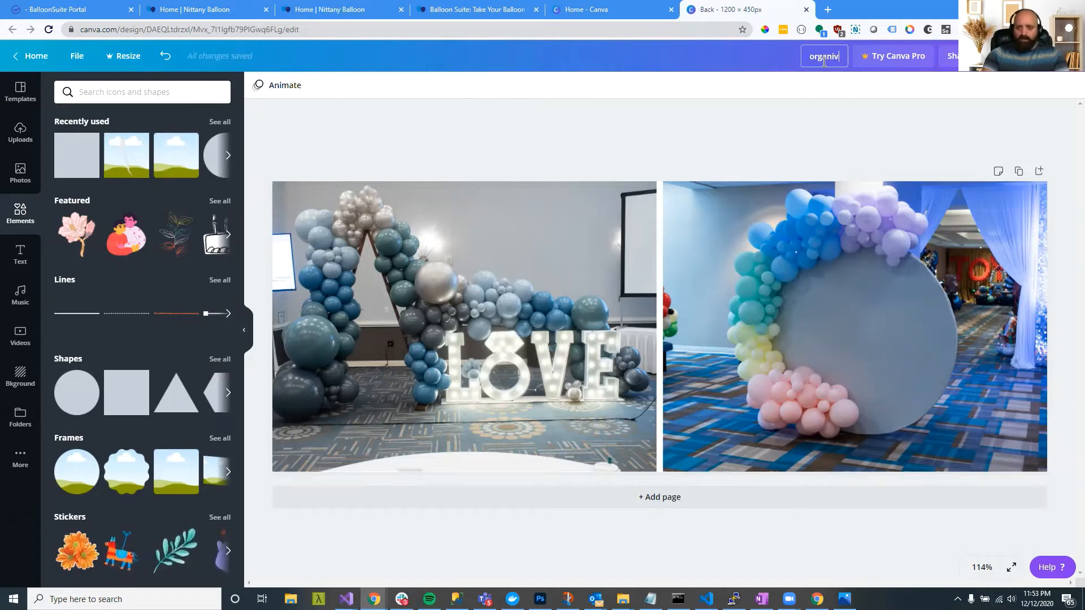
key(BackSpace)
key(BackSpace)
text(c-decor)
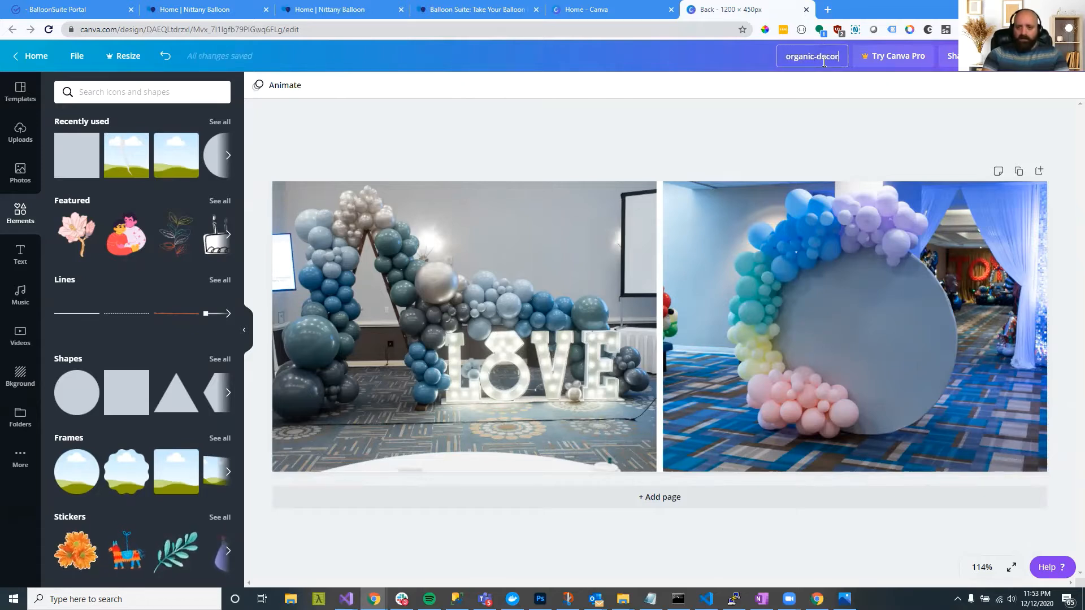
text(-slider)
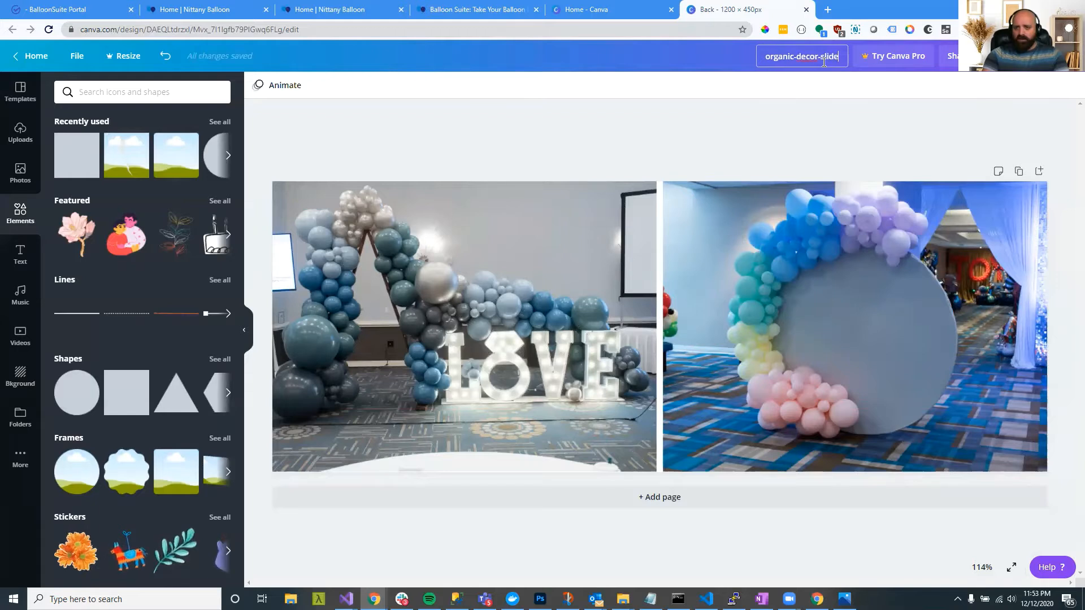
right_click(804, 56)
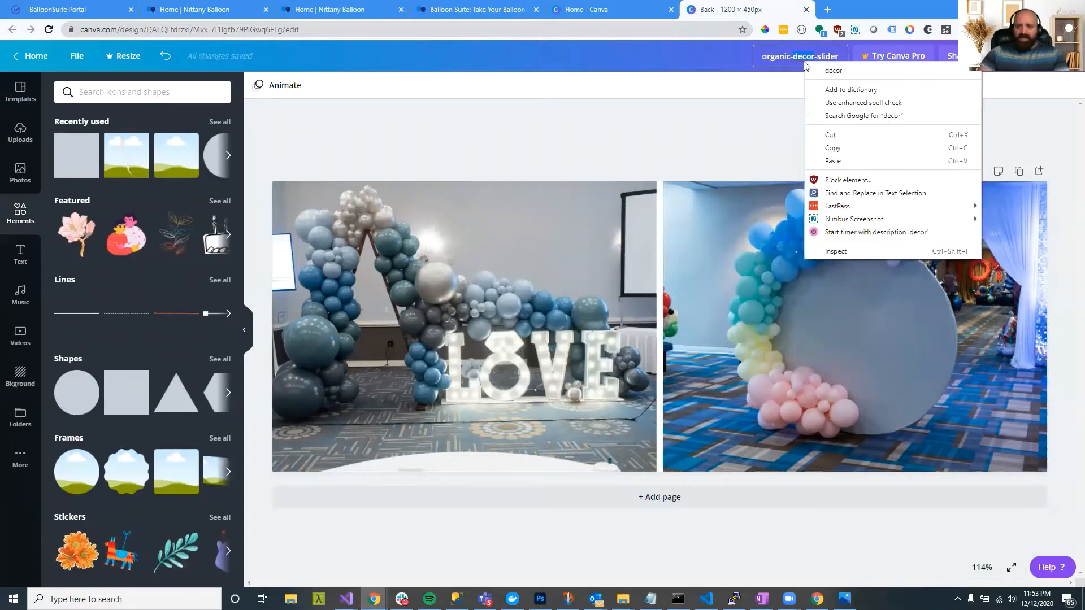
click(812, 70)
click(790, 110)
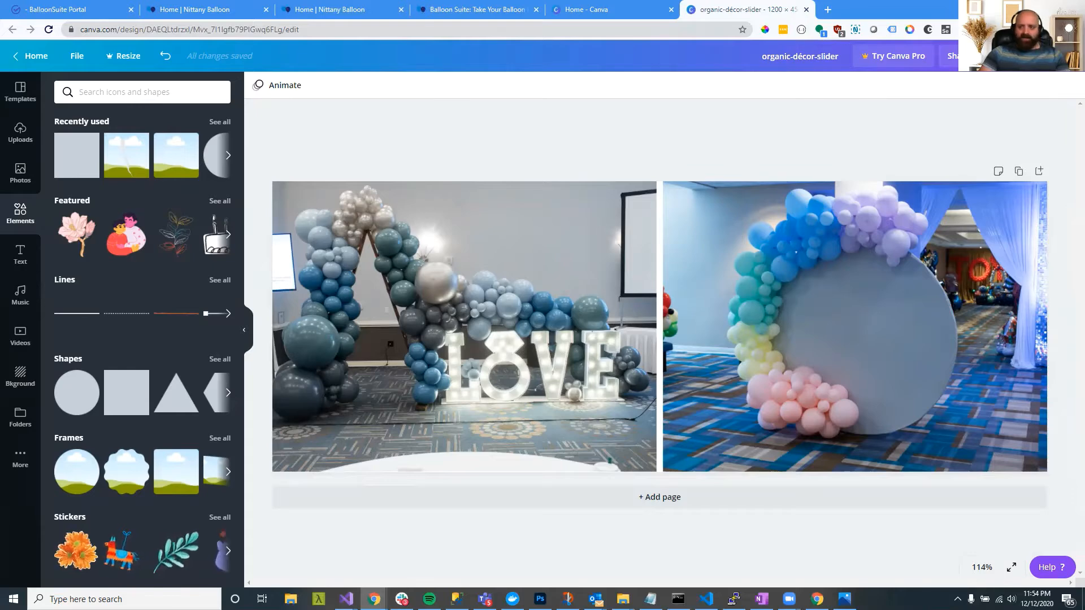
Step: Download the slide as a PNG and dismiss the post-scheduling offer
click(1016, 56)
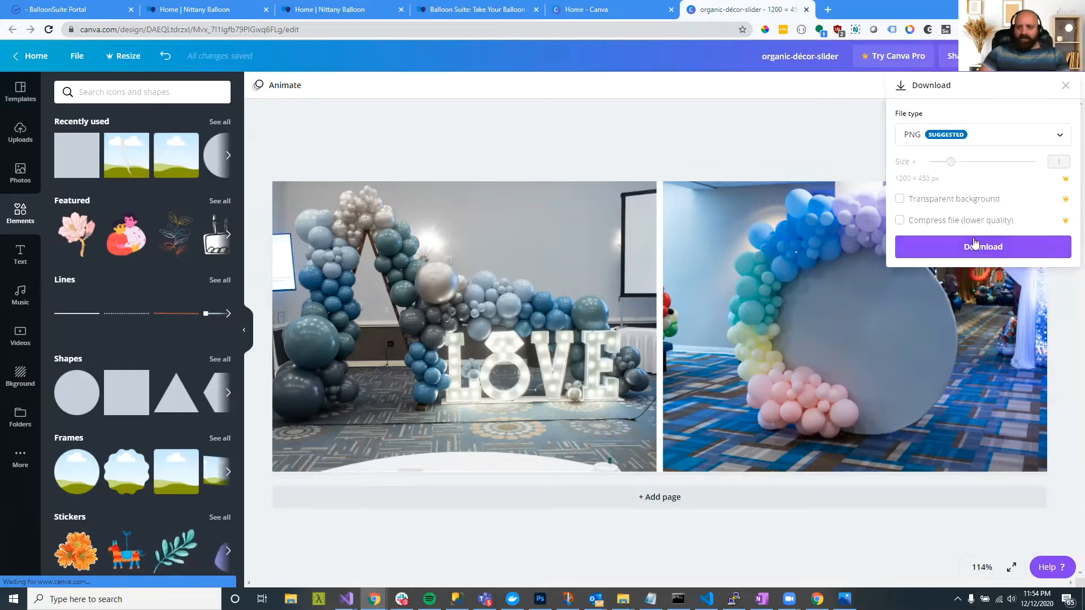
click(973, 242)
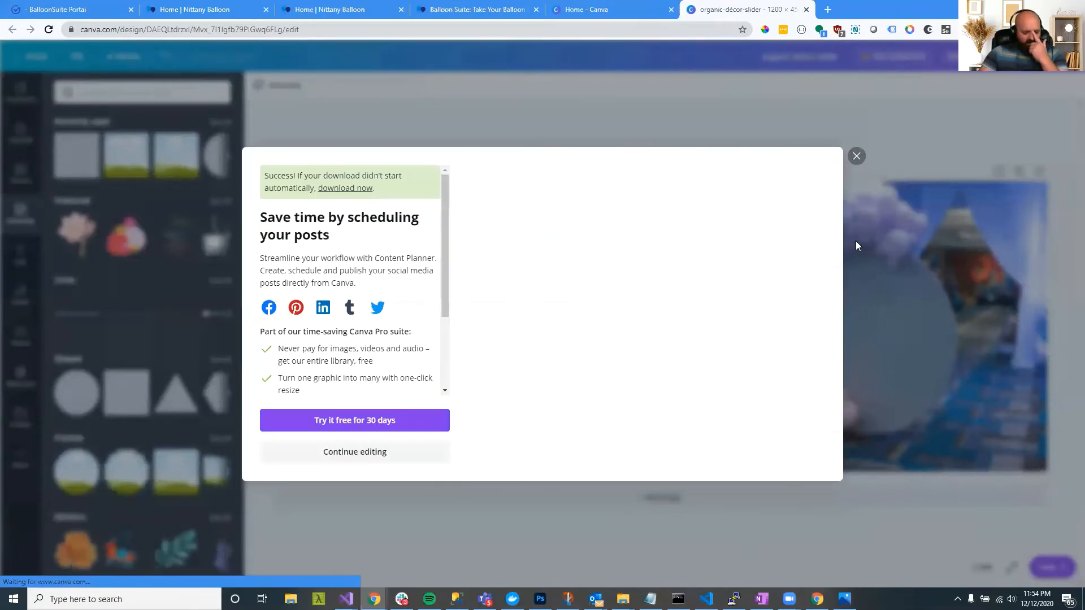
click(857, 139)
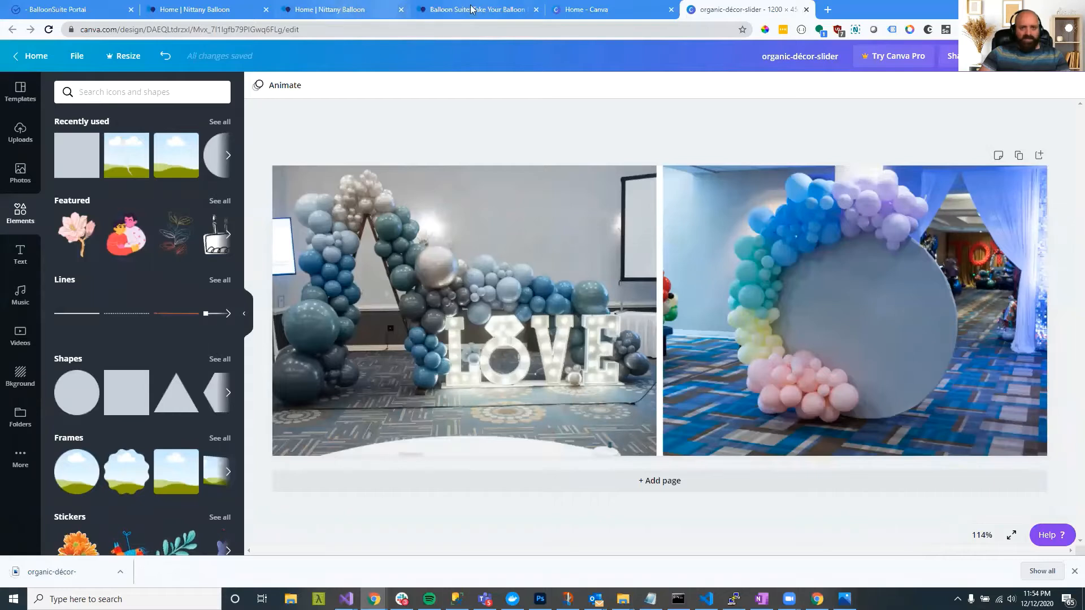
Step: Switch to the BalloonSuite Portal, upload the downloaded organic-décor image to the Home Page Slider gallery and save the gallery
click(62, 9)
drag(50, 572, 341, 213)
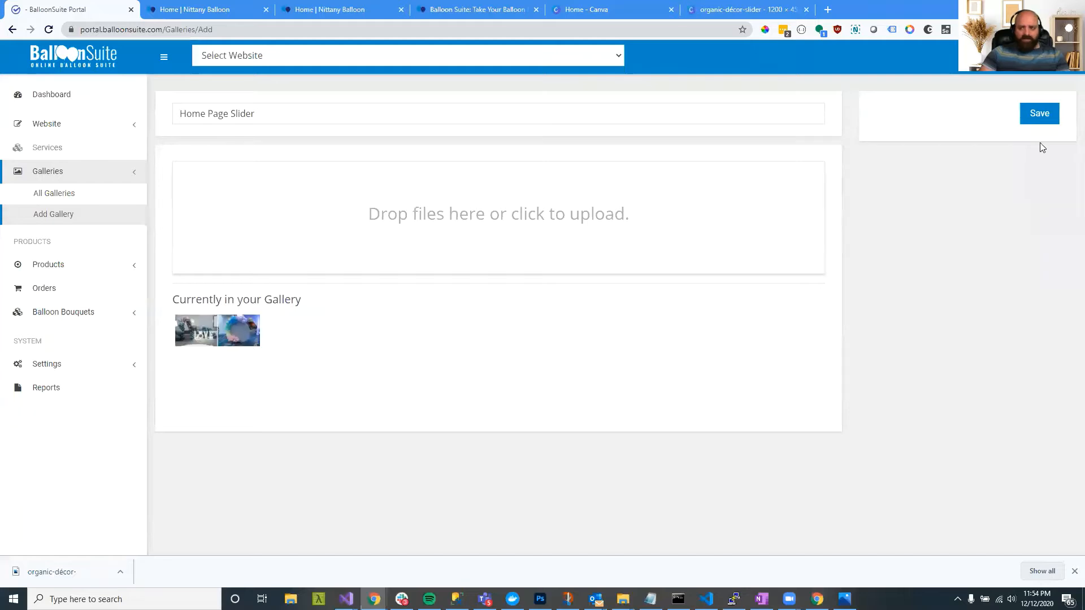
click(1039, 113)
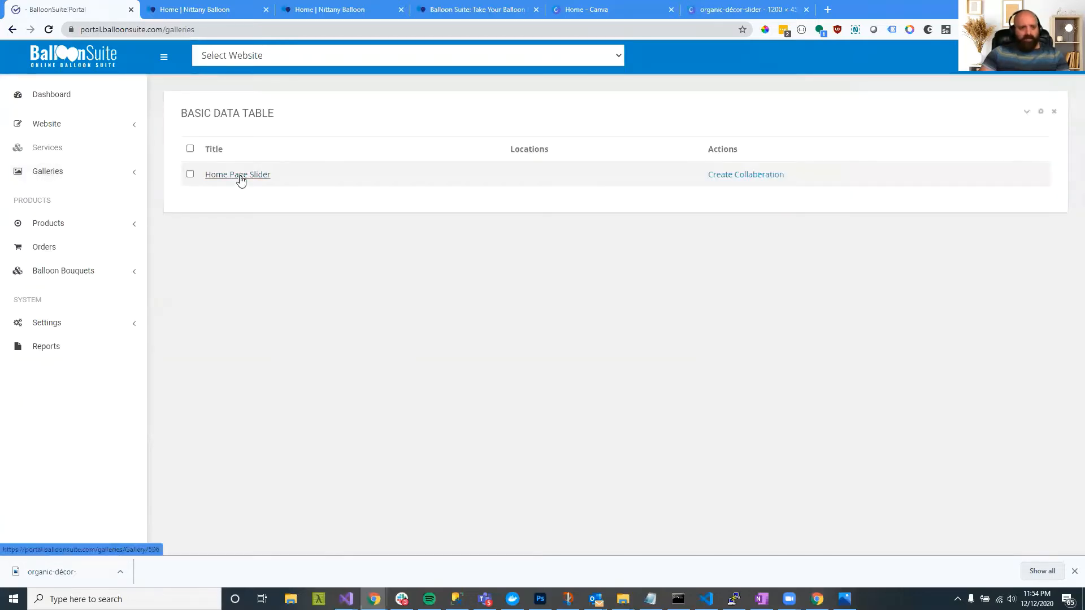
Step: Open the website's Home Page for editing and open its Gallery Section
click(55, 125)
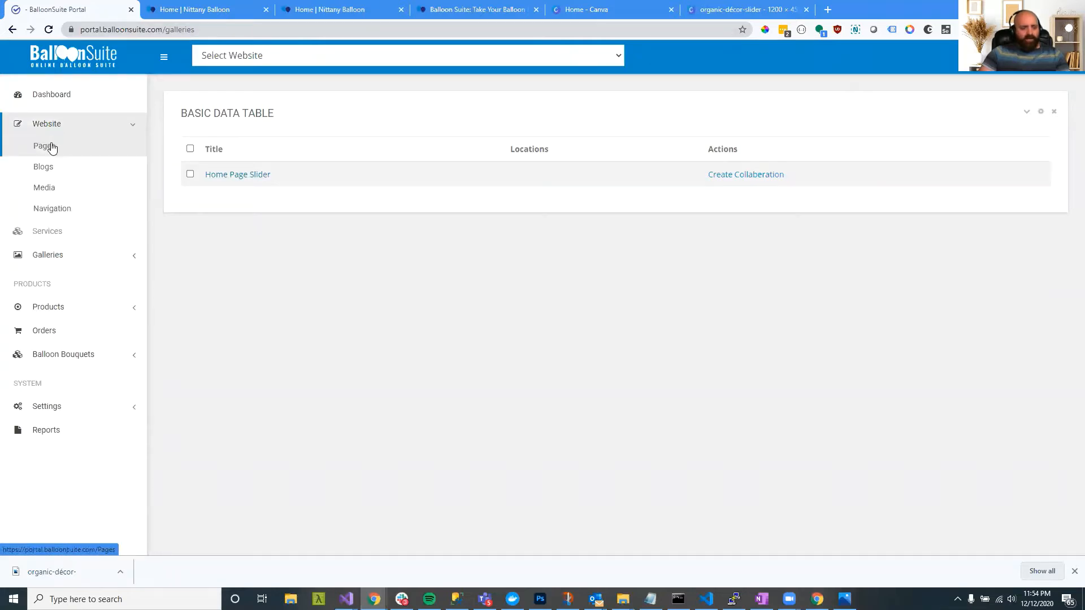
click(51, 146)
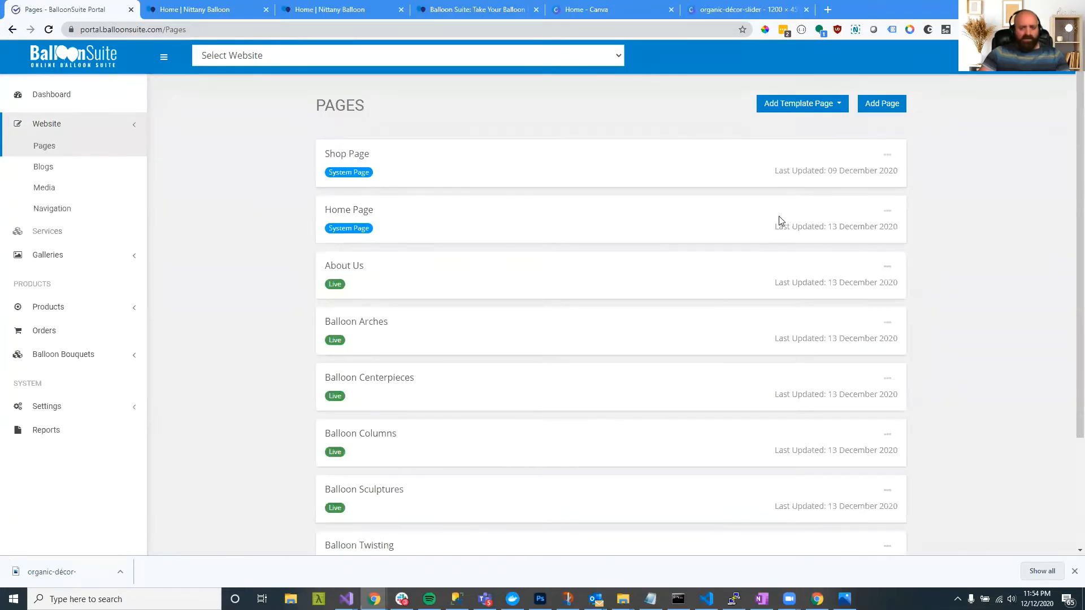
click(885, 215)
click(812, 231)
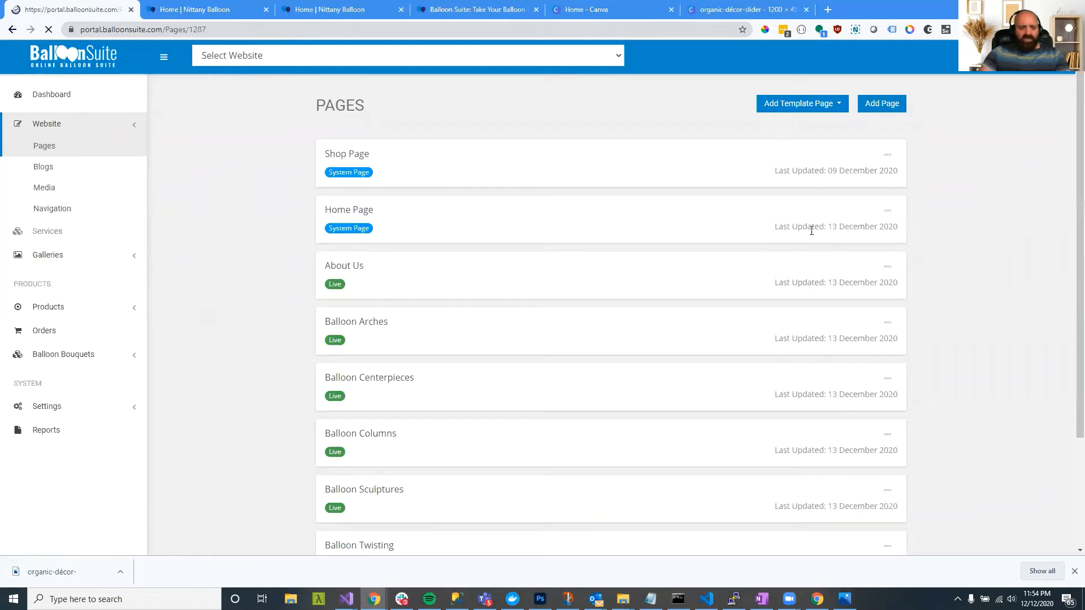
click(546, 130)
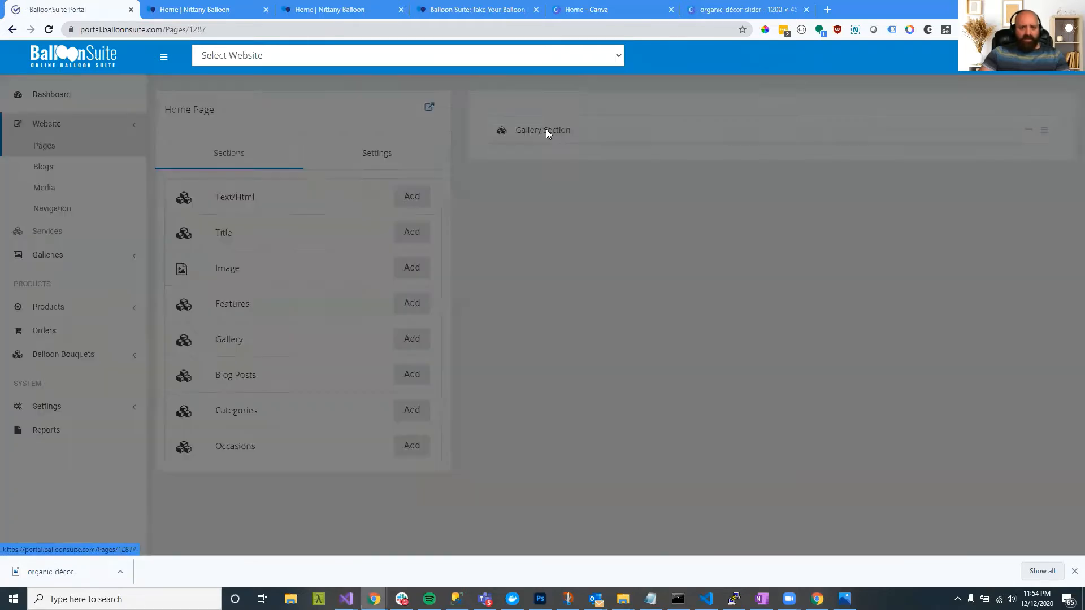
Step: Configure the Gallery Section with the Home Page Slider gallery, type Slider, title "asfdasf" and subtitle "asdf", and update it
click(370, 333)
click(380, 363)
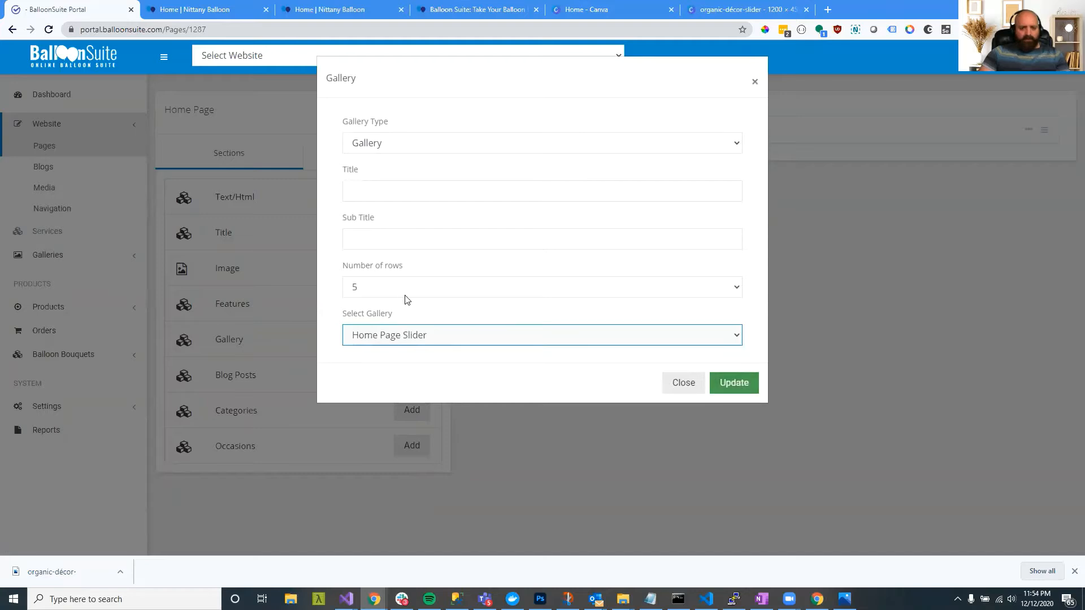
click(391, 144)
click(386, 176)
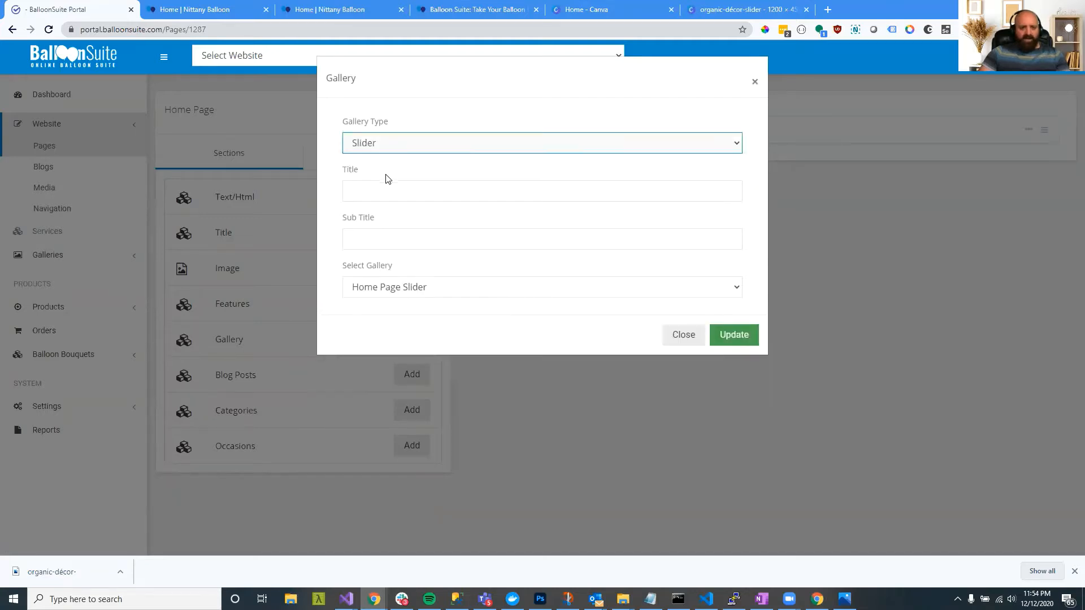
click(387, 187)
text(asfdasf)
click(380, 236)
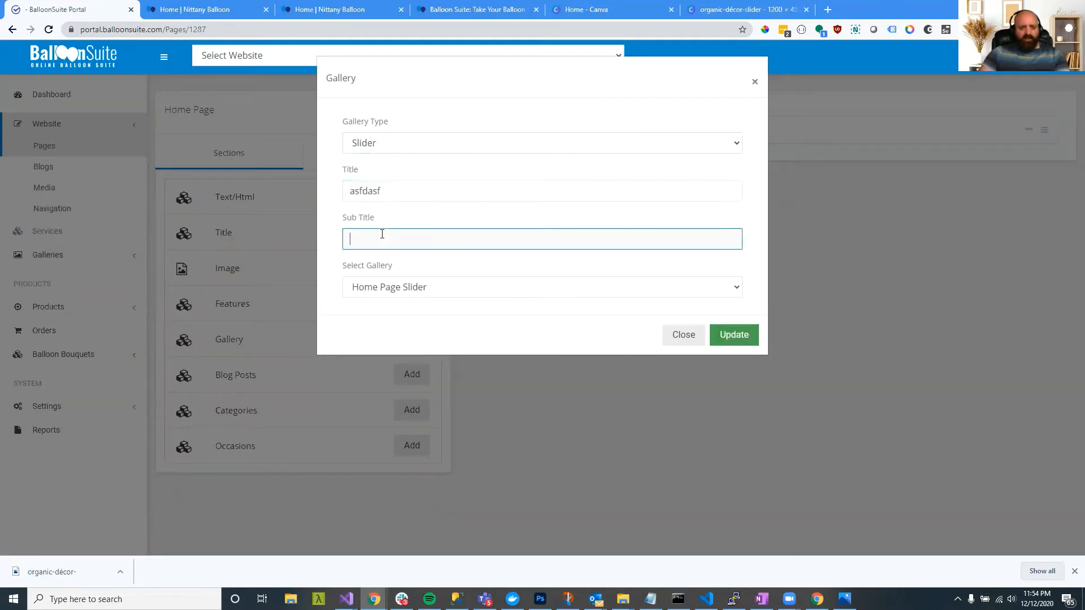
text(asdf)
click(729, 341)
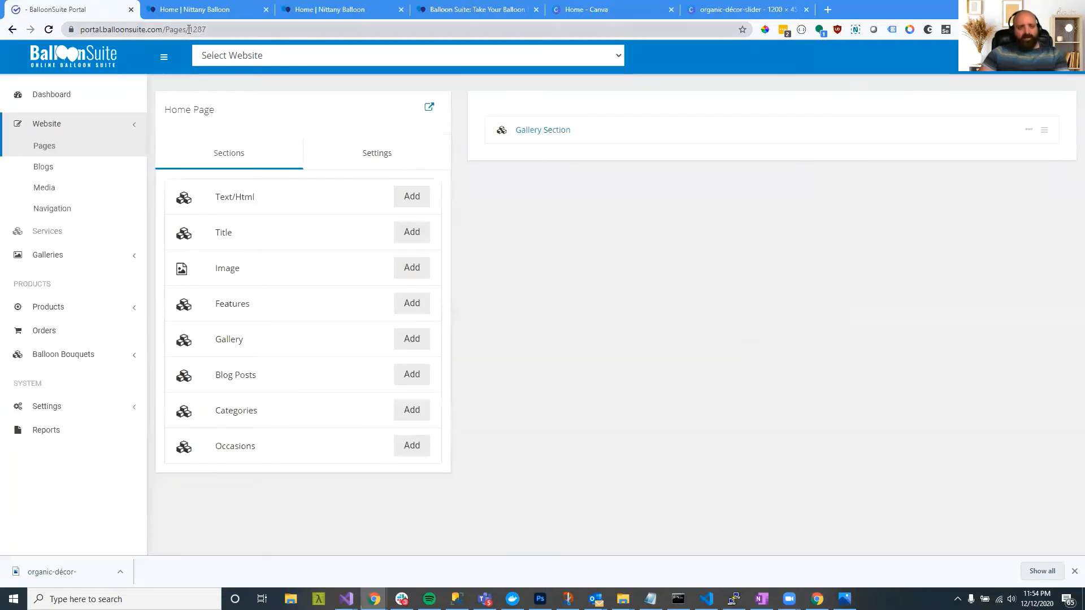
Step: Switch to the Nittany Balloons site preview and reload it to check the home page gallery
click(191, 10)
key(F5)
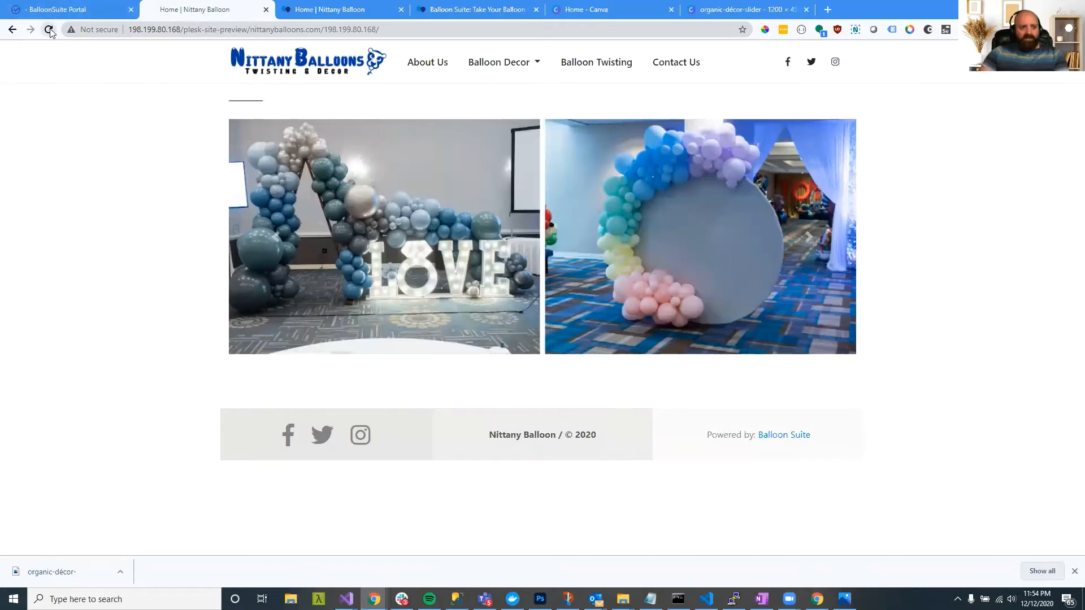
click(48, 29)
Step: Reload the portal's Home Page editor and try to update the Gallery Section with "asdf" as both title and subtitle
click(107, 10)
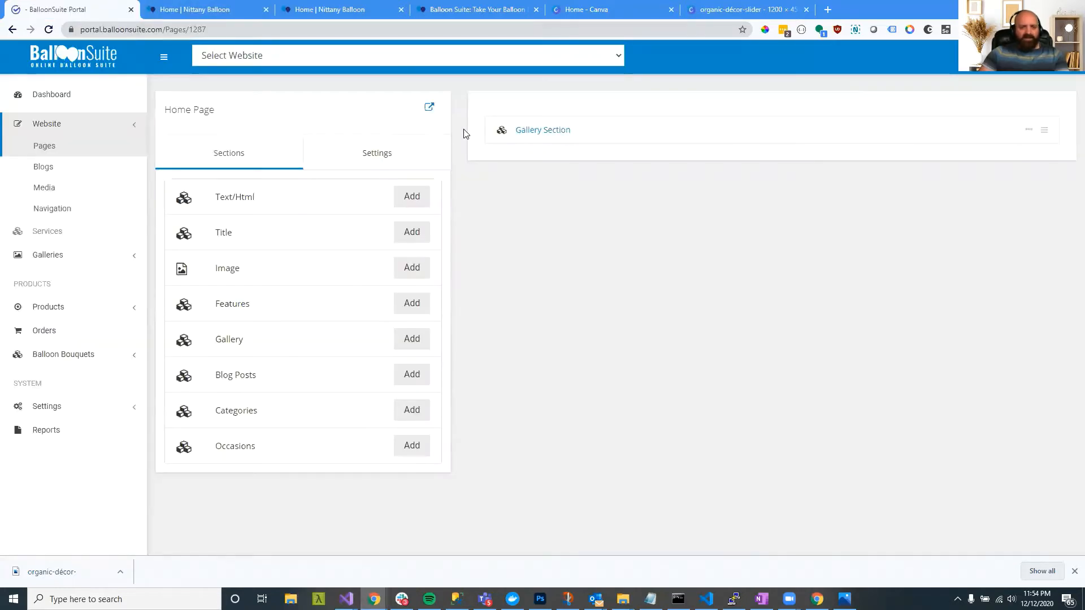
click(525, 134)
click(47, 31)
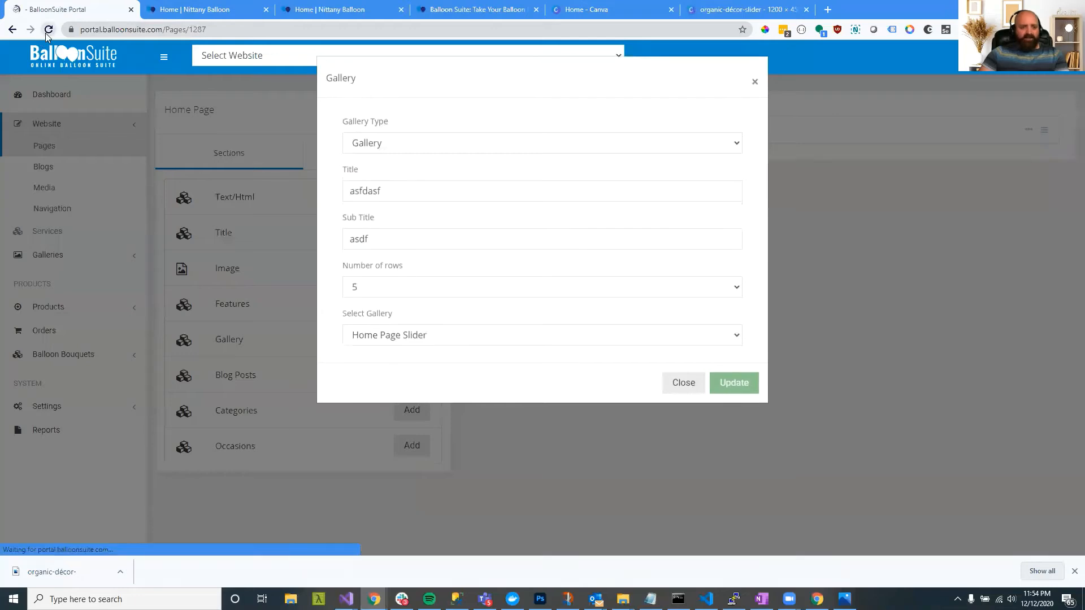
click(530, 133)
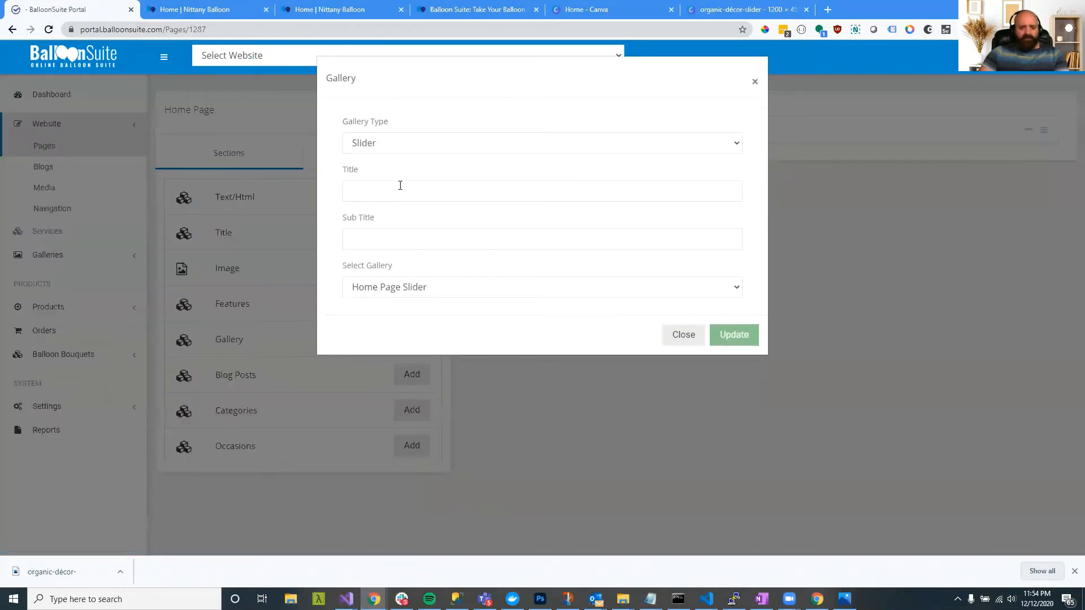
click(400, 185)
text(asdf)
click(407, 240)
text(asdf)
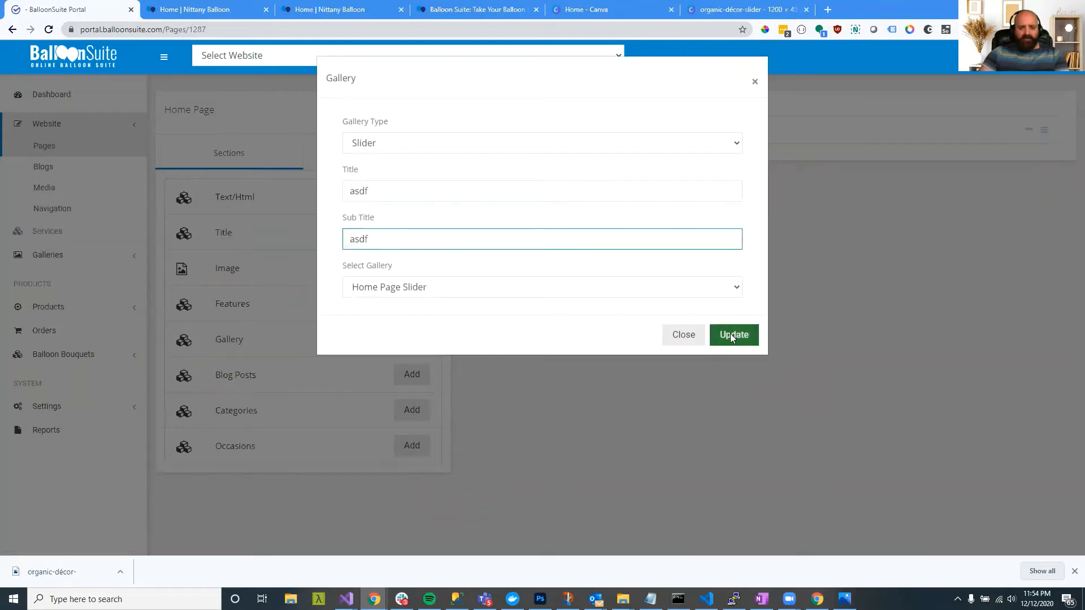
click(732, 335)
Step: Reload the site preview, then review the Gallery Section's title and subtitle fields in the portal and close them without updating
click(156, 11)
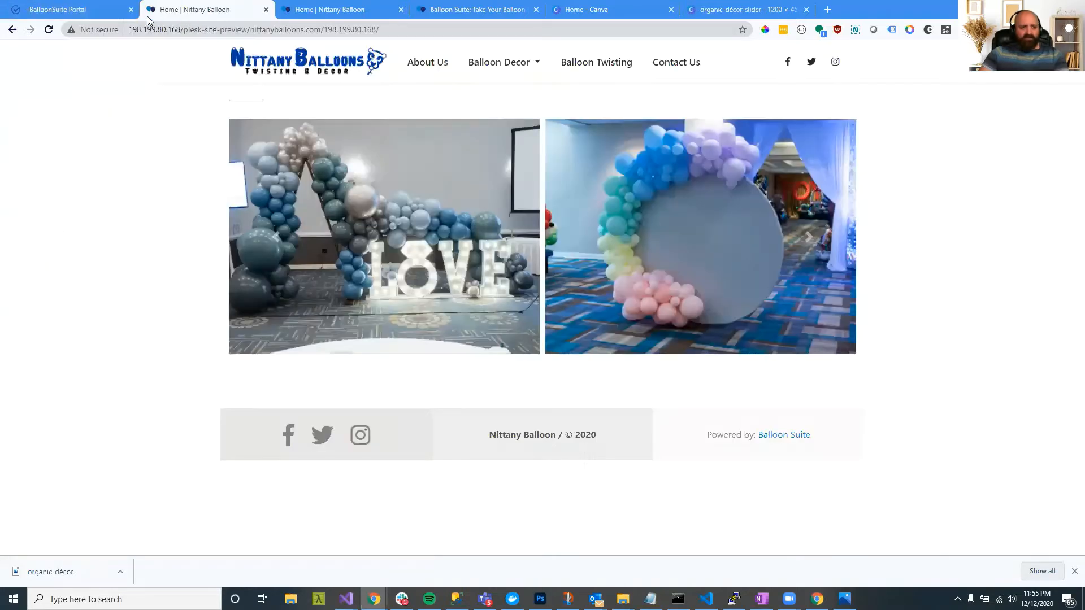
click(48, 31)
click(105, 10)
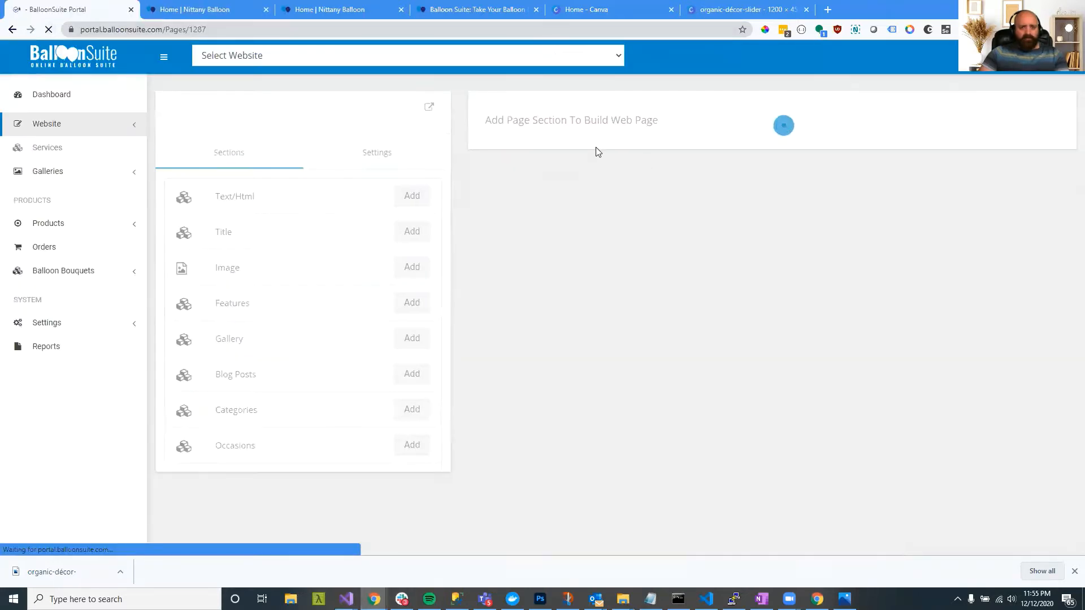
click(546, 132)
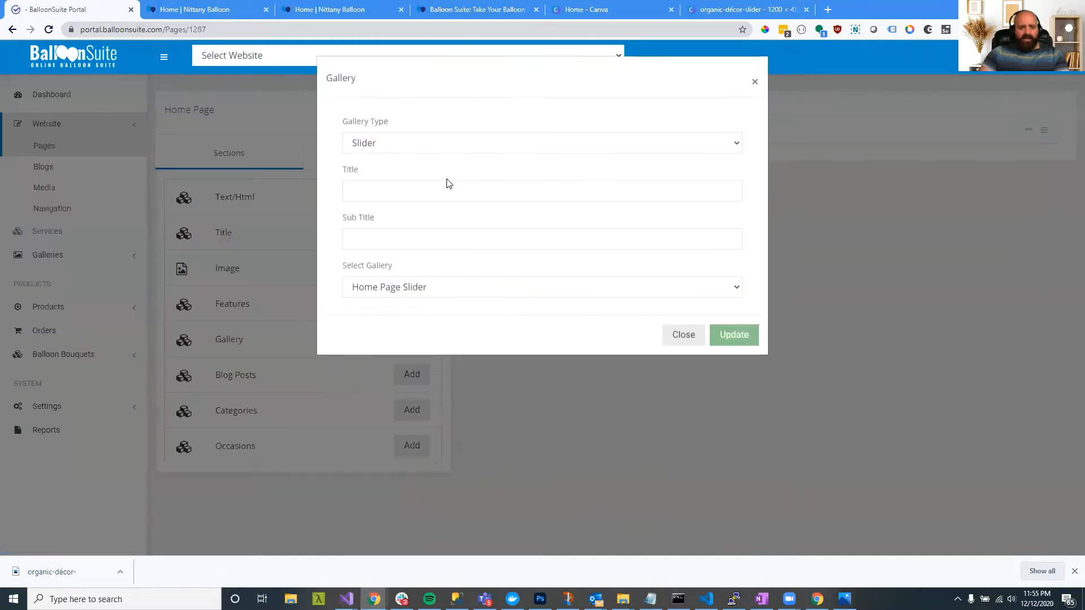
click(447, 185)
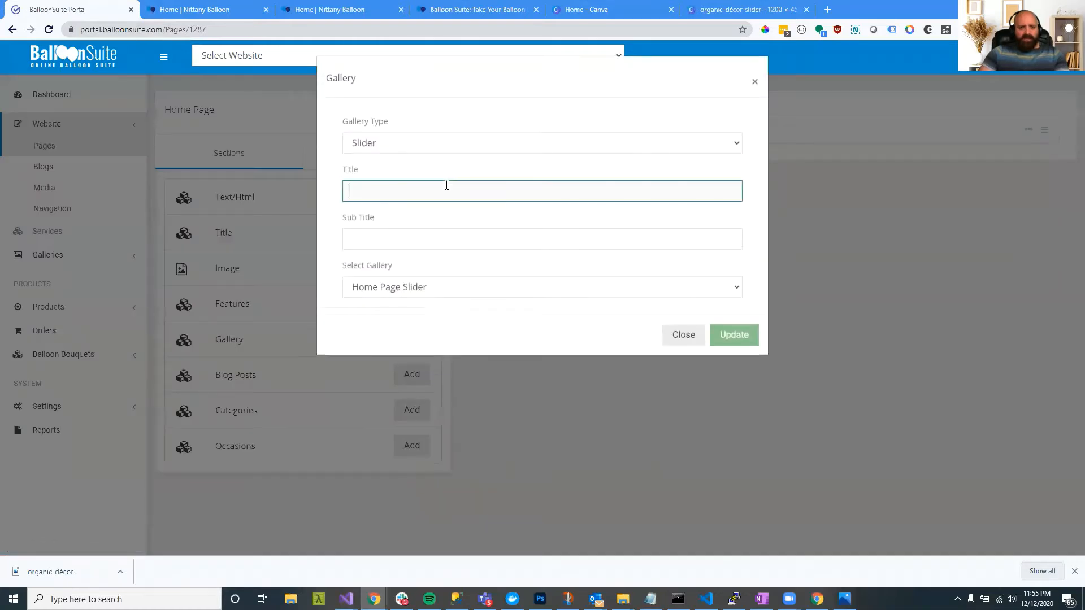
click(419, 245)
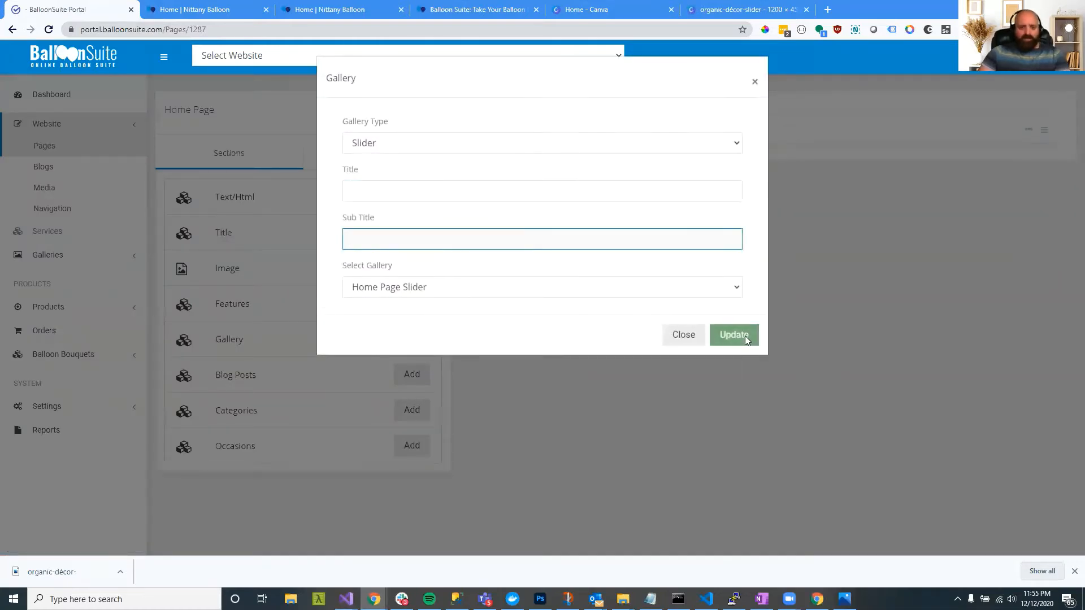
click(692, 337)
Step: Compare the home page slider in the site preview with the other open Nittany Balloon home page
click(190, 8)
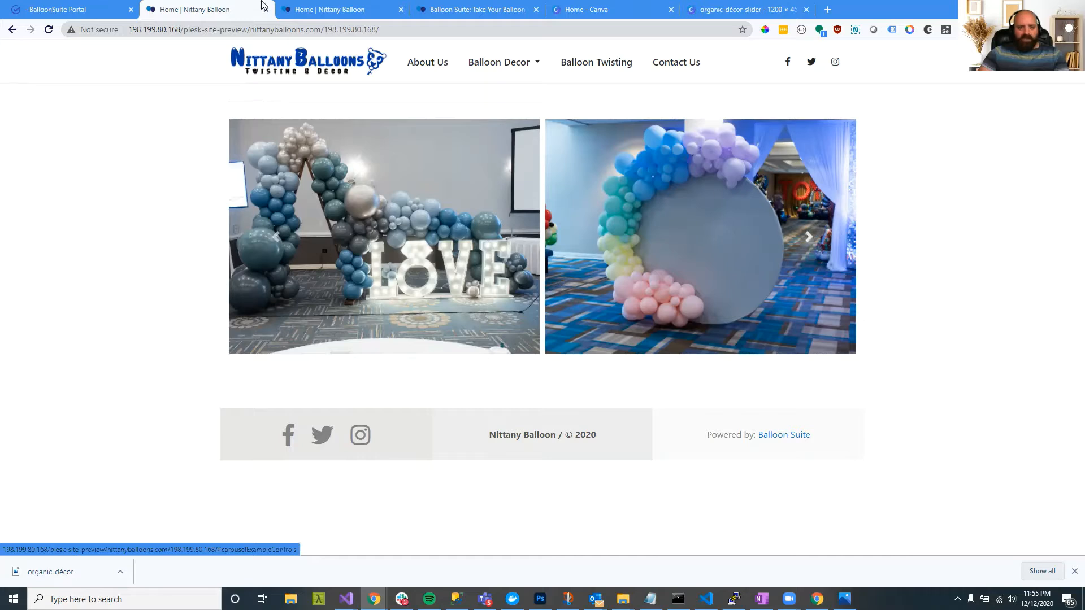
click(319, 10)
click(224, 10)
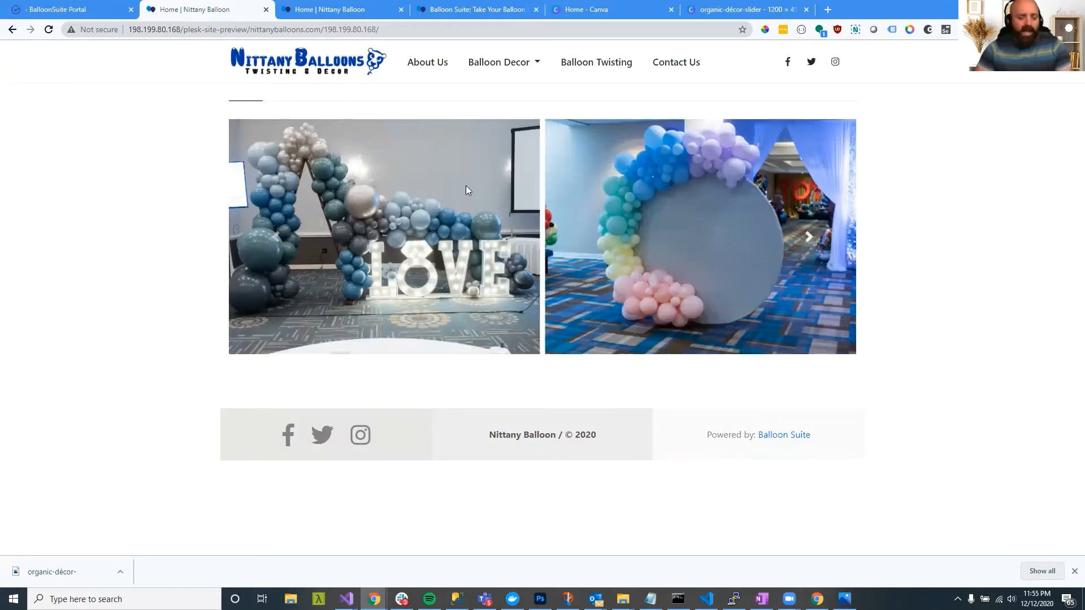
Step: Return to the portal and open the Home Page Slider gallery from the list of all galleries
click(79, 10)
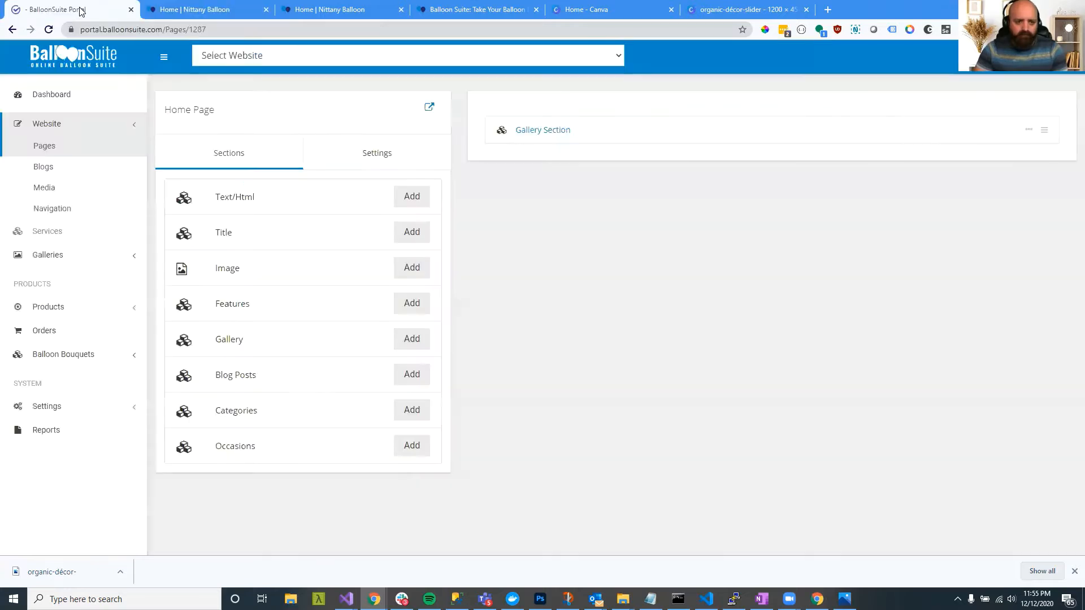
click(59, 255)
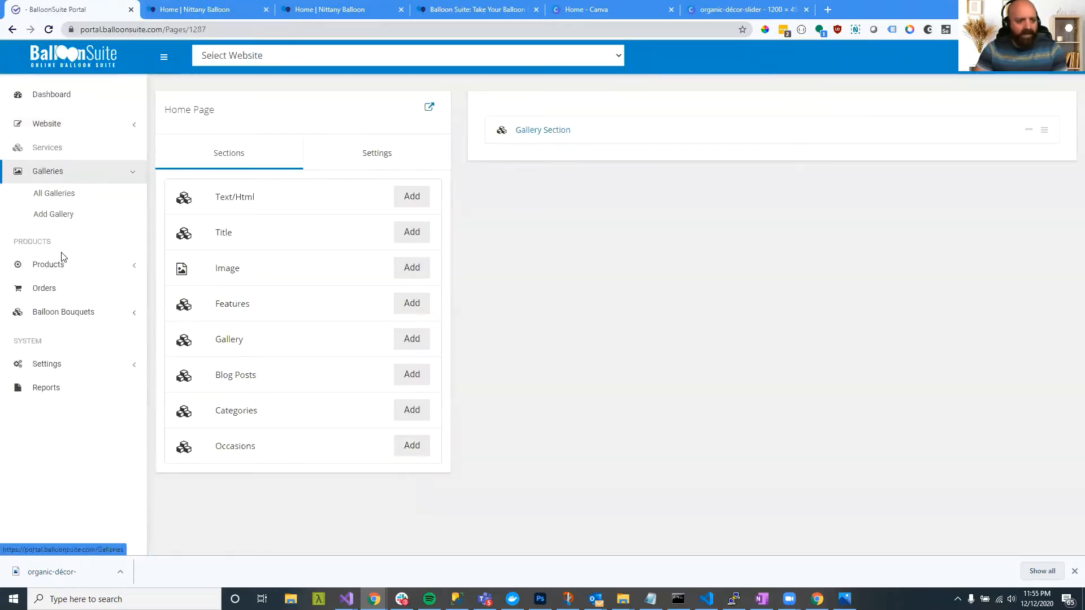
click(70, 201)
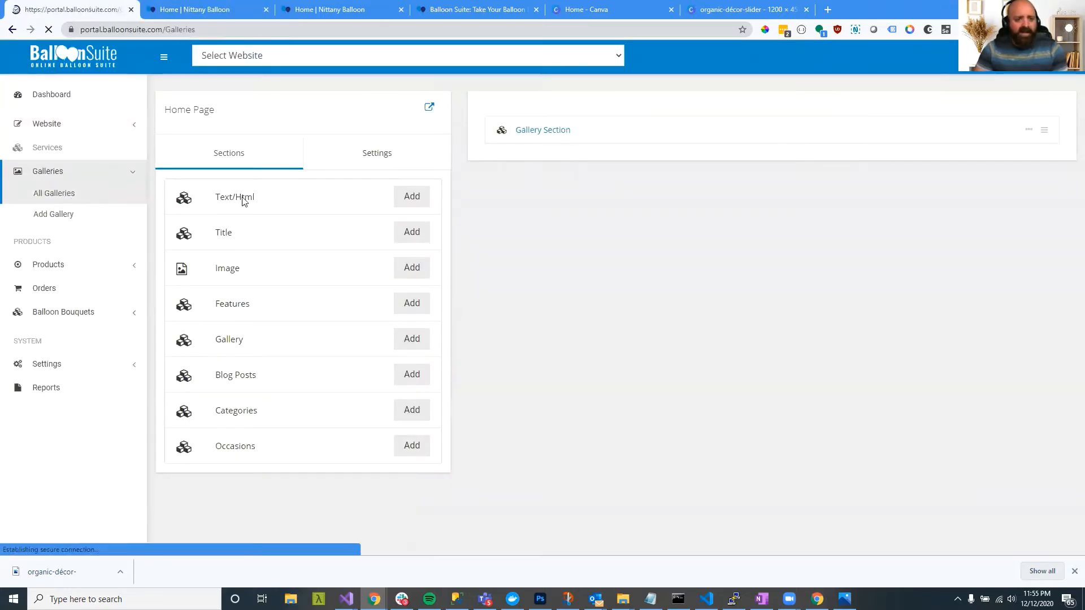
click(250, 177)
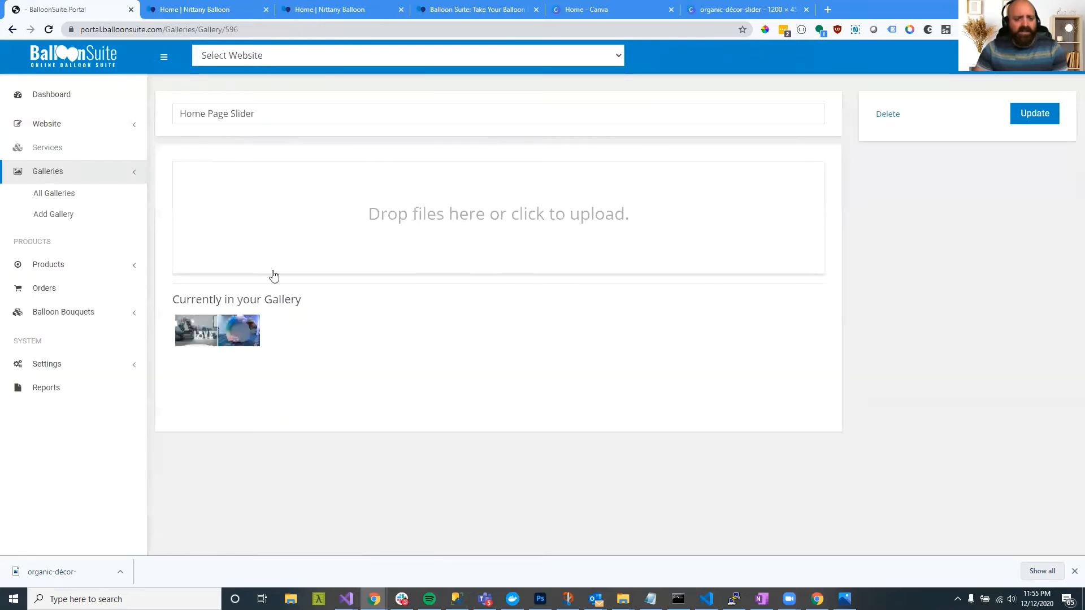
Step: Give the gallery's second image the title "Organic Balloon Decor" and subtitle "The newest trend in balloon décor!", and save the gallery
mouse_move(235, 331)
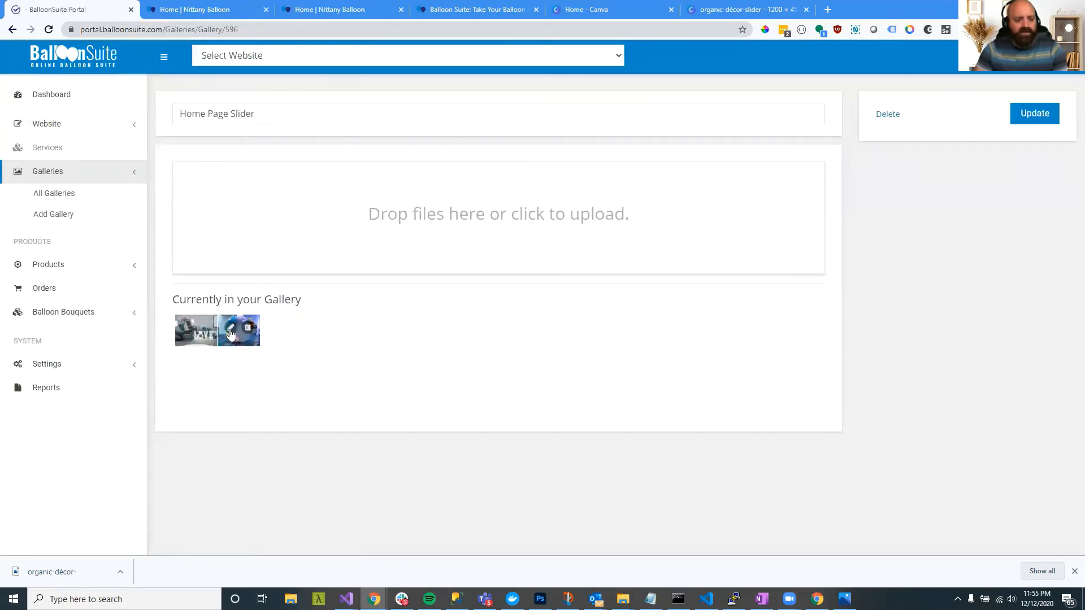
click(233, 329)
click(437, 142)
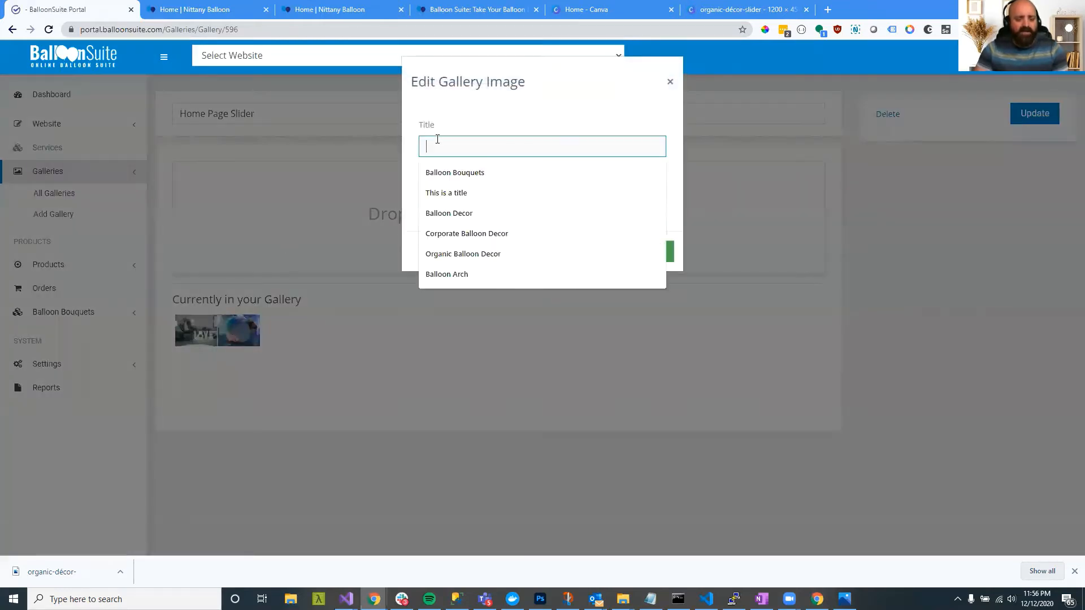
text(O)
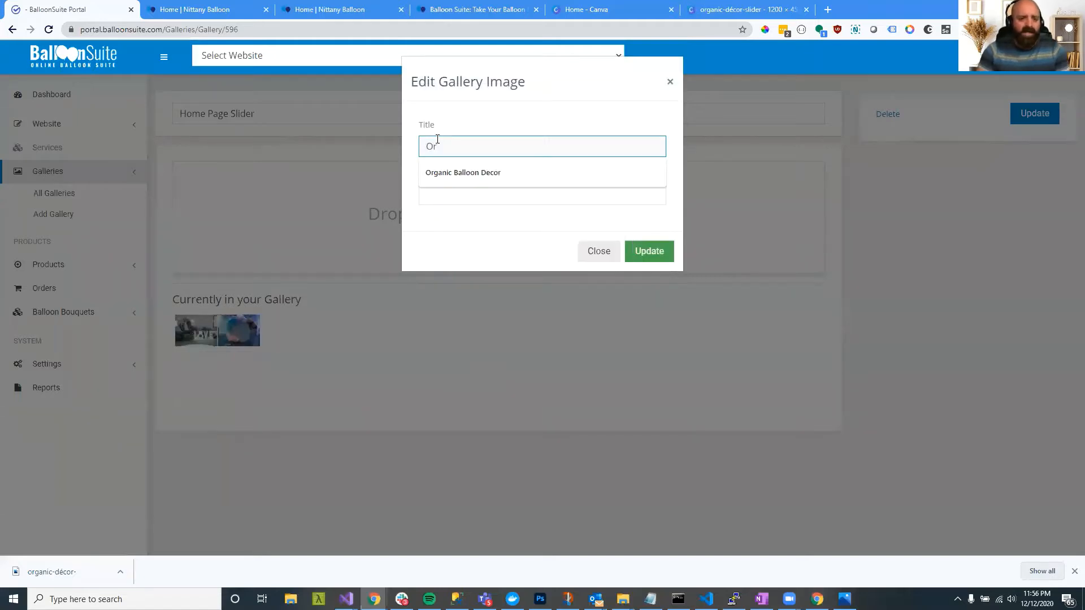
text(r)
click(446, 172)
click(450, 187)
text(T)
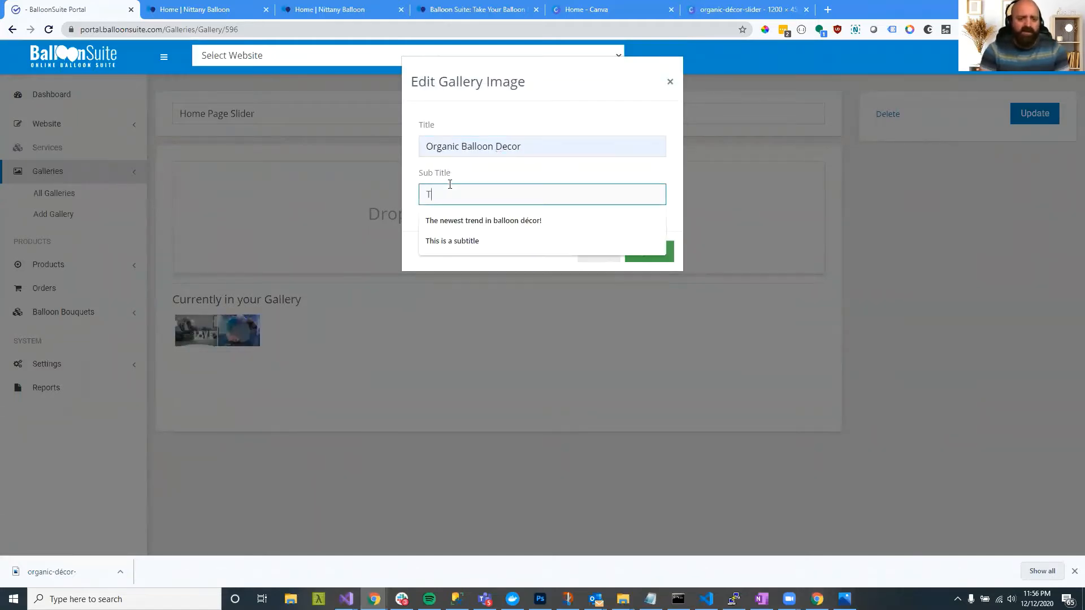
text(h)
click(459, 220)
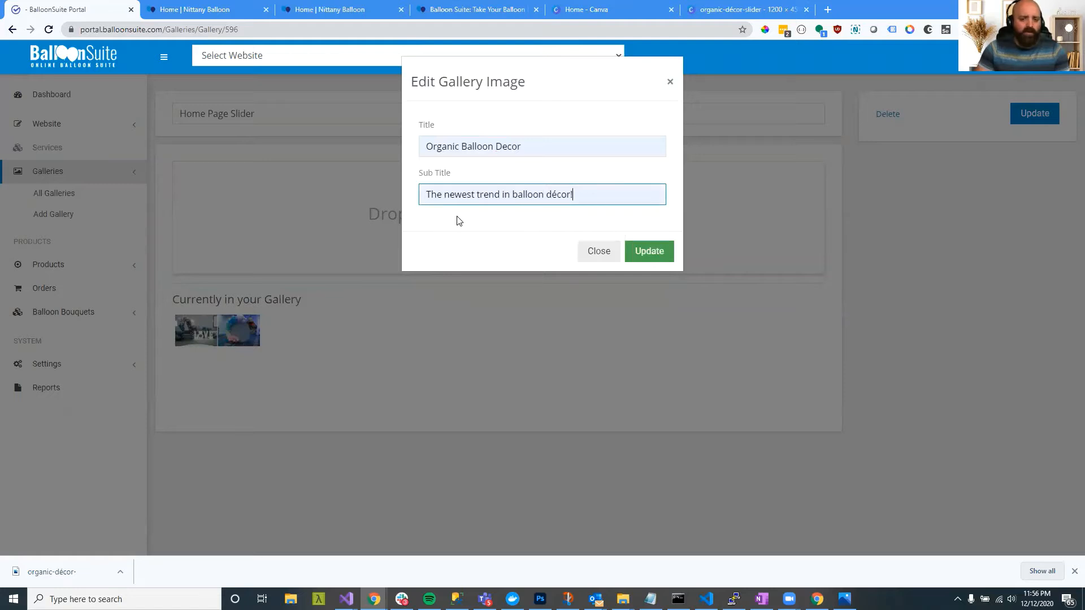
click(636, 251)
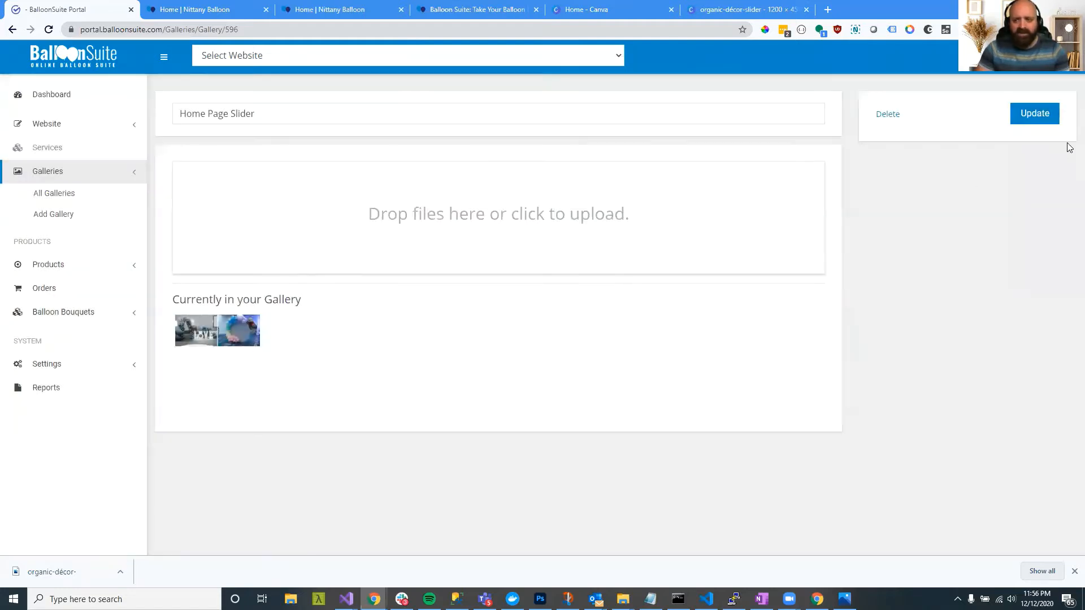
click(1042, 120)
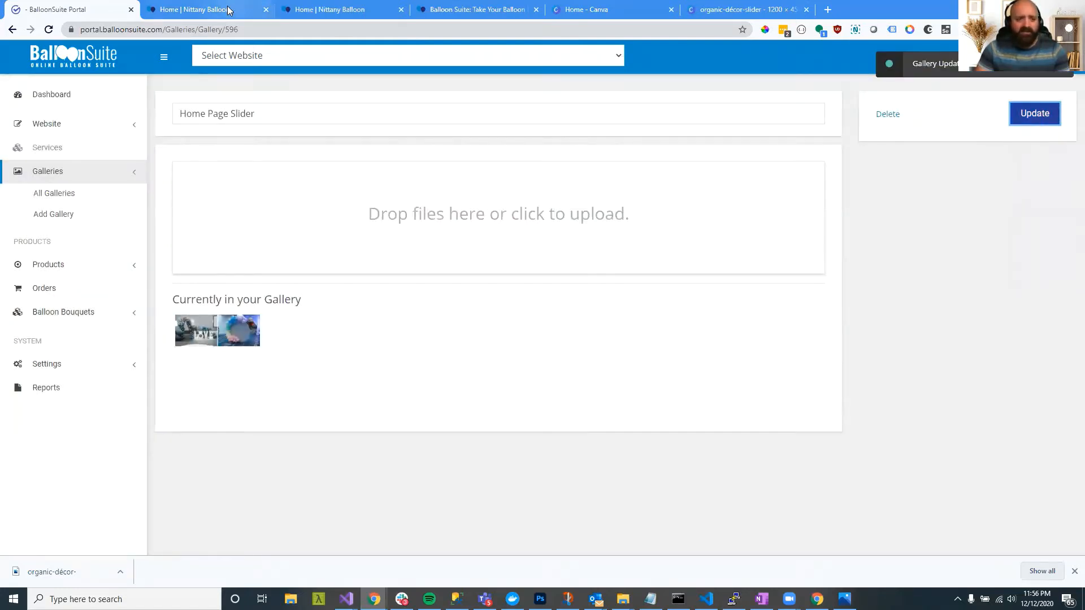
Step: Reload the Nittany Balloons site preview and examine the title and subtitle overlay on the slide
click(226, 10)
click(49, 29)
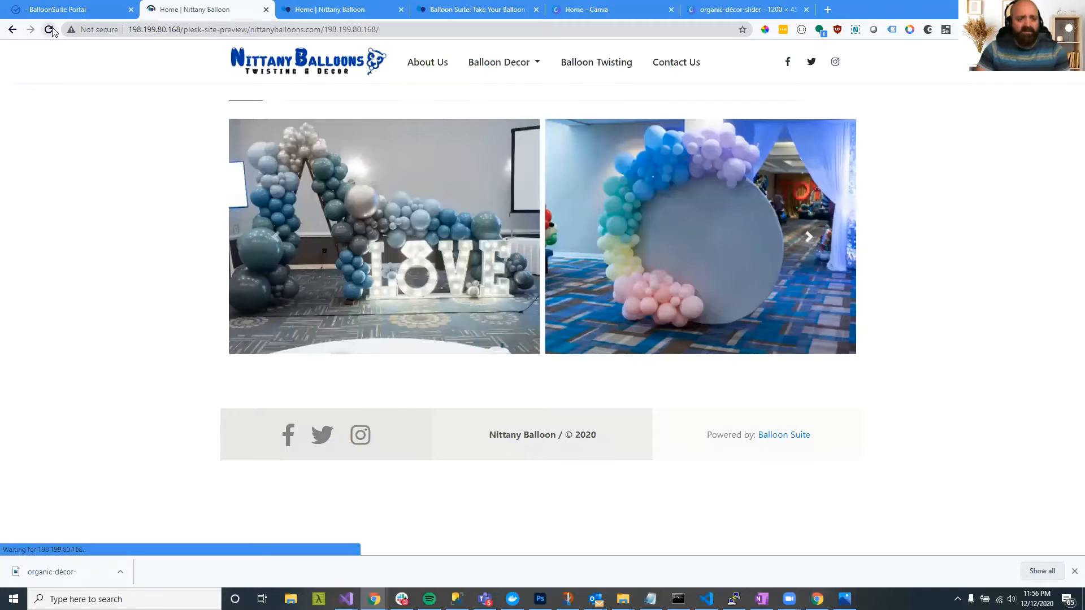
drag(384, 309, 524, 310)
click(995, 393)
click(339, 317)
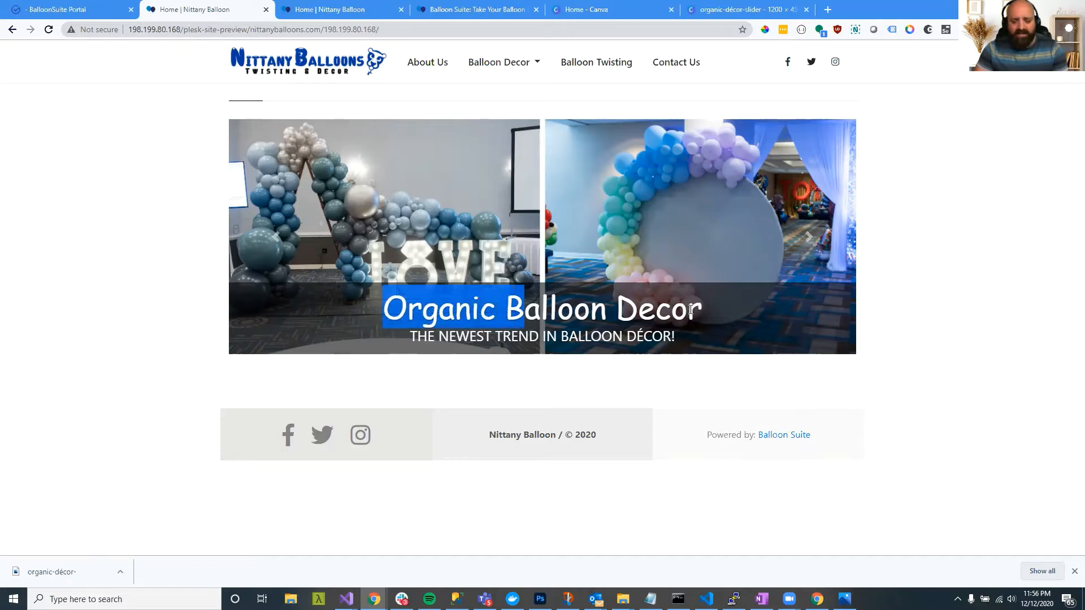
drag(690, 309, 547, 317)
click(402, 312)
click(664, 328)
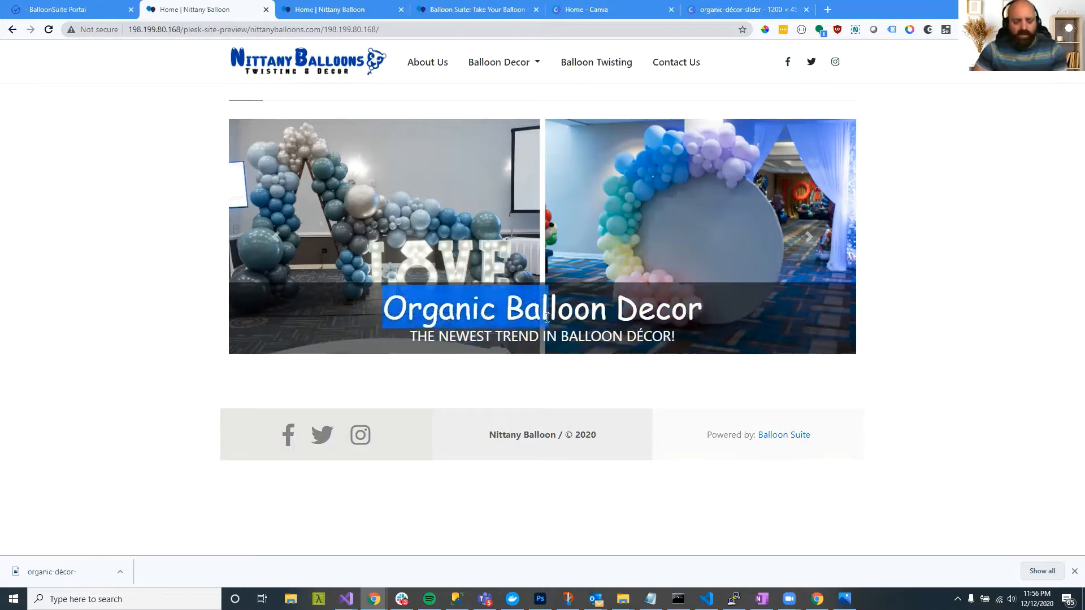
Step: Look at the Canva home page, re-examine the slide's caption text in the site preview, and return to the portal's gallery
click(577, 14)
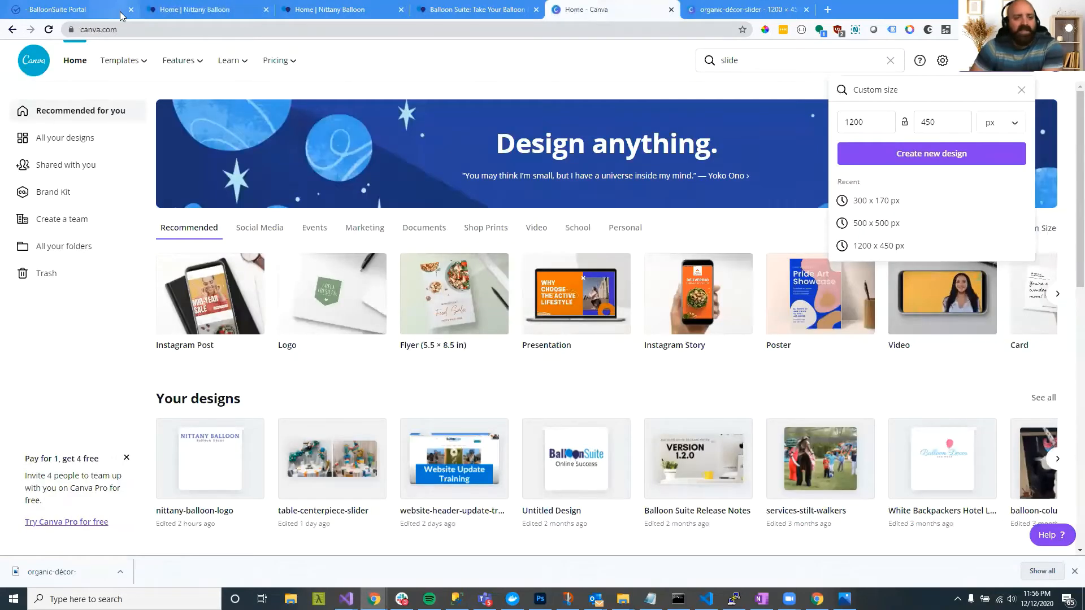
click(186, 8)
drag(407, 311, 669, 312)
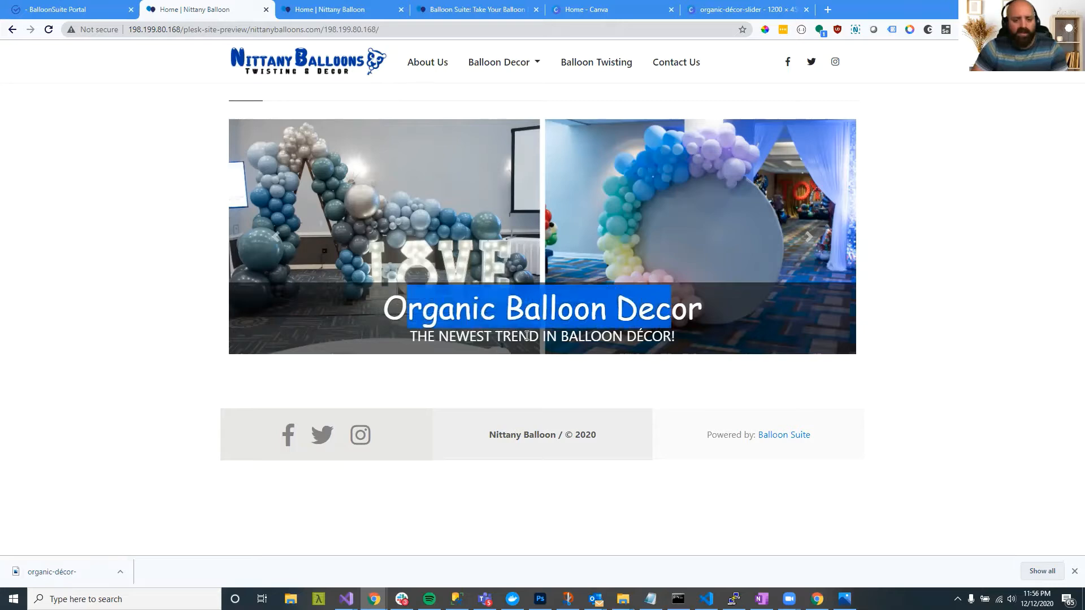
drag(567, 336, 668, 335)
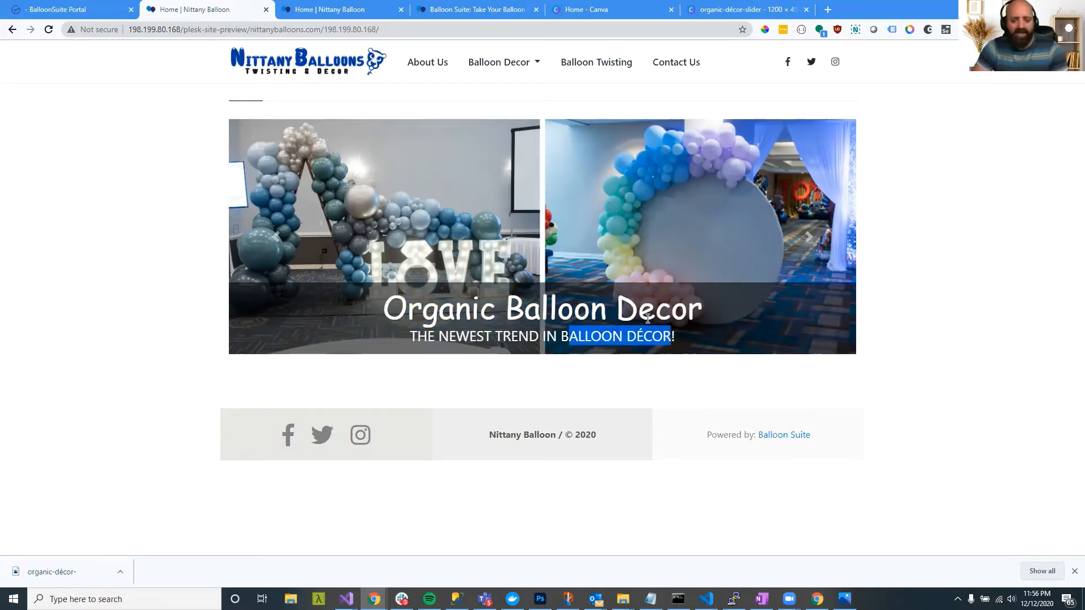
drag(711, 318, 571, 334)
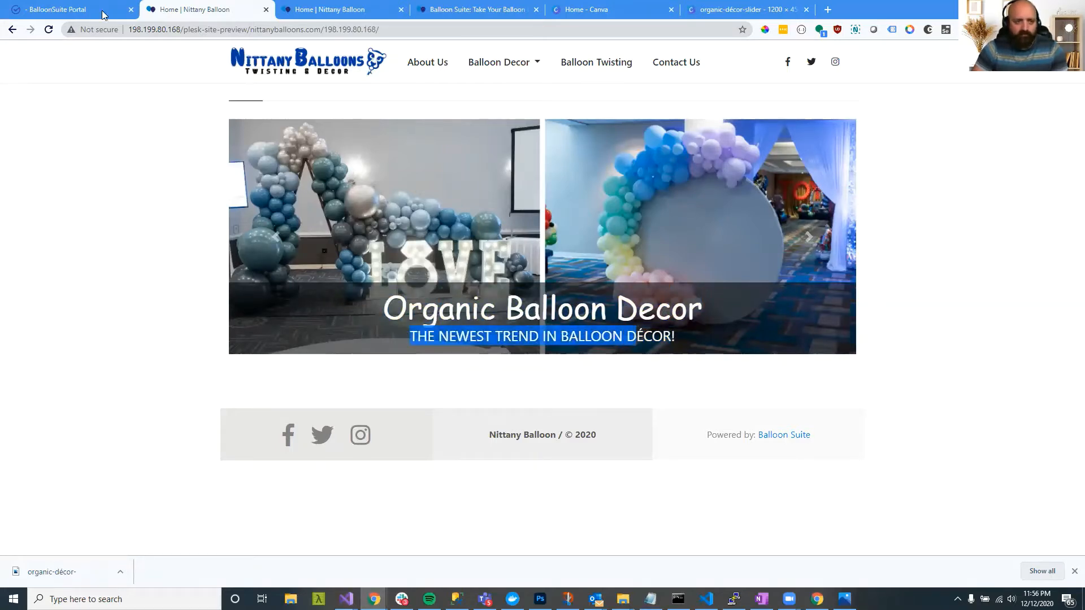
click(467, 303)
click(66, 11)
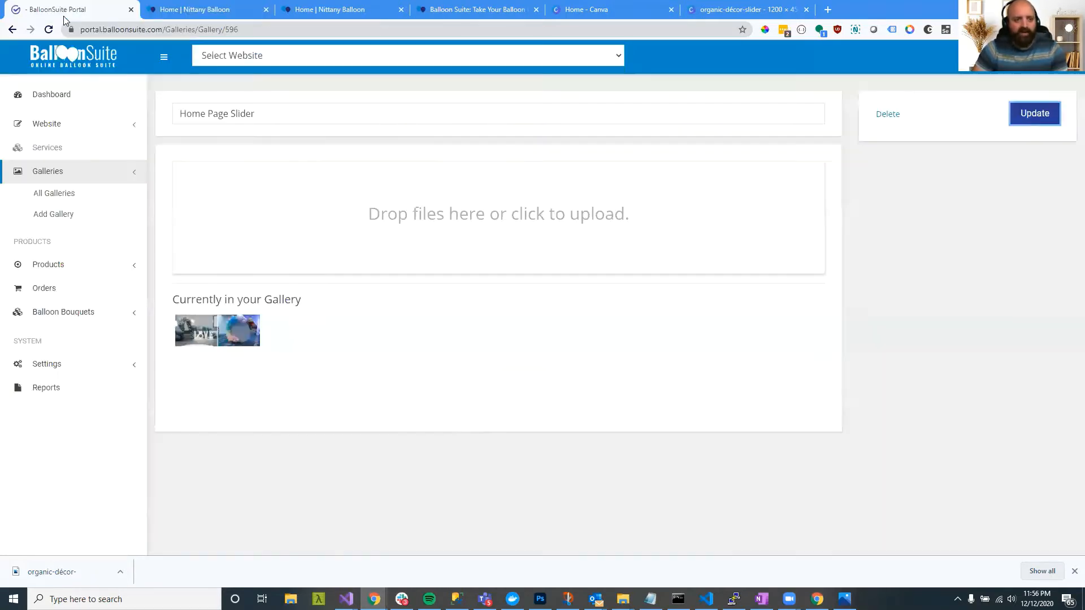
Step: Open the Home Page from the website's pages for editing and add a Title section below the gallery section
click(75, 122)
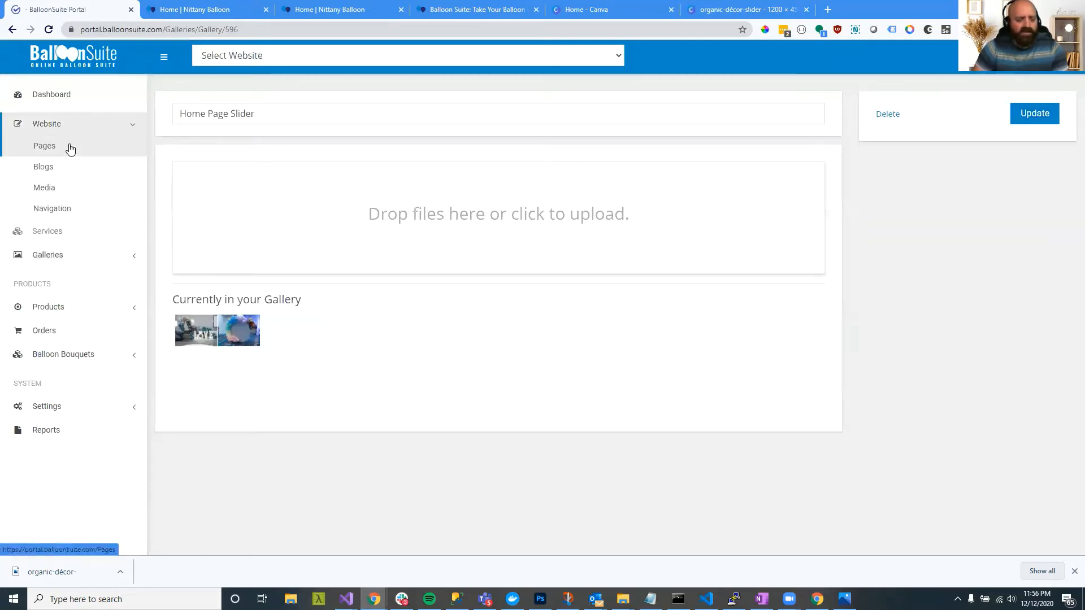
click(69, 147)
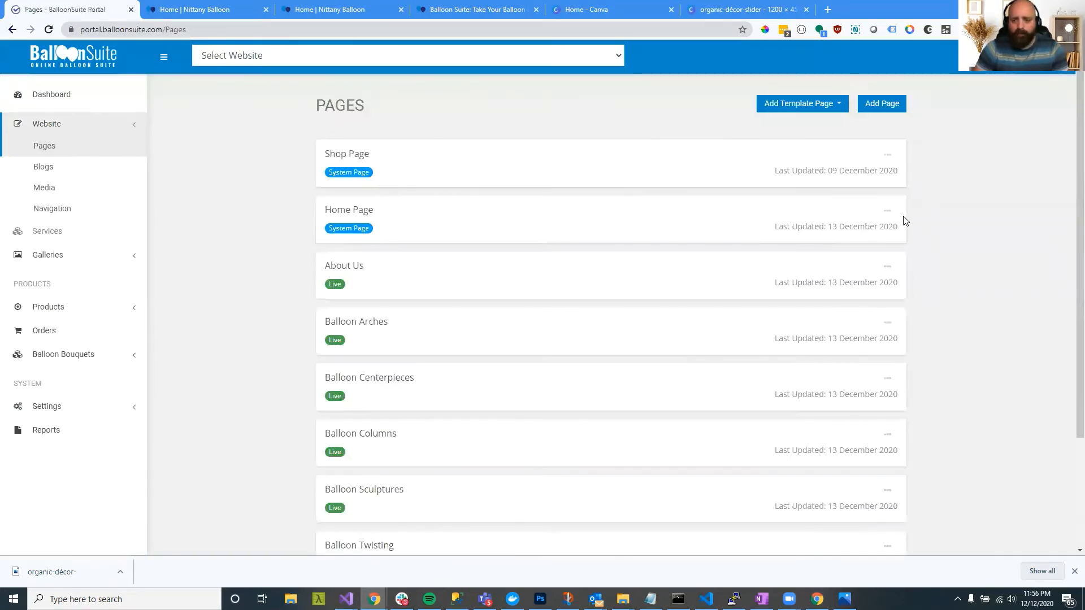
click(889, 213)
click(816, 230)
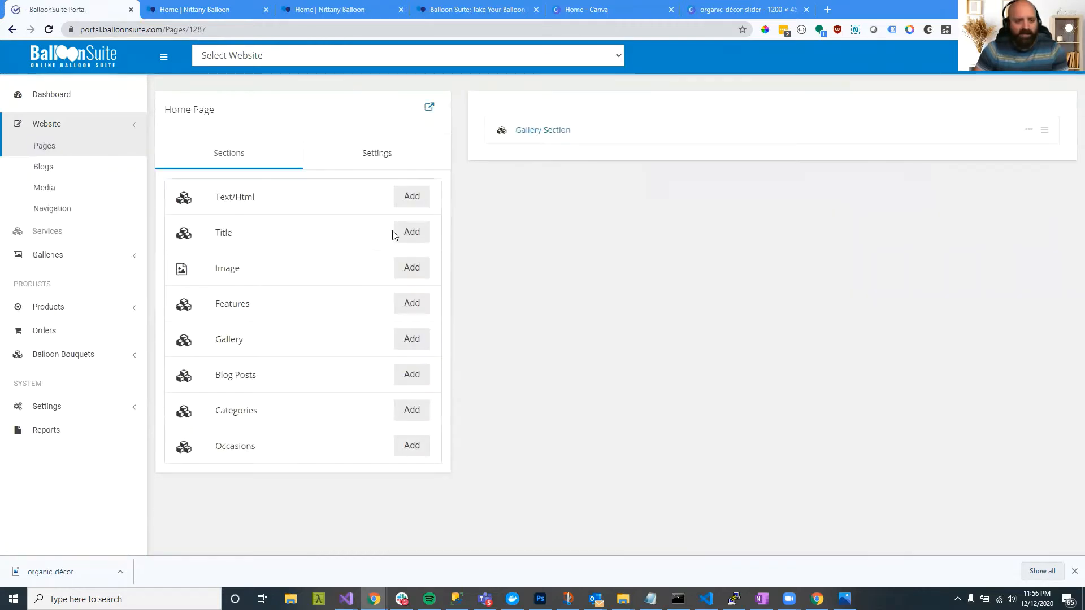
click(411, 232)
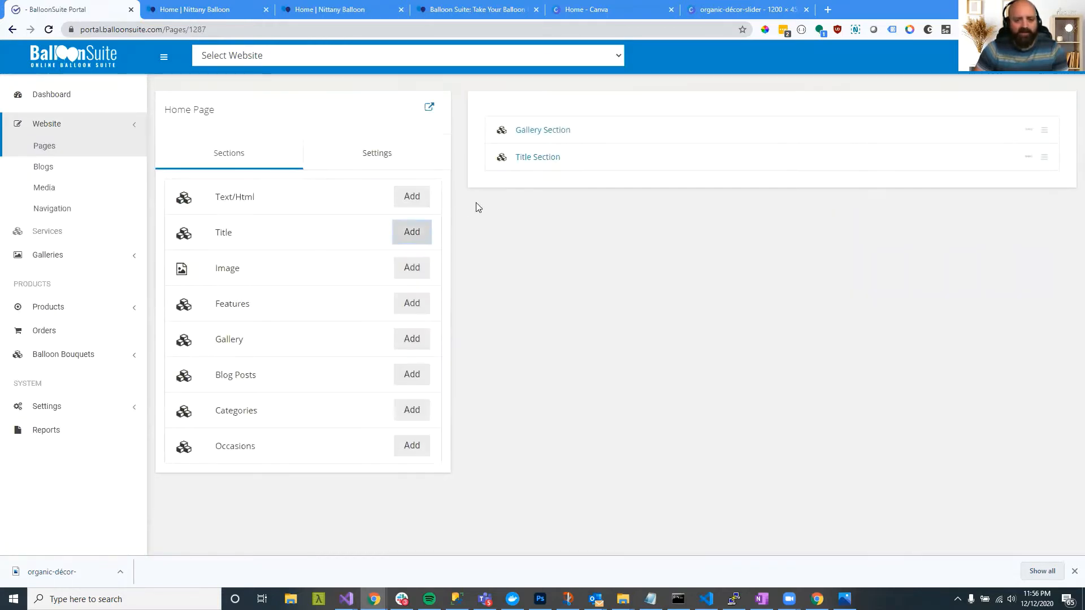
Step: Open the new Title section and set its heading to "Welcome To Nittany Balloons!"
click(531, 159)
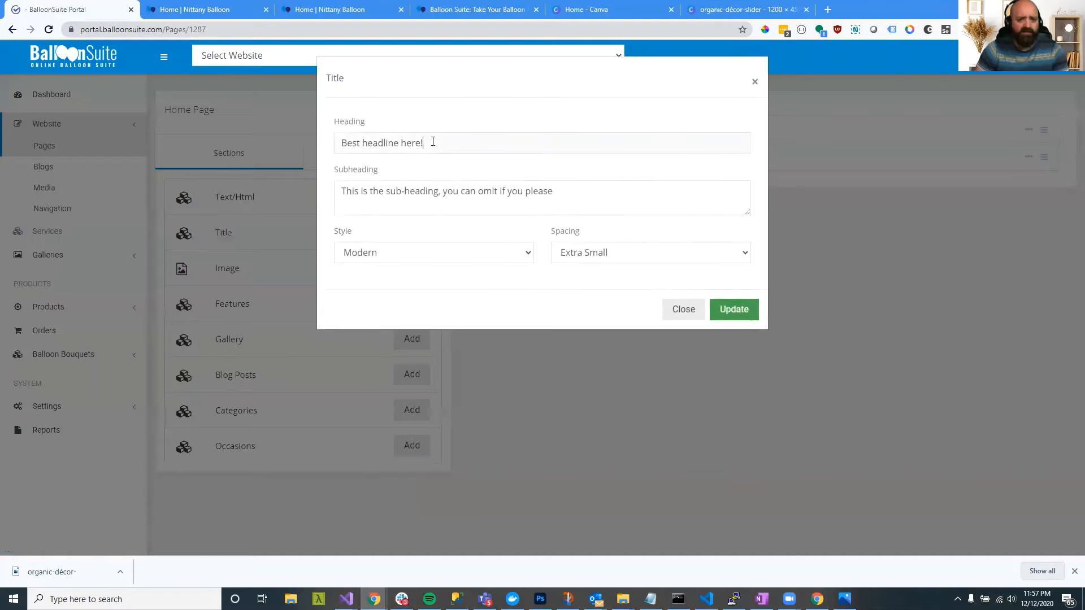
triple_click(433, 142)
text(Welc)
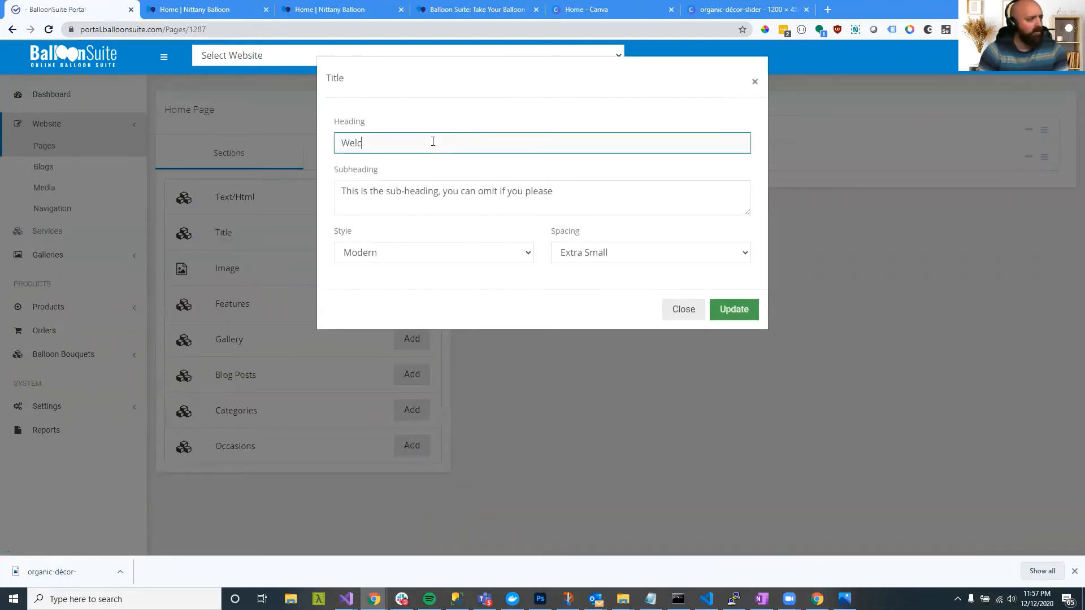
text(ome To Ni)
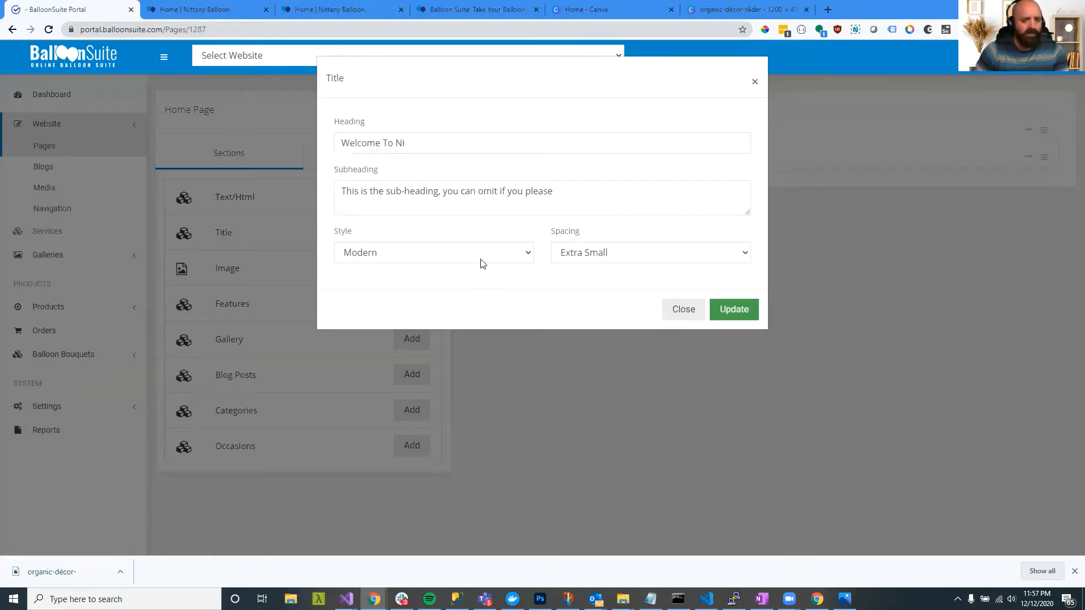
double_click(412, 143)
text(Nittany Balloons)
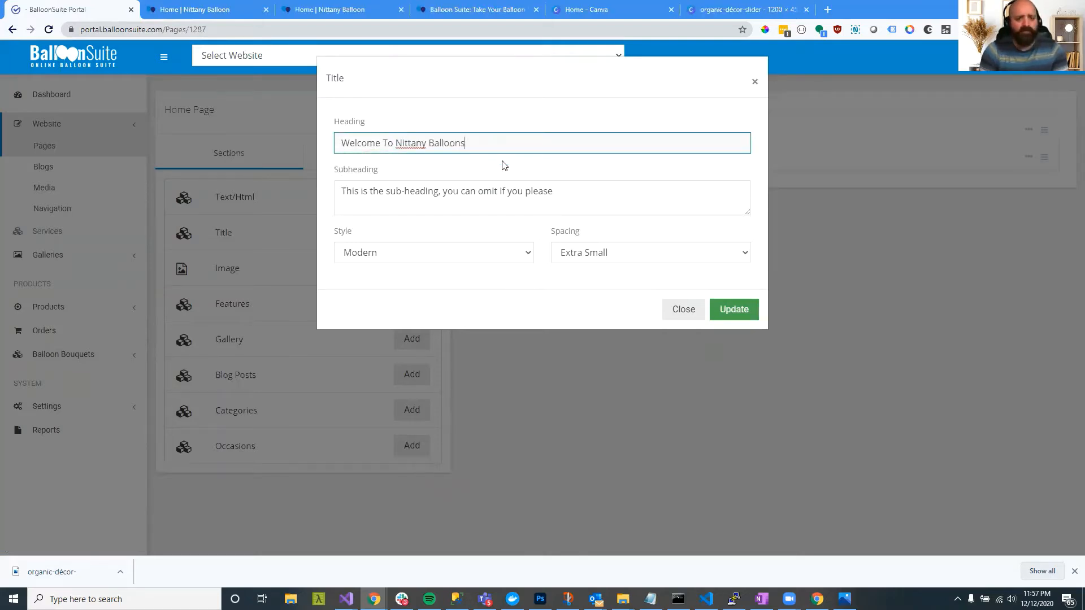
Step: Replace the placeholder subheading with "We offer the best balloon décor", correcting the spelling of "décor"
drag(568, 194, 341, 193)
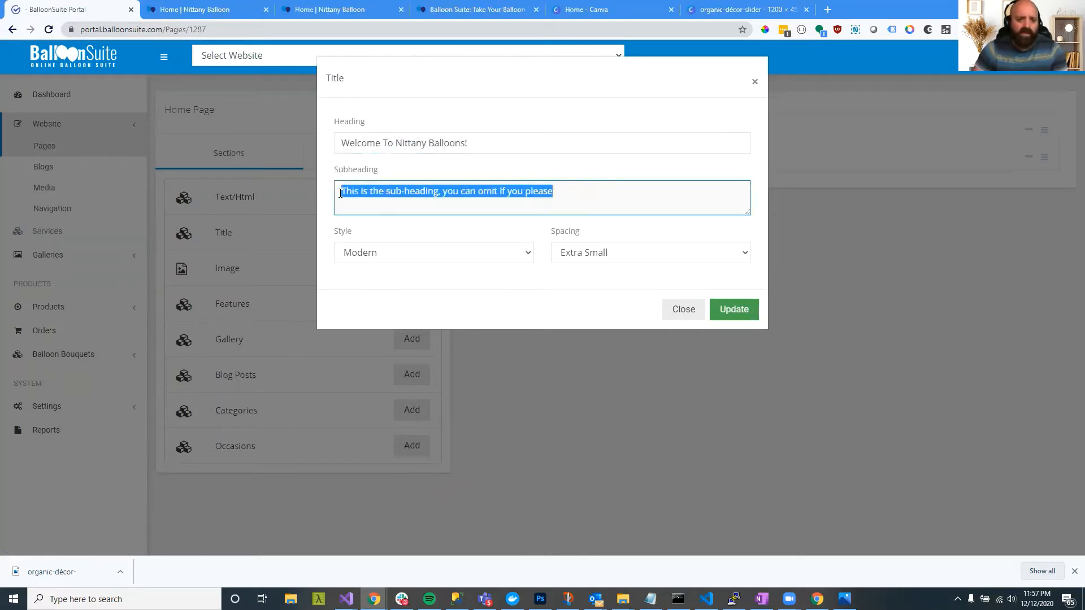
text(W)
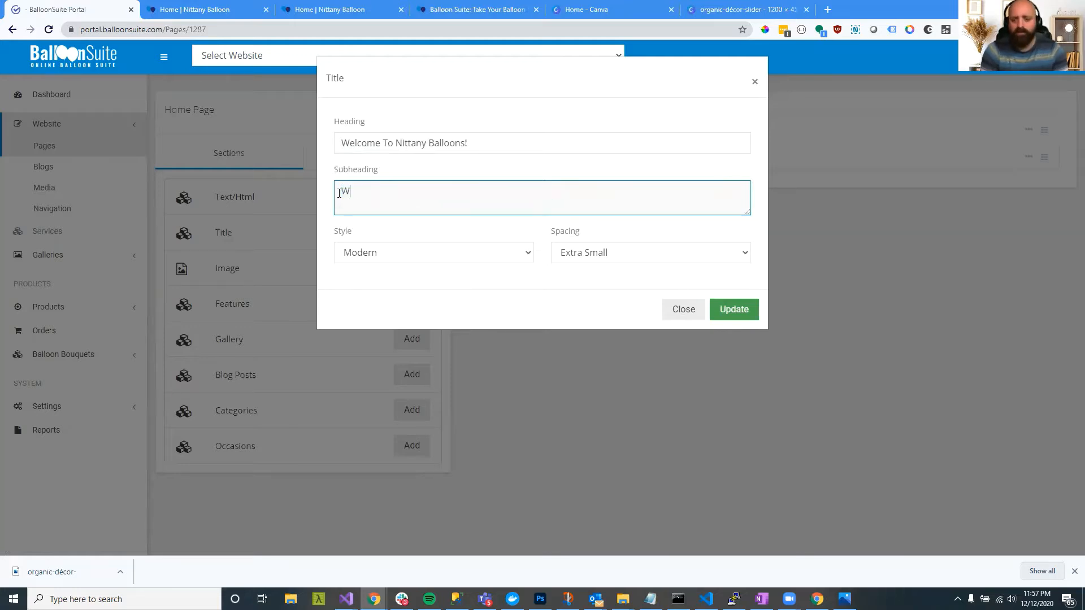
text(e offer the be)
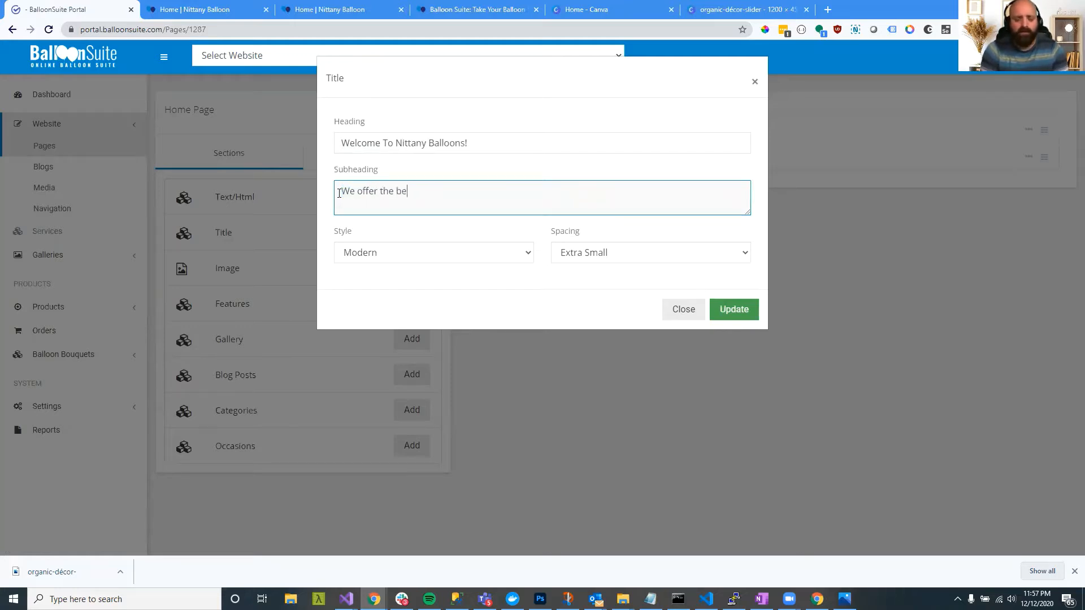
text(st balloon )
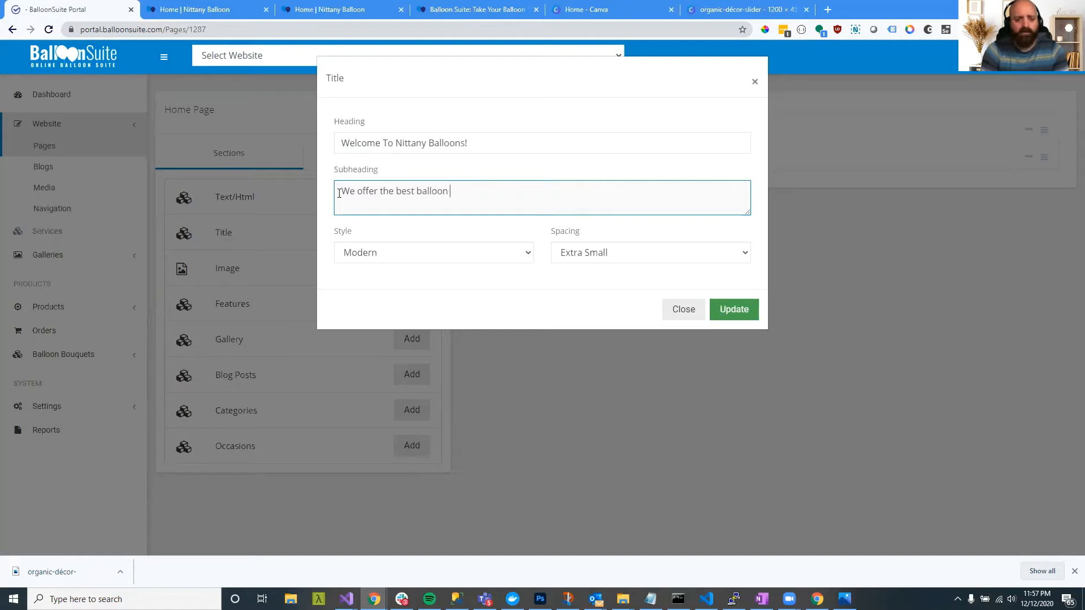
text(decor)
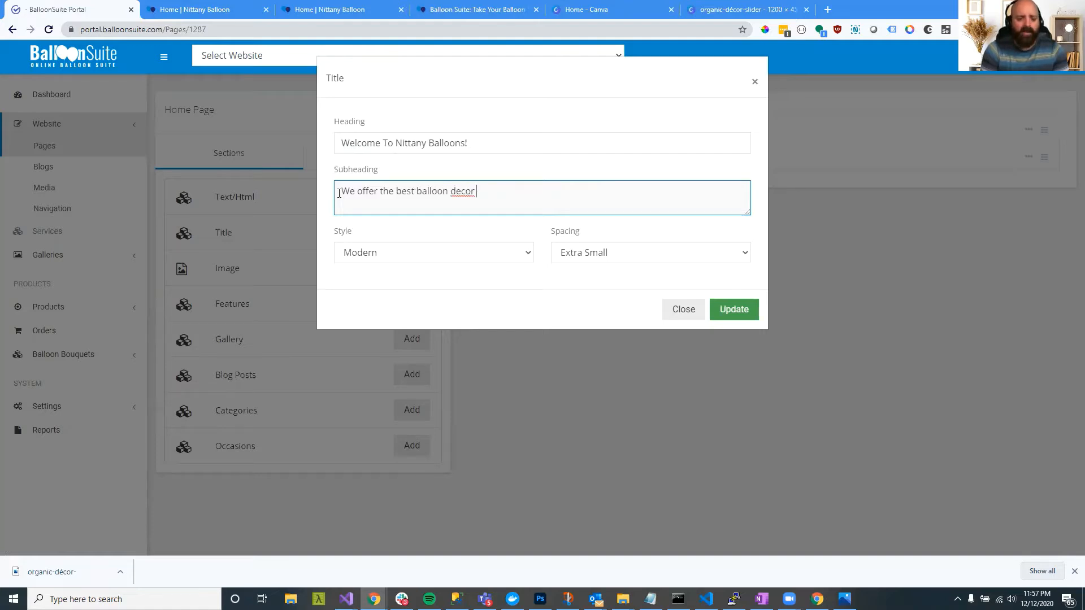
right_click(455, 191)
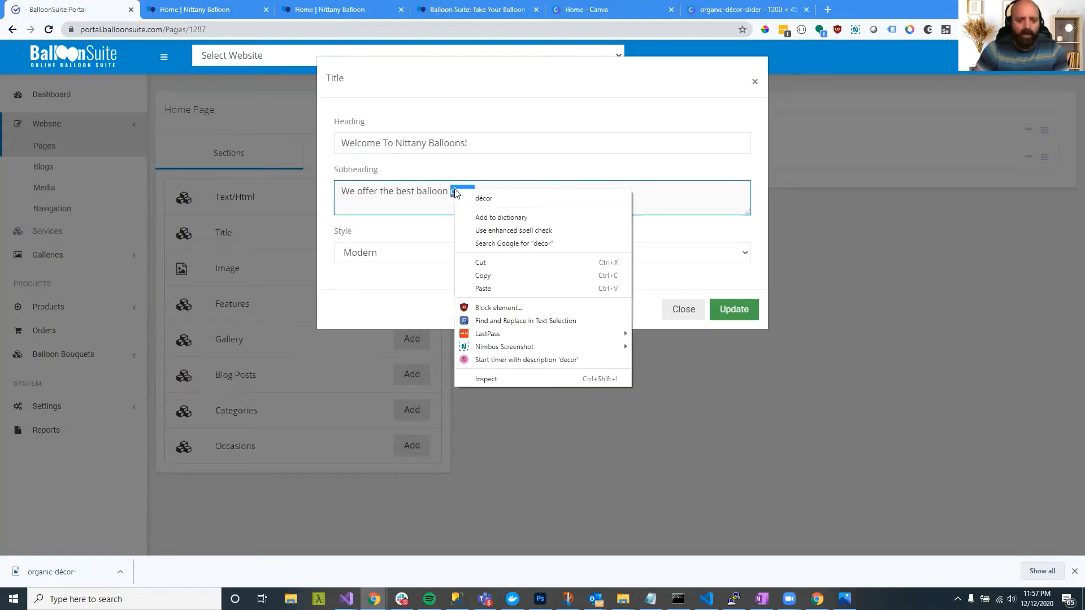
click(464, 198)
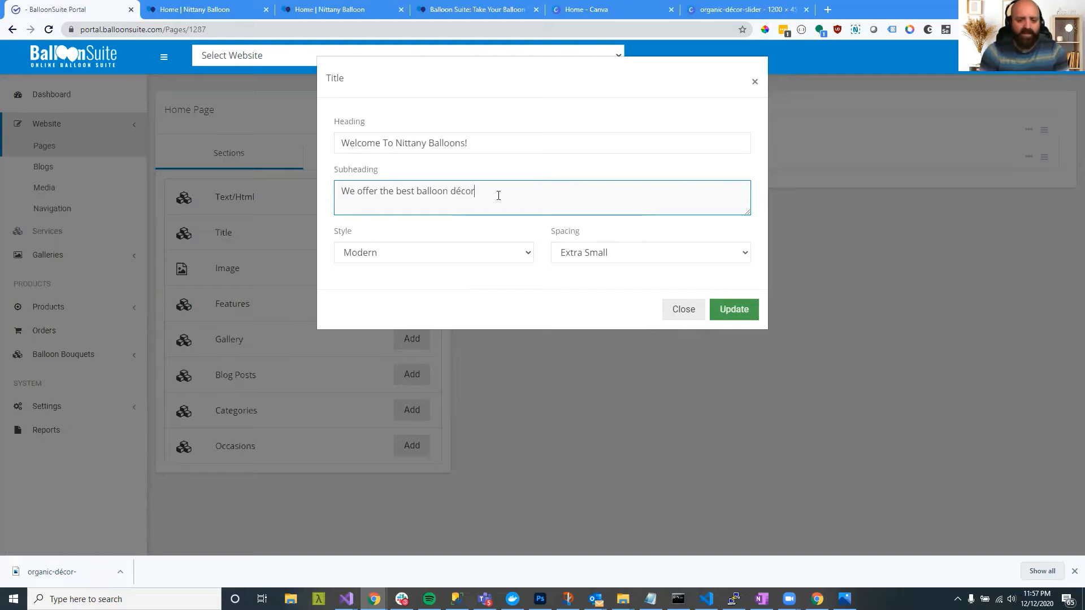
Step: Complete the subheading with "in Pennsylvania!", correcting the state's spelling, and save the Title section
text(no)
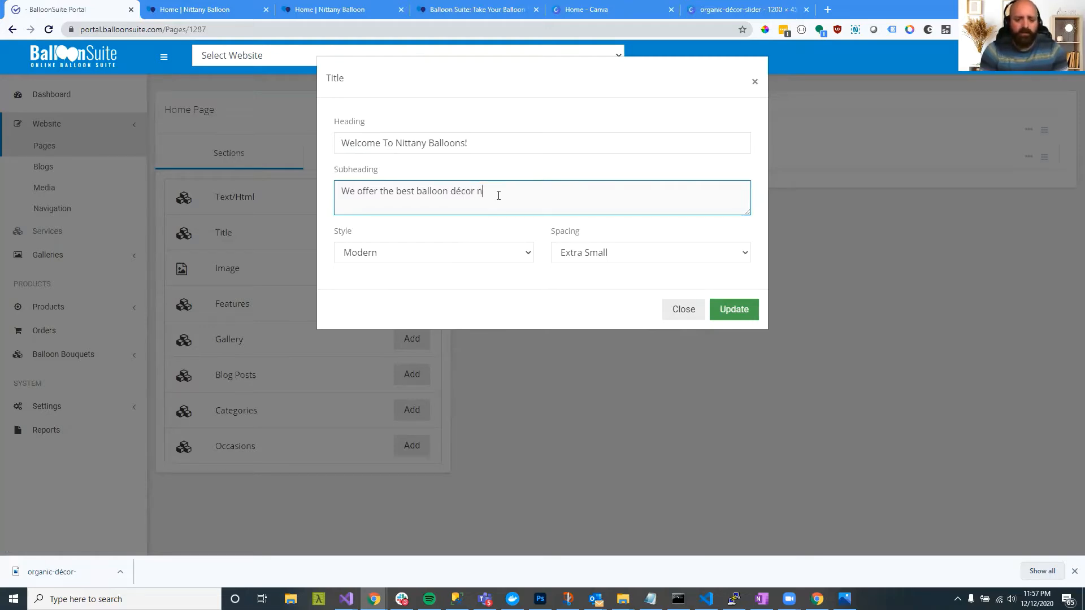
key(BackSpace)
key(BackSpace)
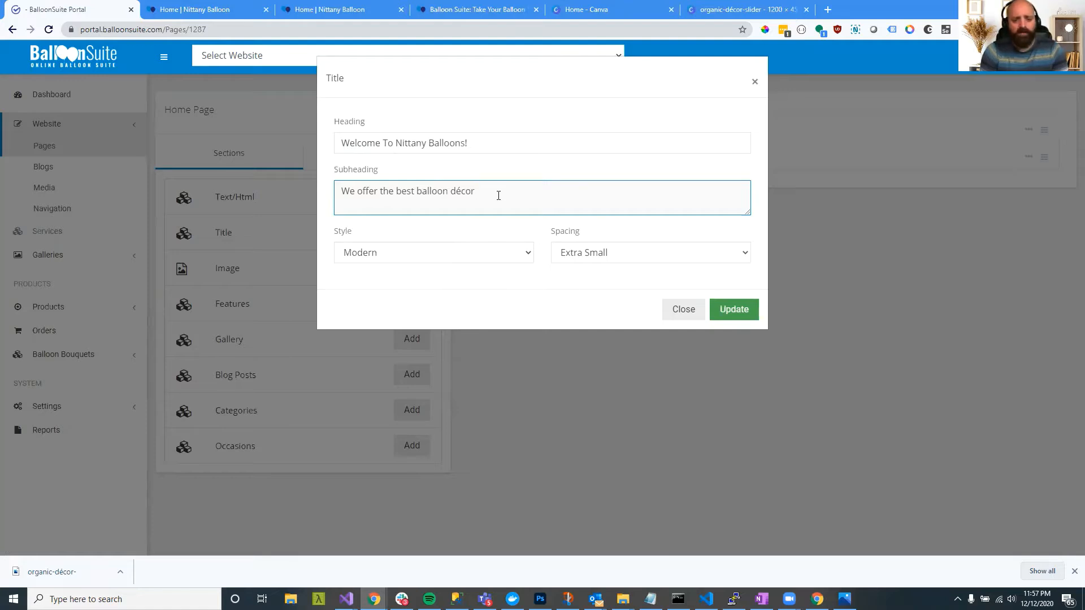
text(in Pe)
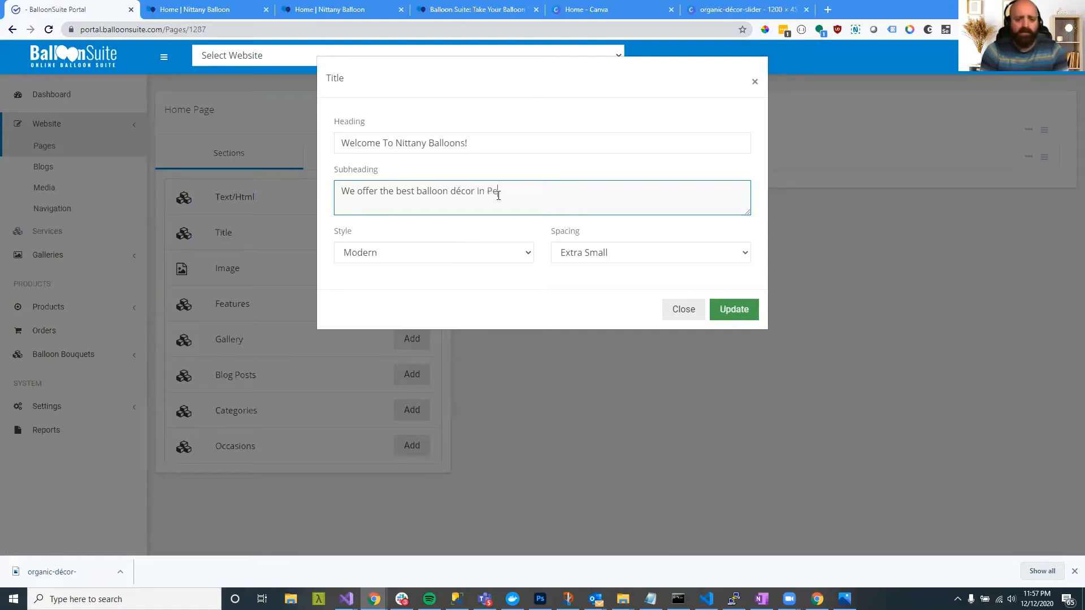
text(nselvania)
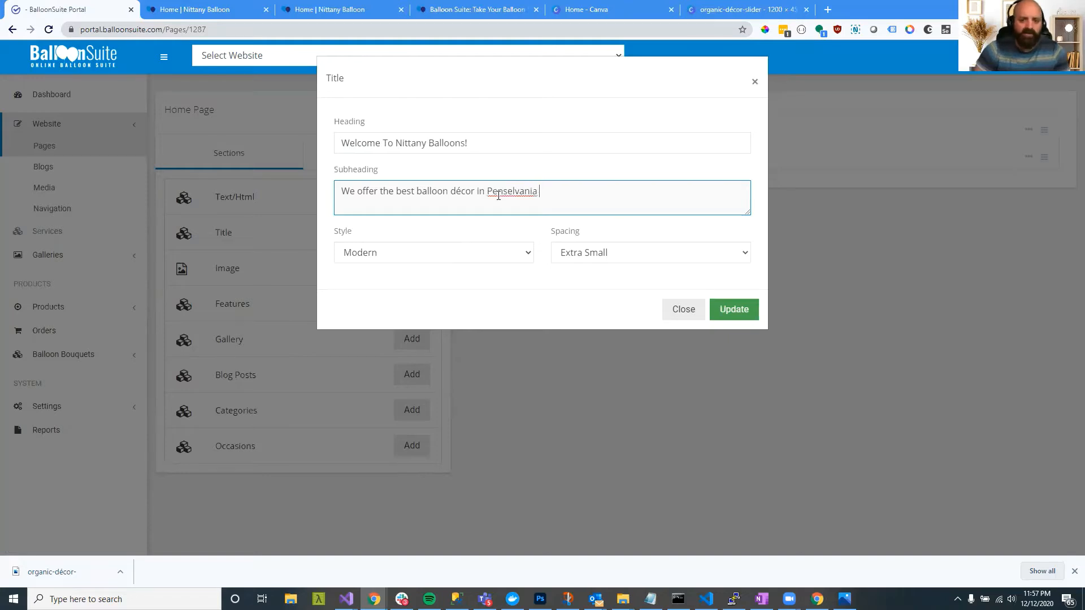
right_click(499, 196)
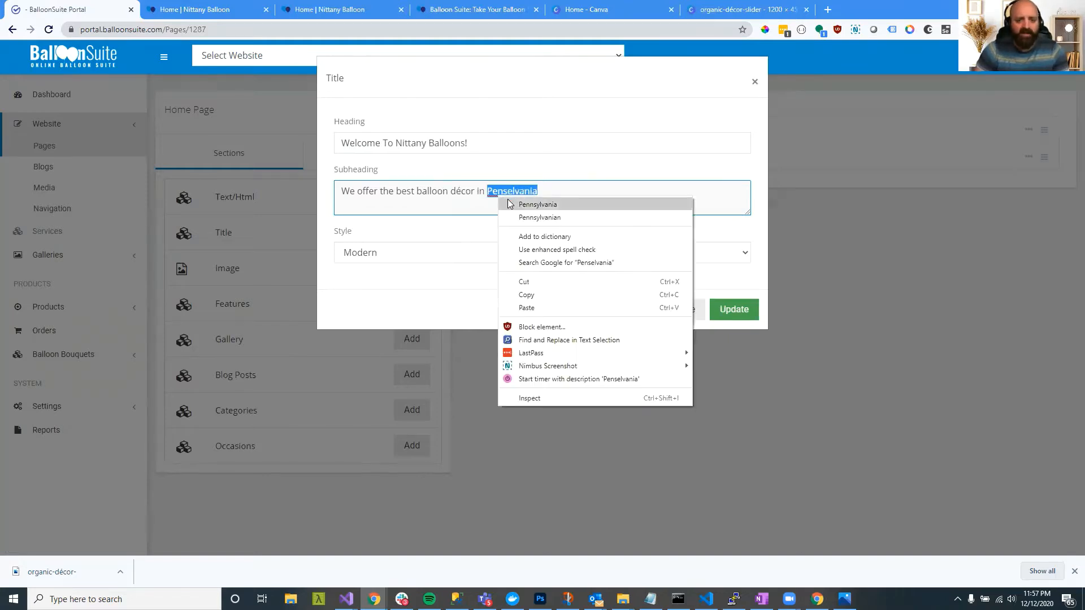
click(500, 201)
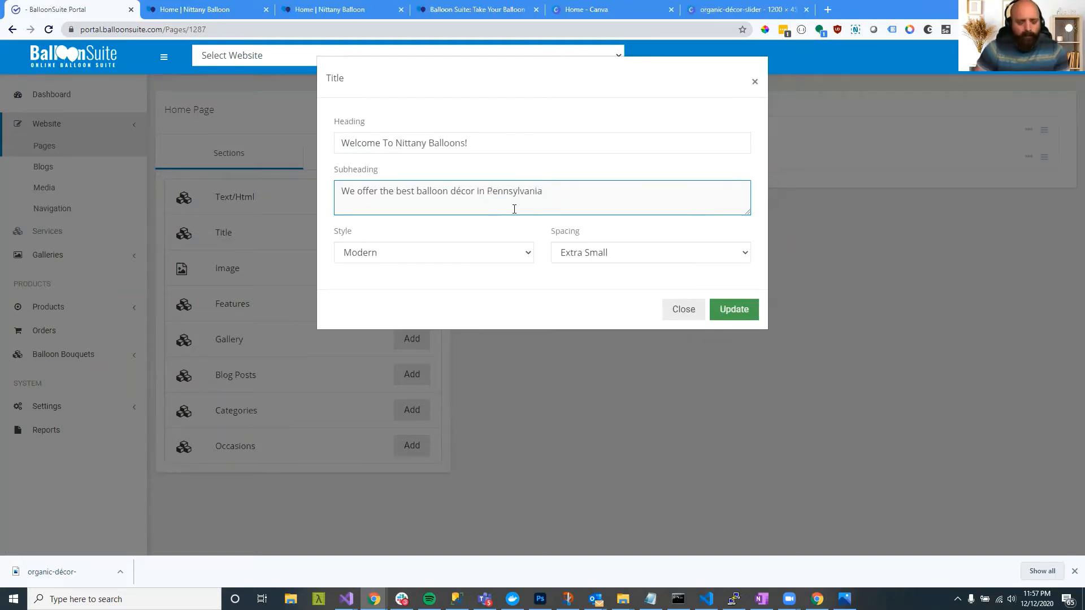
text(!)
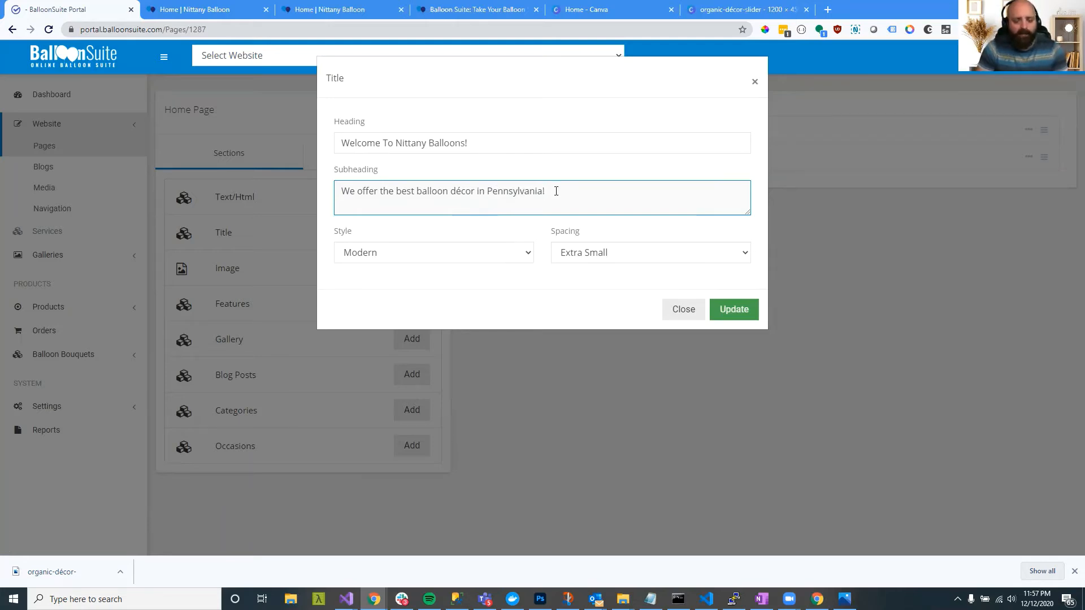
drag(556, 191, 363, 191)
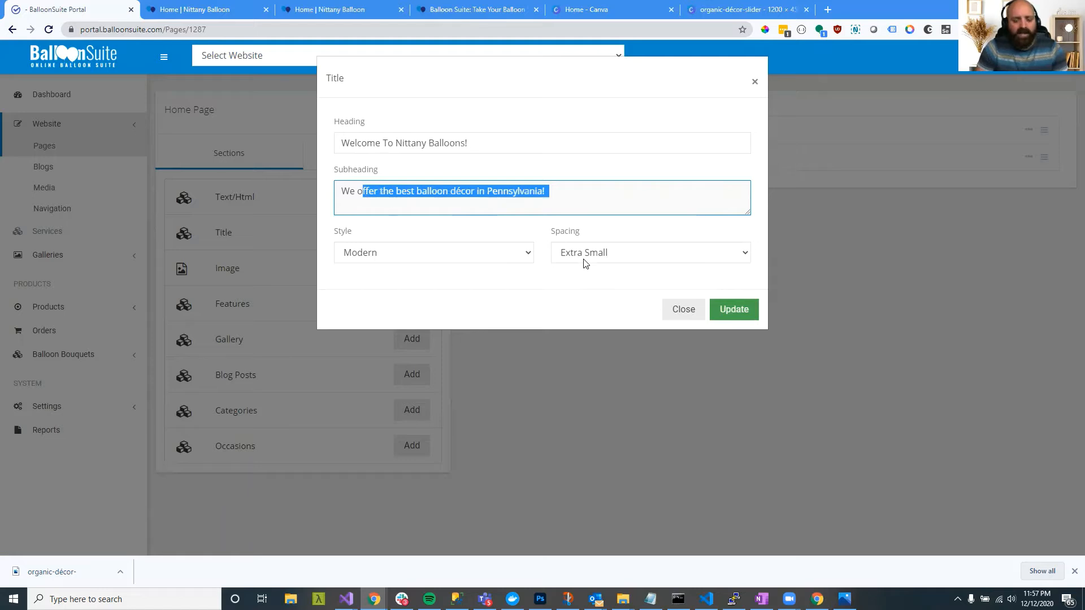
click(517, 202)
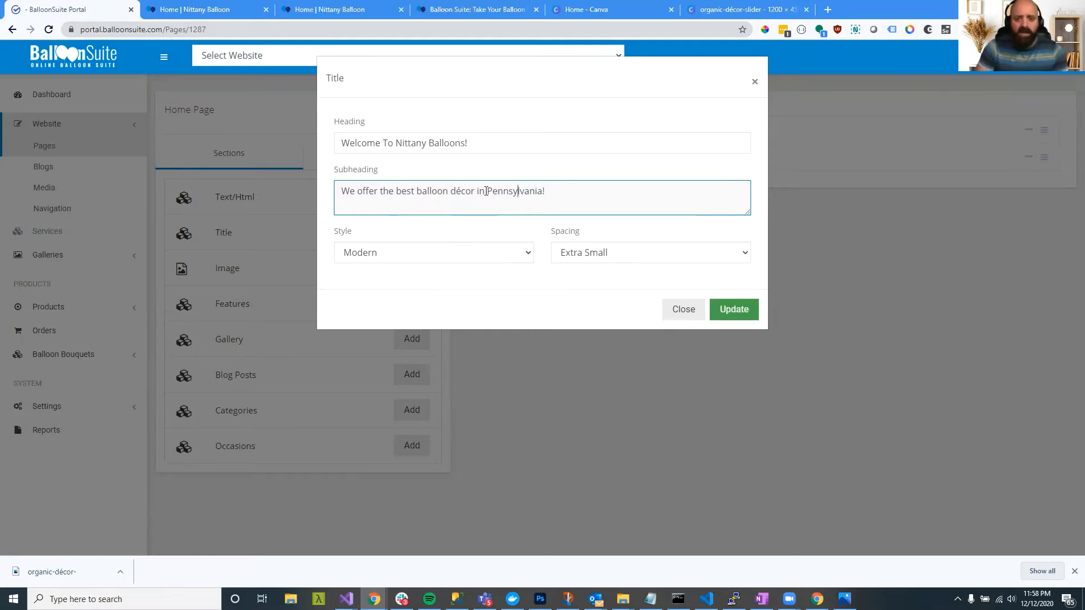
double_click(521, 195)
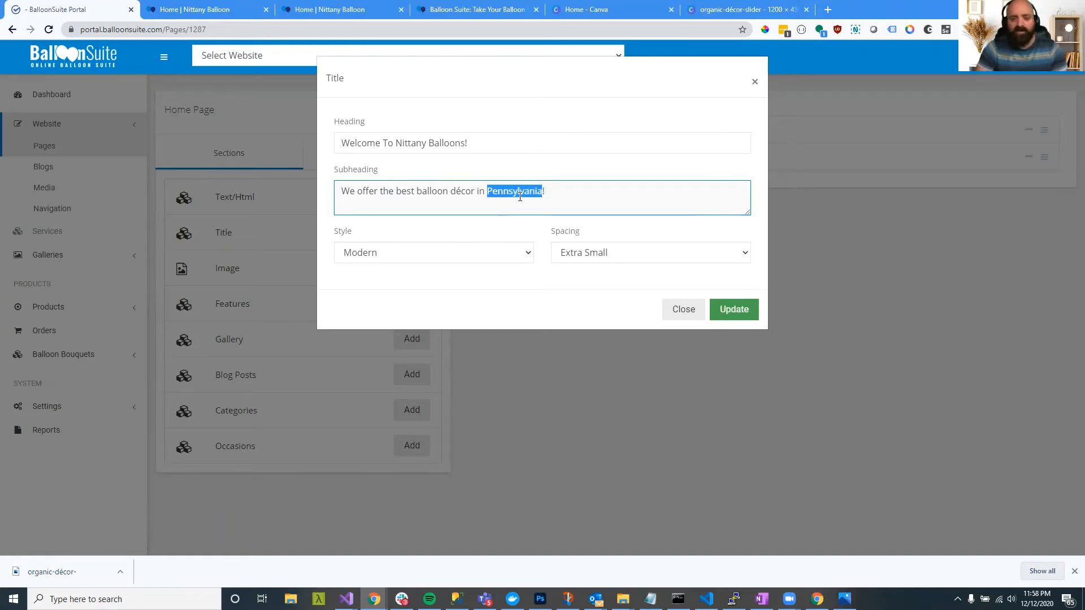
click(721, 312)
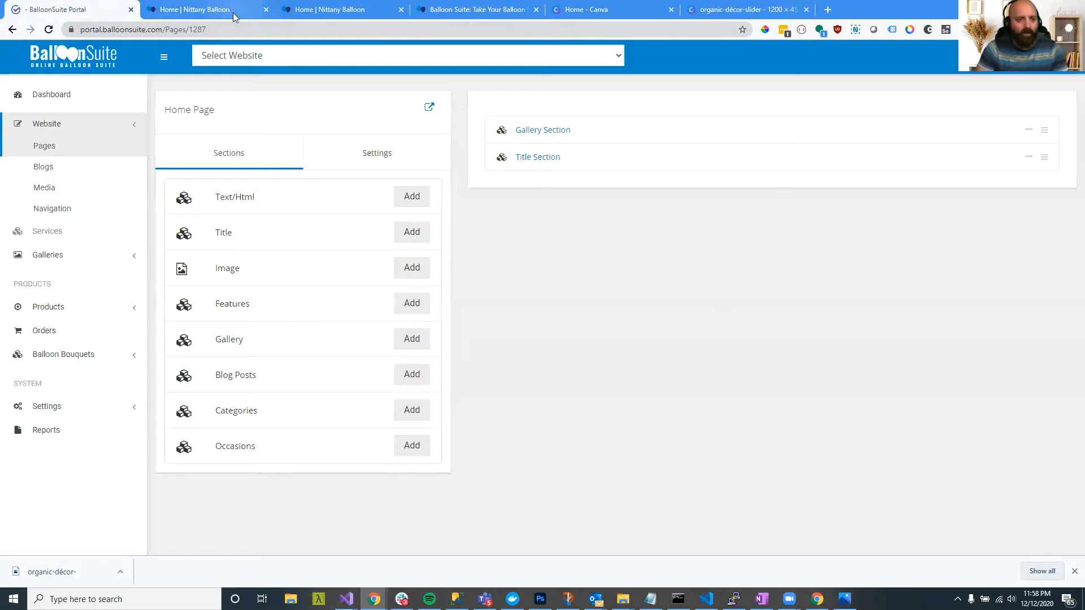
Step: Reload the Nittany Balloons site preview and examine the welcome heading, its subheading and the Balloon Decor navigation entries
click(233, 13)
click(49, 29)
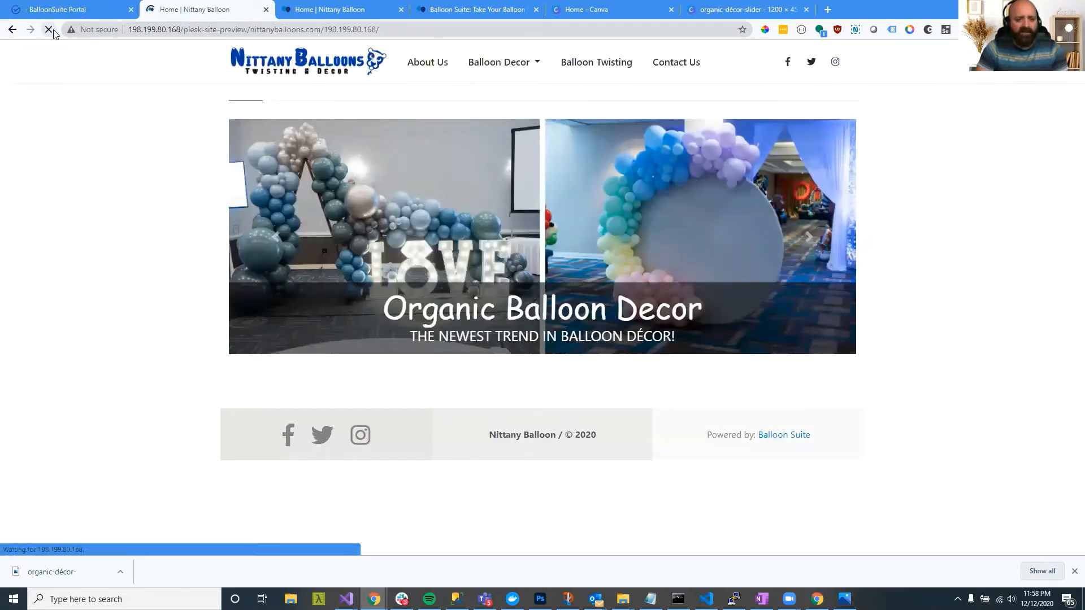
drag(442, 391, 635, 391)
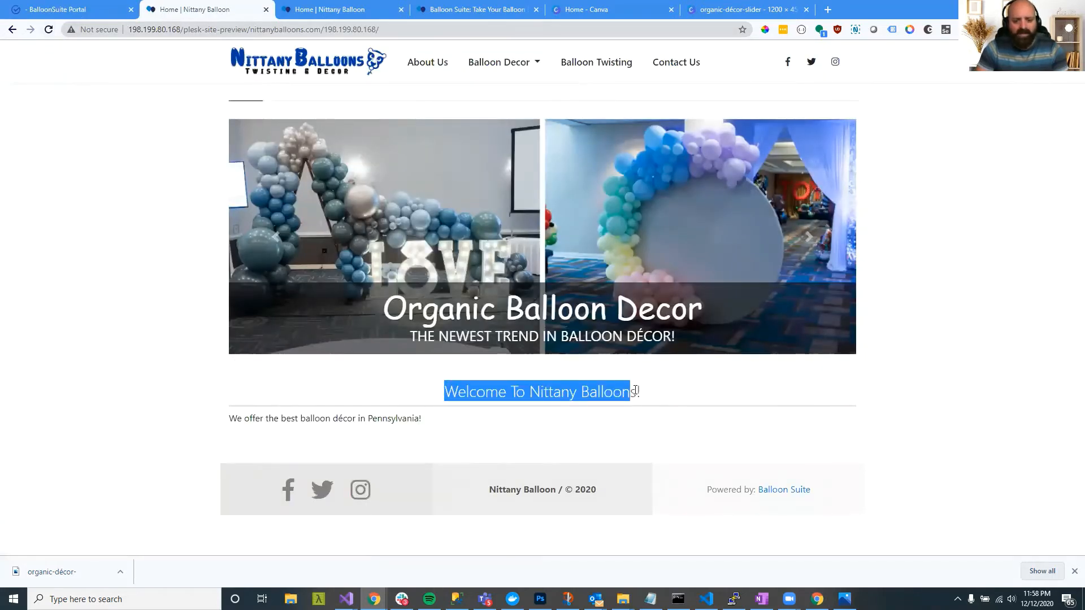
drag(419, 419, 259, 419)
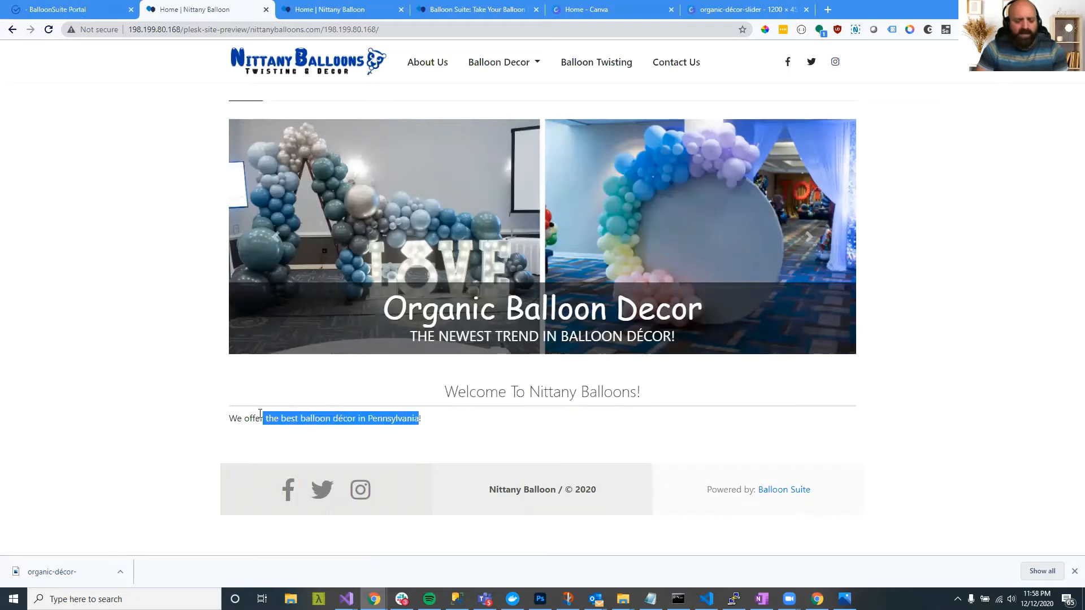
click(492, 425)
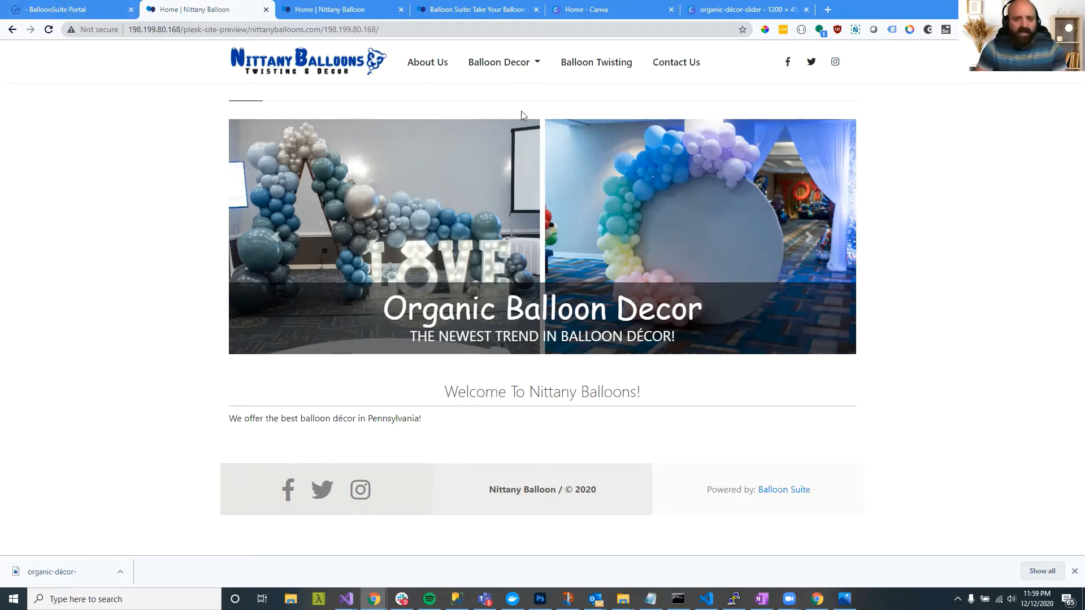
click(512, 61)
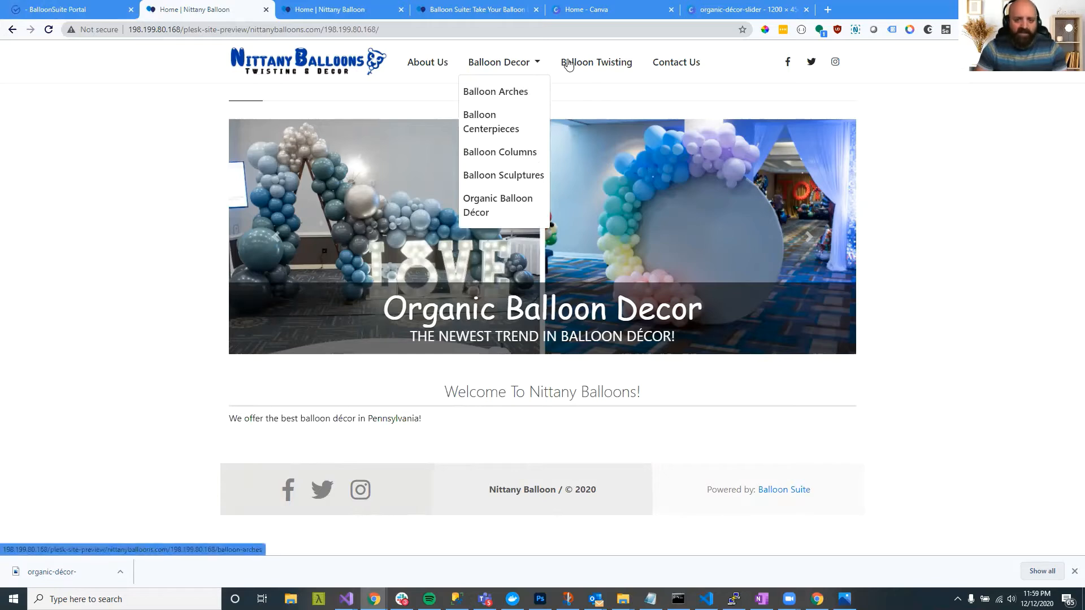
click(126, 78)
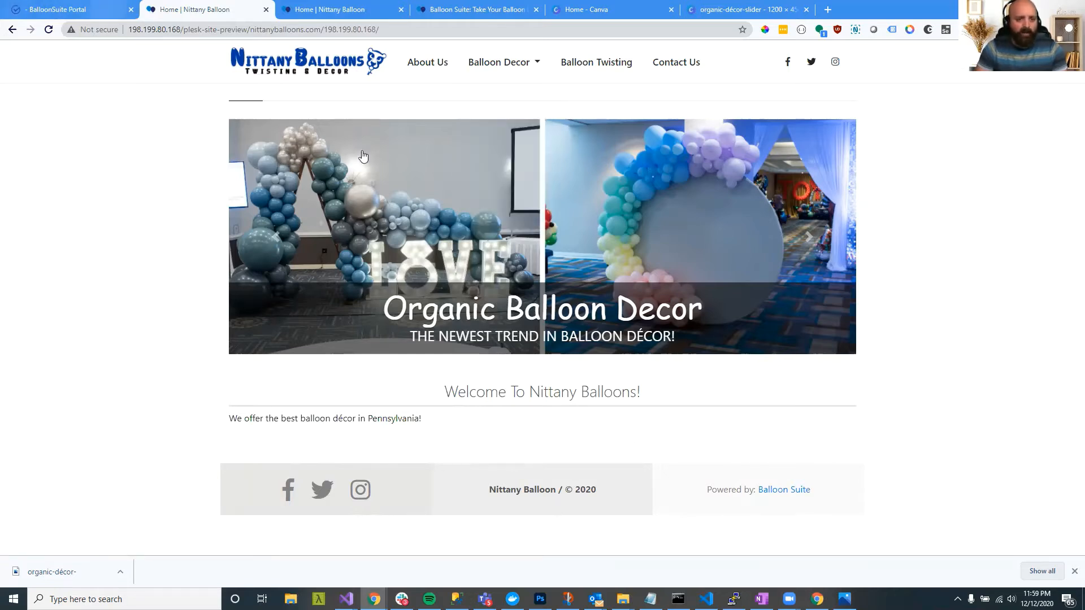
Step: Return to the BalloonSuite portal, add a Features section to the home page and rename it "Our Services"
click(54, 7)
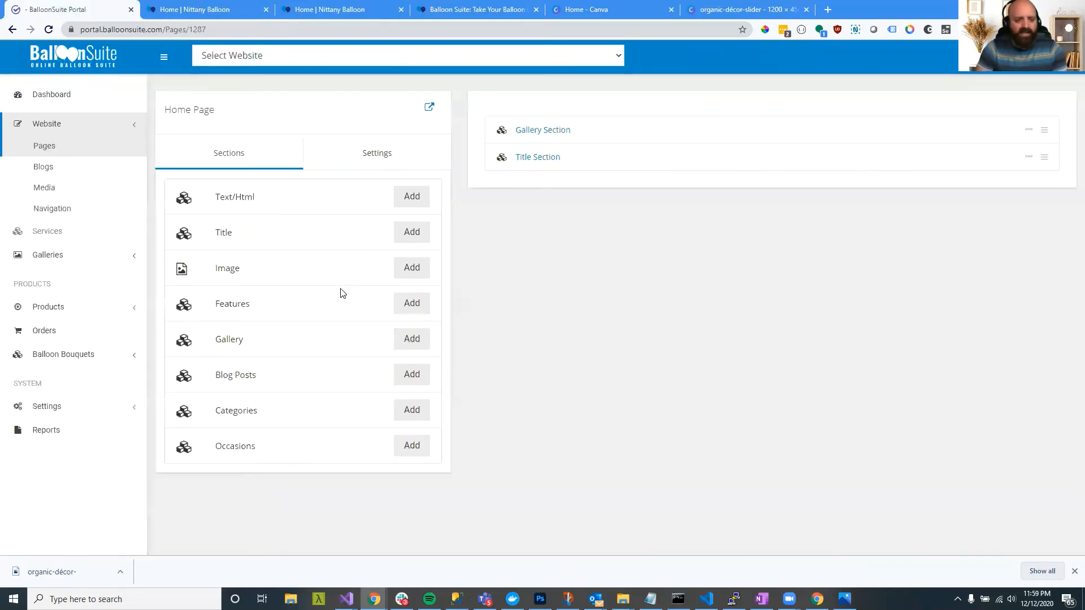
click(410, 310)
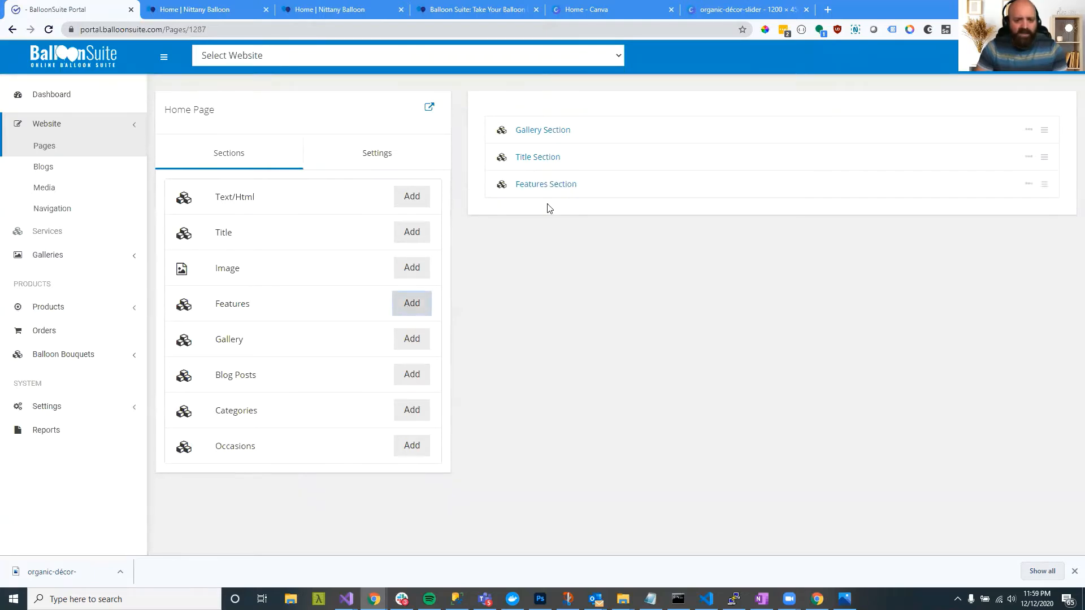
click(1029, 184)
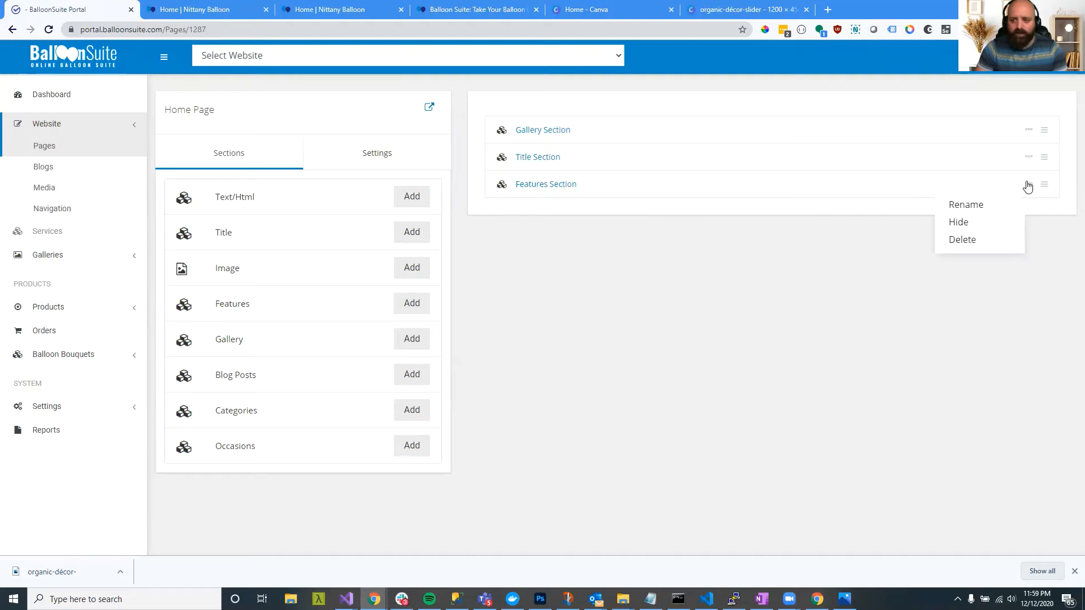
click(959, 206)
drag(592, 185, 502, 188)
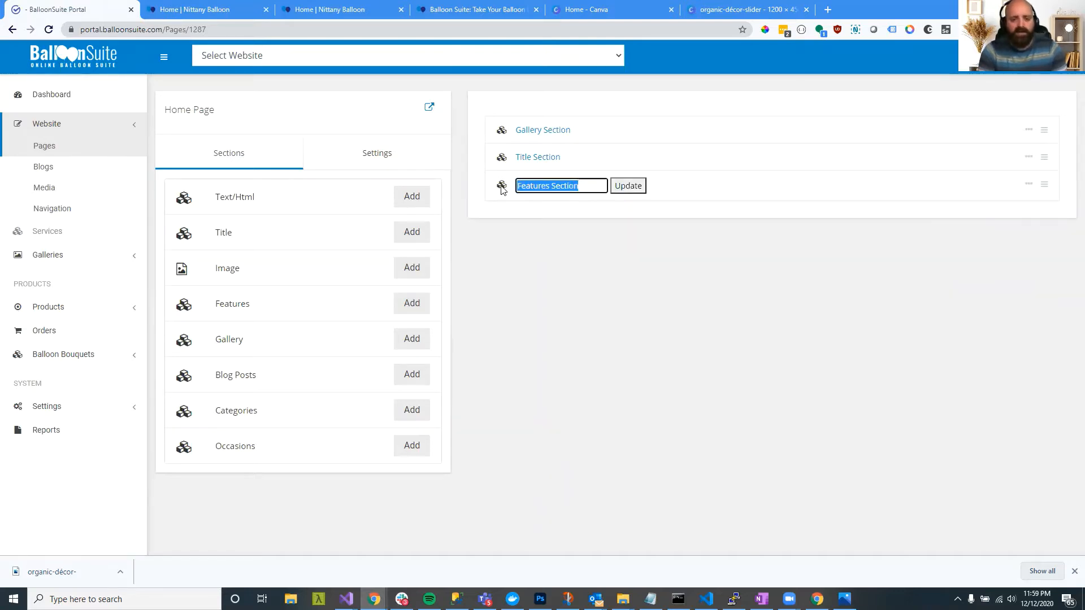
text(Our Ser)
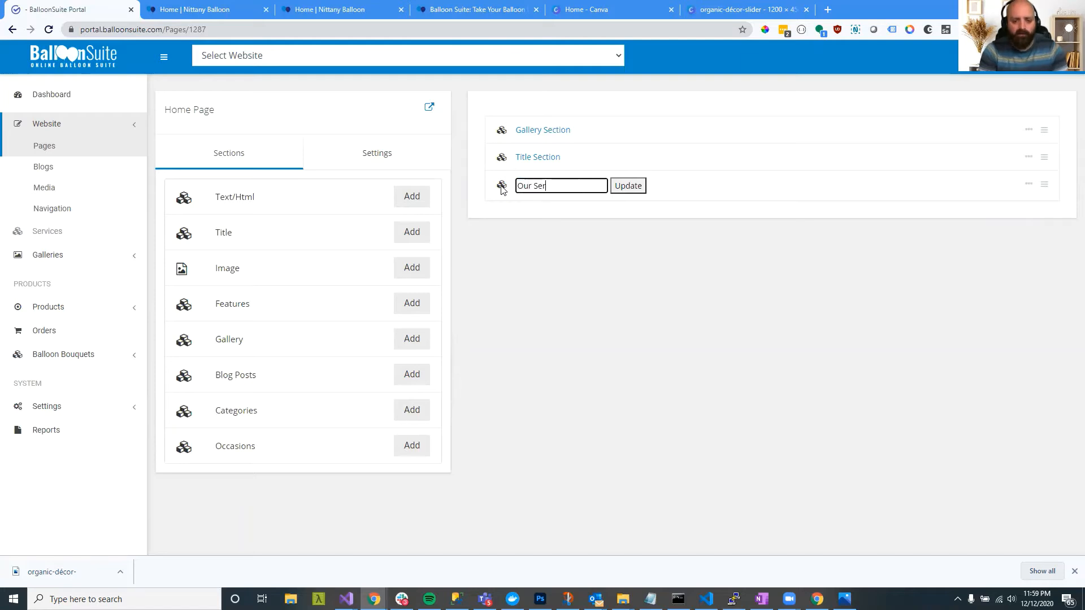
text(vices)
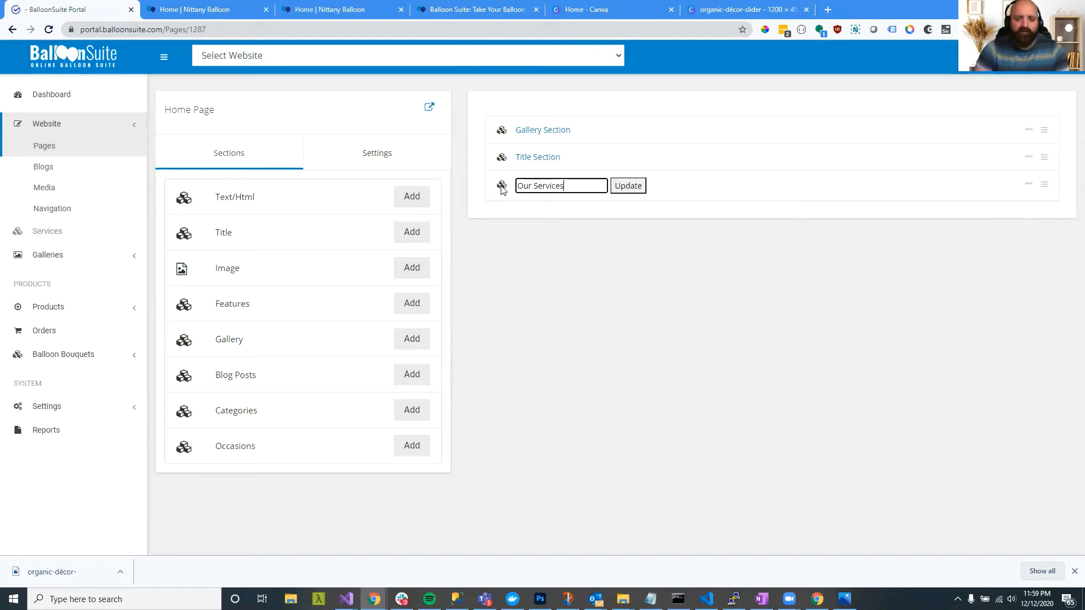
click(627, 186)
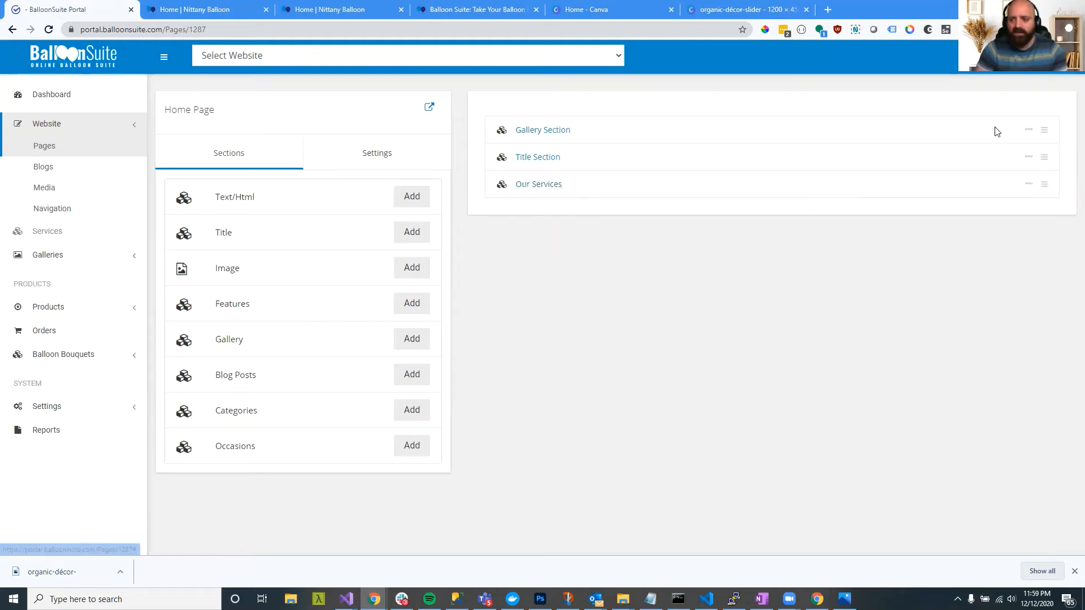
Step: Hide the Gallery section on the home page and unhide it again
click(1027, 131)
click(968, 169)
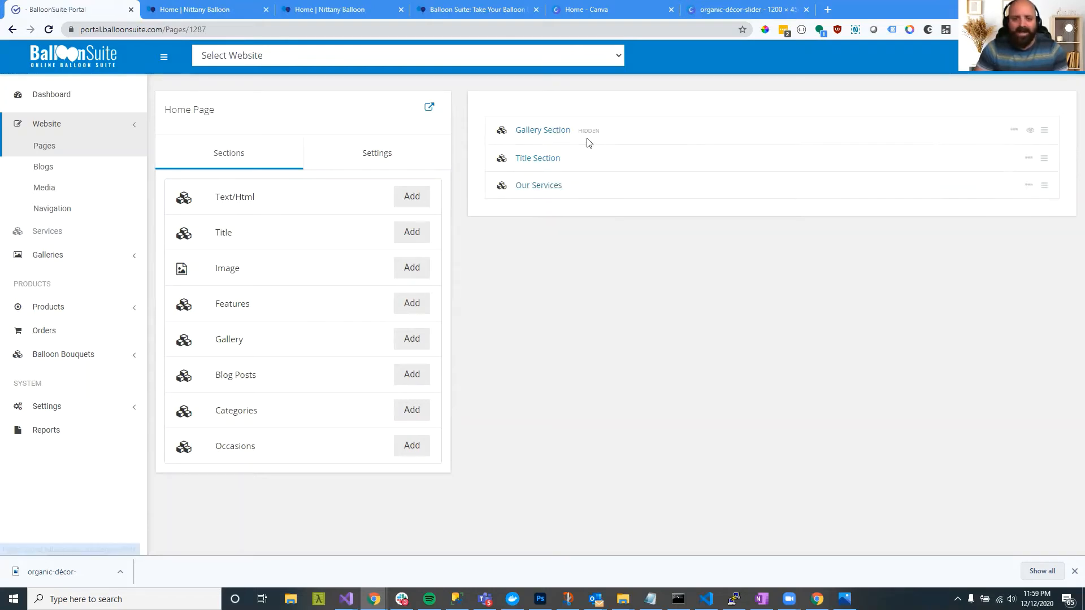
click(1015, 134)
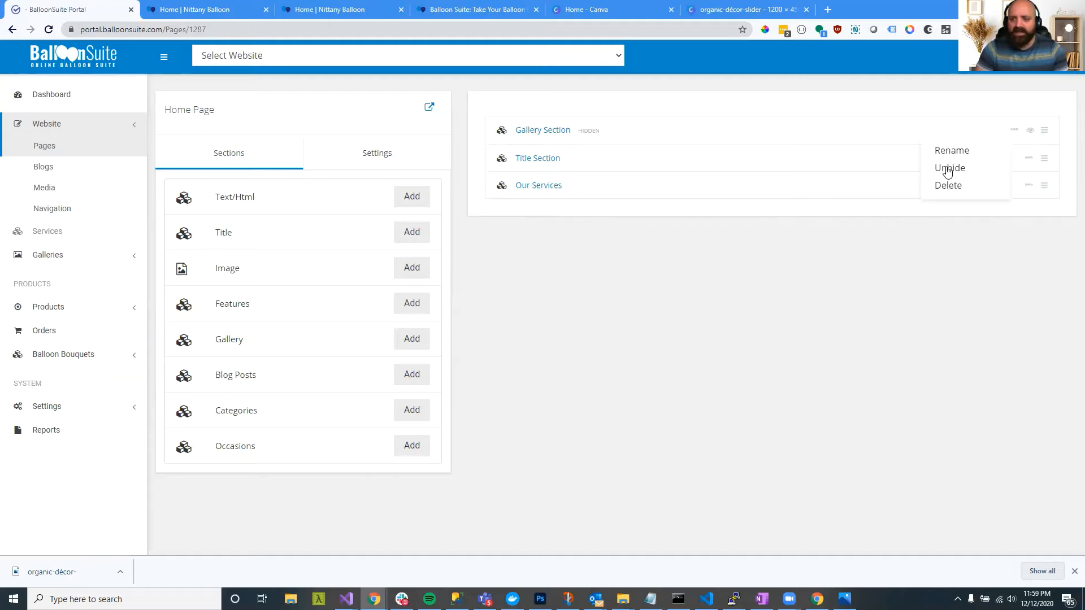
click(947, 167)
Step: Rename the home page's Gallery section as "Home Slider"
click(1027, 131)
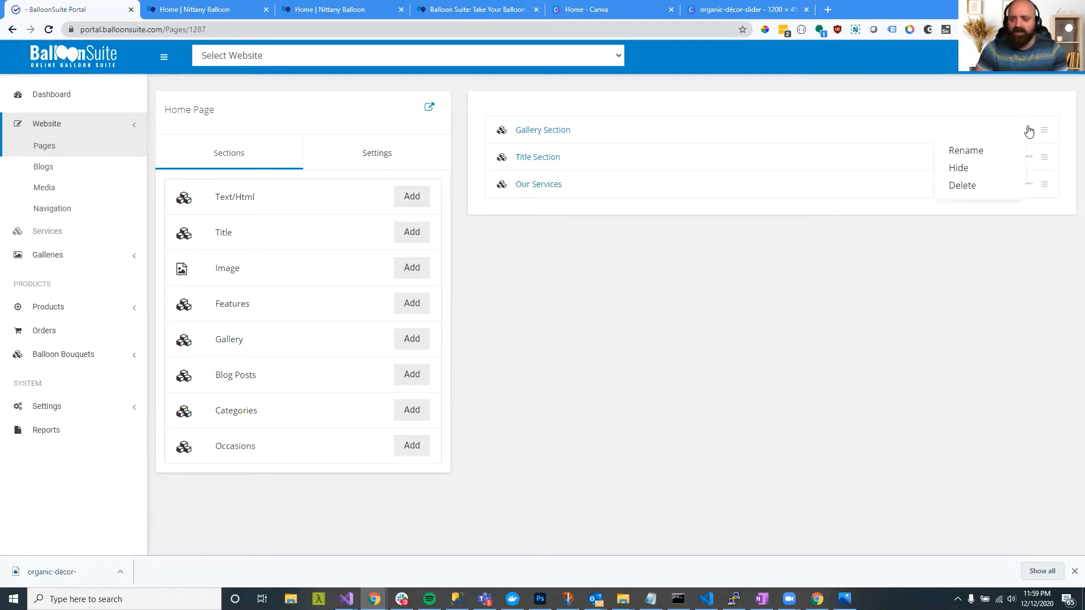
click(968, 152)
drag(581, 132, 500, 134)
text(Home Slider)
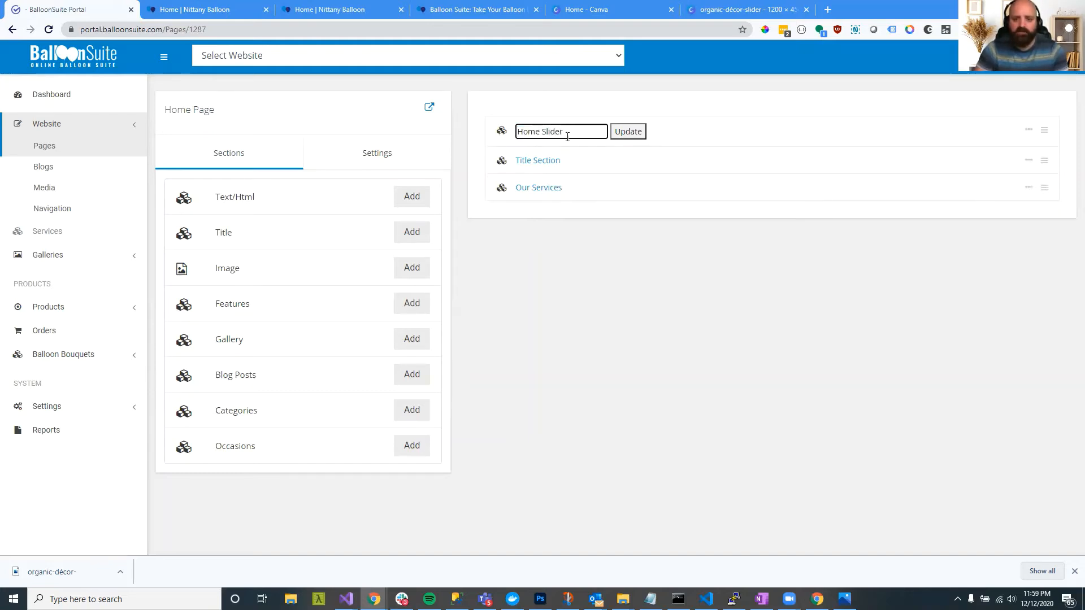
click(631, 132)
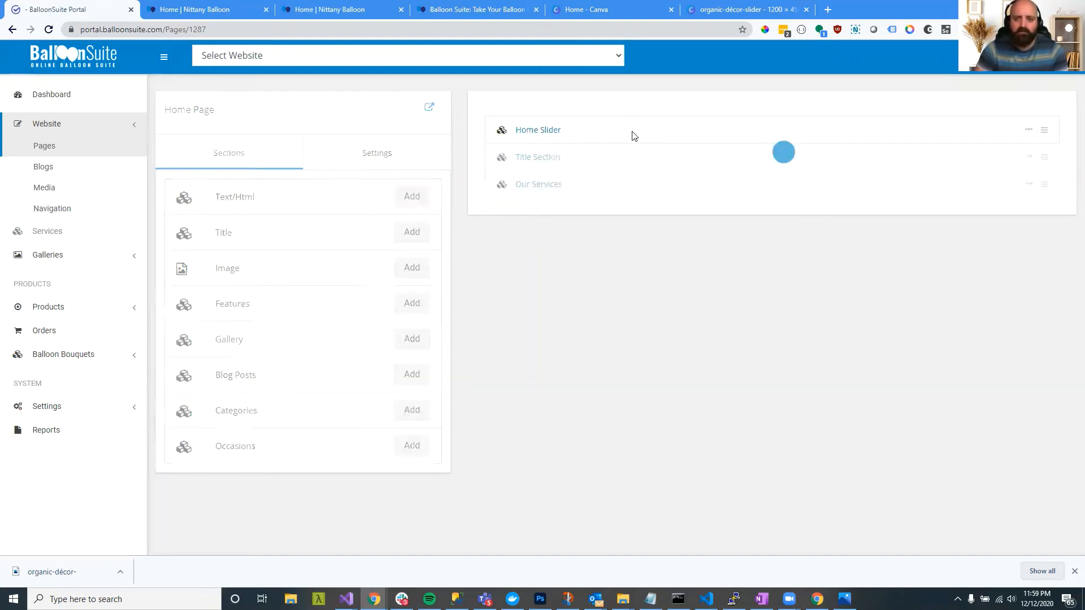
Step: Rename the home page's Title section as "Welcome Message"
click(1029, 161)
click(959, 180)
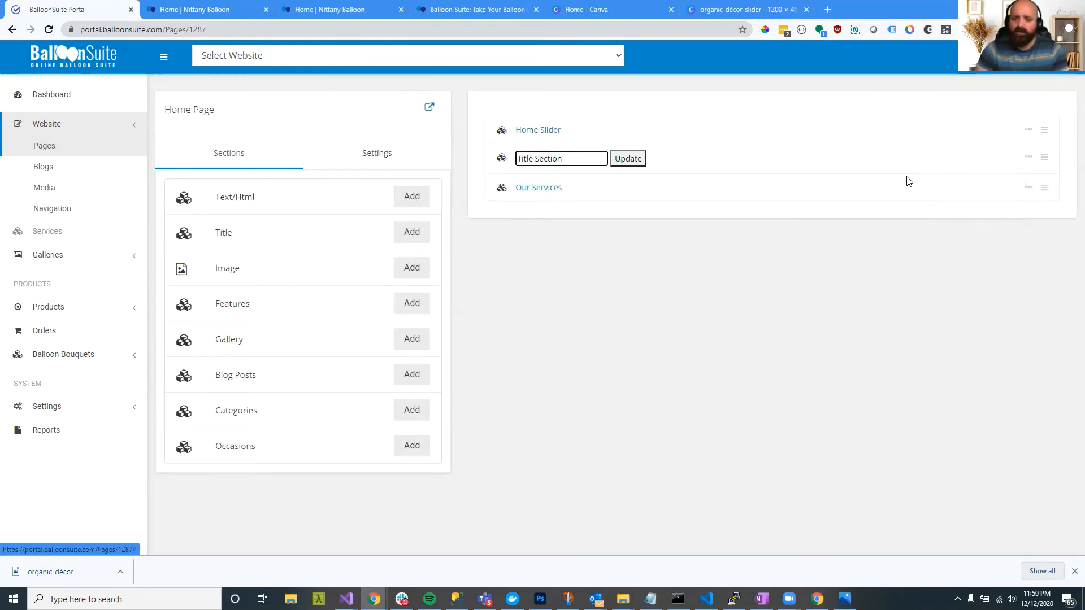
drag(563, 158, 503, 160)
text(Welcome)
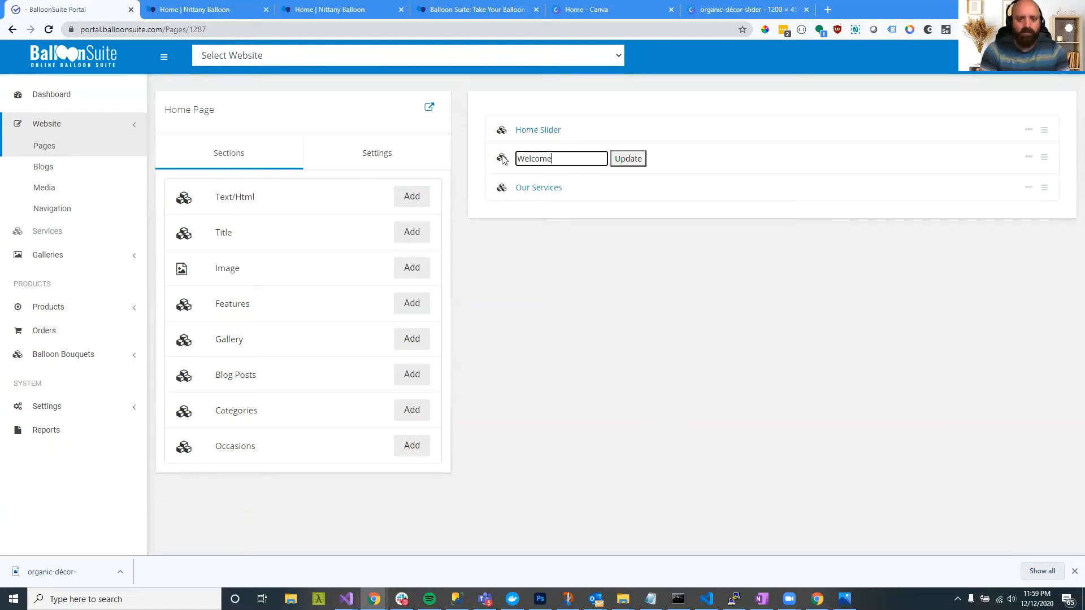
text( Message)
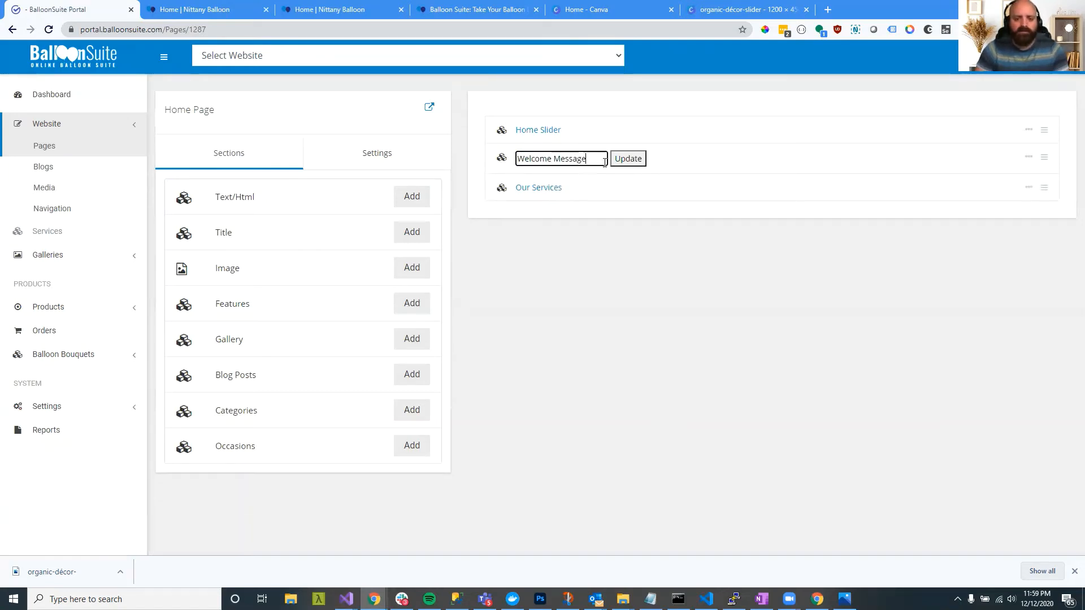
click(627, 160)
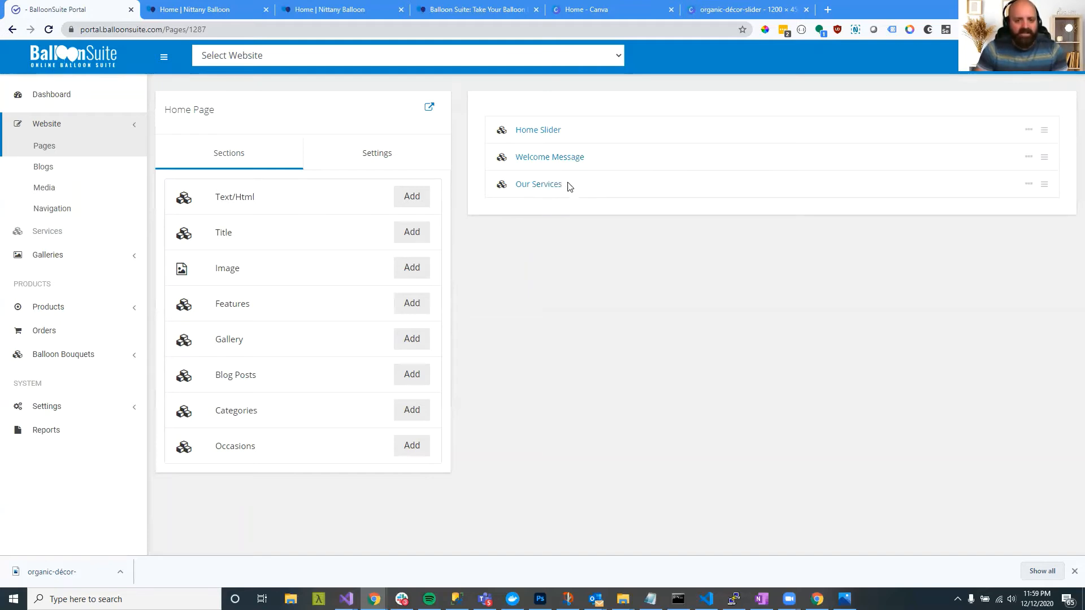
Step: Open the Our Services section, set its heading to "Our Services" and clear the placeholder subheading
click(538, 187)
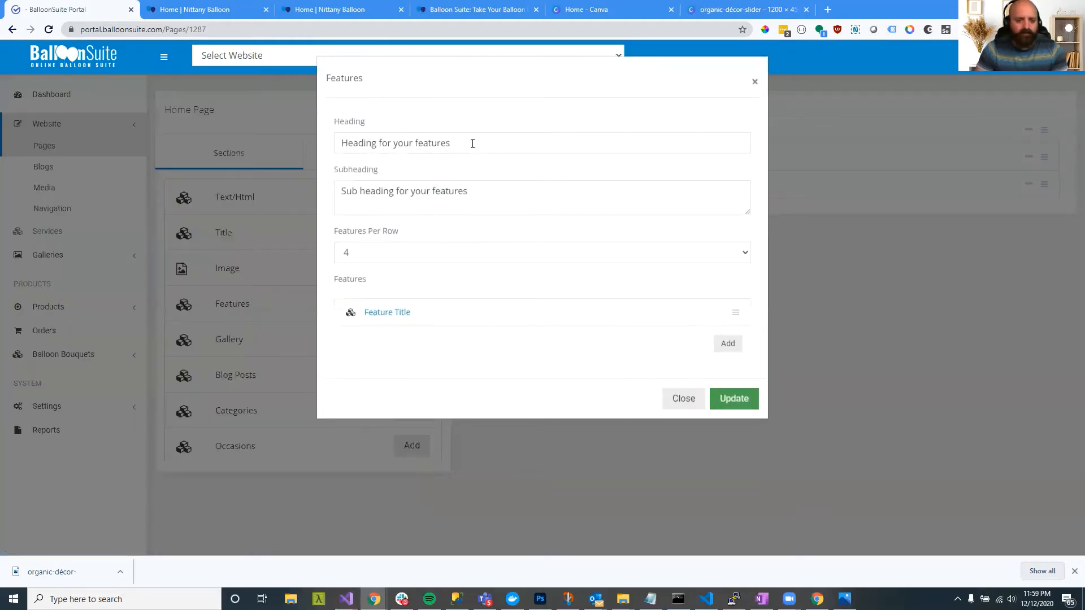
drag(472, 143, 301, 136)
text(Our S)
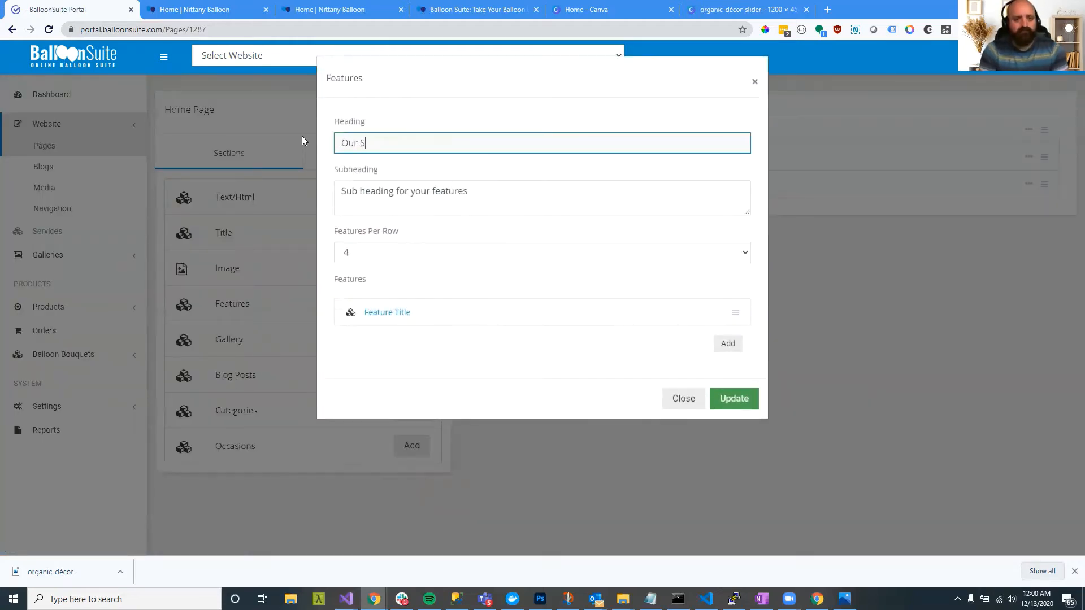
text(ervices)
key(Tab)
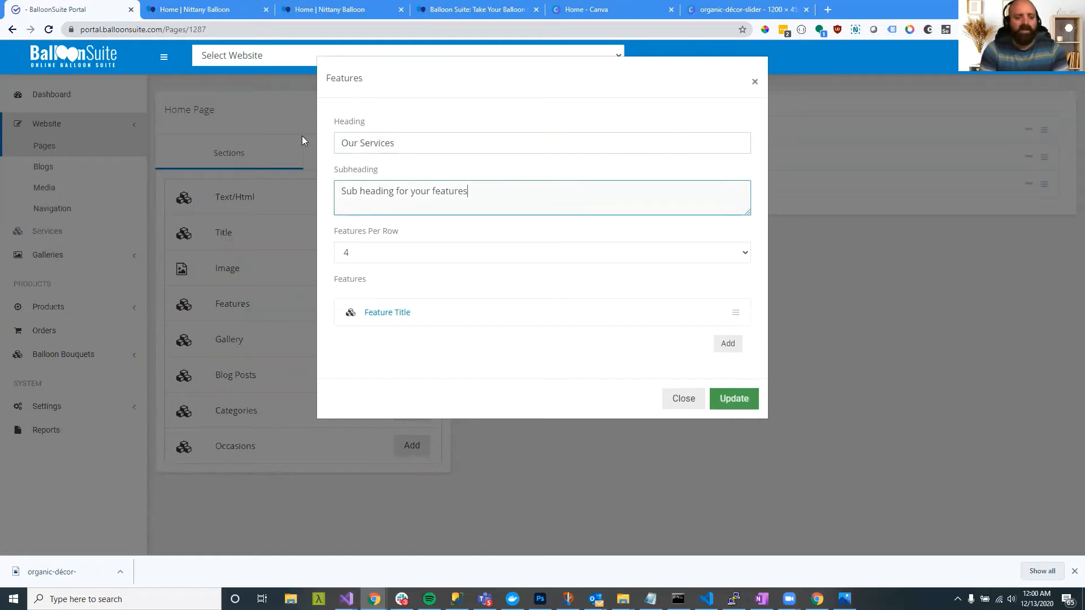
key(ctrl+a)
key(BackSpace)
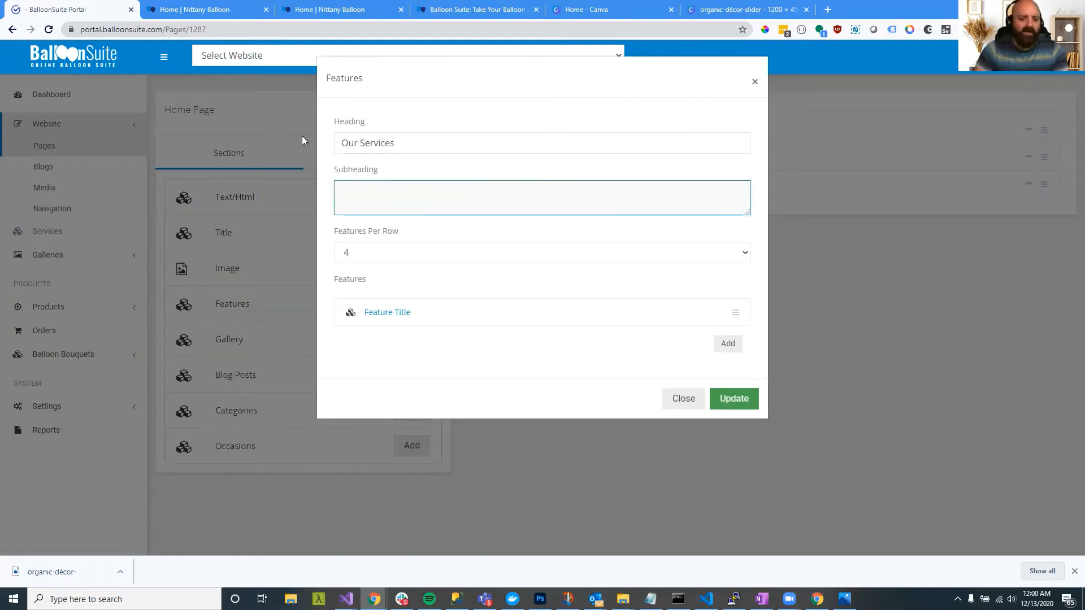
click(450, 334)
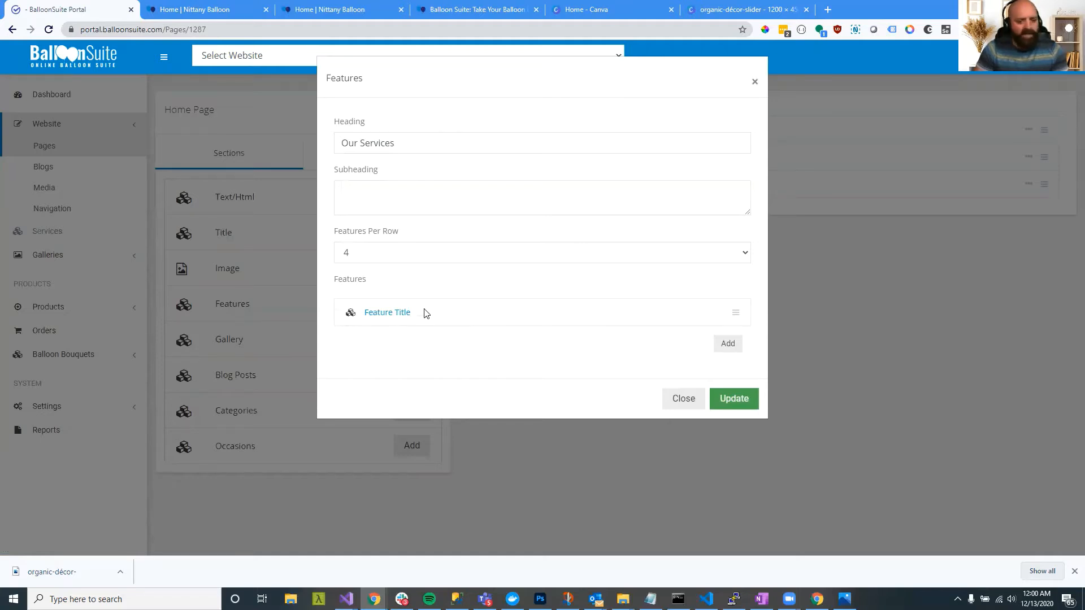
Step: Add seven more features to the Our Services section and save it
click(720, 351)
click(727, 373)
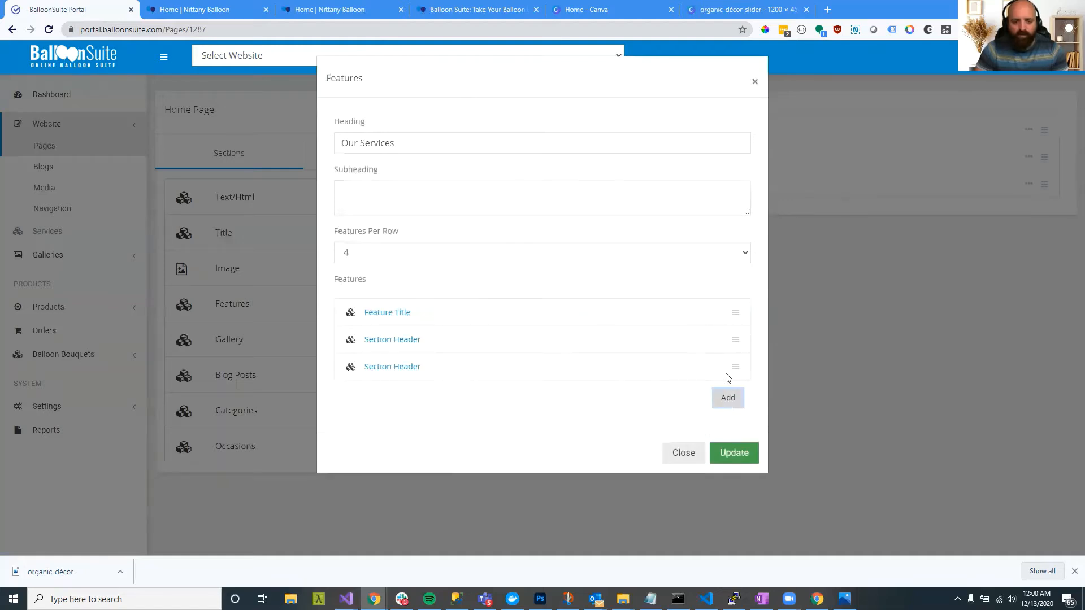
click(729, 400)
click(728, 425)
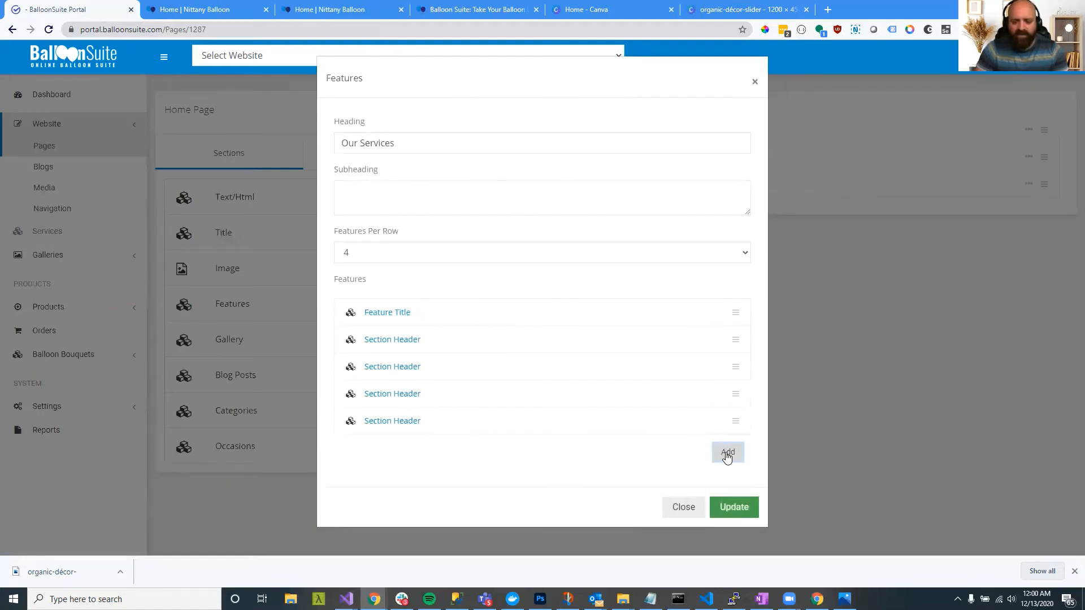
click(727, 455)
click(724, 465)
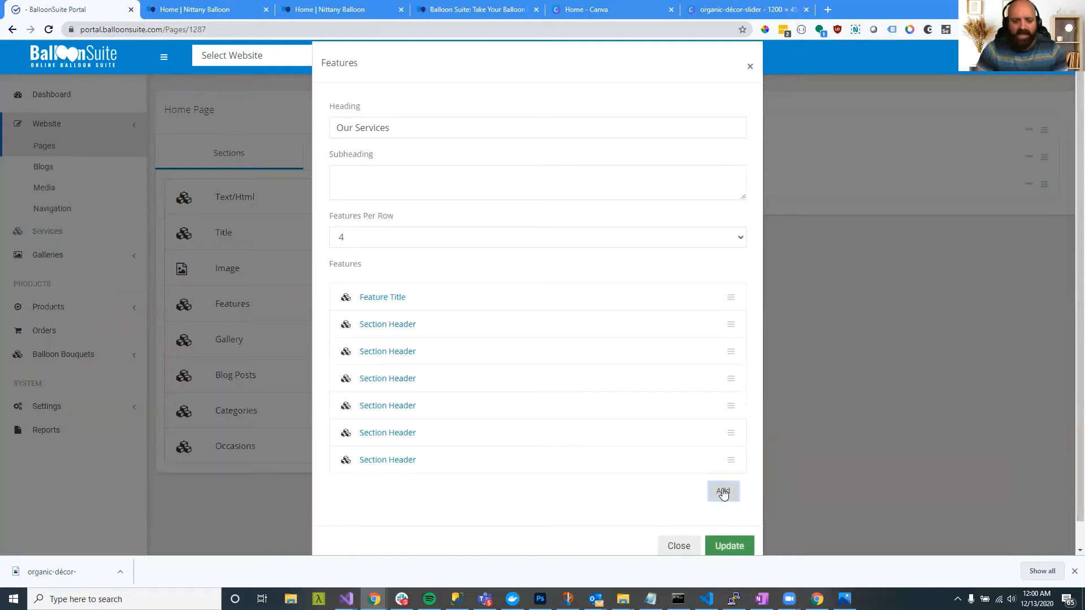
click(724, 492)
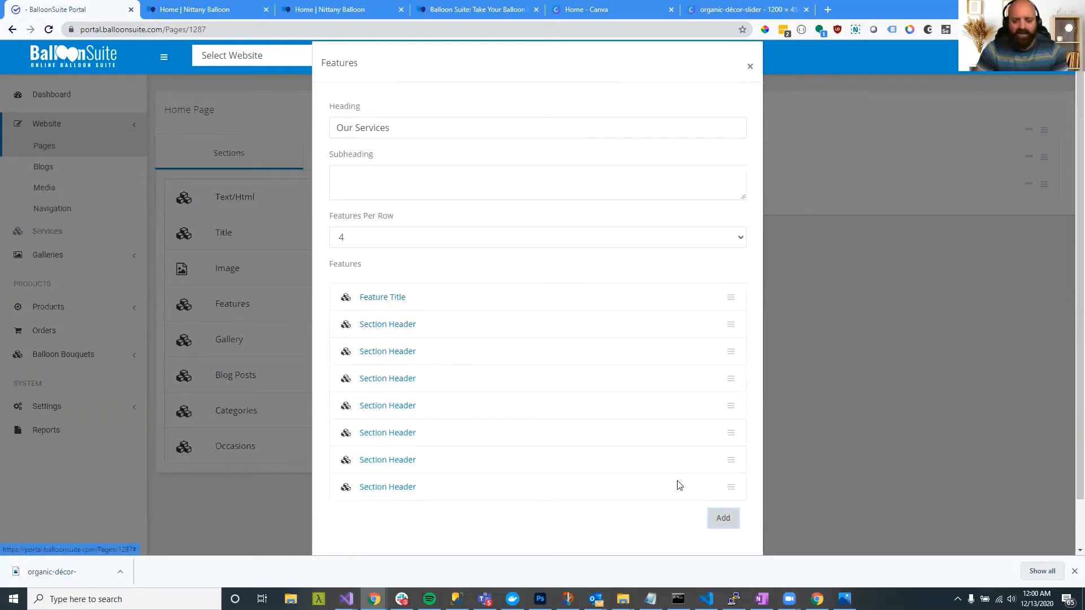
scroll(679, 485, down, 1)
click(729, 518)
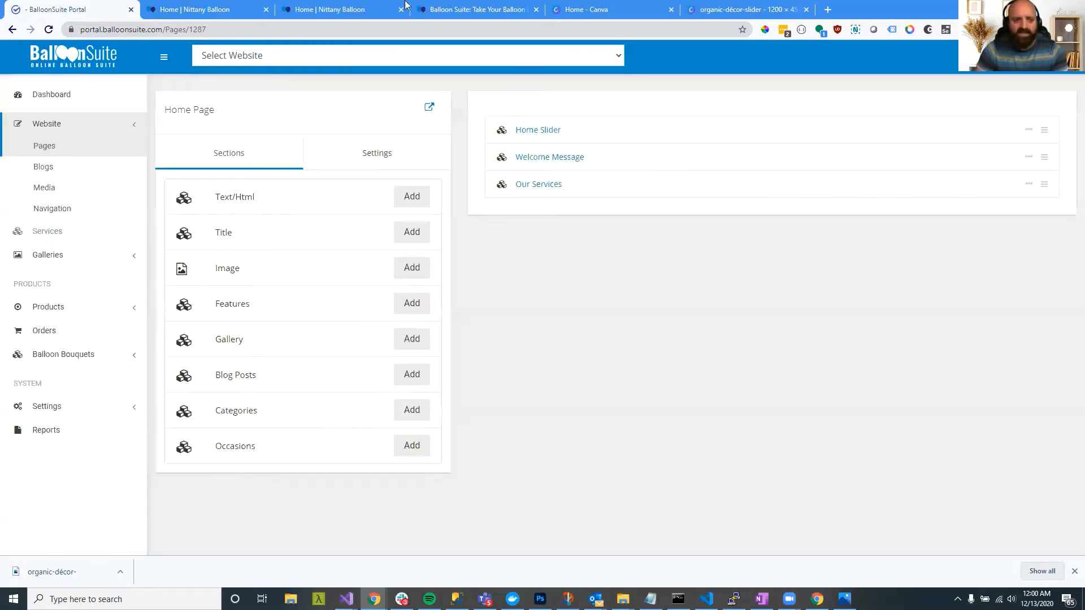
Step: Reload the Nittany Balloons site preview and examine the Our Services features and the welcome text above them
click(194, 9)
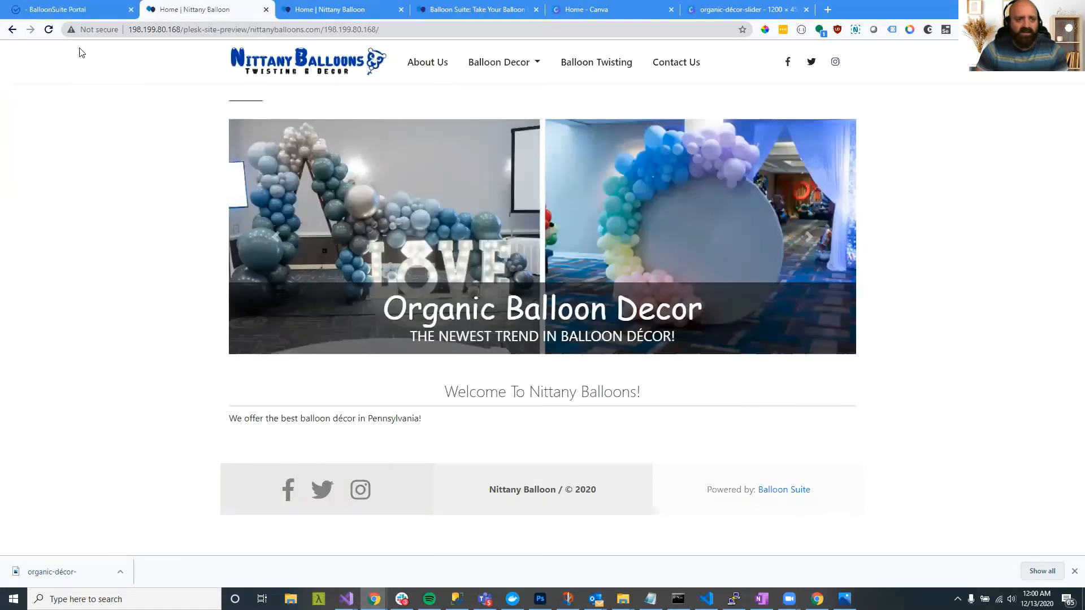
click(48, 29)
scroll(223, 317, down, 3)
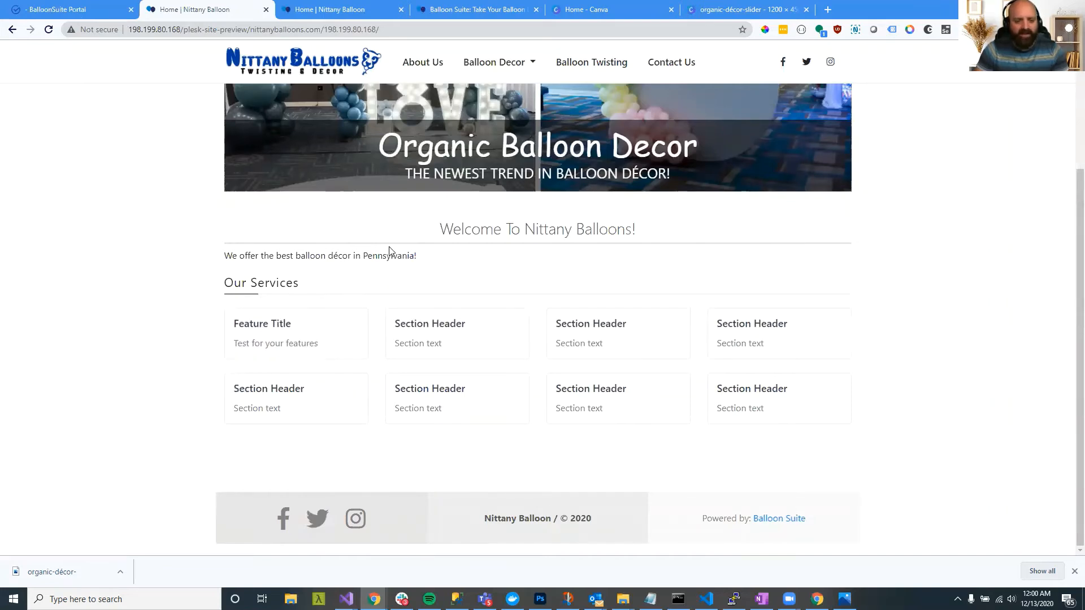
drag(389, 250, 331, 238)
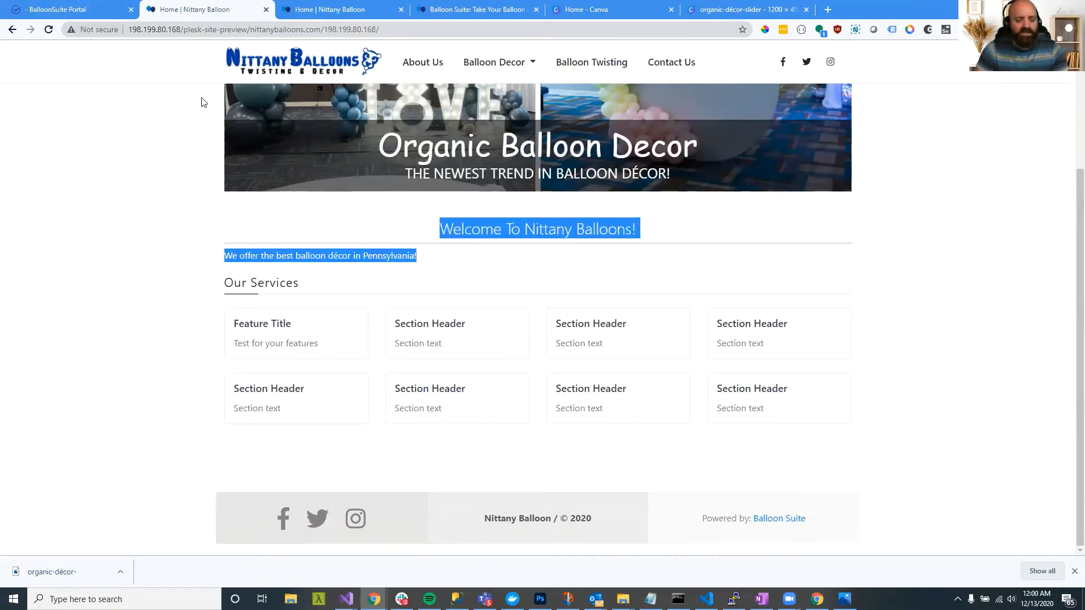
Step: Back in the BalloonSuite portal, set the Welcome Message section's spacing to Large and save it
click(52, 3)
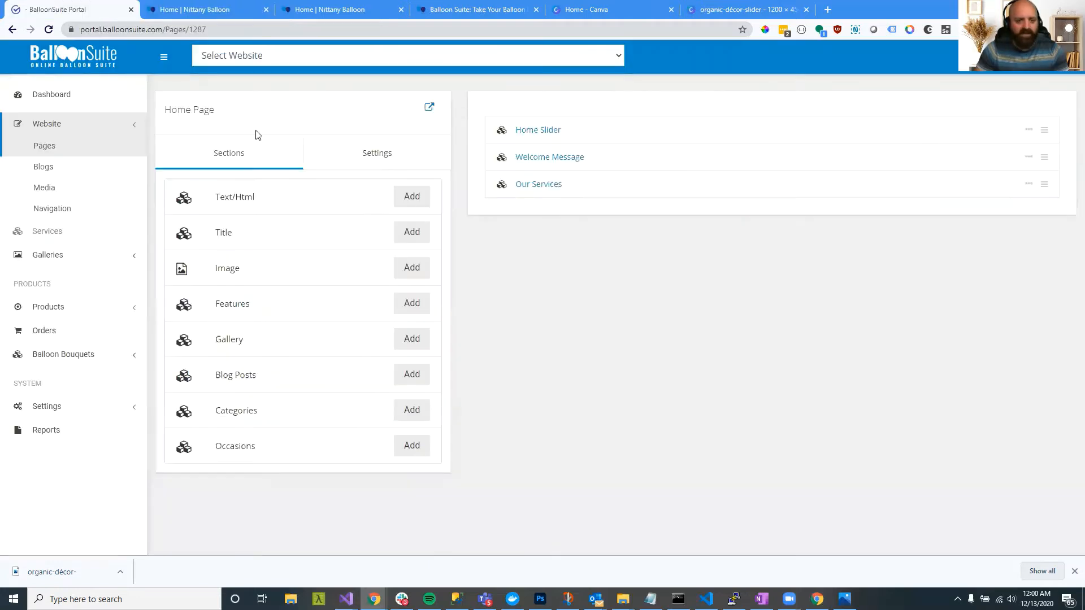
click(540, 157)
click(579, 254)
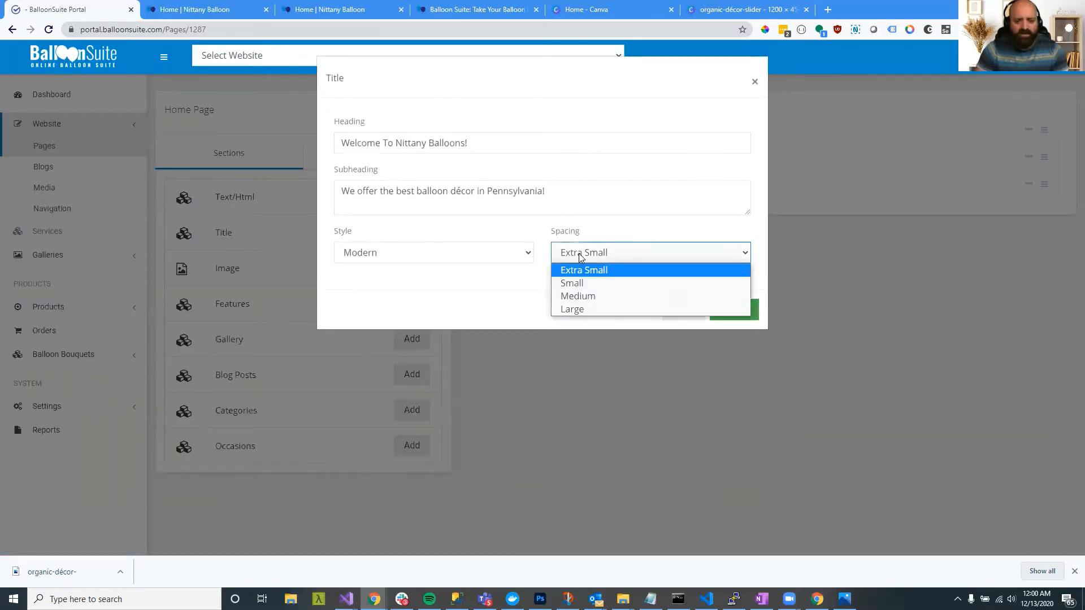
click(574, 307)
click(734, 311)
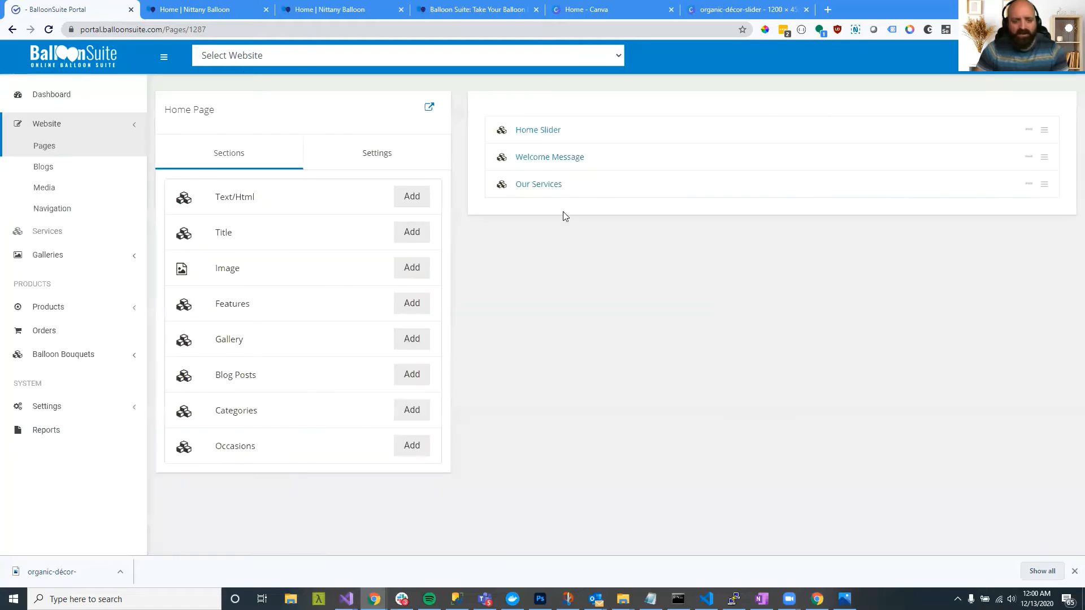
Step: Reload the Nittany Balloons site preview to check the welcome spacing and the feature cards, and return to the BalloonSuite portal
click(209, 17)
click(48, 30)
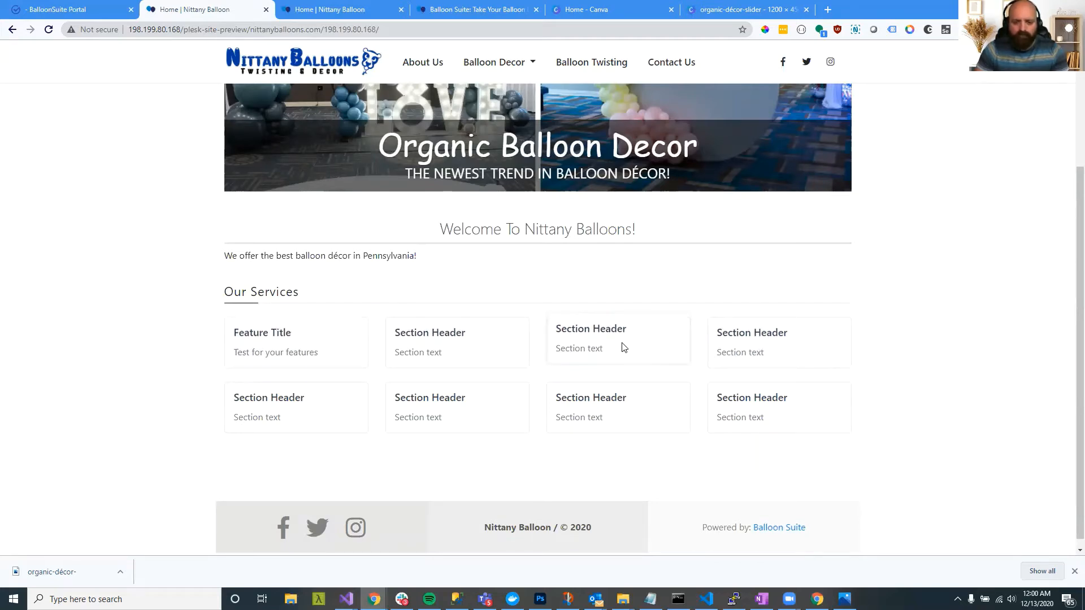
drag(622, 347, 563, 344)
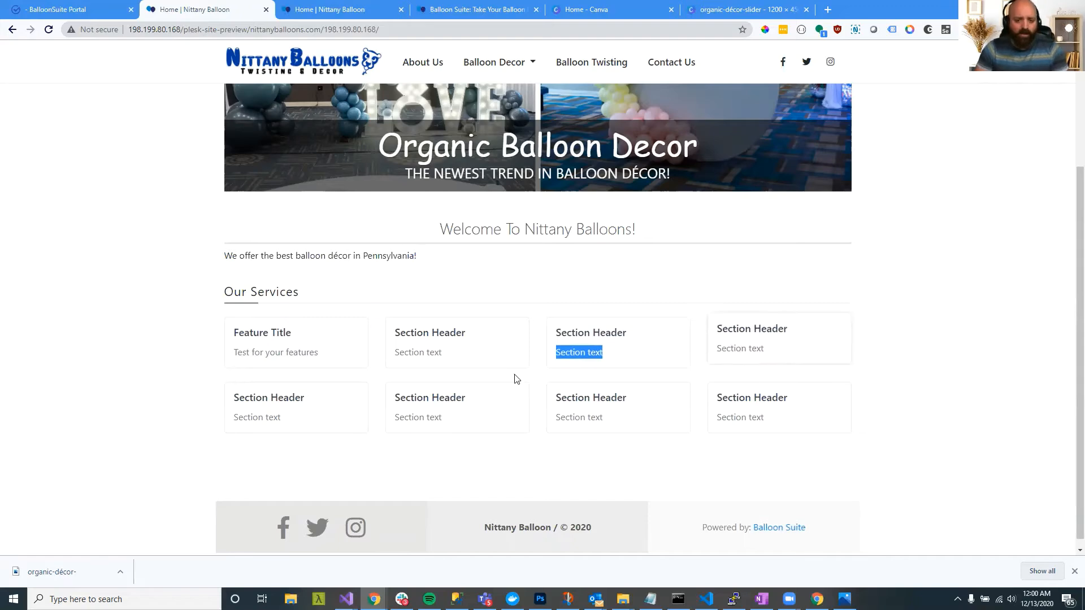
click(85, 9)
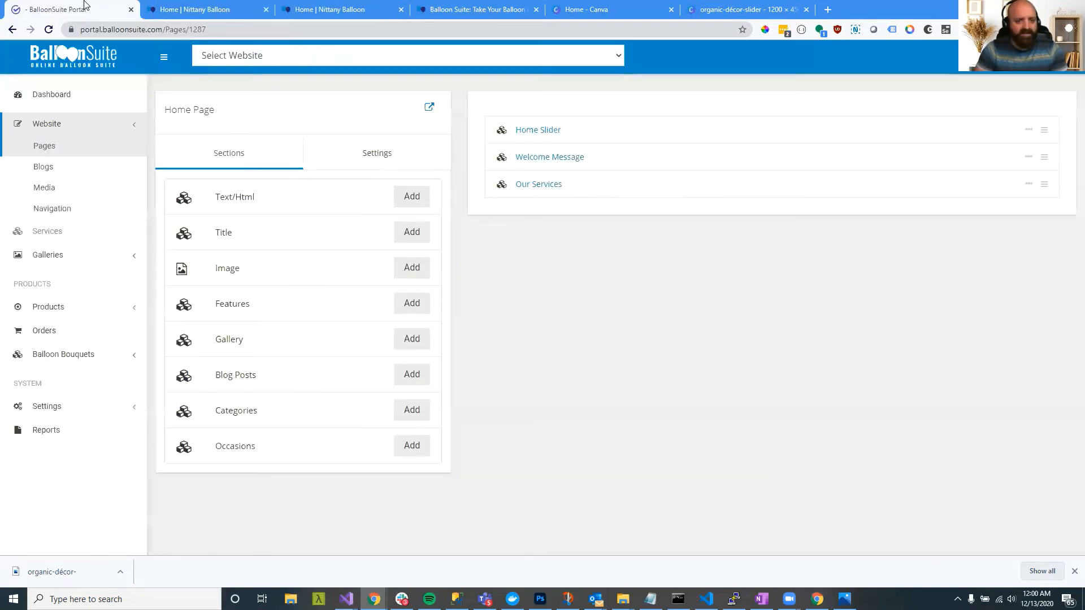
Step: Rename the first feature in the Our Services section to "Balloon Arches" and clear its description text
click(546, 184)
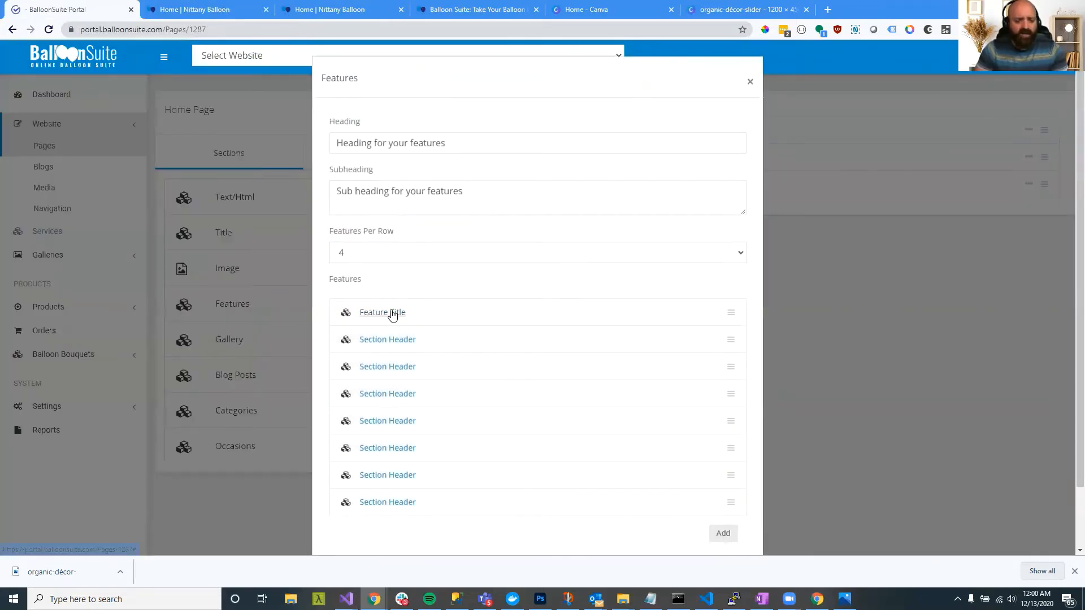
click(393, 314)
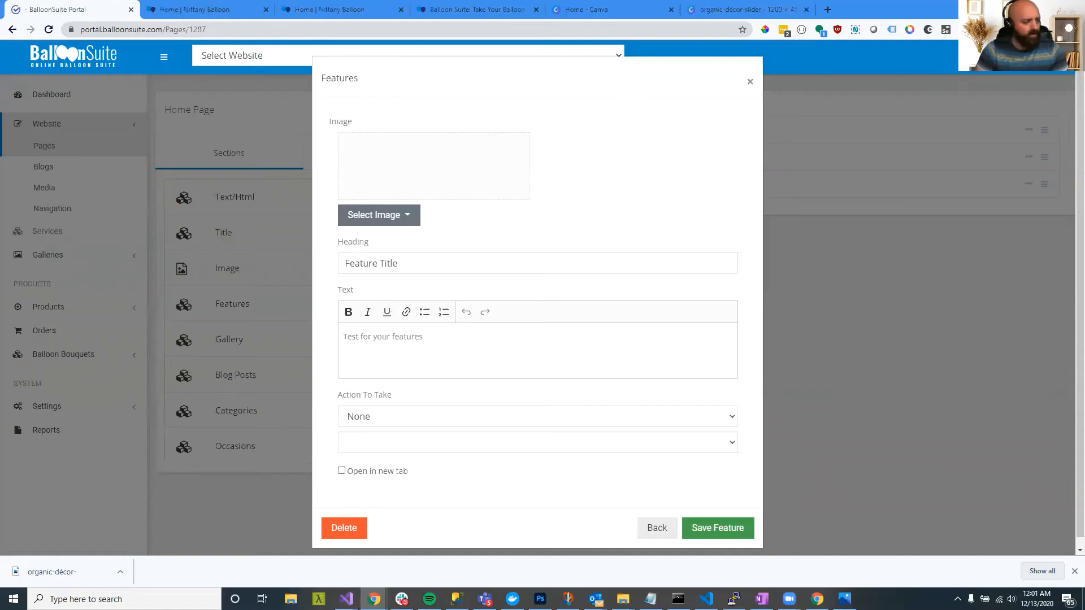
triple_click(394, 264)
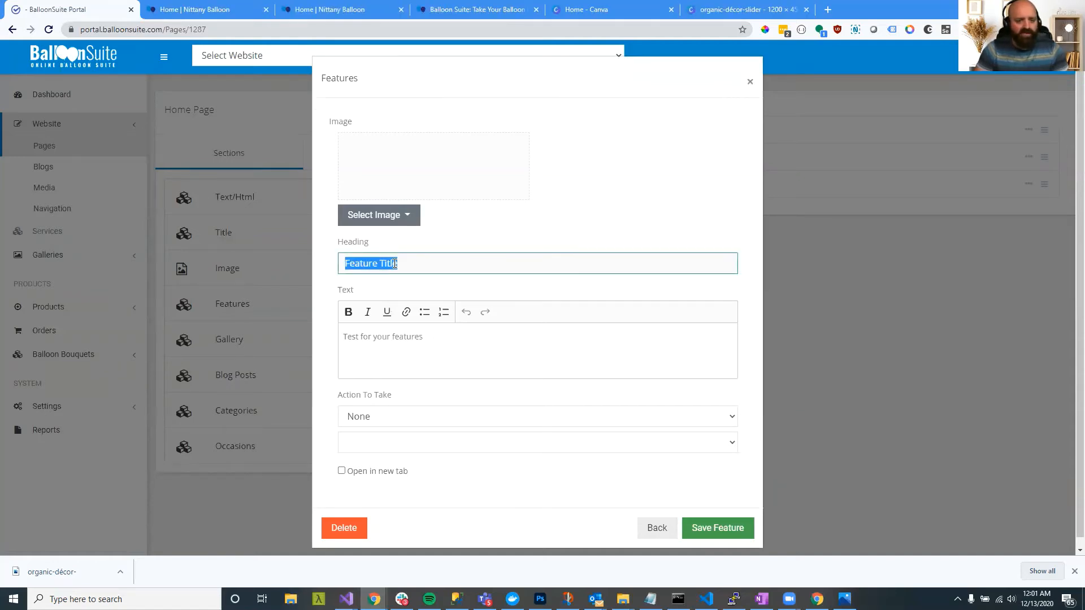
text(Balloon Arches)
click(412, 342)
triple_click(346, 339)
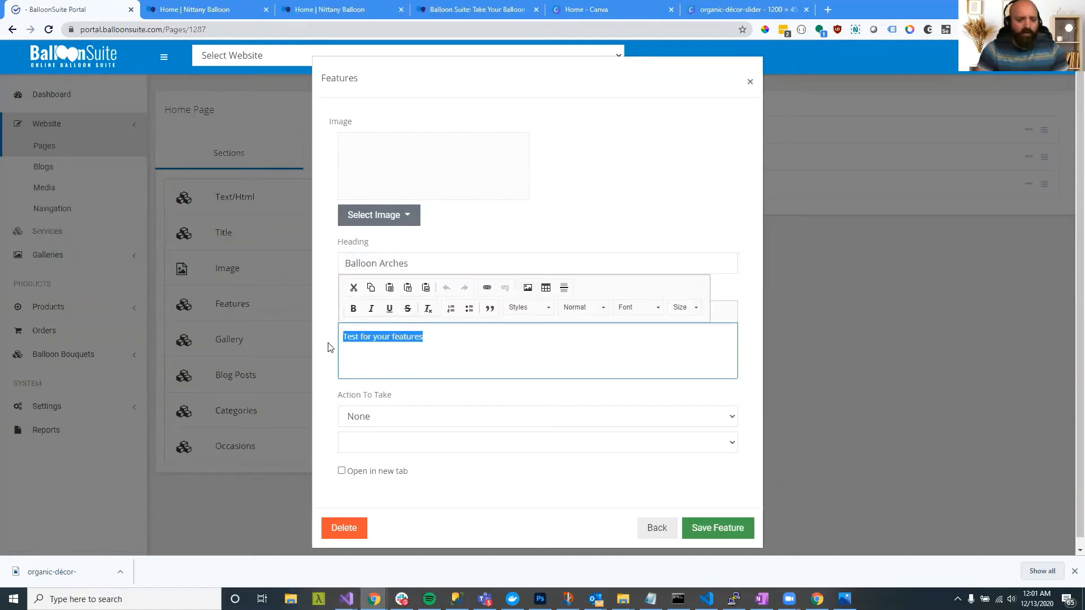
key(BackSpace)
click(327, 347)
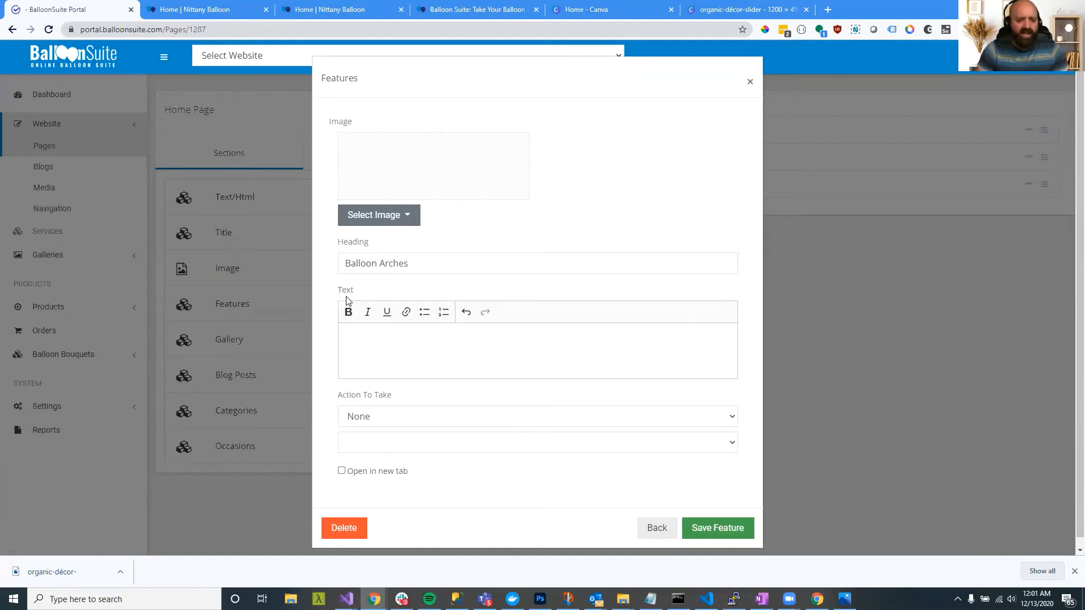
Step: Make the Balloon Arches feature go to the Balloon Arches page, and save both the feature and the Our Services section
click(362, 424)
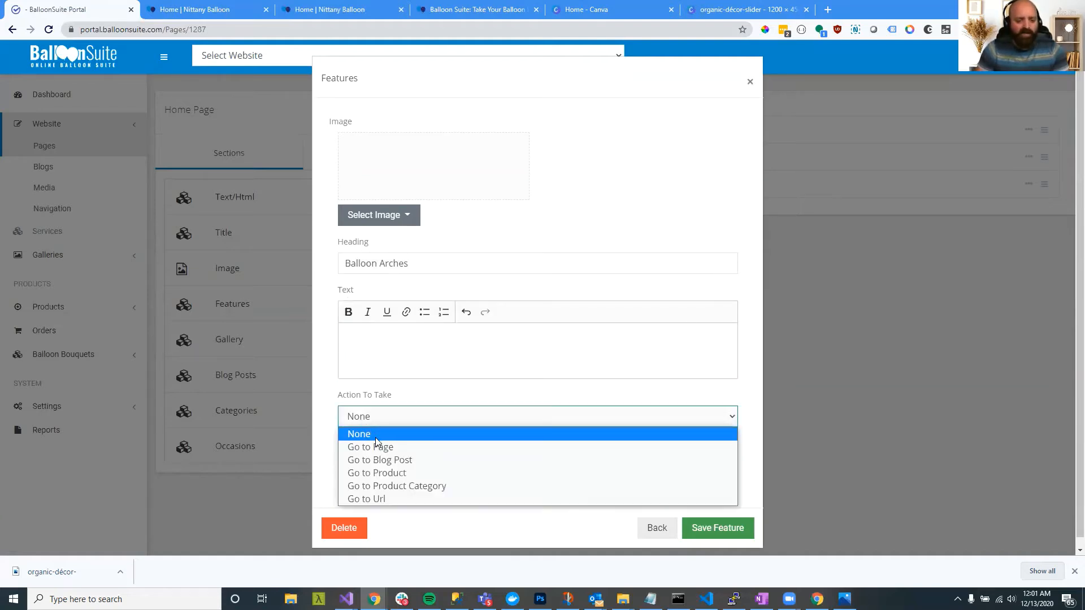
click(377, 444)
click(380, 443)
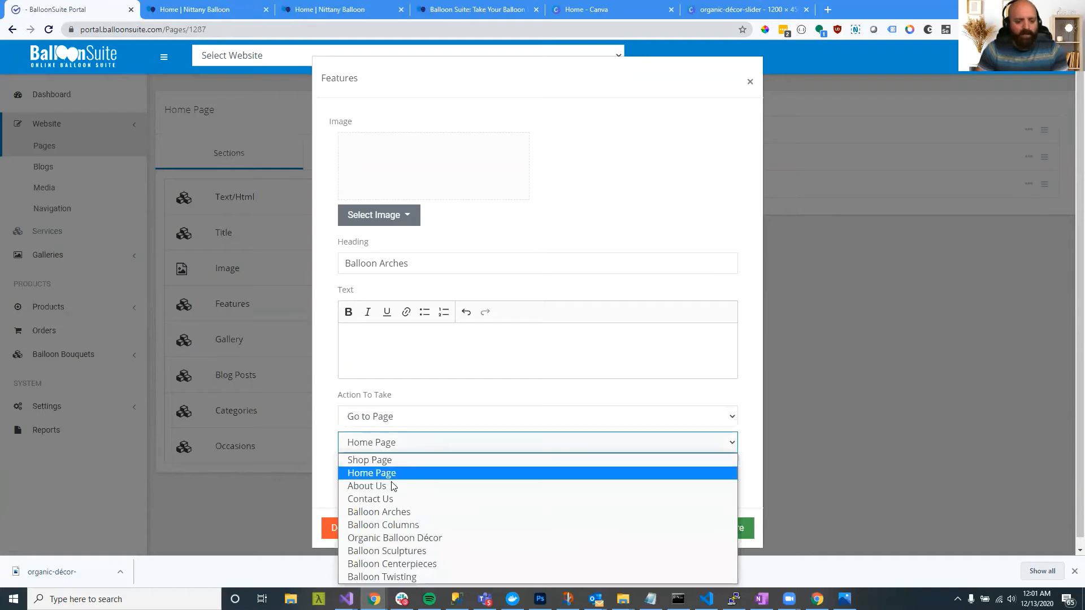
click(388, 512)
click(702, 530)
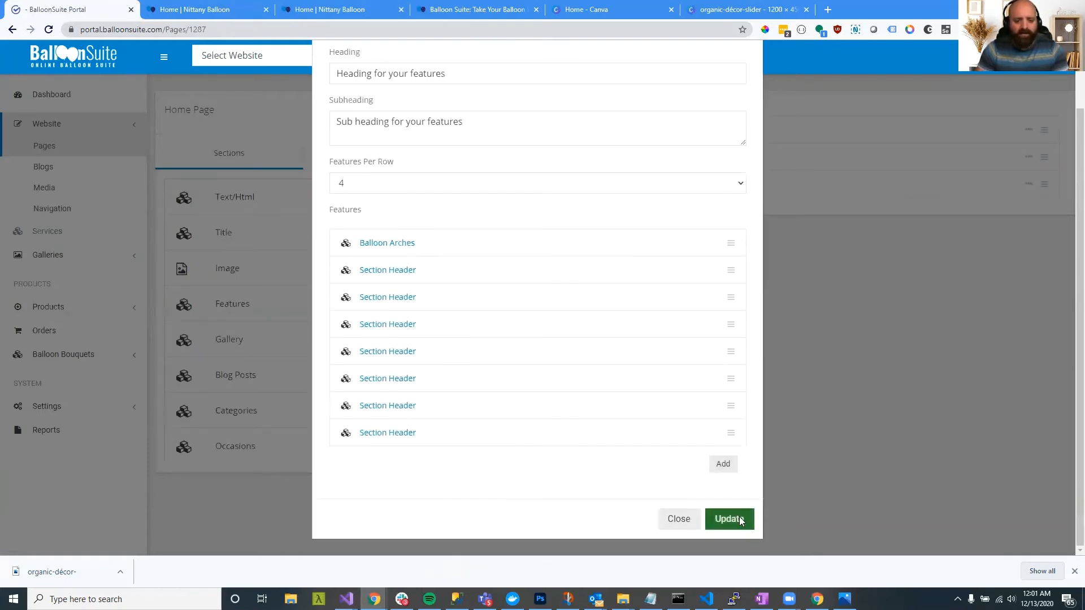
click(735, 518)
Step: Reload the Nittany Balloons site preview, follow the Balloon Arches feature to check its page address, and return to the home page's features
click(220, 14)
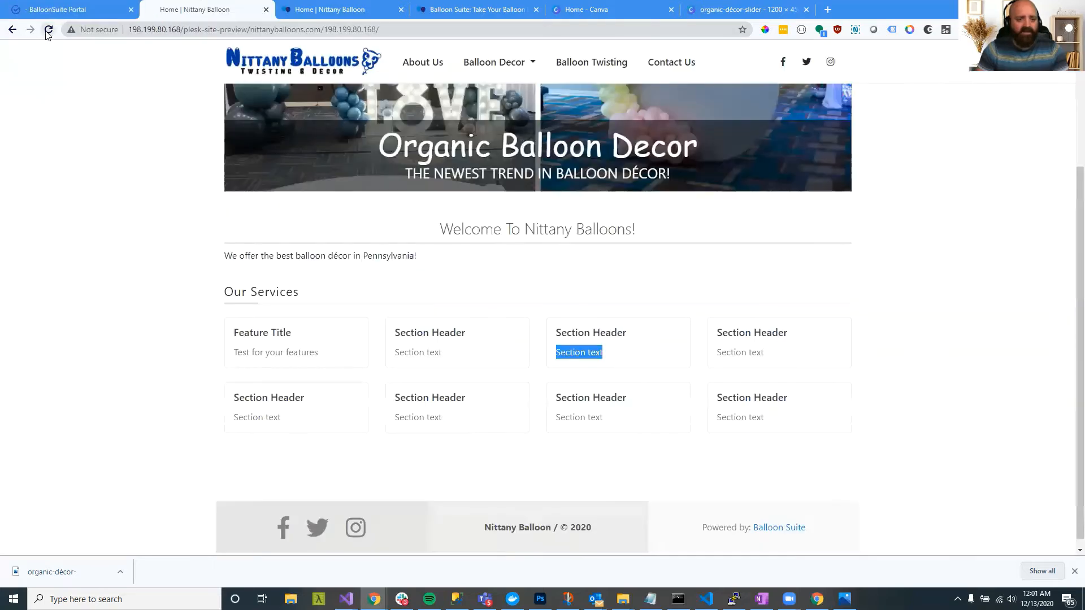
click(48, 31)
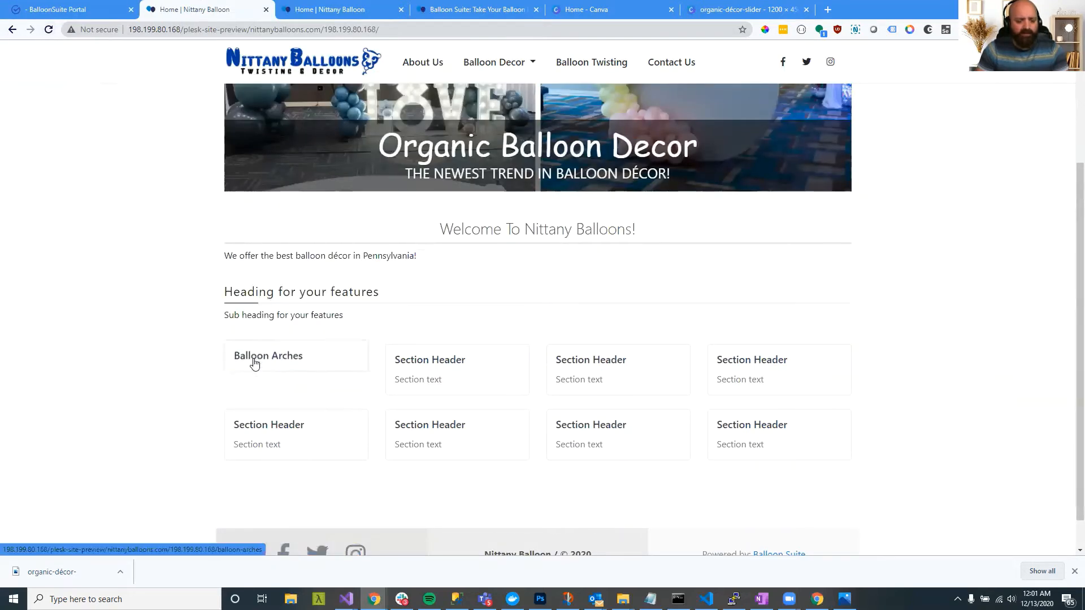
click(283, 362)
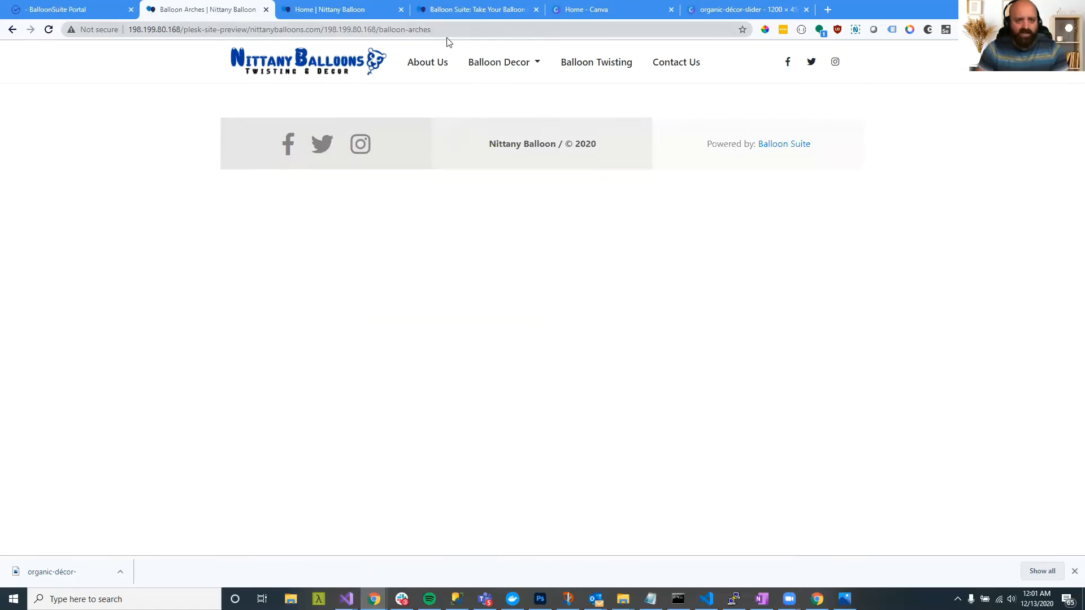
drag(431, 29, 393, 33)
click(307, 58)
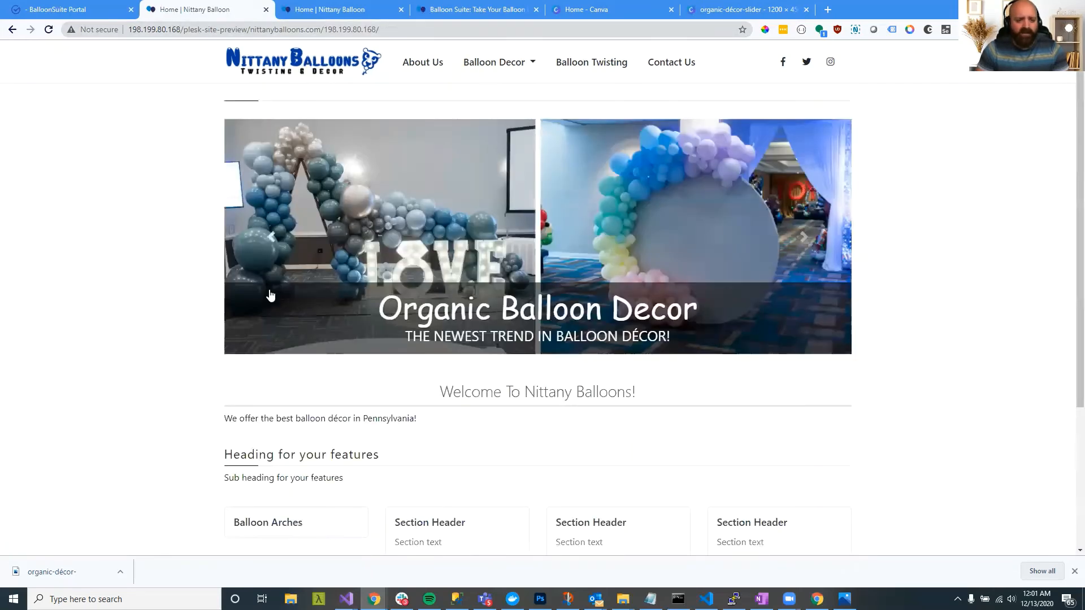
scroll(271, 317, down, 3)
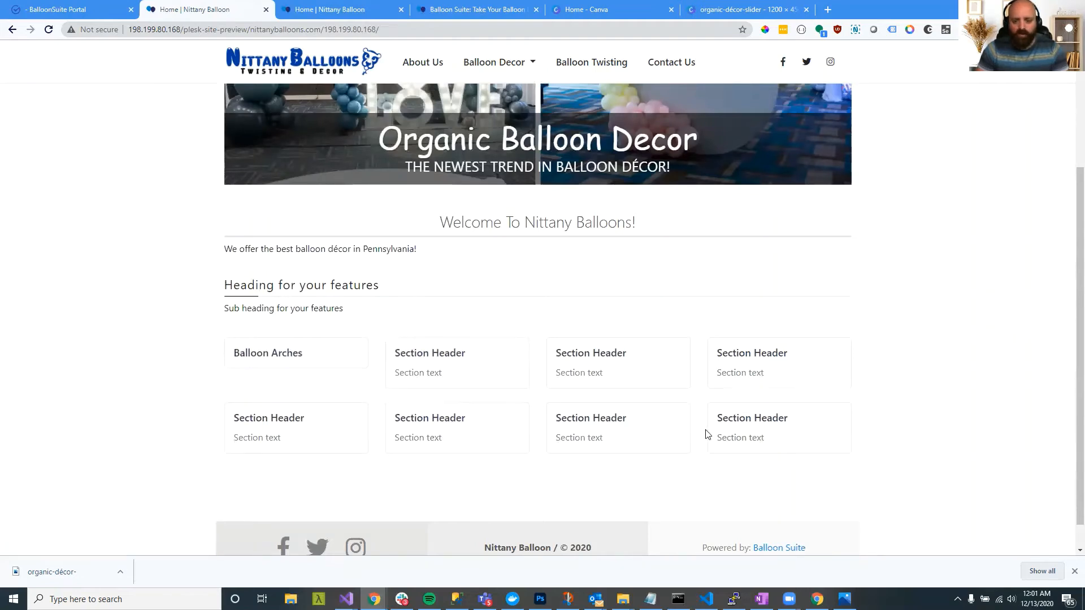
Step: Back in the BalloonSuite portal, review the Our Services feature list and the Balloon Centerpieces settings, and close them without saving
click(81, 5)
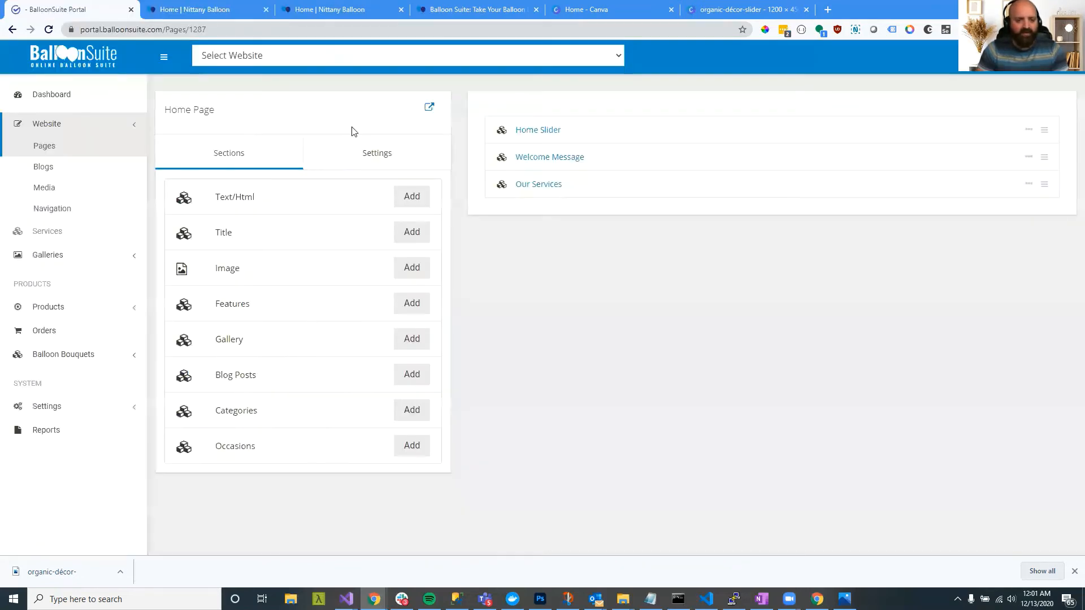
click(528, 184)
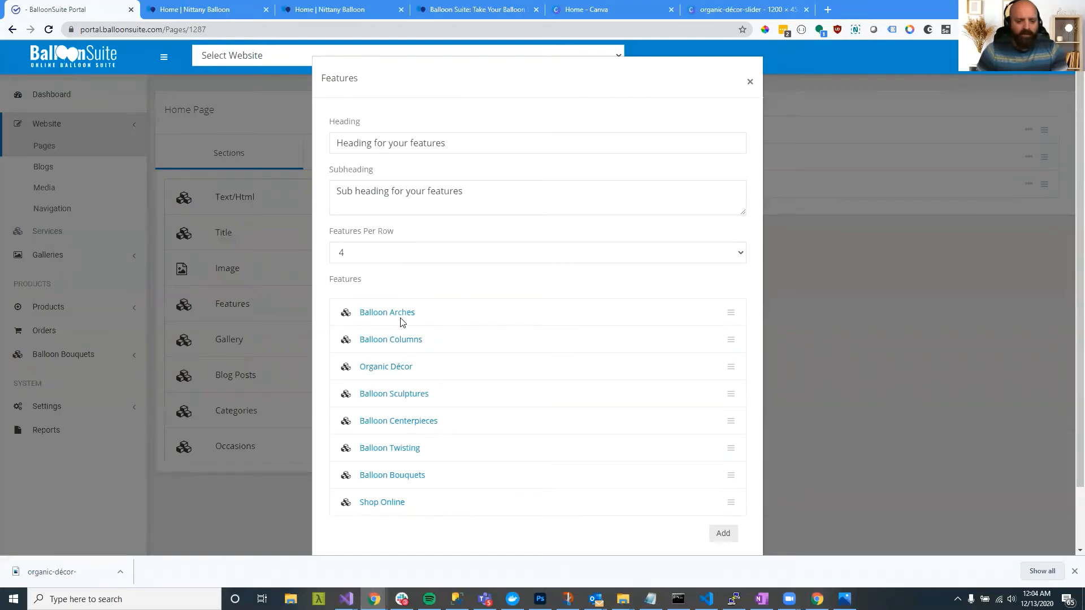
click(387, 423)
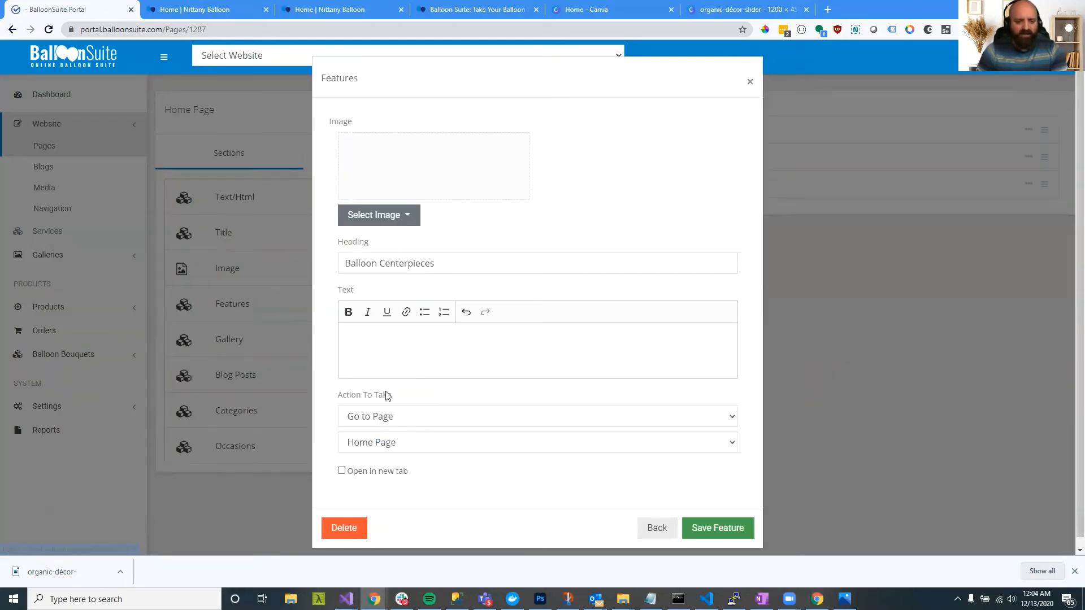
click(657, 527)
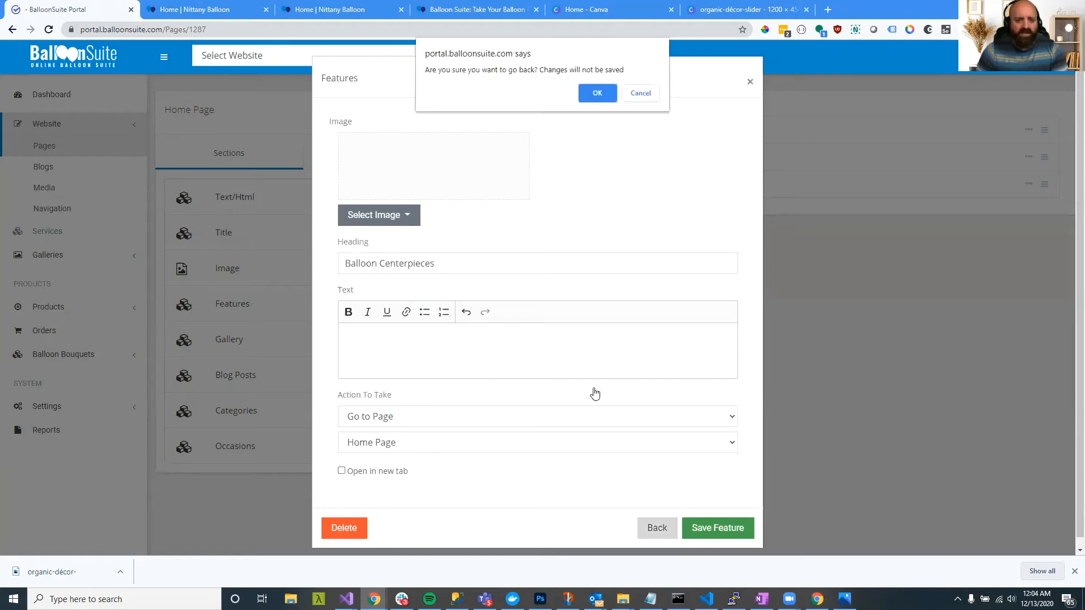
click(597, 93)
click(750, 83)
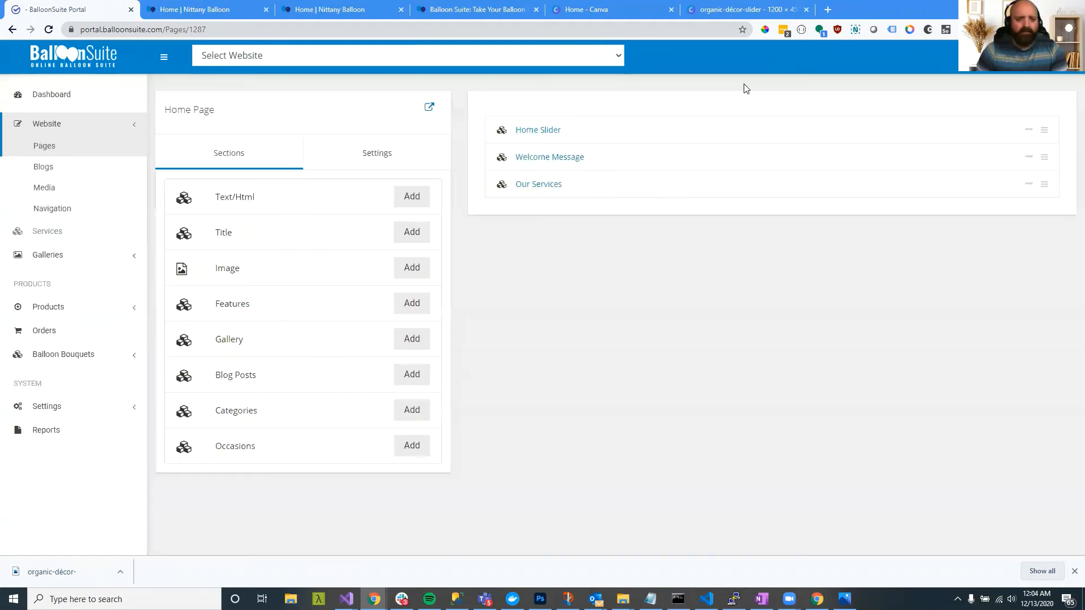
Step: In the Nittany Balloons site preview, follow the Organic Décor feature to check its page address, and return to the home page's features
click(198, 4)
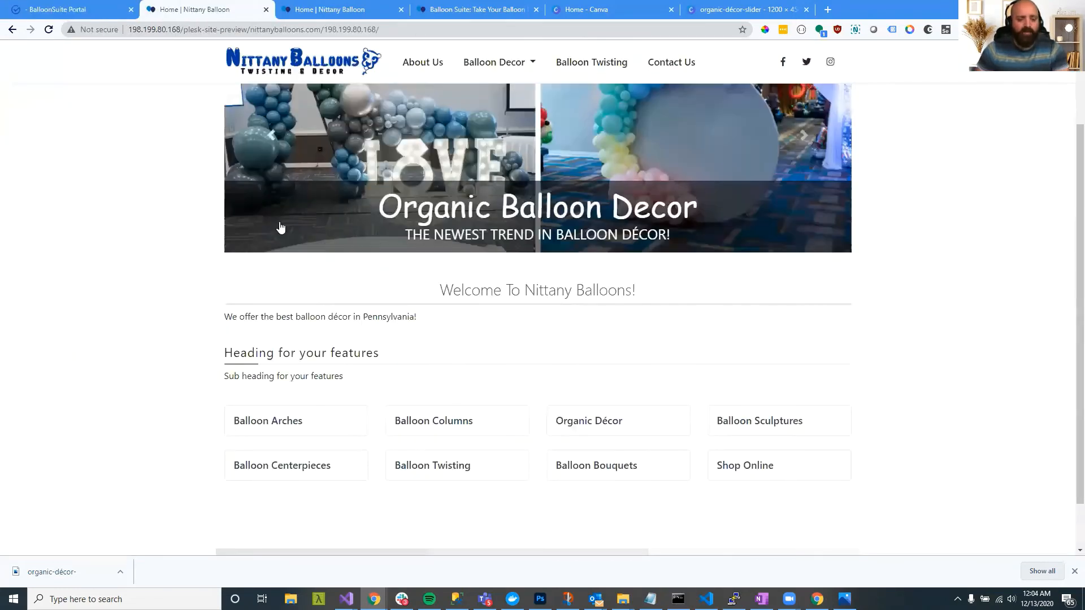
click(577, 431)
drag(454, 29, 386, 29)
click(14, 31)
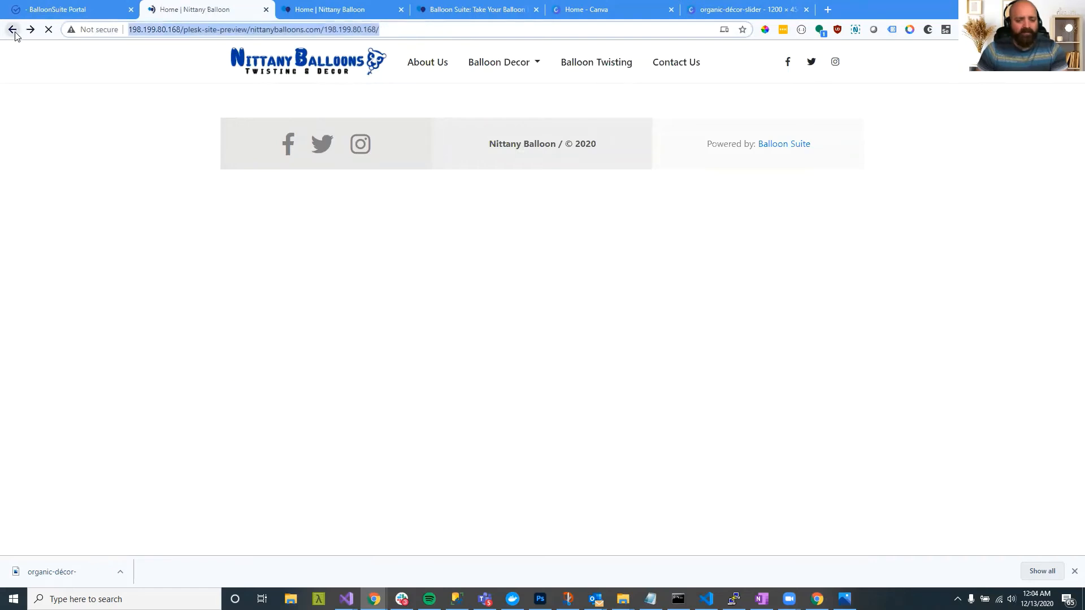
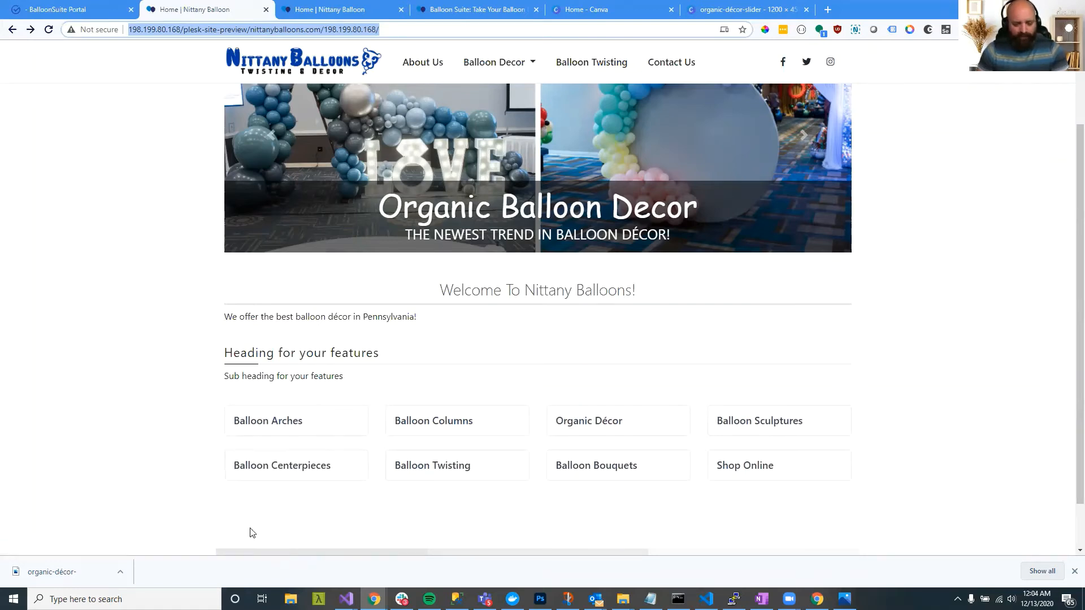
scroll(249, 479, down, 1)
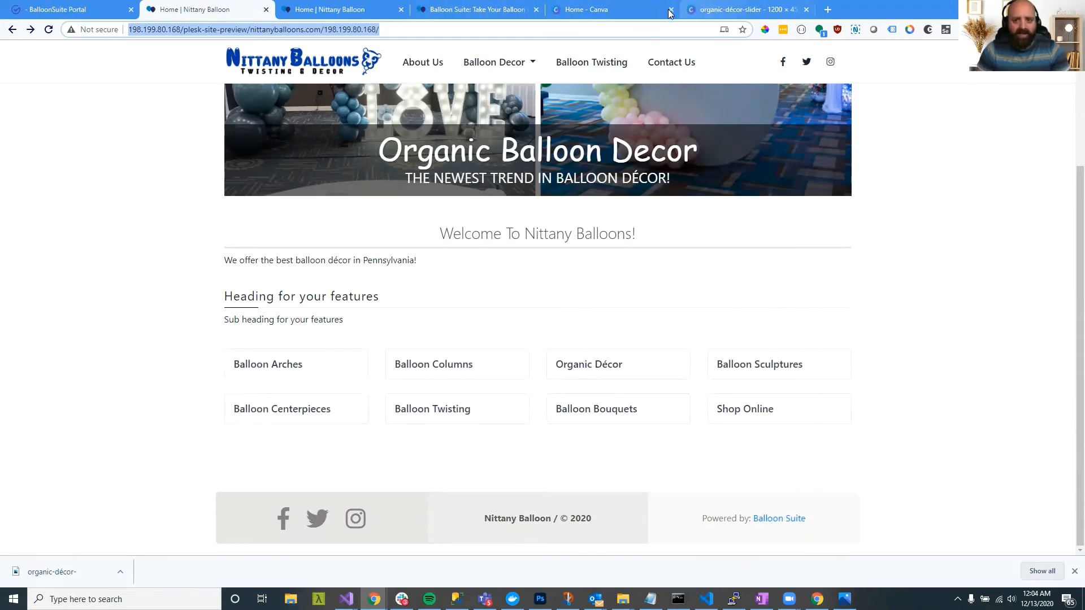
Step: Switch to Canva, create a blank 500 x 500 px design from the recent custom sizes, and show the uploaded images
click(650, 9)
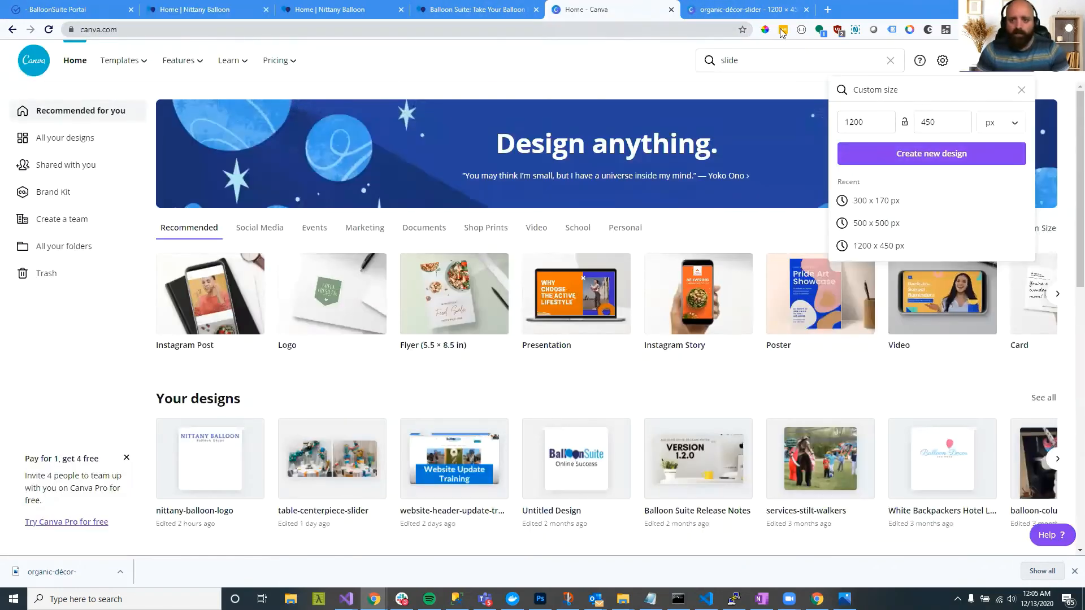
click(741, 9)
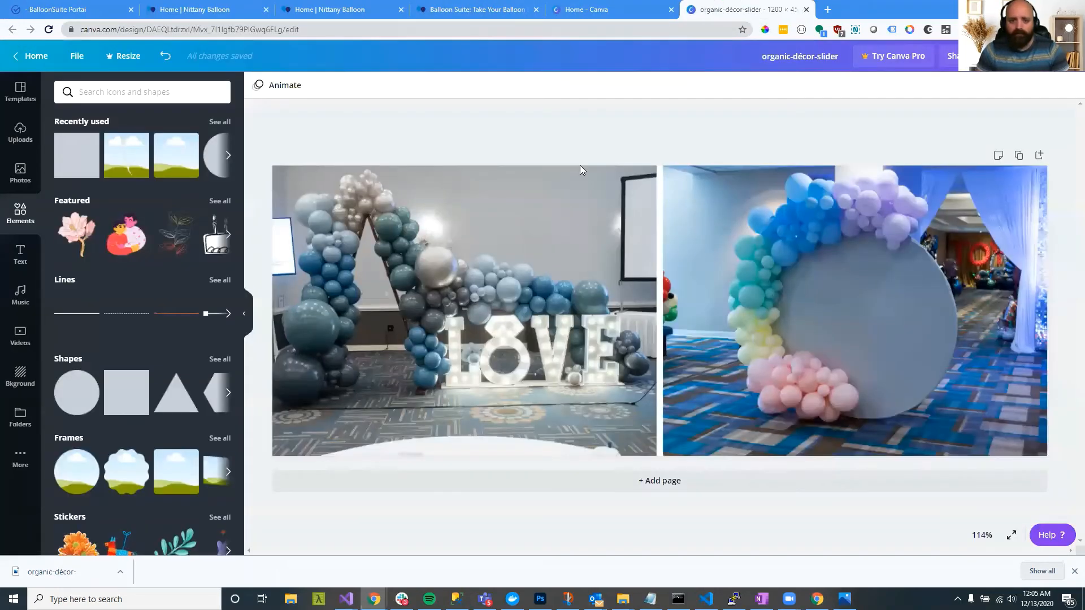
click(631, 8)
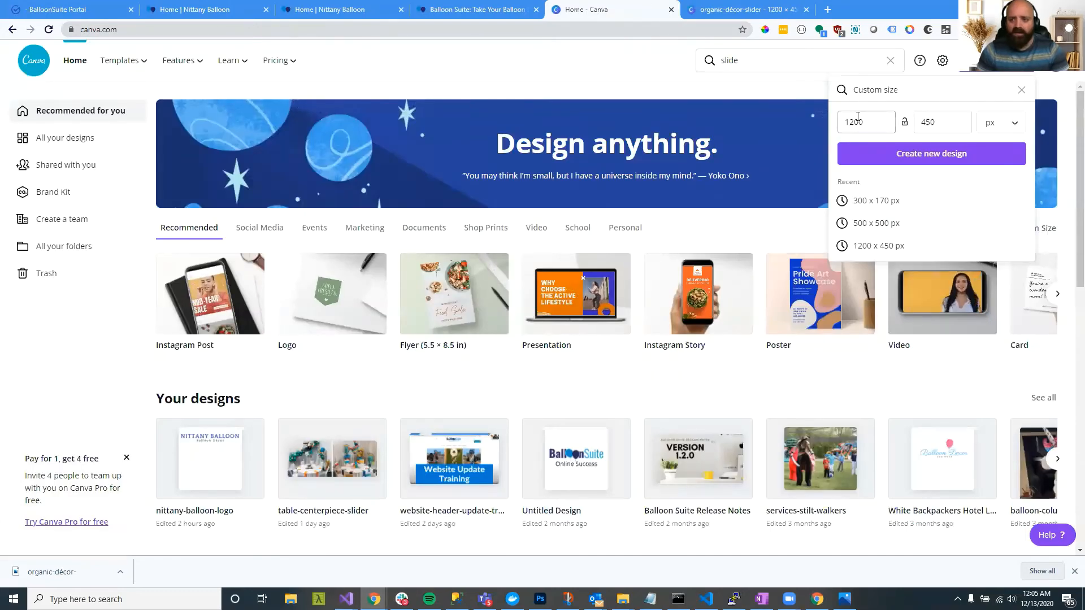
click(867, 224)
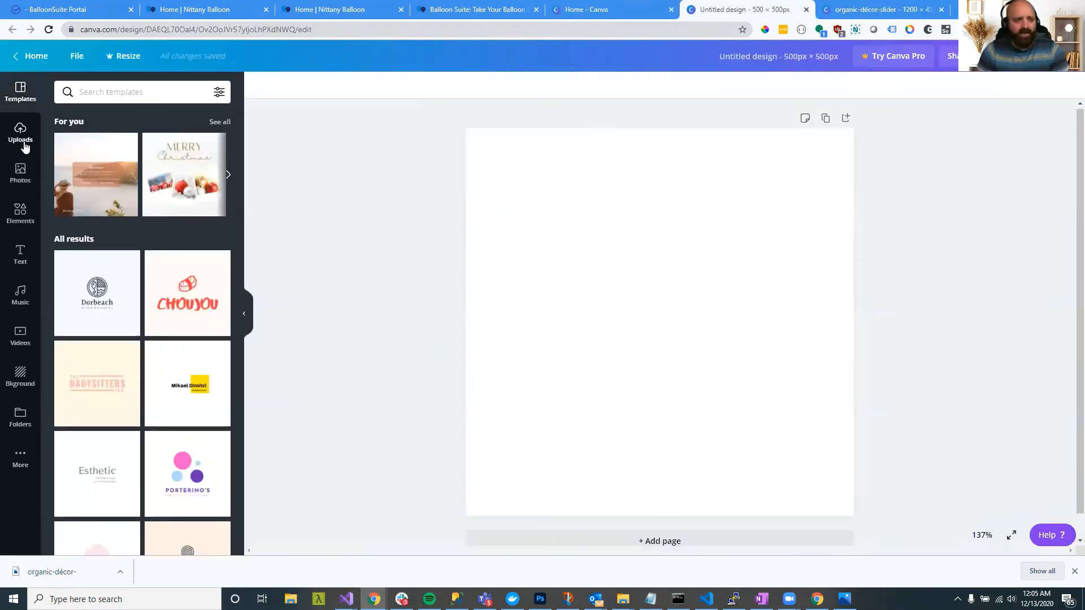
click(24, 144)
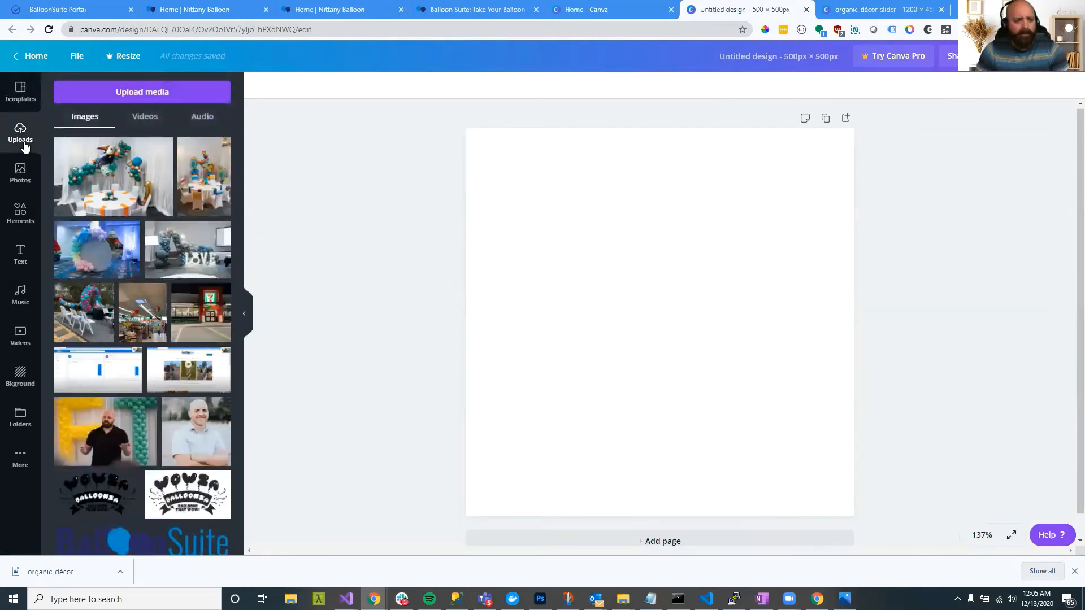
Step: Try the uploaded LOVE balloon photo as the design's full background, shift its crop slightly, and delete it
drag(155, 232, 498, 223)
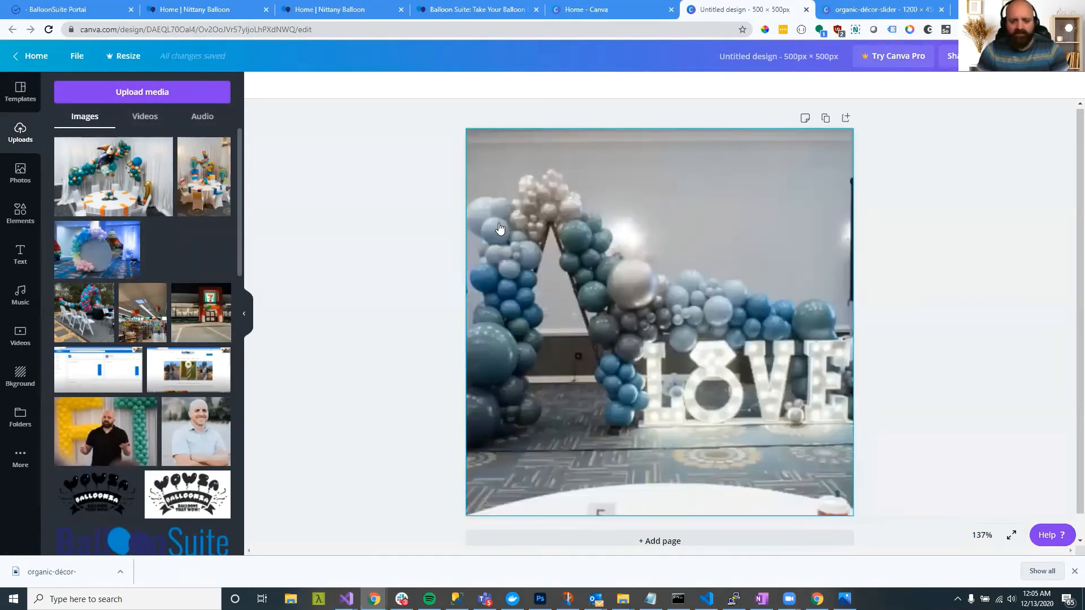
double_click(505, 228)
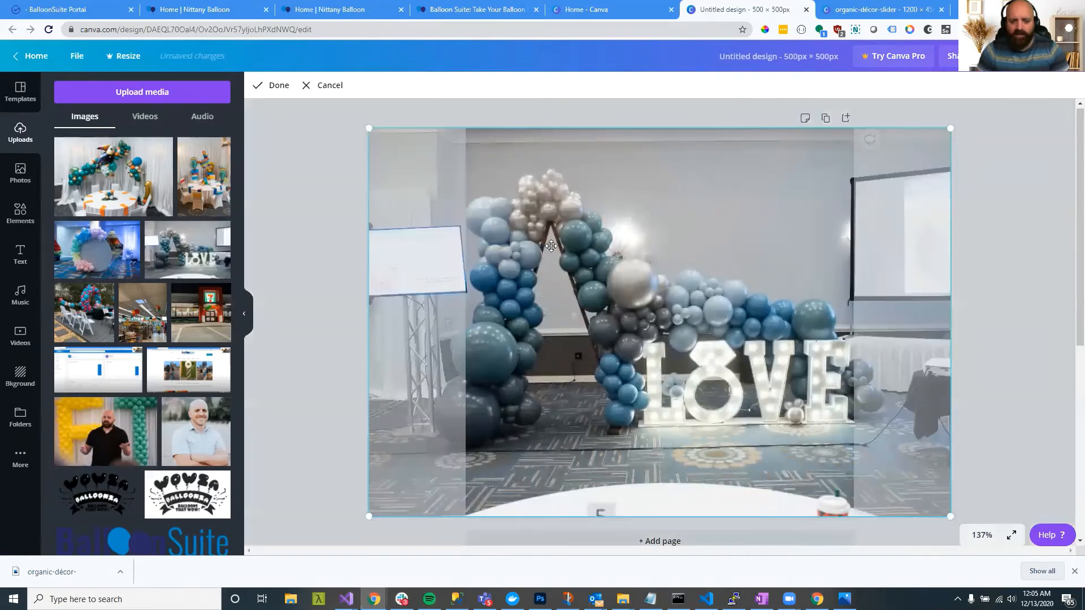
drag(551, 246, 559, 246)
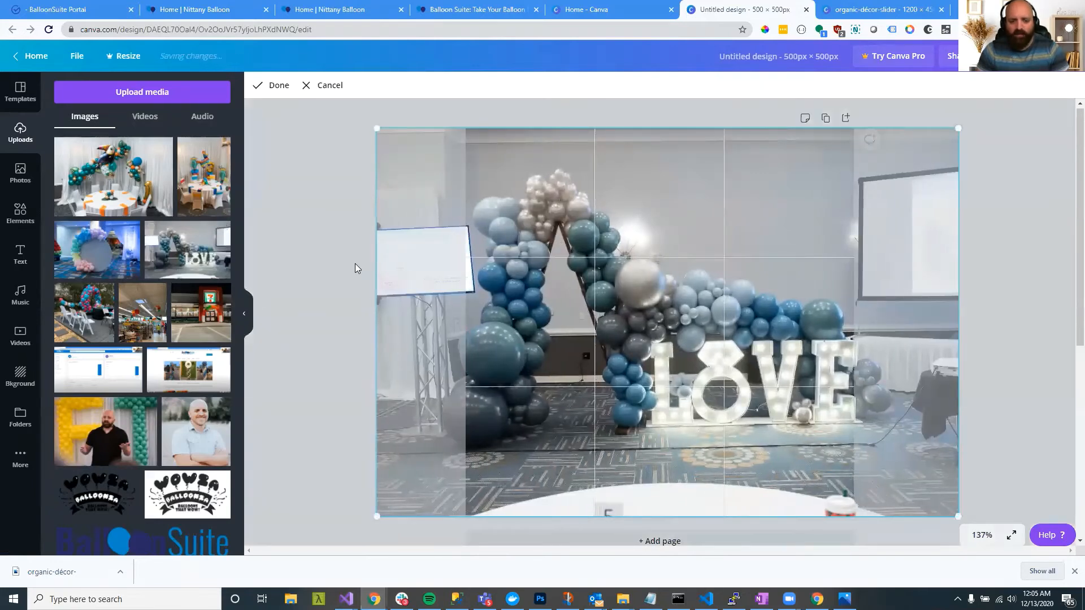
click(355, 264)
click(541, 277)
key(Delete)
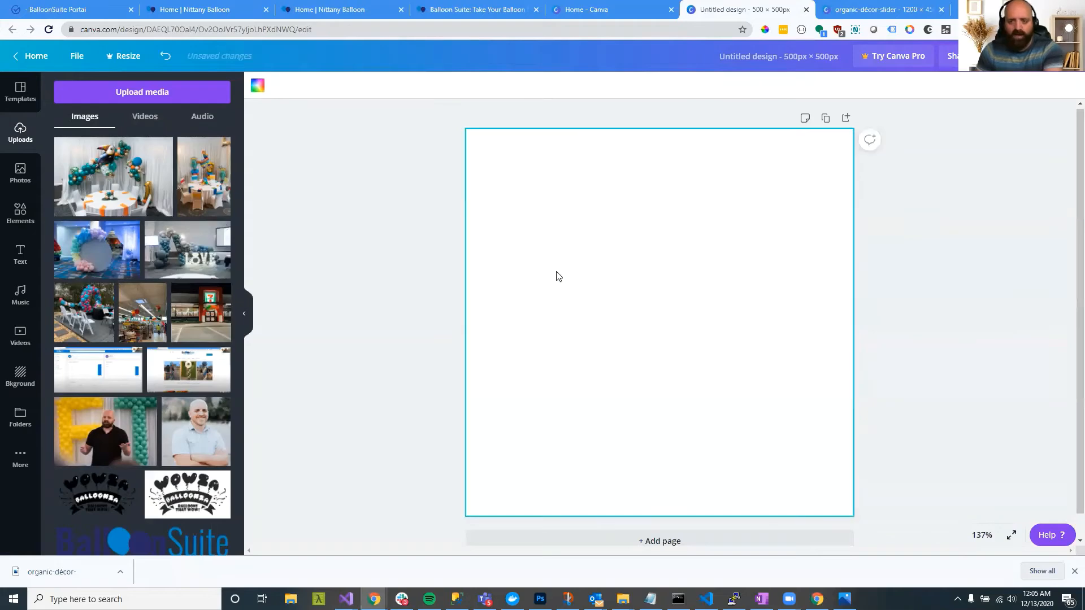
Step: Check the publishing options of the blank 500 x 500 px design, and close the design without saving
click(953, 55)
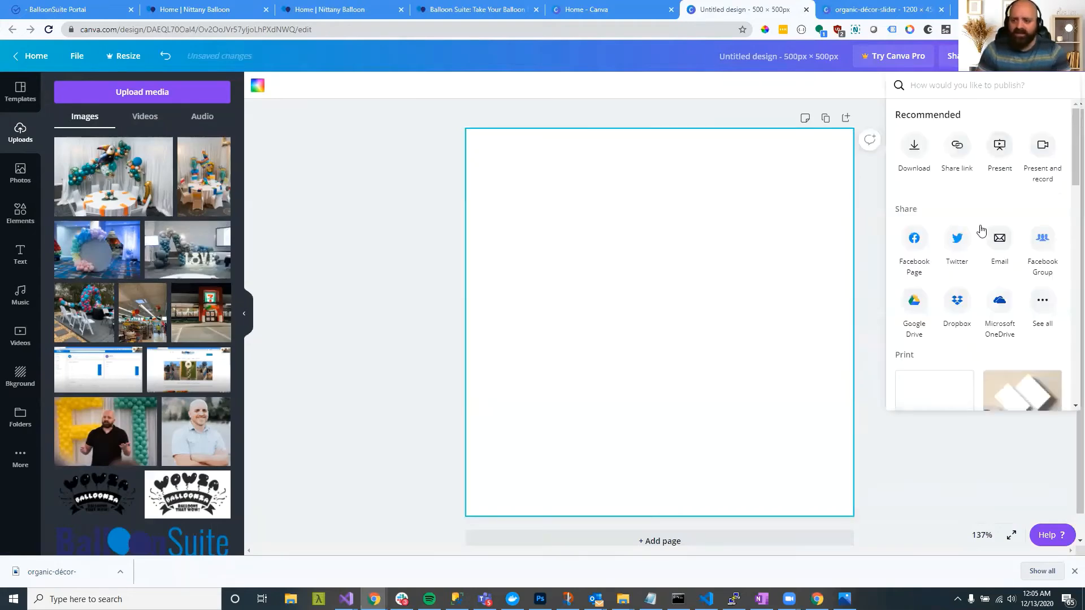
scroll(1021, 285, down, 10)
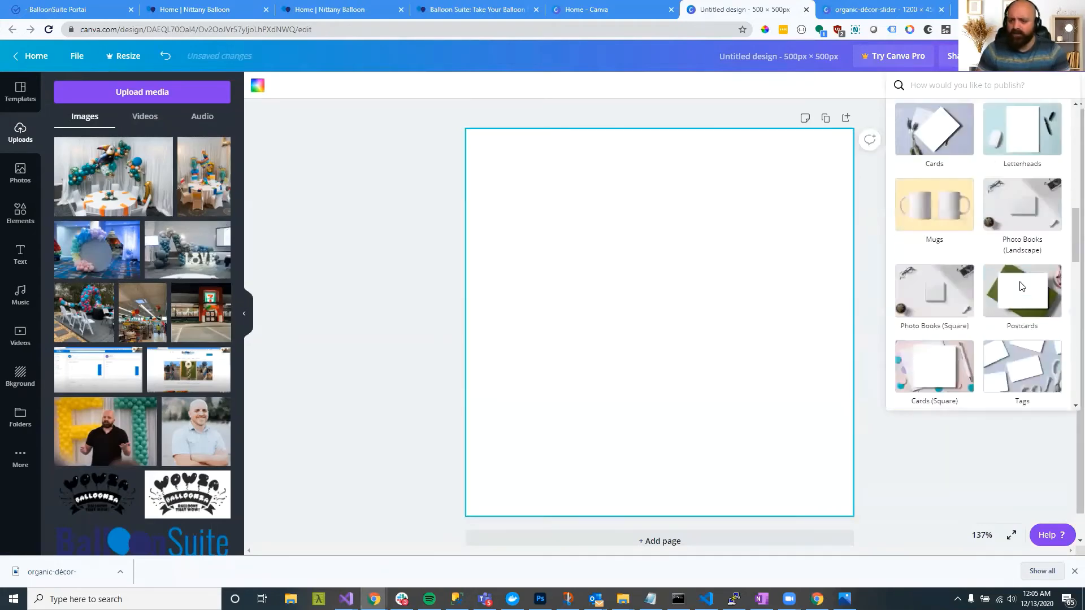
click(427, 184)
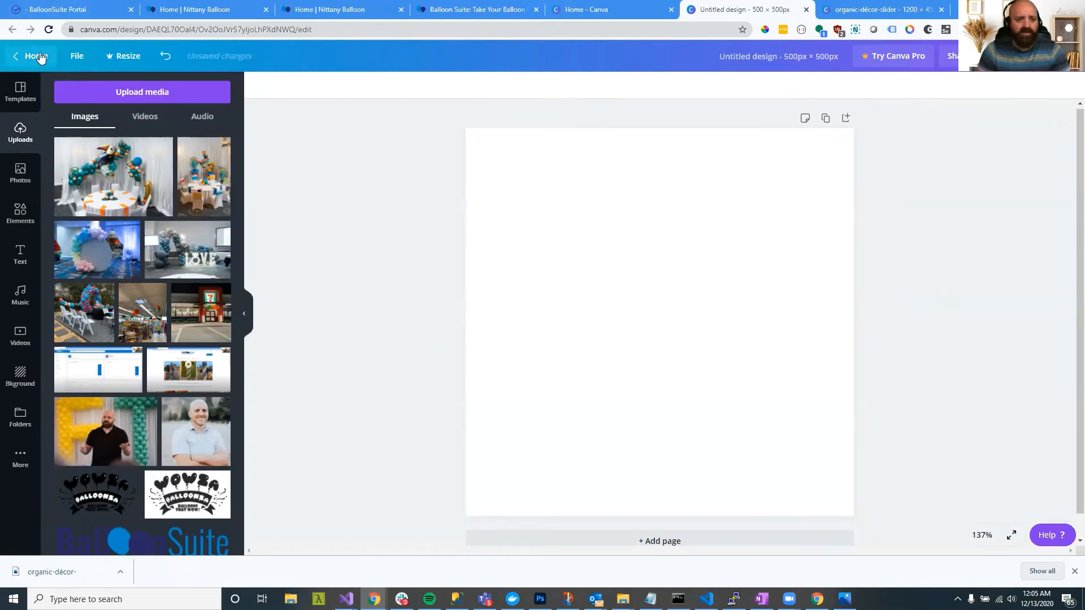
click(807, 10)
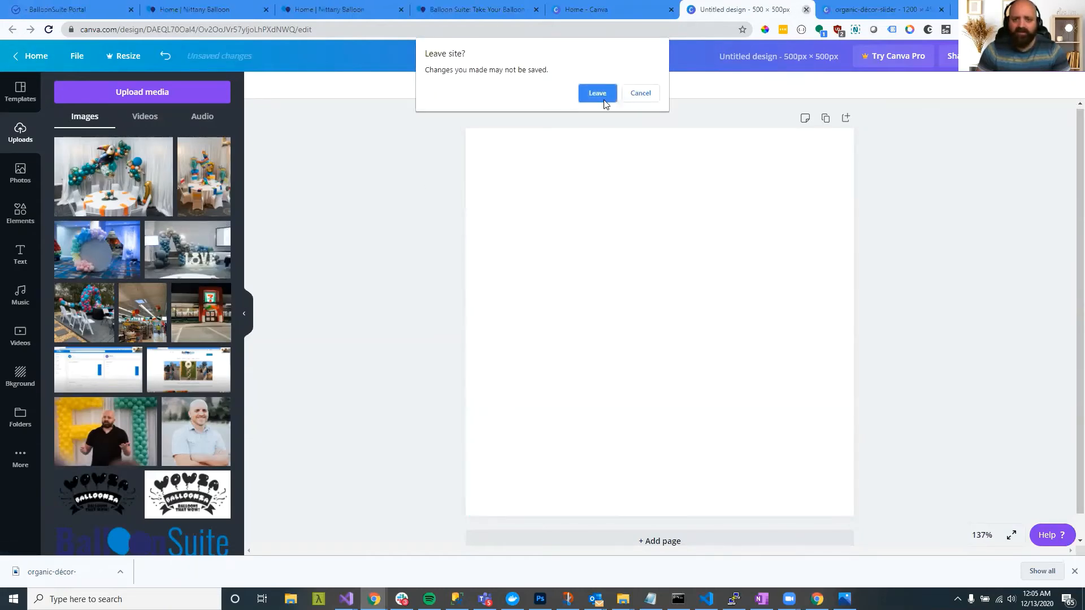
click(597, 93)
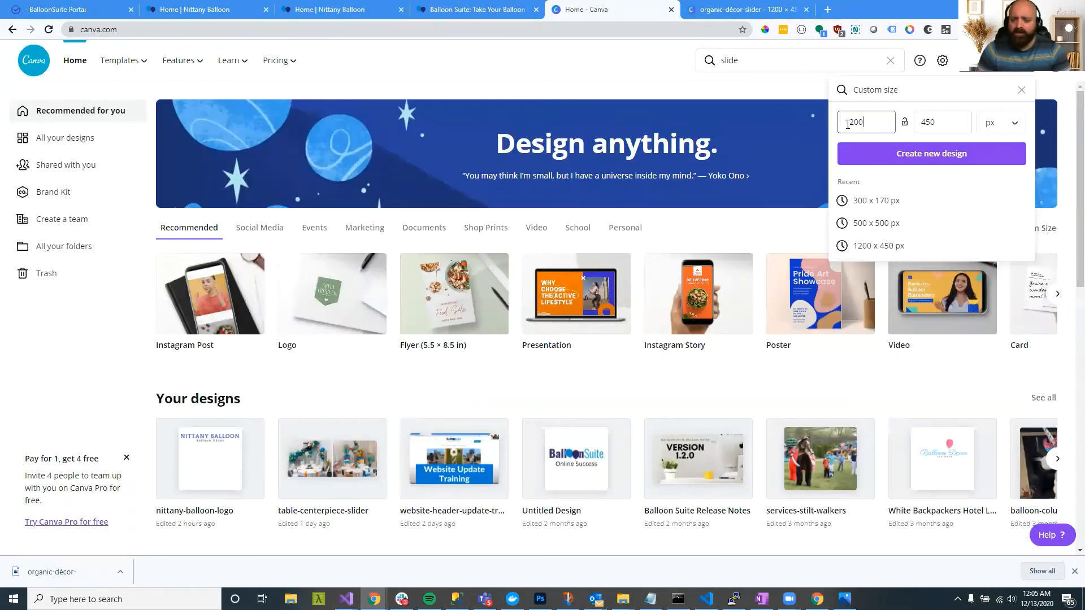
Step: Create a new blank Canva design with a custom size of 500 x 350 px
key(ctrl+a)
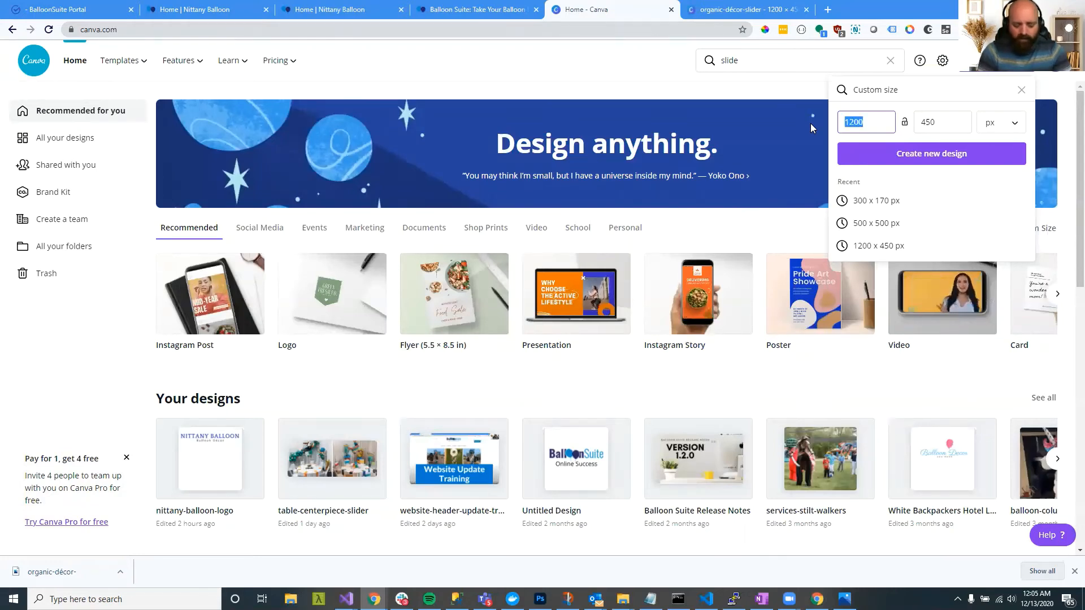
text(500)
key(Tab)
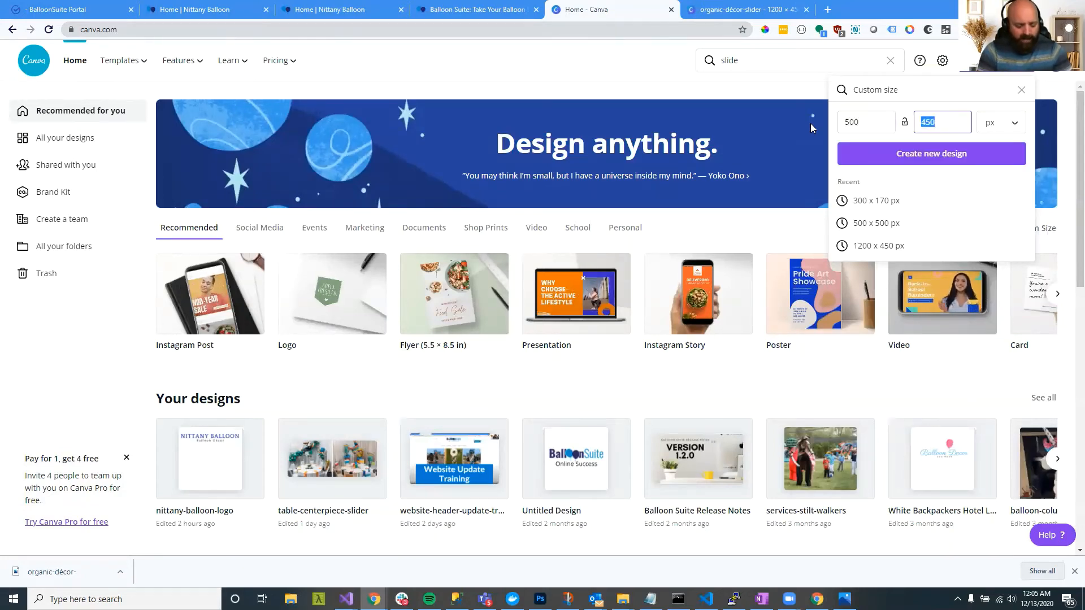
text(350)
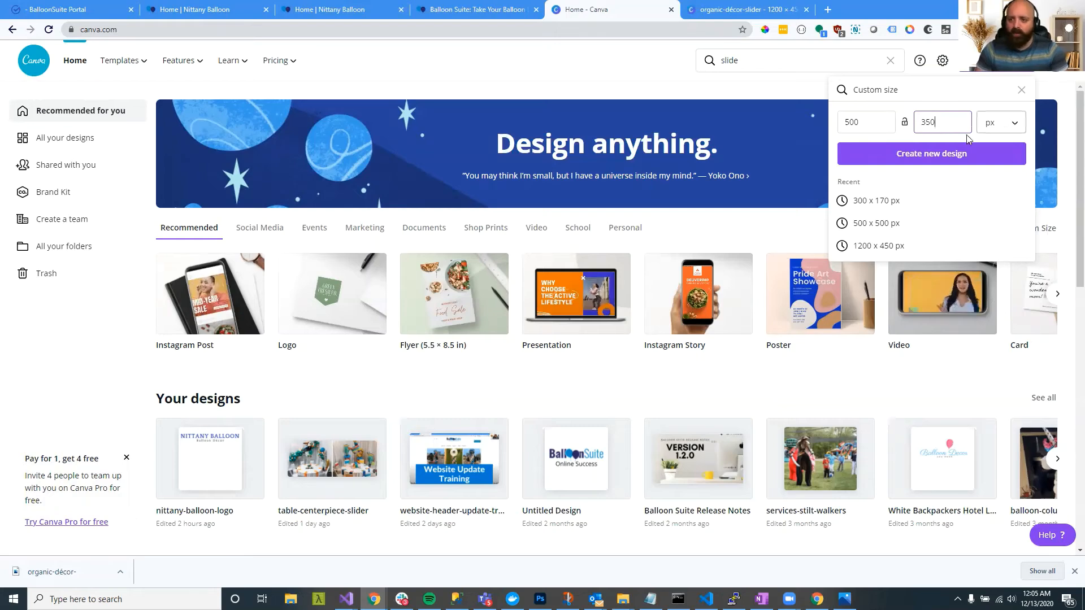
click(961, 153)
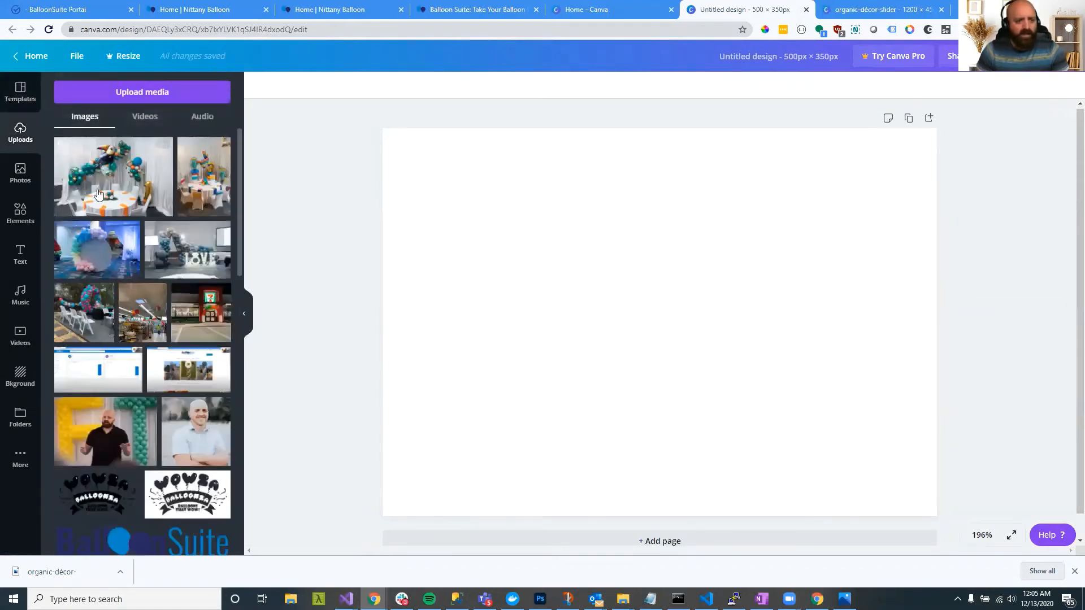
Step: Fill the design with the uploaded LOVE balloon photo and enlarge it within its crop to frame the balloon arch and letters
drag(169, 261, 396, 180)
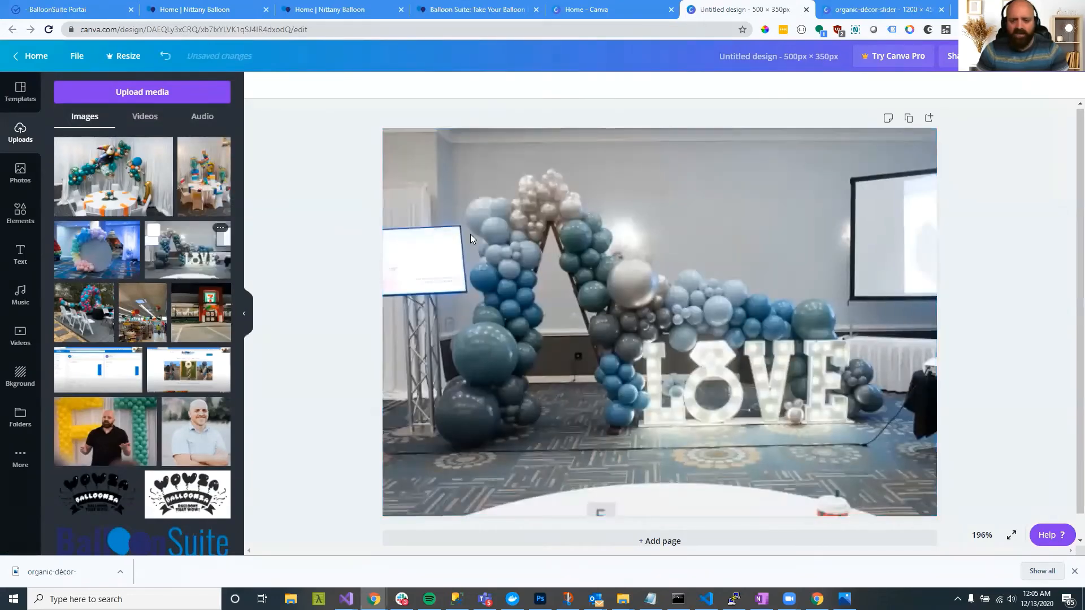
double_click(449, 322)
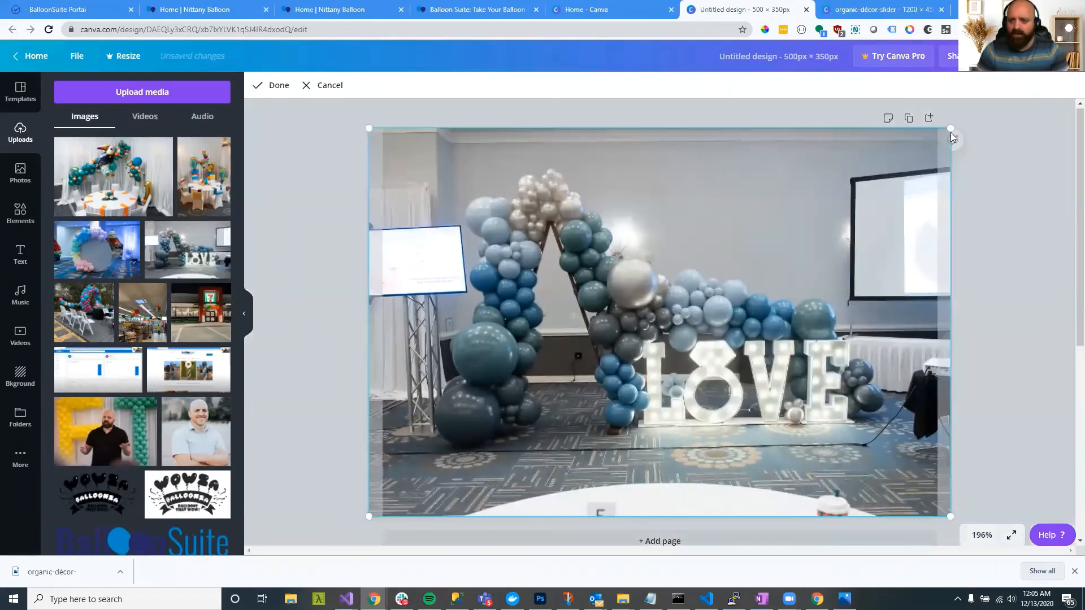
drag(961, 122, 993, 100)
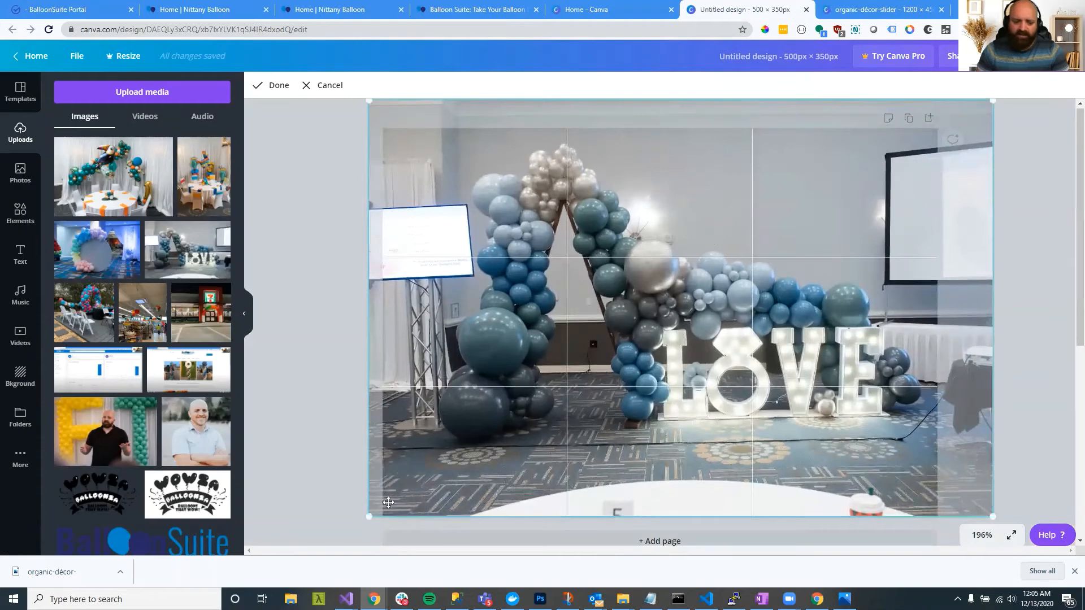
drag(368, 515, 325, 559)
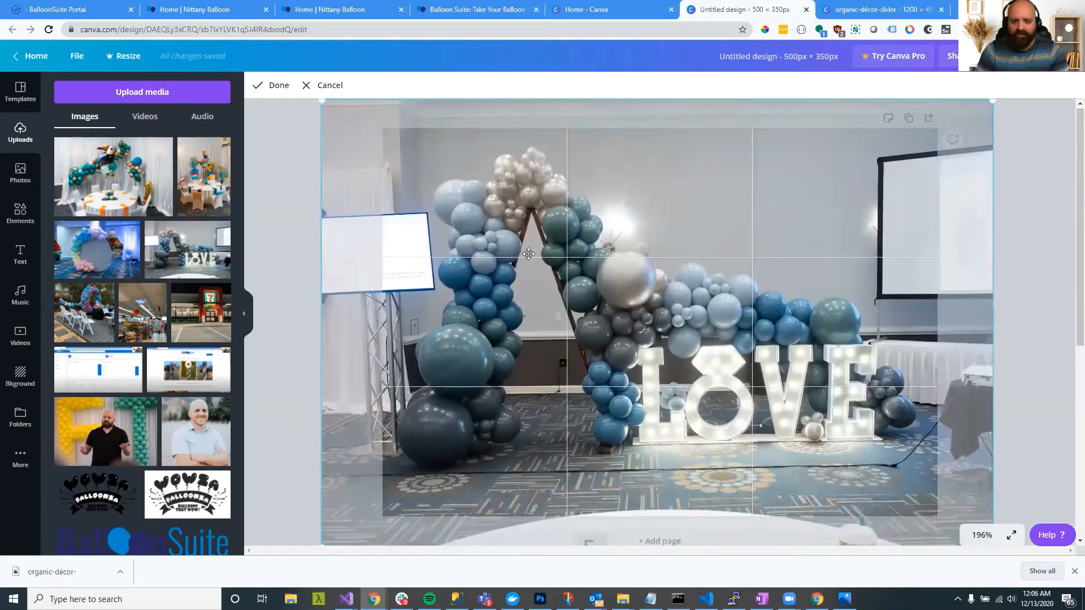
click(305, 260)
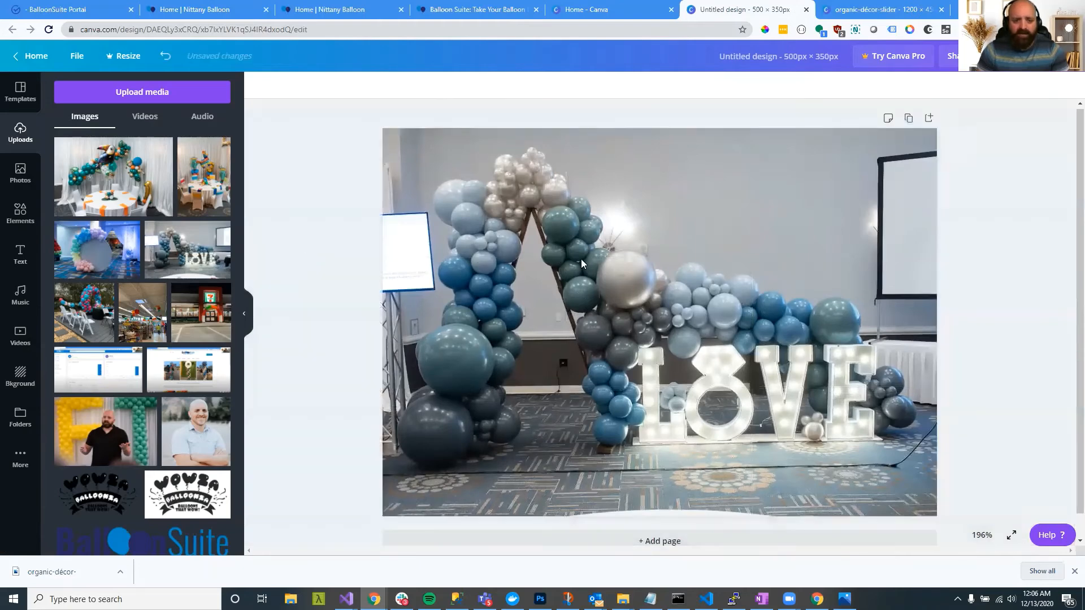
double_click(605, 256)
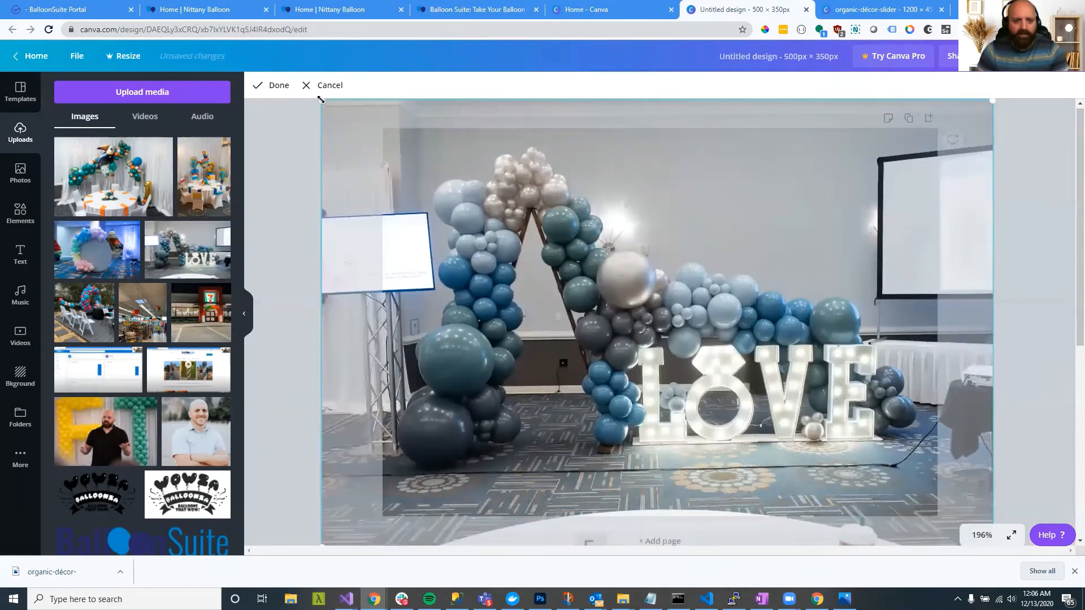
click(293, 152)
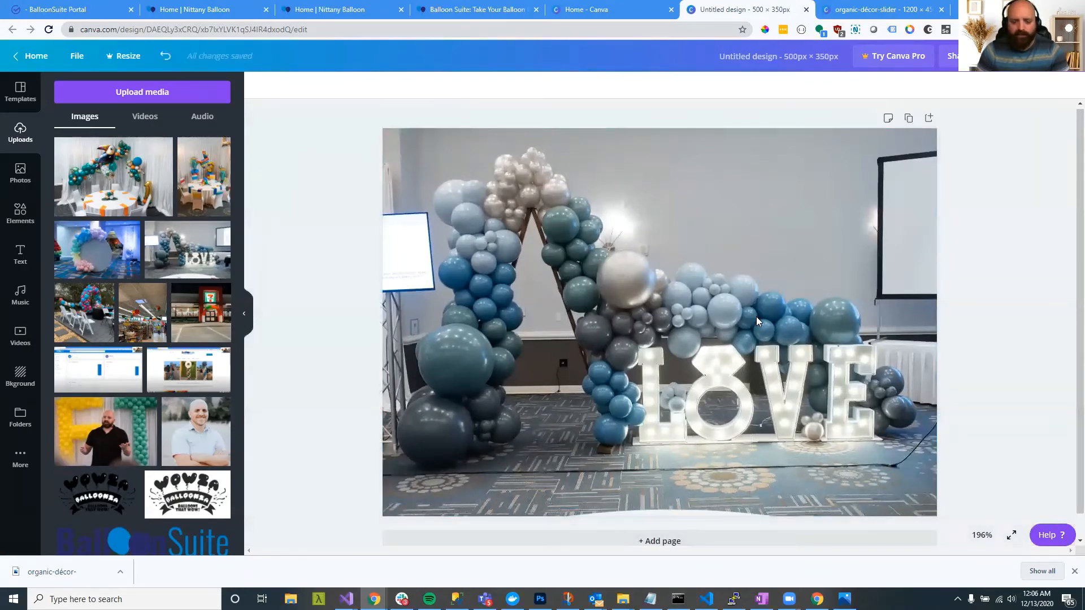
Step: Name the design services-organic-decor and download it as a PNG
click(781, 58)
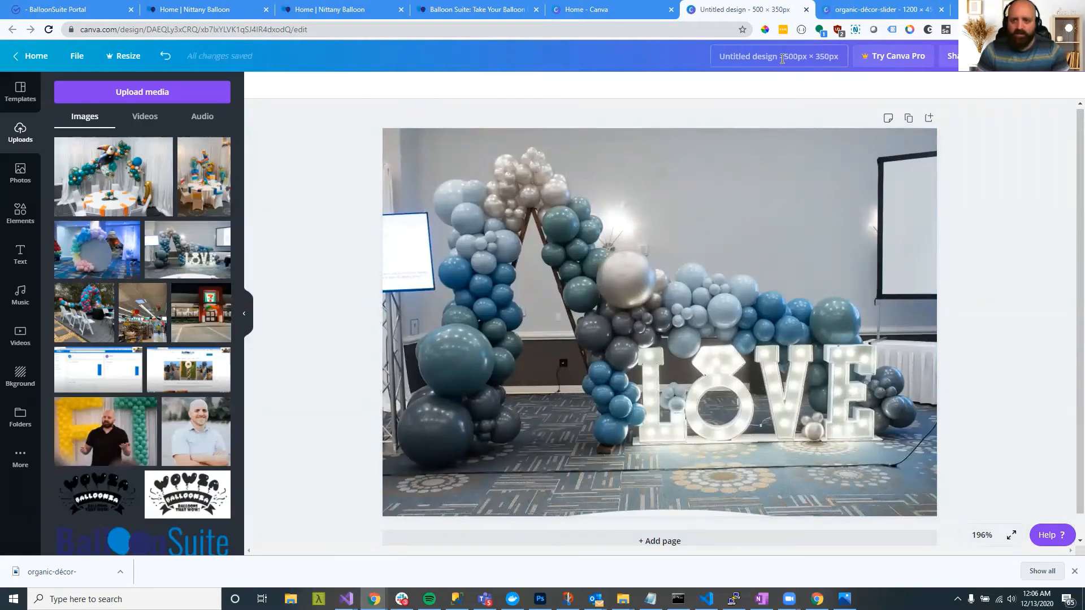
text(services-)
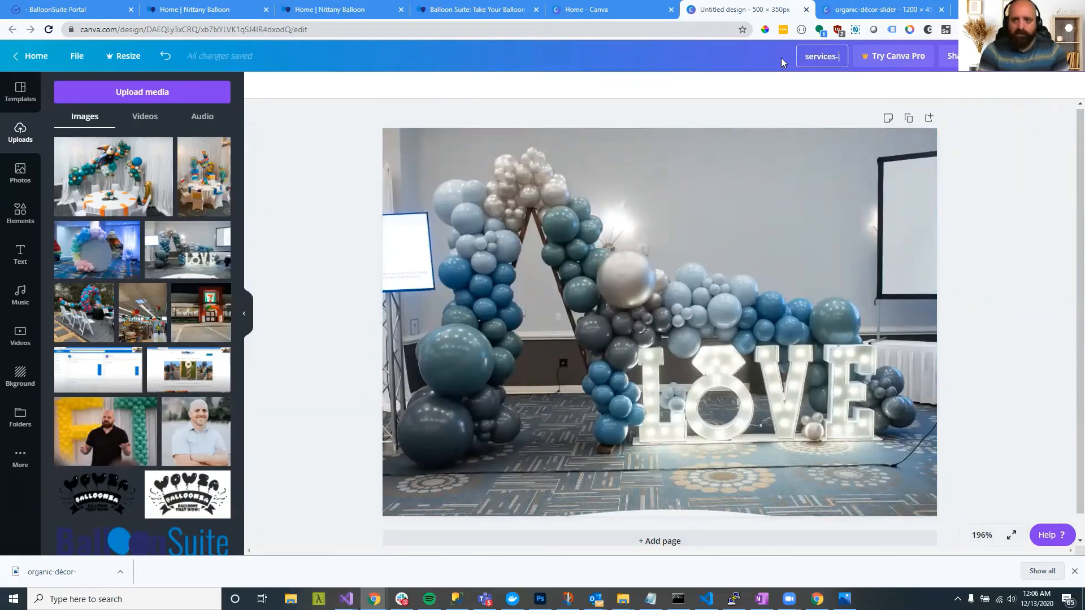
text(organic-decor)
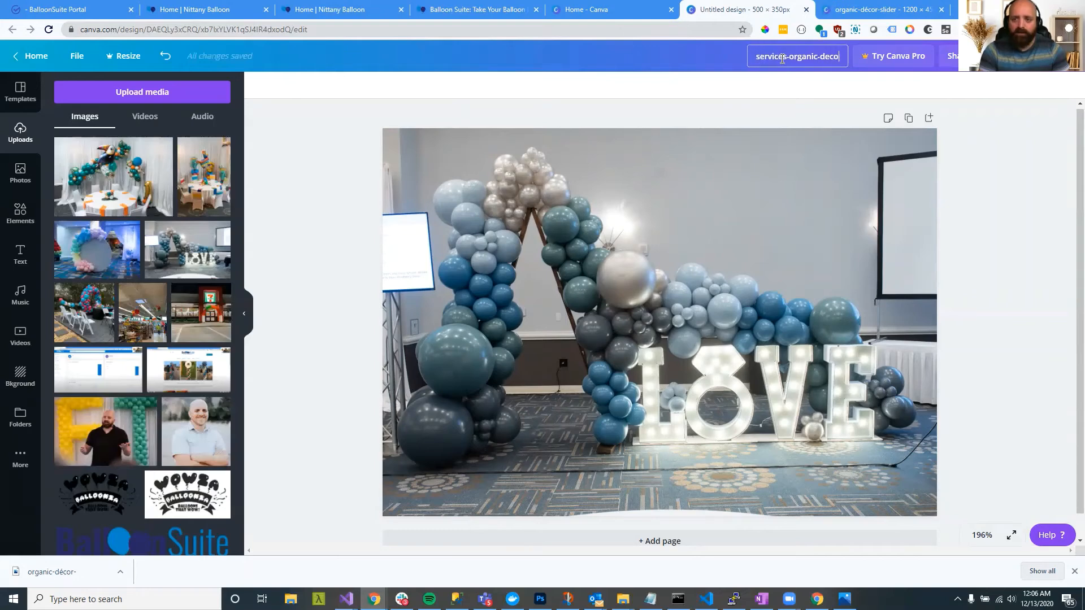
click(1042, 145)
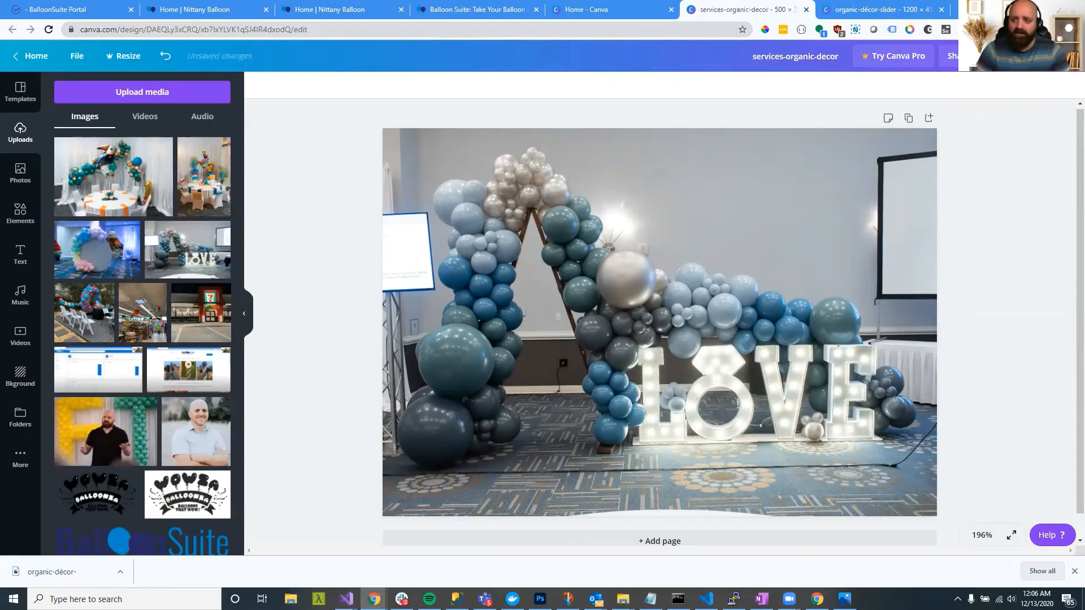
click(1024, 56)
click(972, 247)
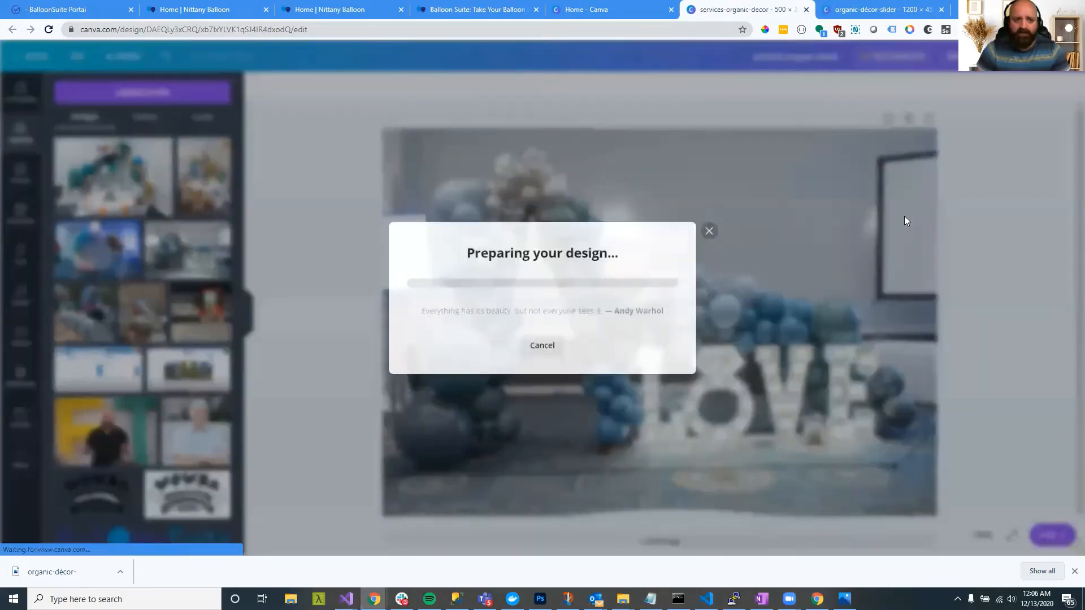
Step: In the BalloonSuite portal, upload the downloaded services-organic-decor PNG as the Organic Décor feature's image, and save the feature and the Features section
click(45, 11)
click(543, 189)
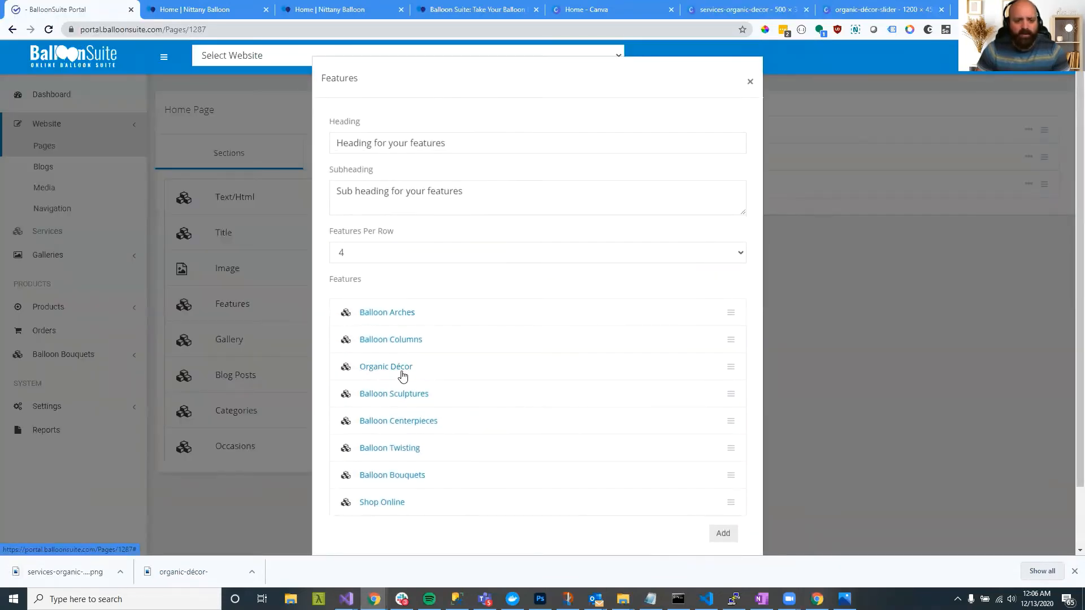
click(401, 366)
click(404, 224)
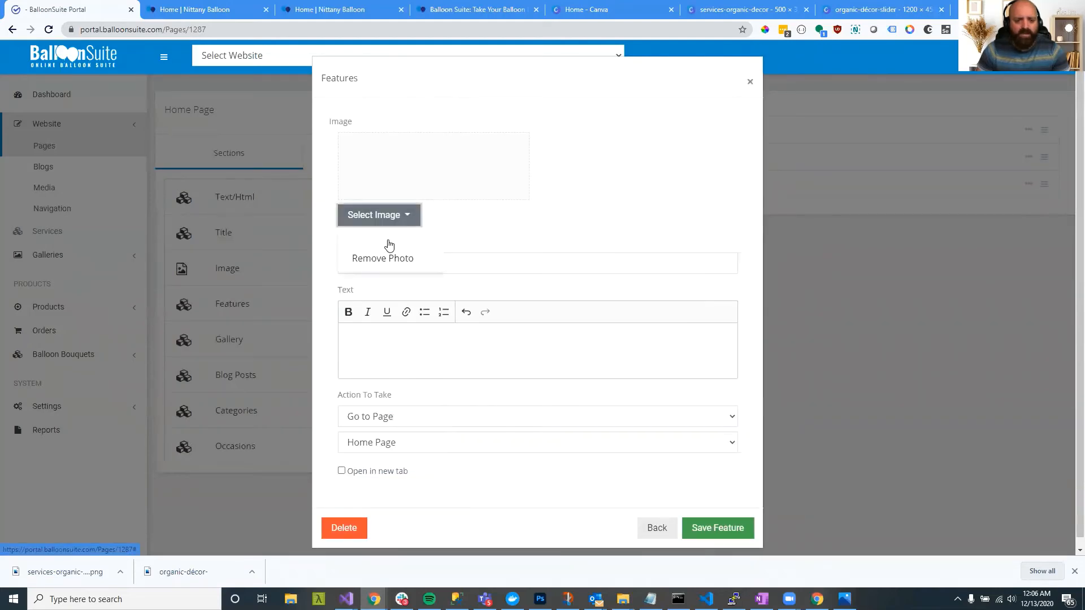
click(389, 241)
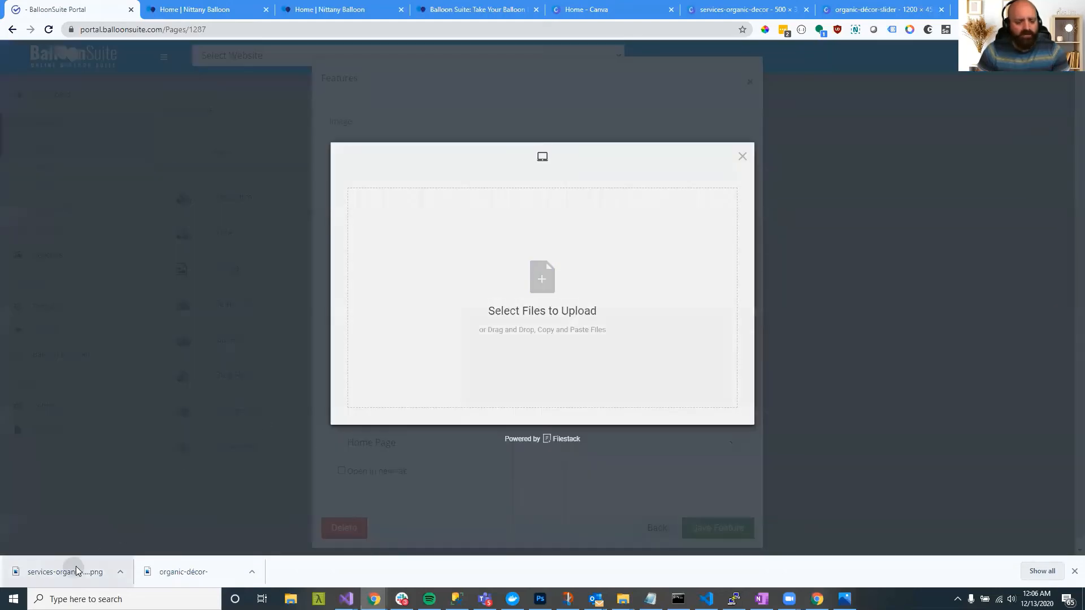
drag(76, 566, 621, 369)
click(719, 410)
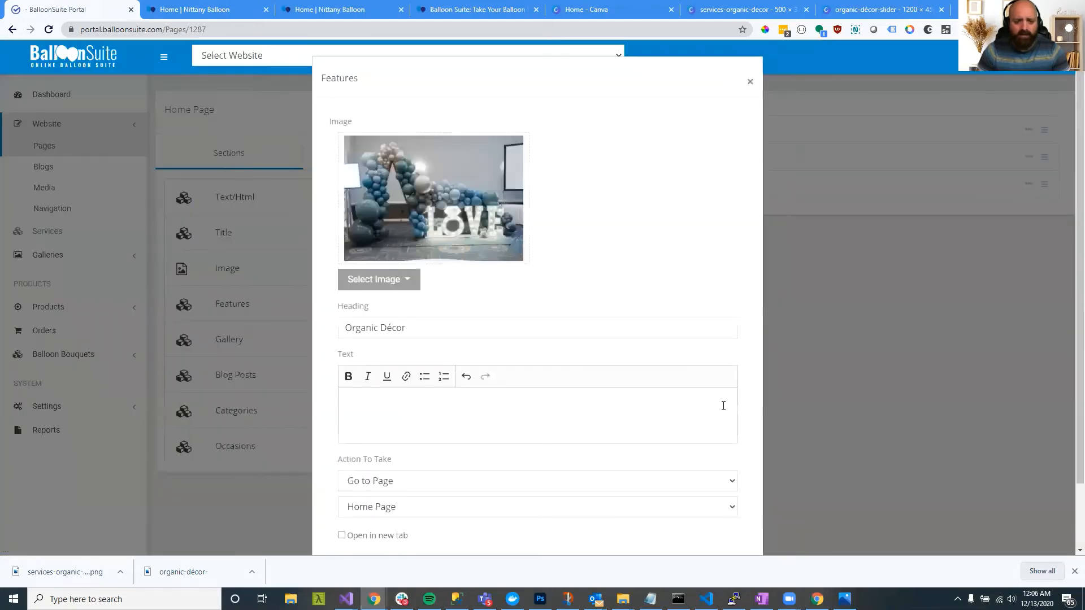
click(719, 523)
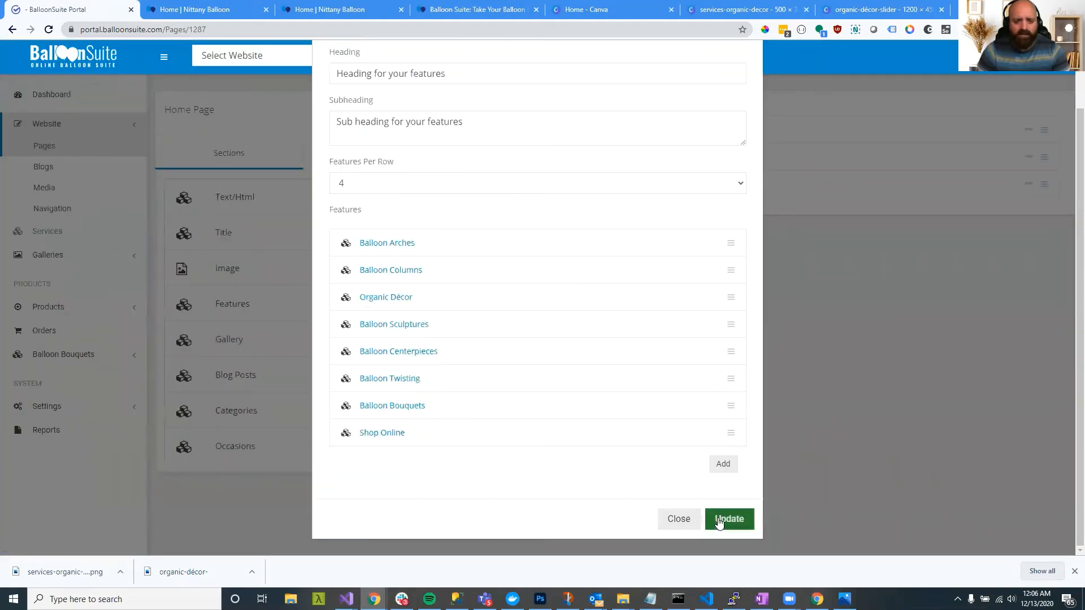
click(719, 523)
Step: Reload the Nittany Balloons site preview and examine the home page's Organic Décor feature with its image
click(234, 17)
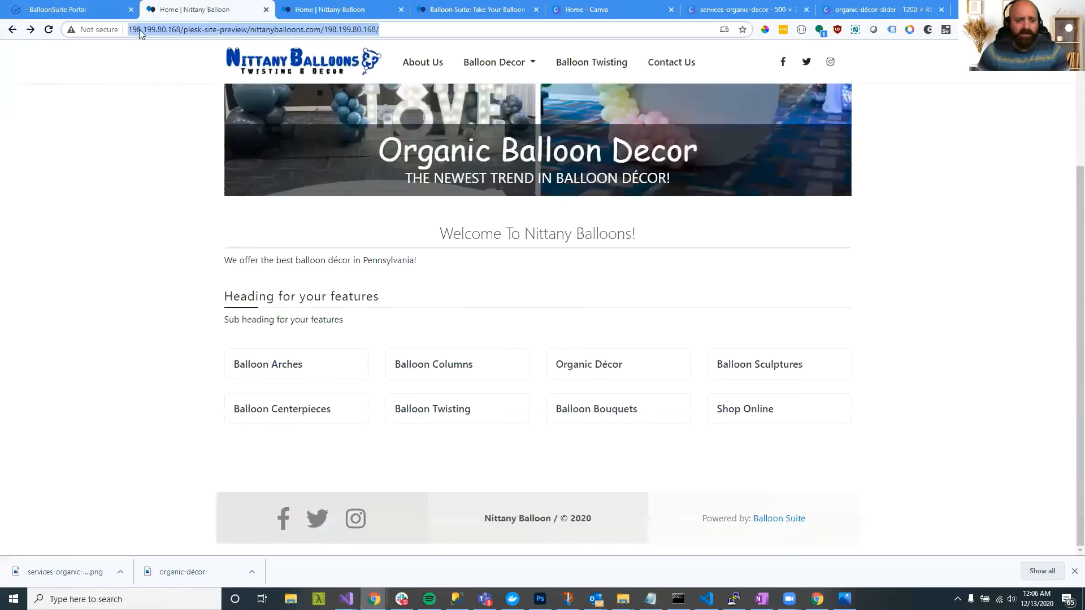
click(48, 30)
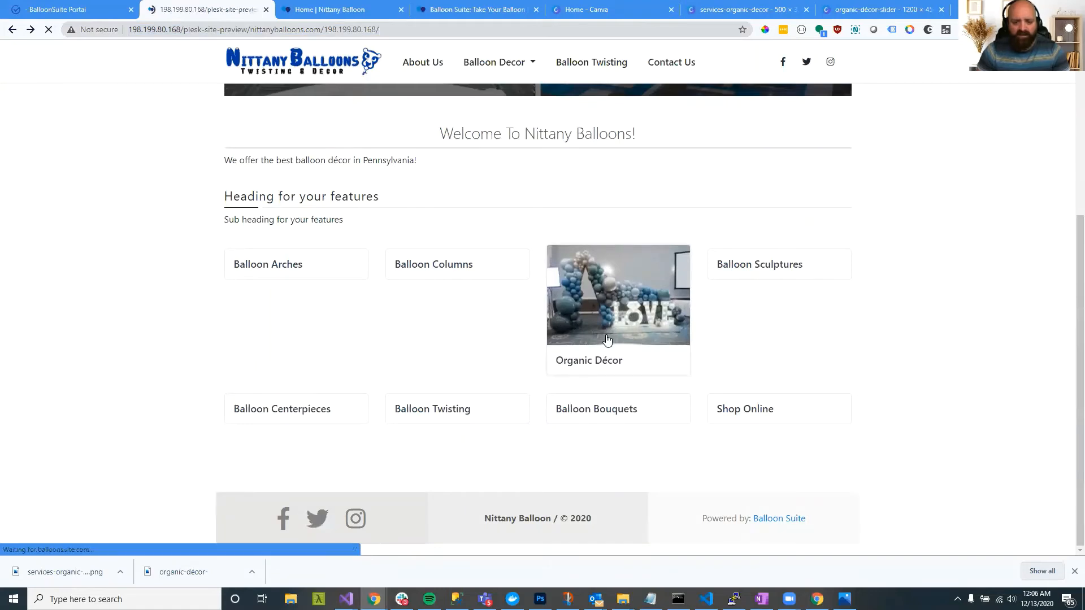
scroll(542, 192, up, 5)
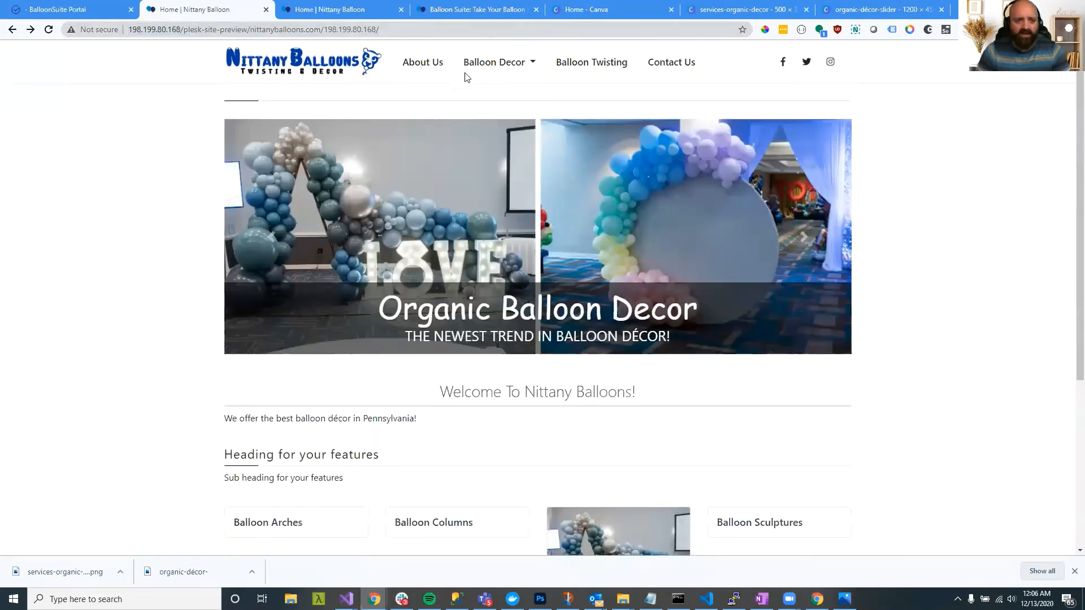
scroll(543, 198, down, 5)
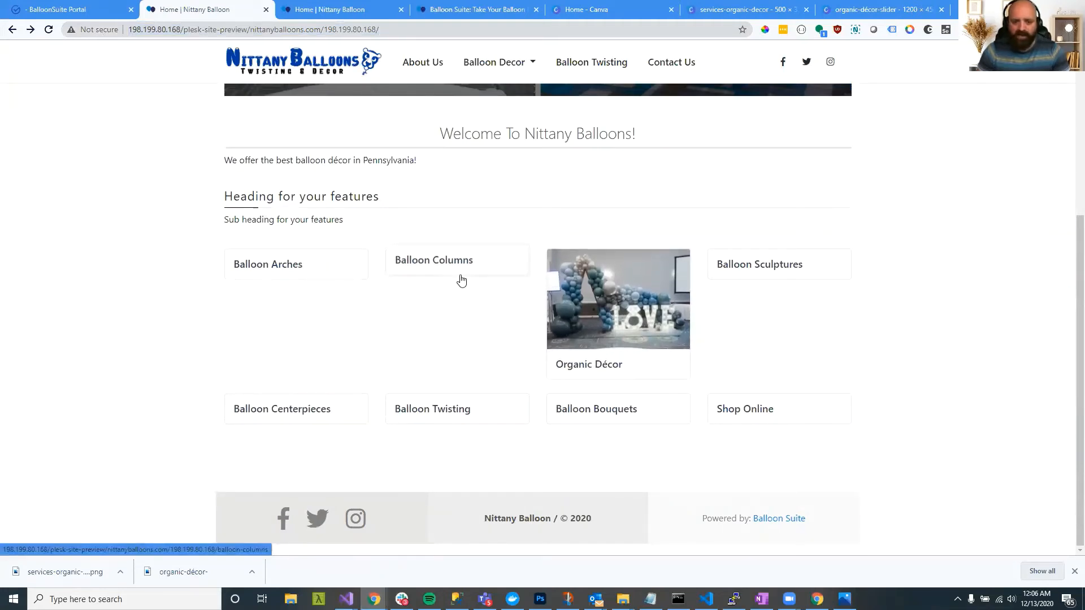
drag(486, 309, 396, 320)
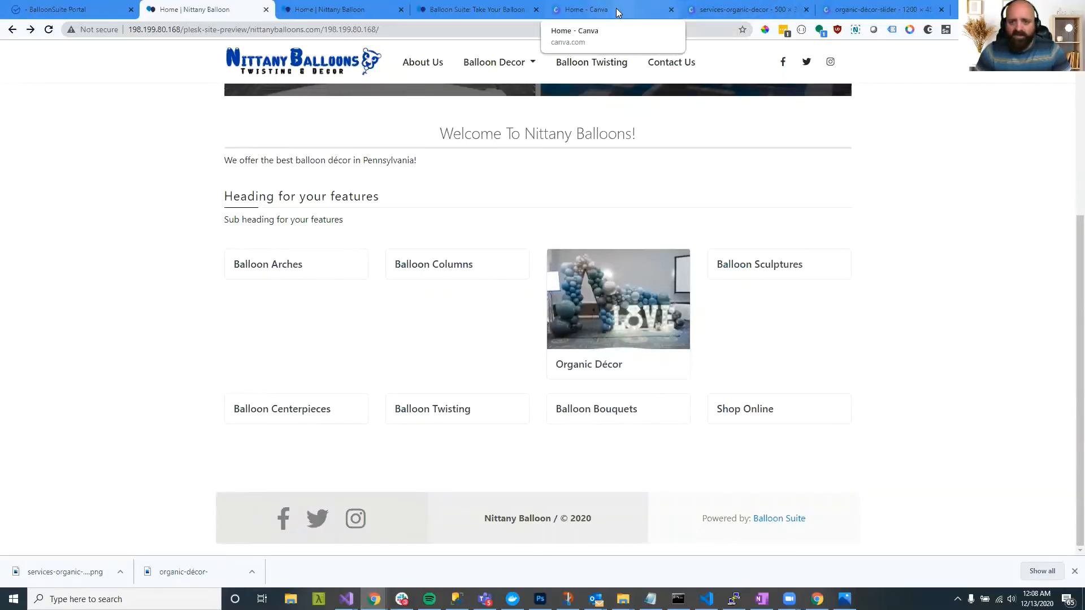
Step: Back in Canva's services-organic-decor design, delete the LOVE photo and upload the red and white balloon arch photo
click(728, 12)
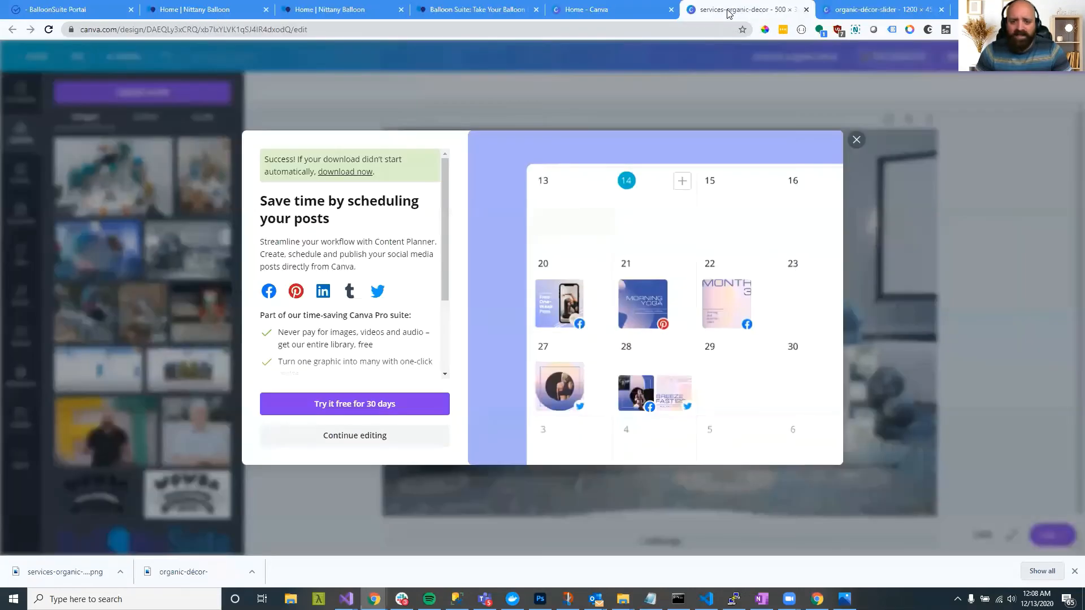
click(855, 140)
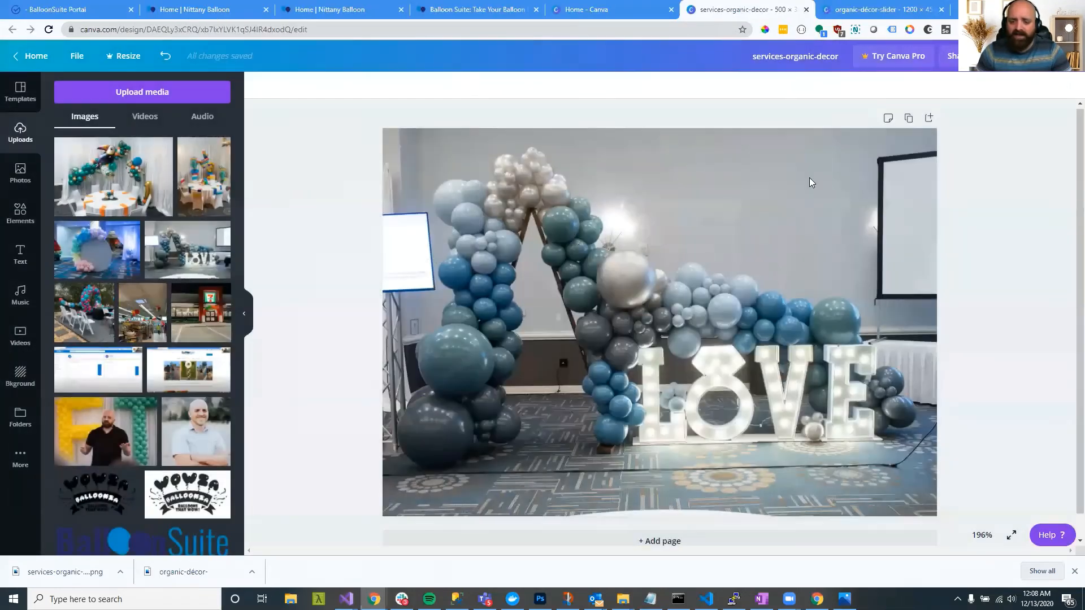
click(543, 242)
key(Delete)
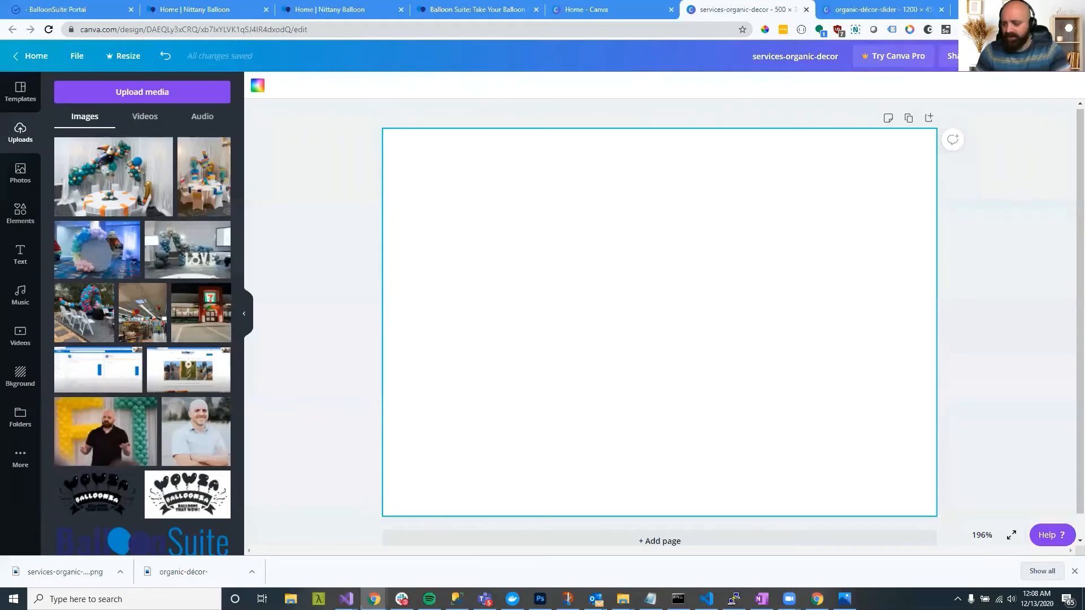
drag(633, 489, 234, 321)
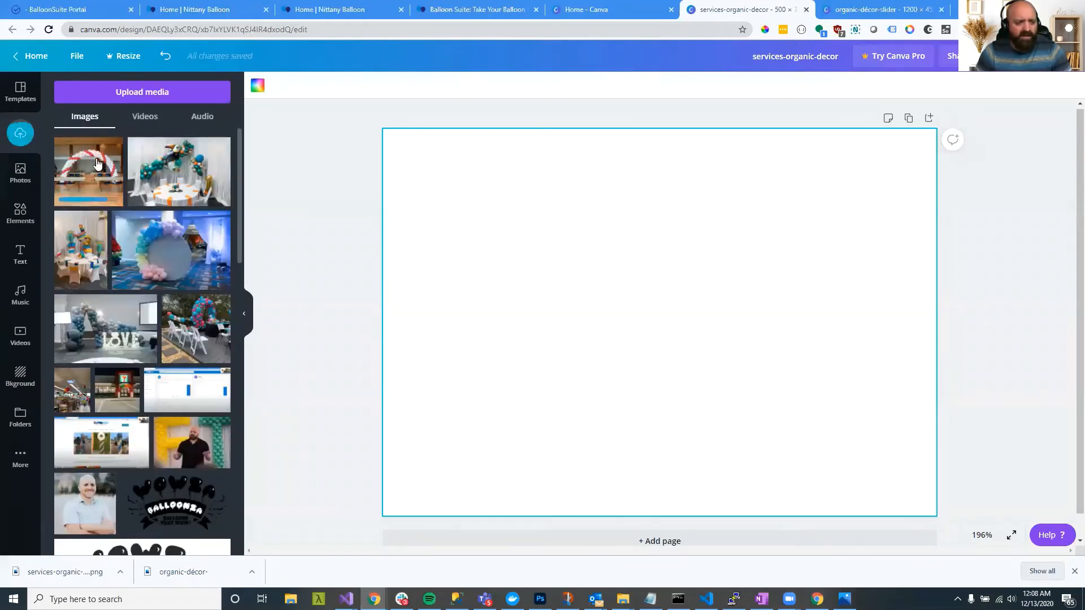
Step: Fill the empty page with the red and white balloon arch photo, then enlarge it slightly within its crop and apply
drag(93, 164, 388, 179)
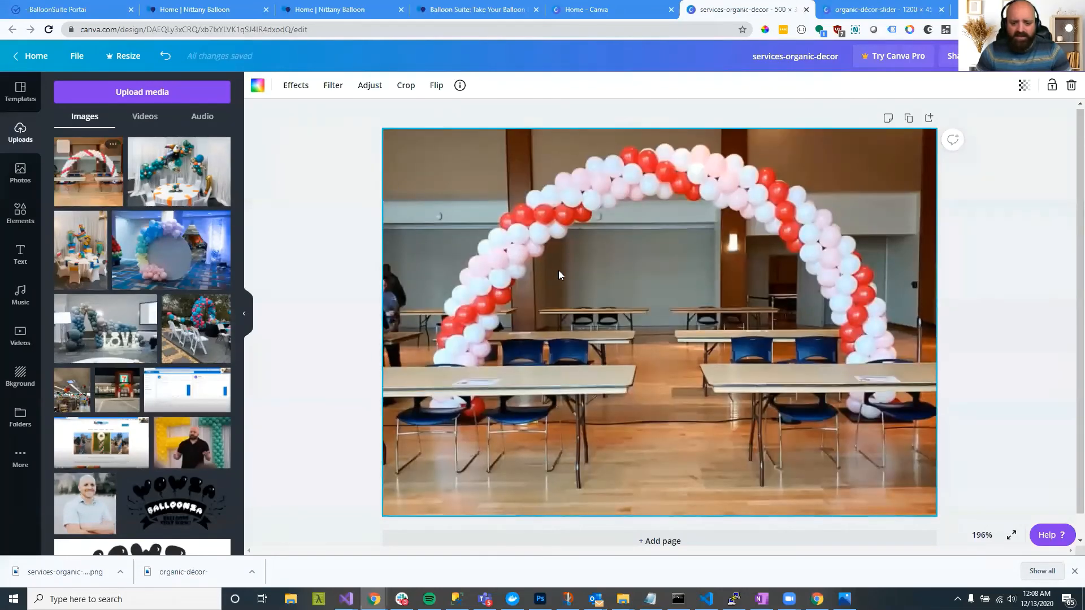
double_click(559, 270)
scroll(538, 225, down, 5)
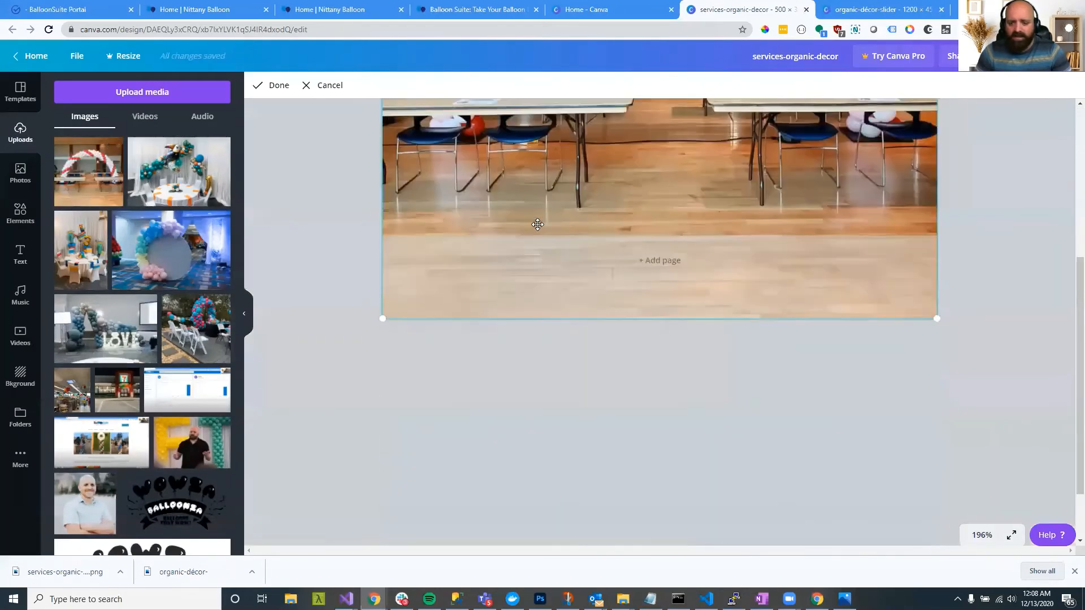
scroll(539, 255, up, 4)
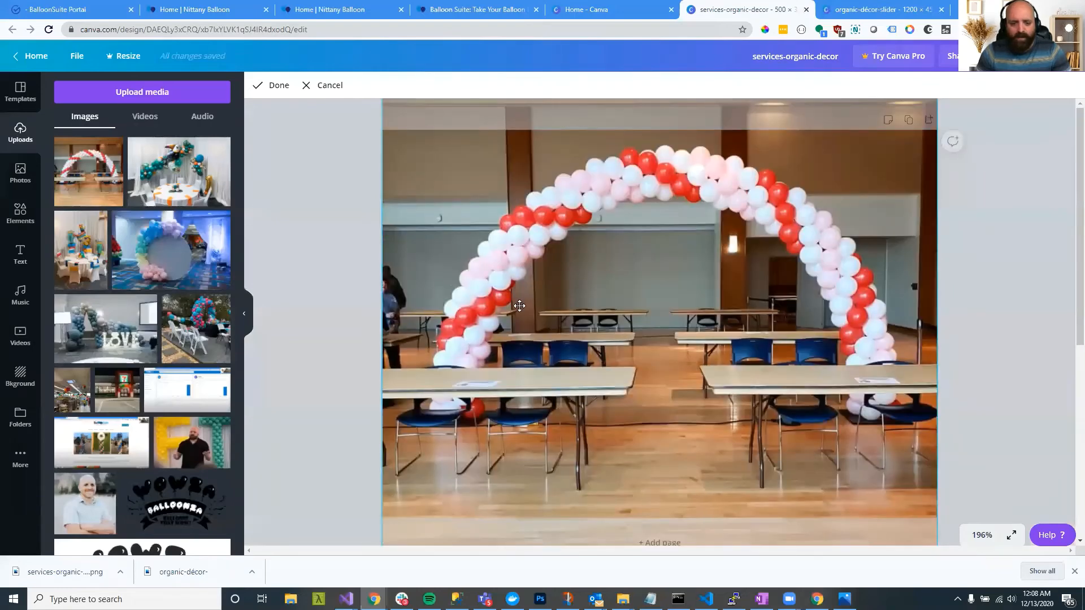
scroll(520, 306, down, 3)
drag(382, 433, 357, 456)
drag(938, 459, 959, 478)
scroll(912, 401, up, 3)
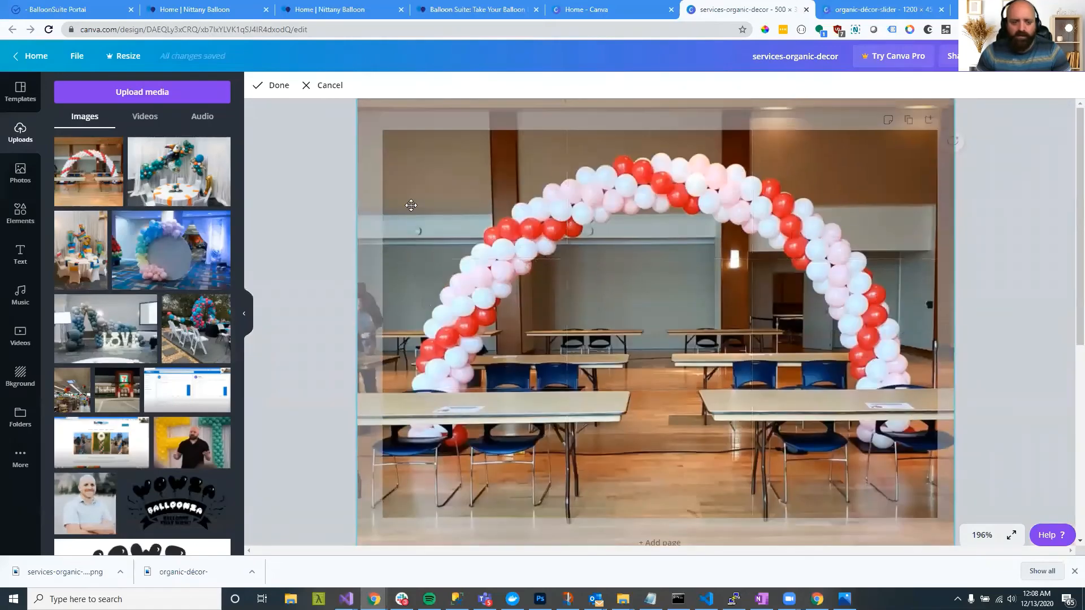
key(Return)
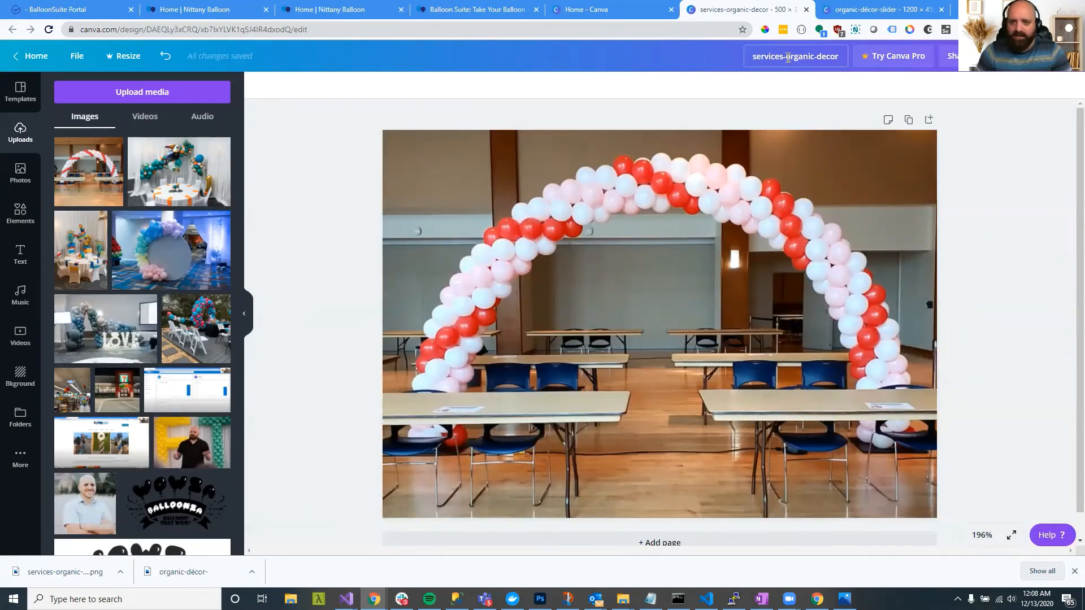
Step: Rename the design services-balloon-arch and download it as a PNG
text(ball)
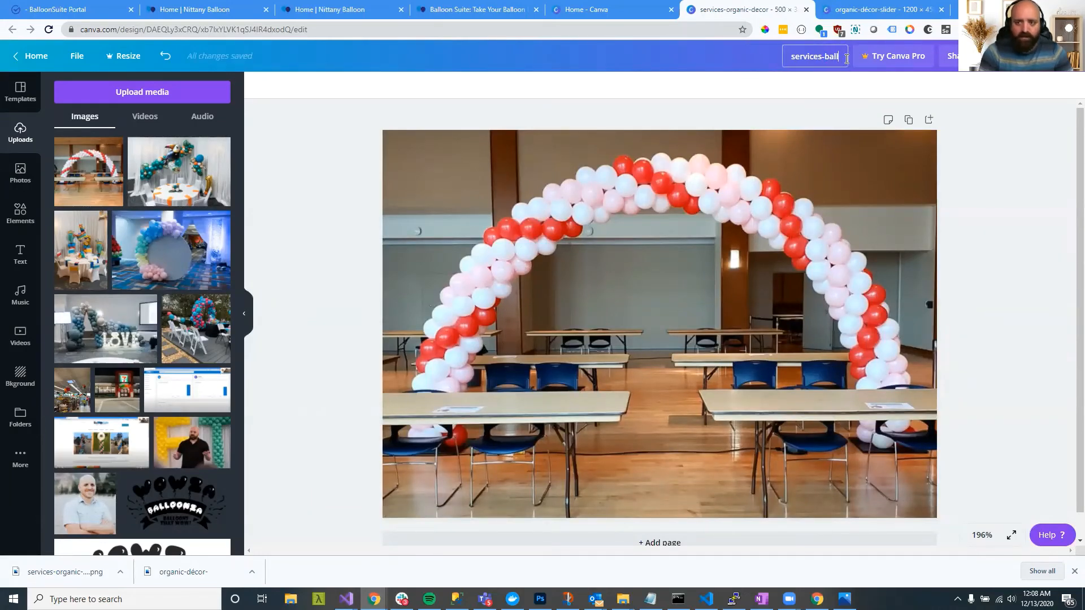
text(oon-arch)
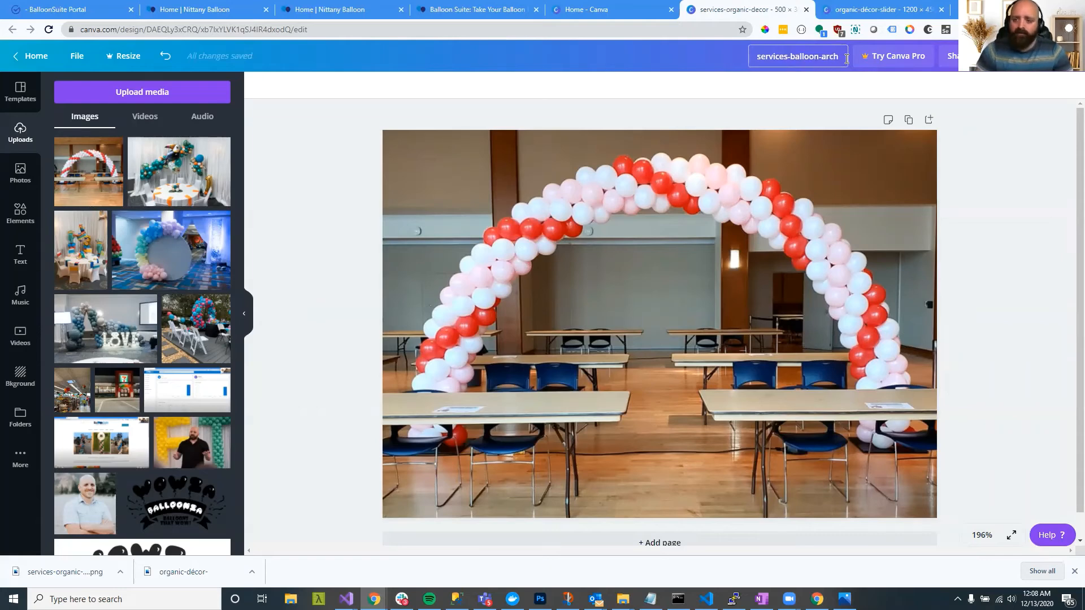
click(998, 72)
click(1011, 55)
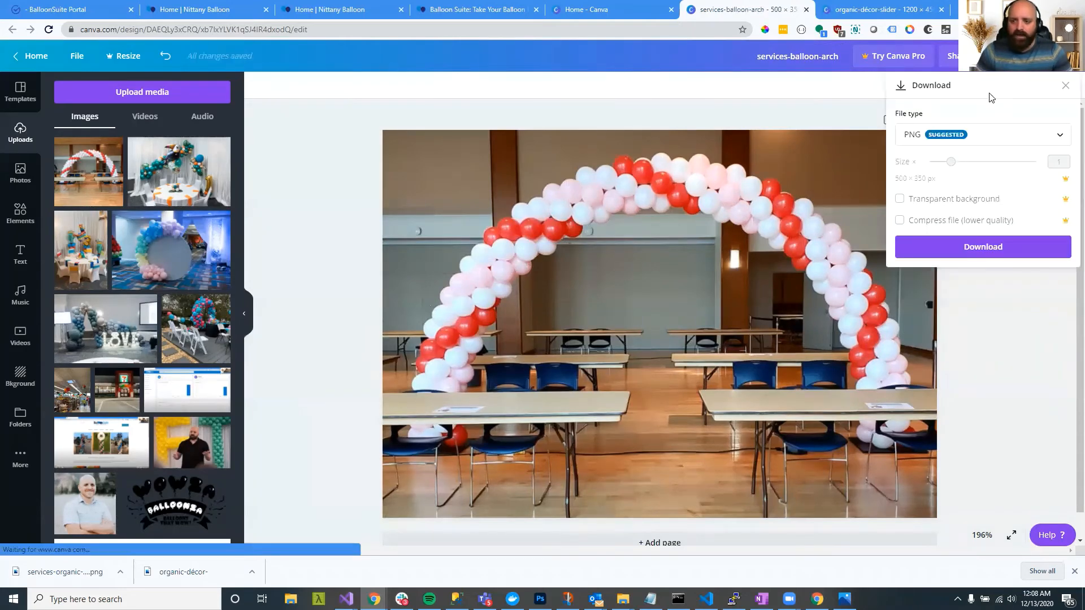
click(953, 243)
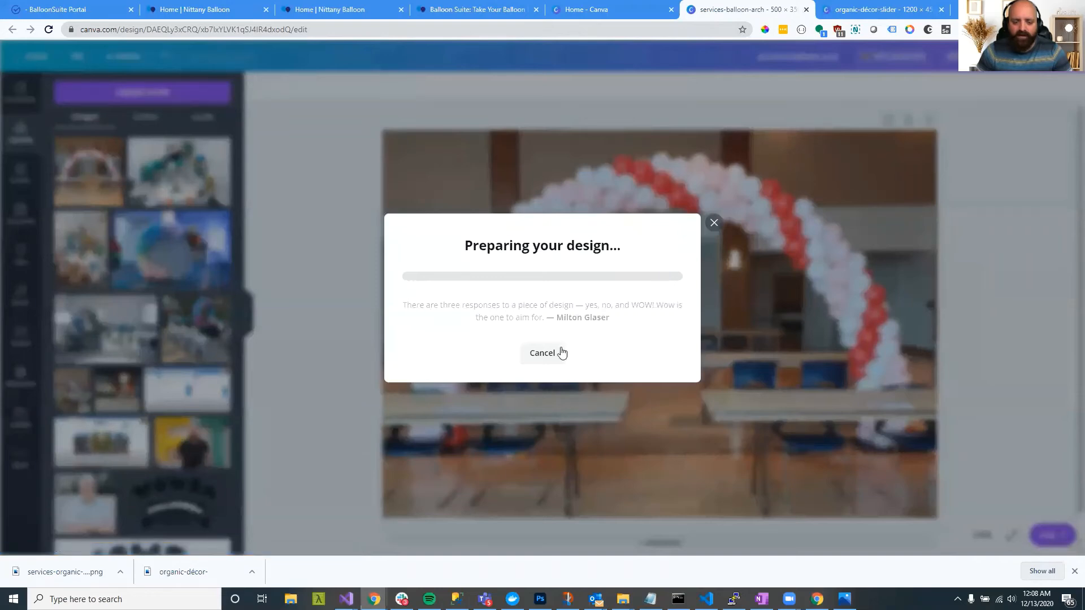
Step: Reload Canva's home page to check the recent designs, and dismiss the download message in services-balloon-arch
click(576, 12)
click(48, 29)
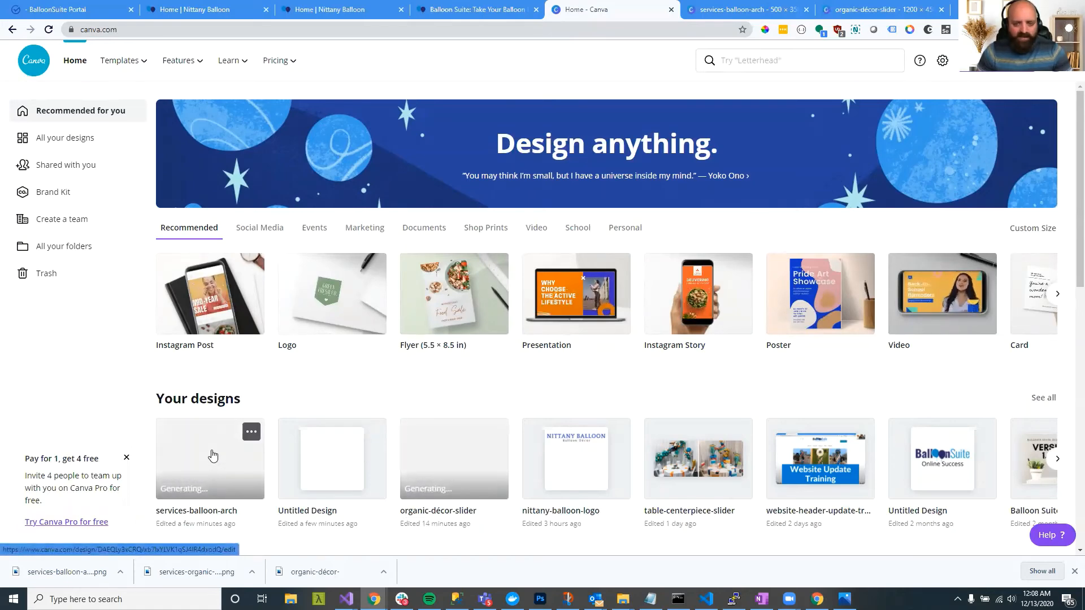
click(769, 8)
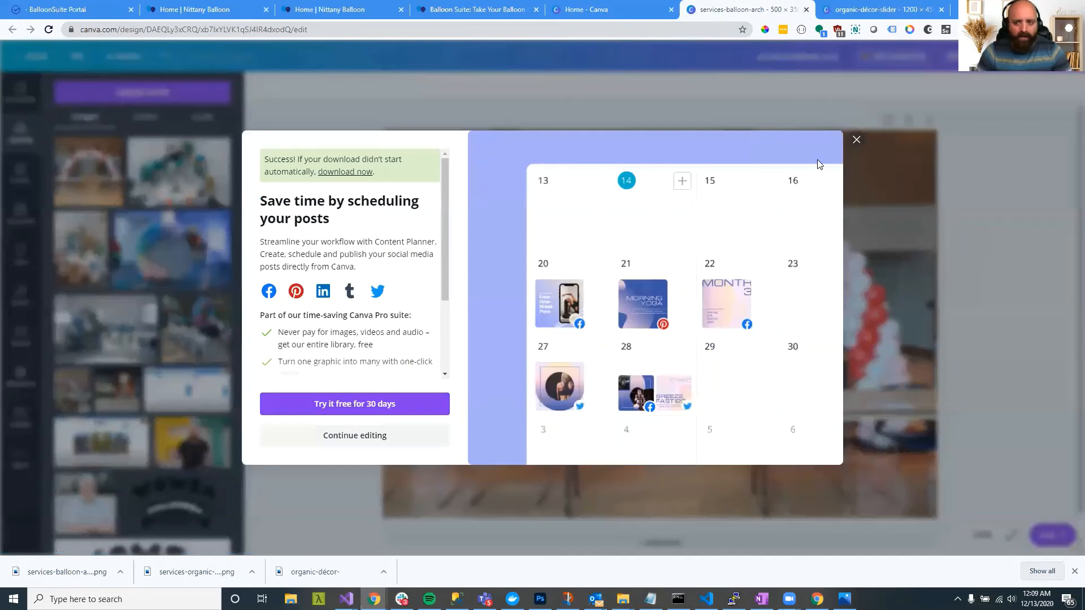
click(857, 140)
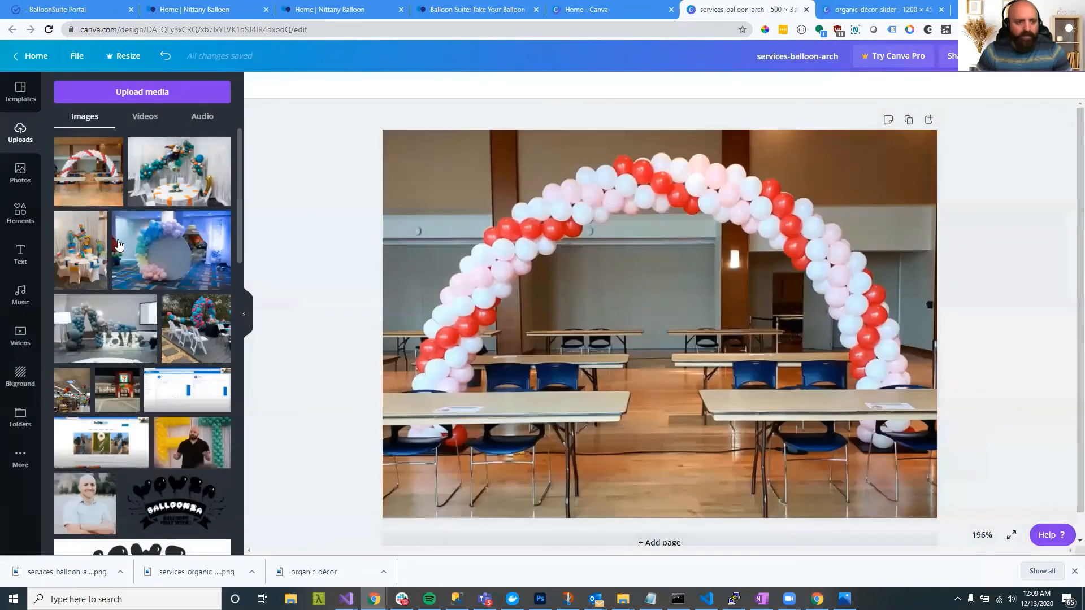
Step: In the BalloonSuite portal's Our Services section, upload the services-balloon-arch PNG as the Balloon Arches feature's image
click(90, 16)
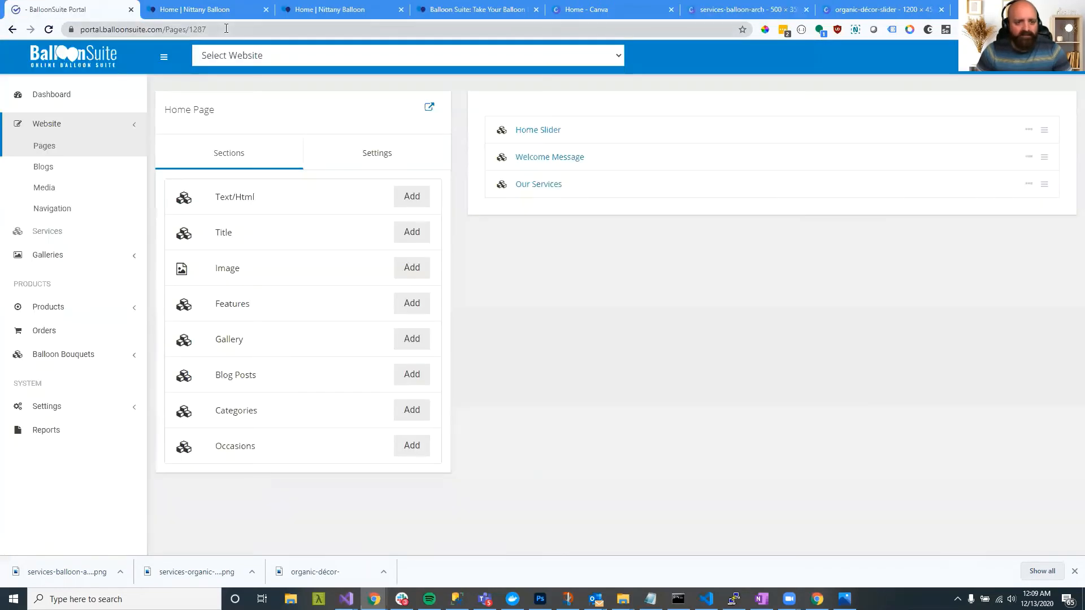
click(542, 184)
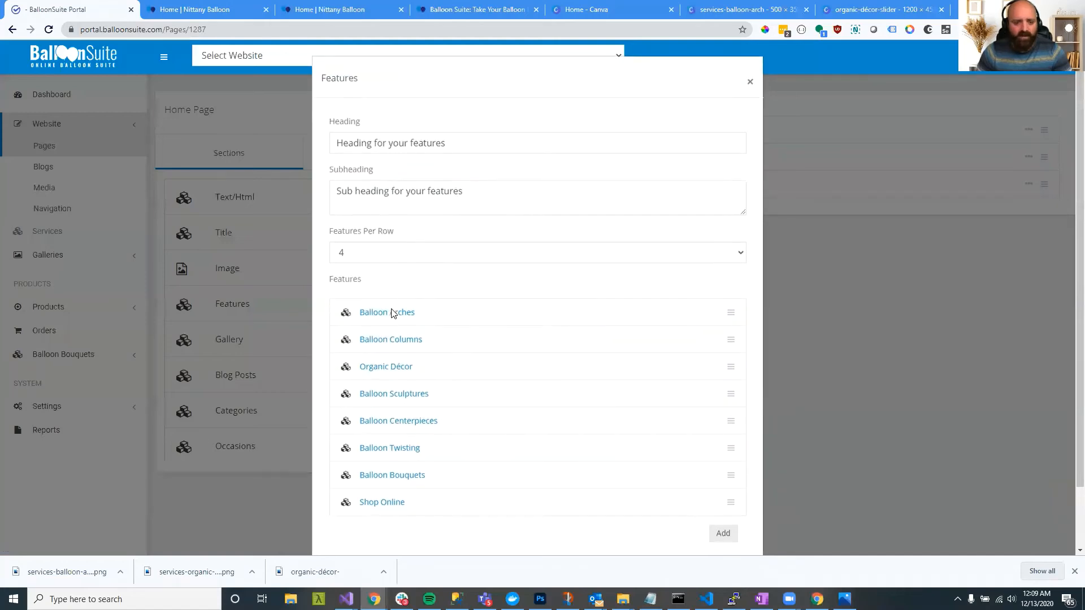
click(393, 313)
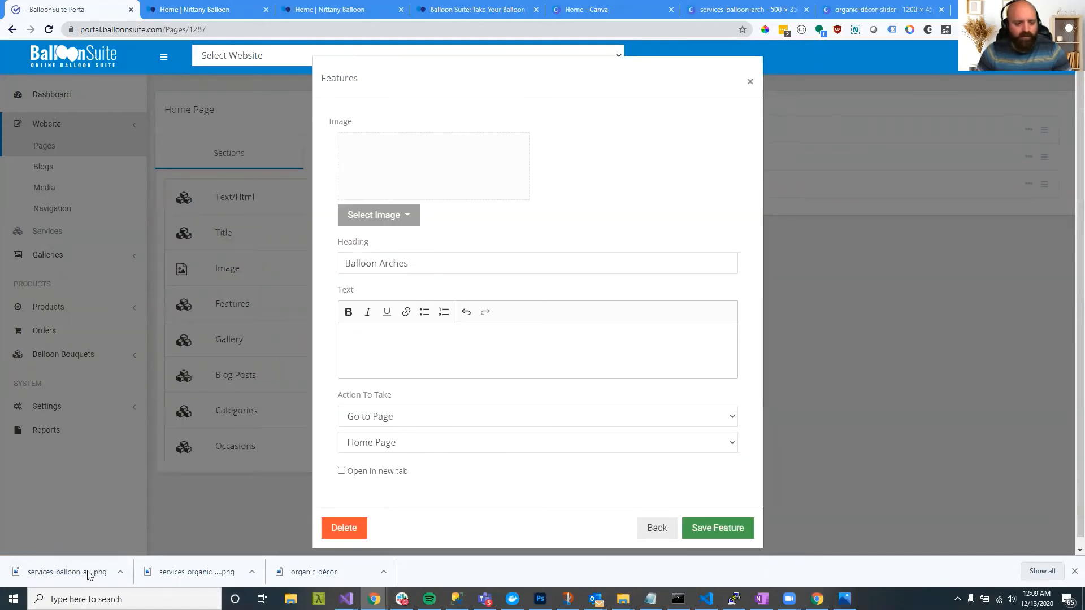
click(342, 211)
click(377, 241)
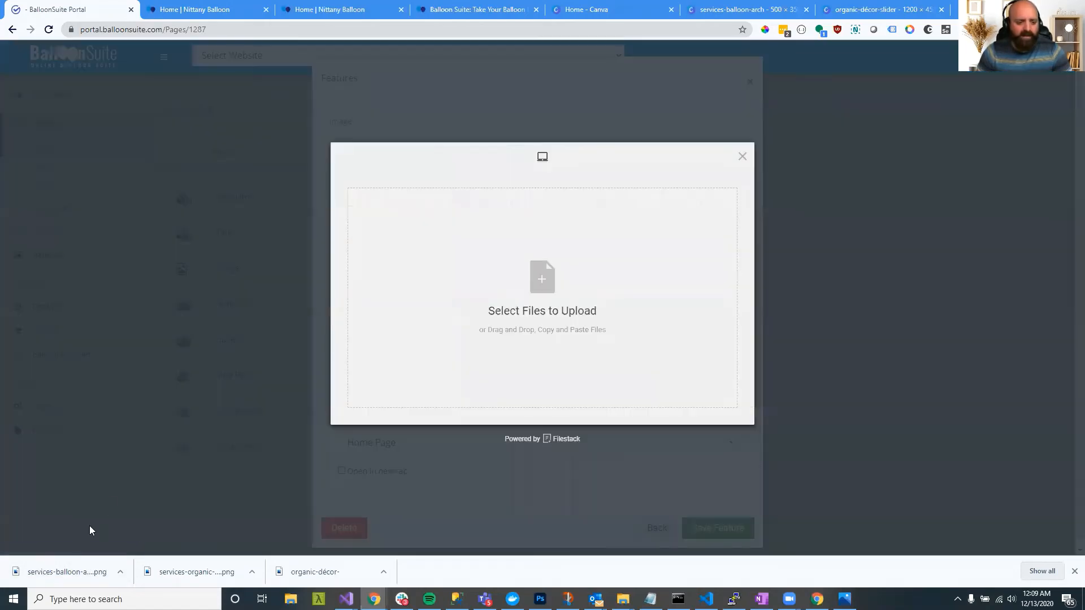
drag(69, 573, 499, 310)
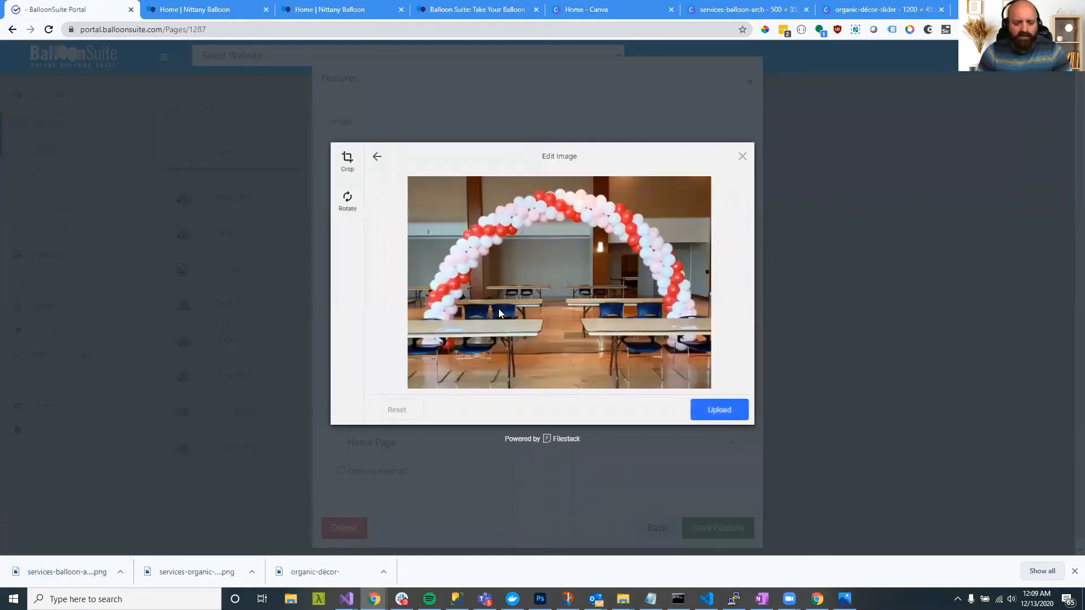
click(740, 411)
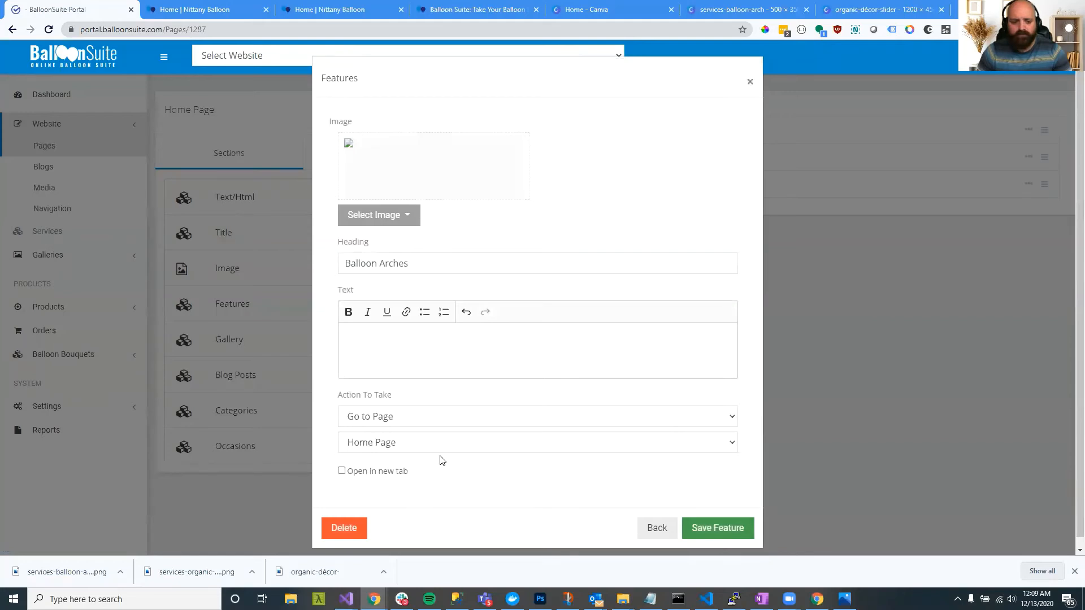
Step: Link the feature to the Balloon Arches page, save the feature and the Features section, and reload the site preview
click(413, 444)
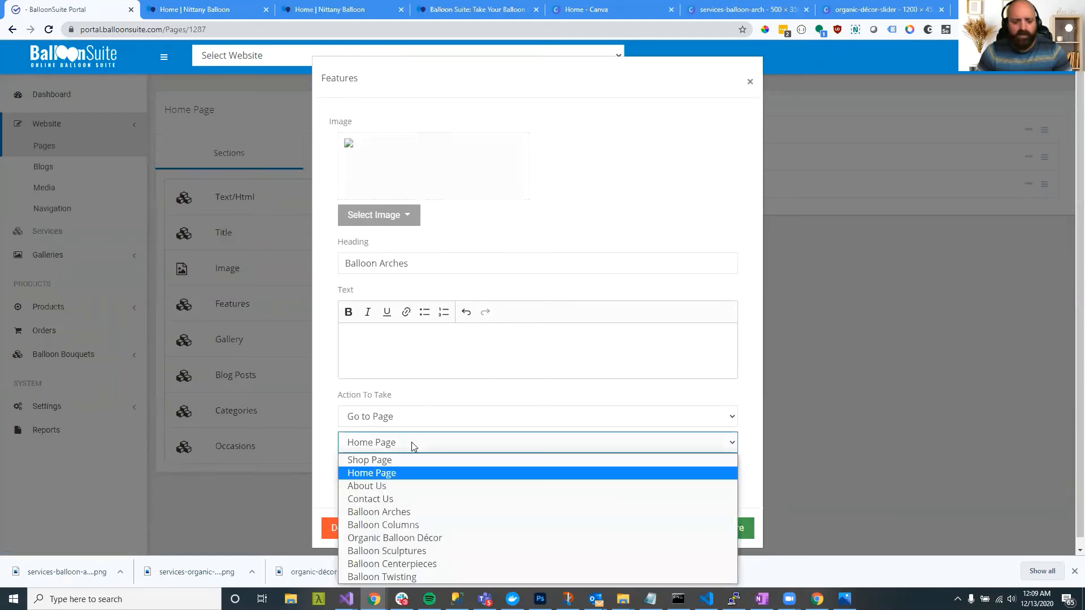
click(417, 512)
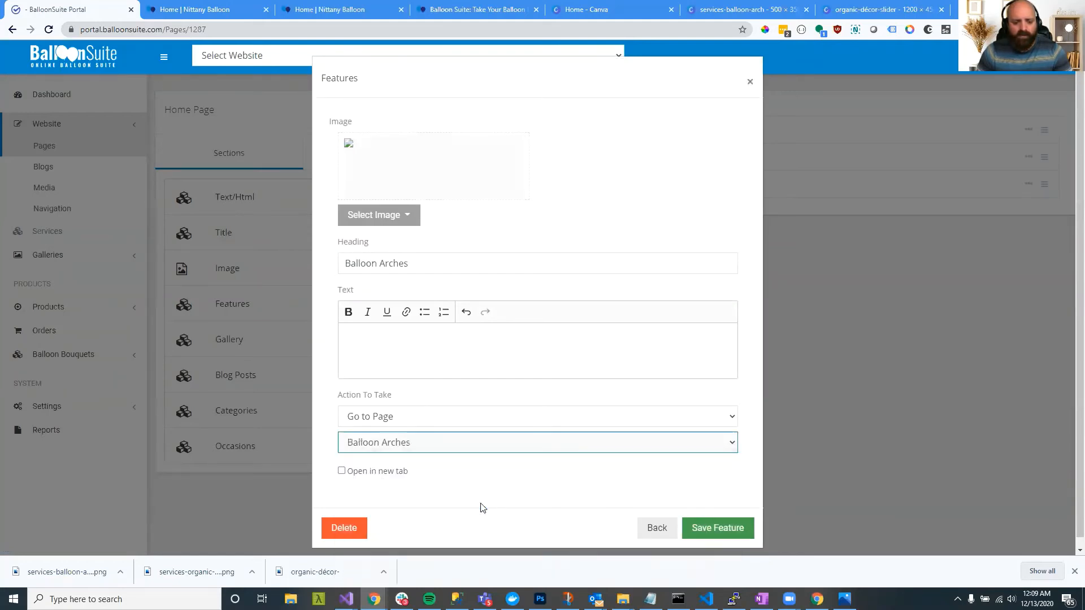
click(700, 525)
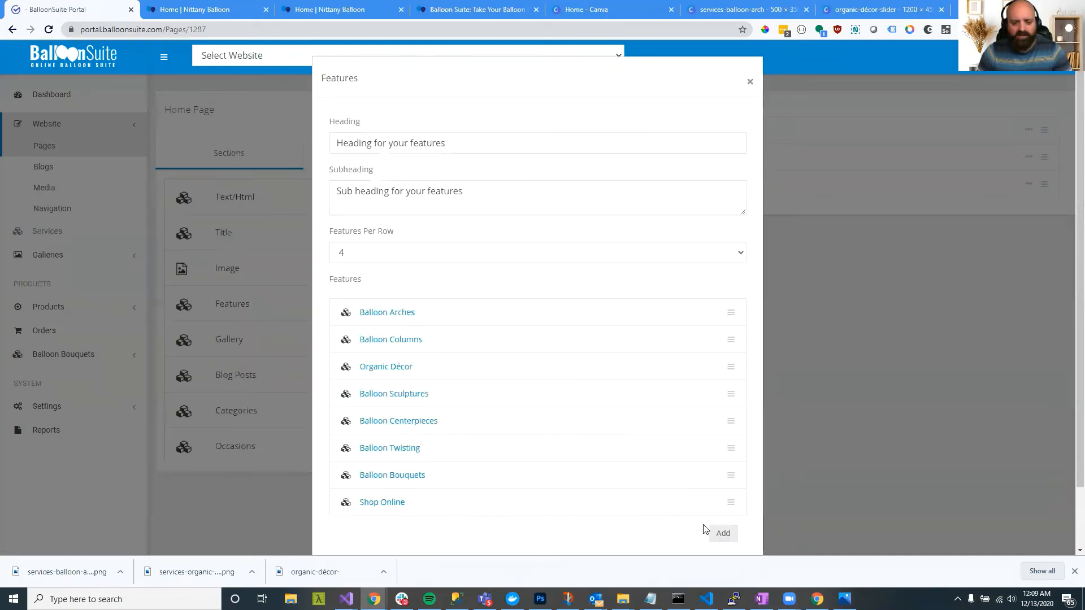
scroll(705, 530, down, 2)
click(732, 523)
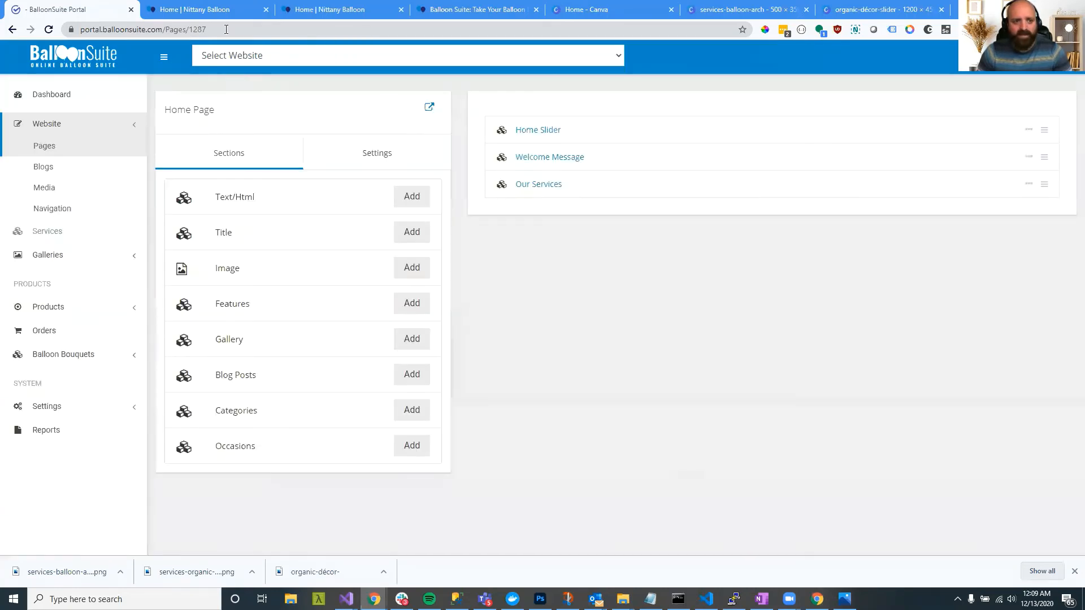
click(214, 10)
click(48, 29)
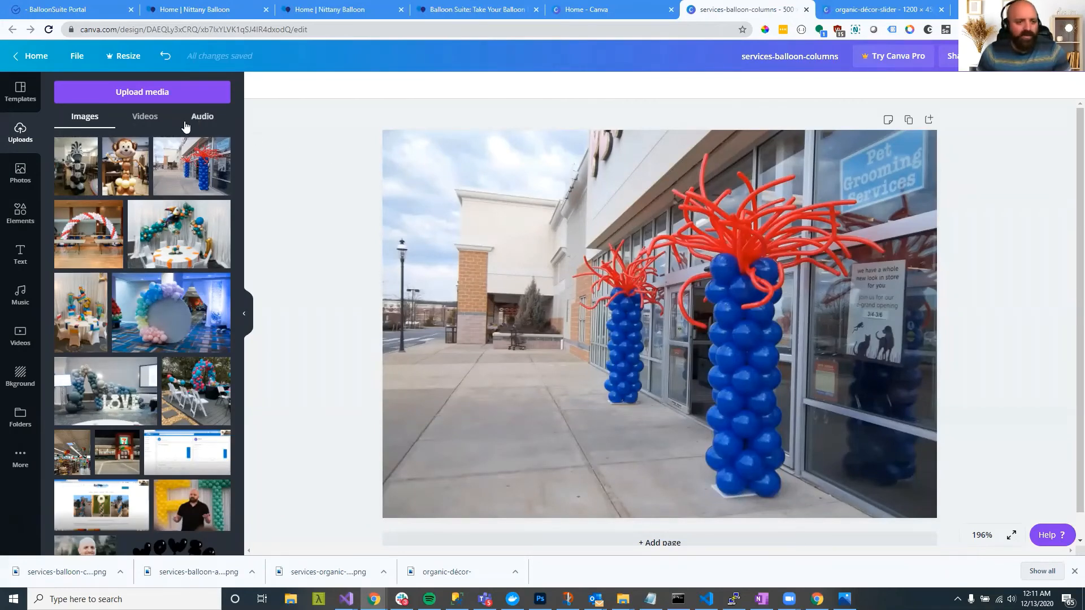
Step: In Canva's services-balloon-columns design, replace the columns photo with the monkey balloon photo, check its crop, and delete it from the page
mouse_move(133, 156)
drag(197, 182, 408, 177)
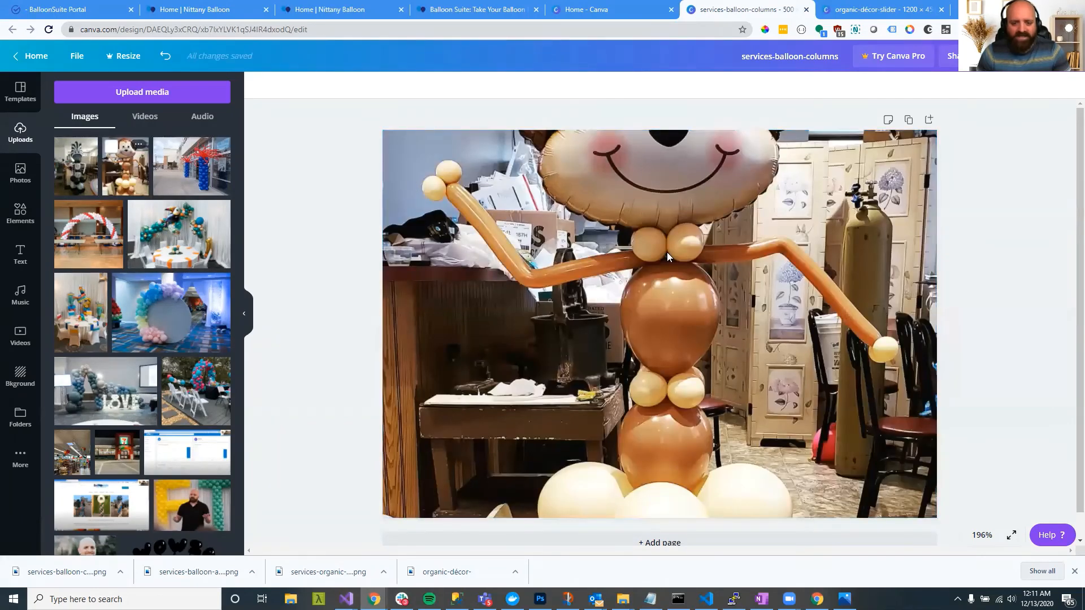
double_click(620, 252)
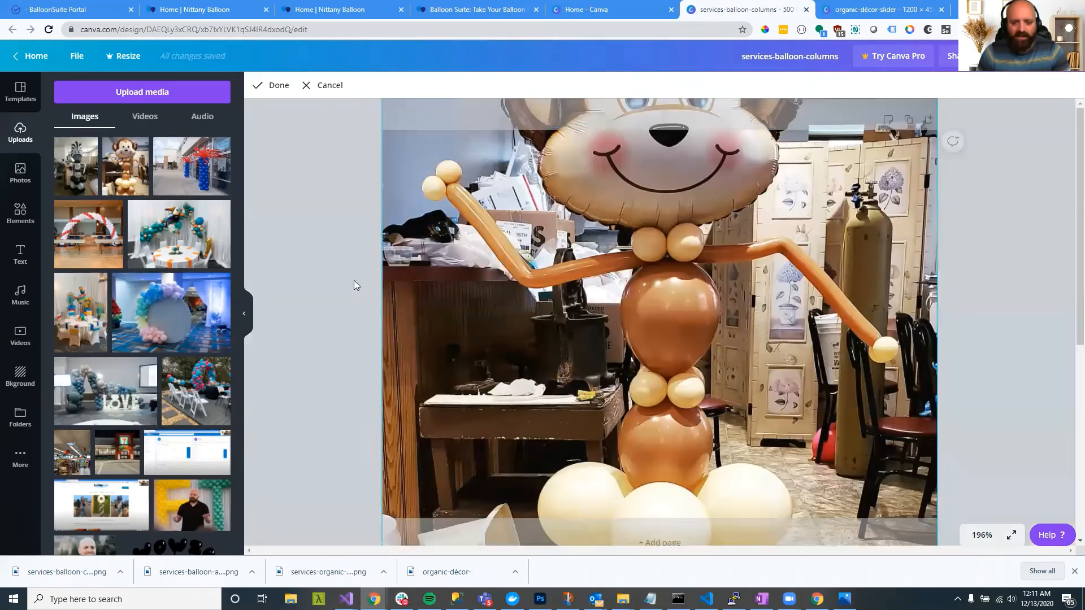
click(327, 266)
double_click(620, 287)
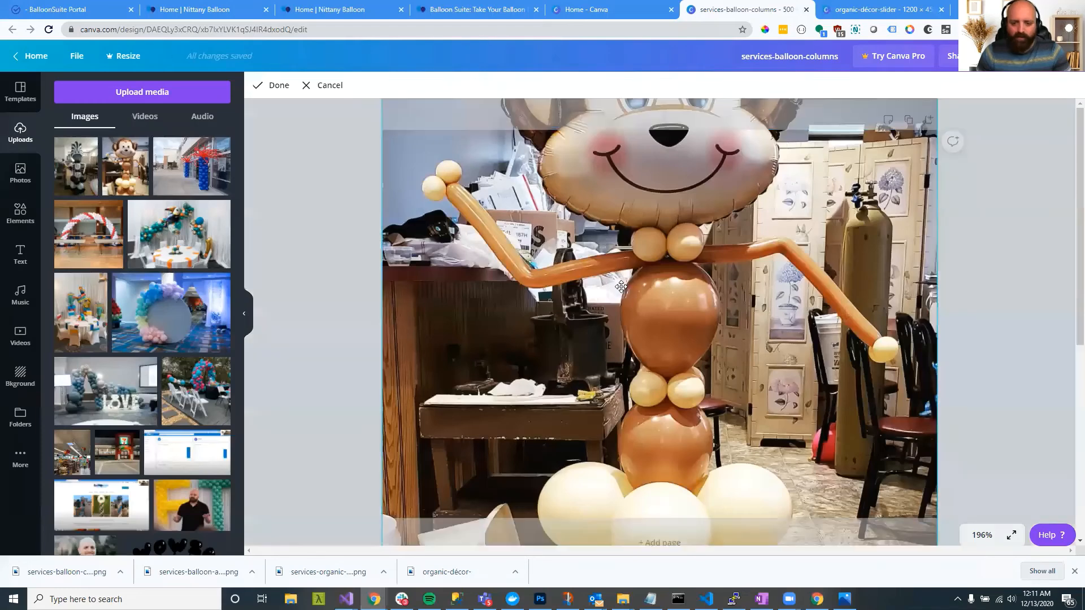
click(1031, 290)
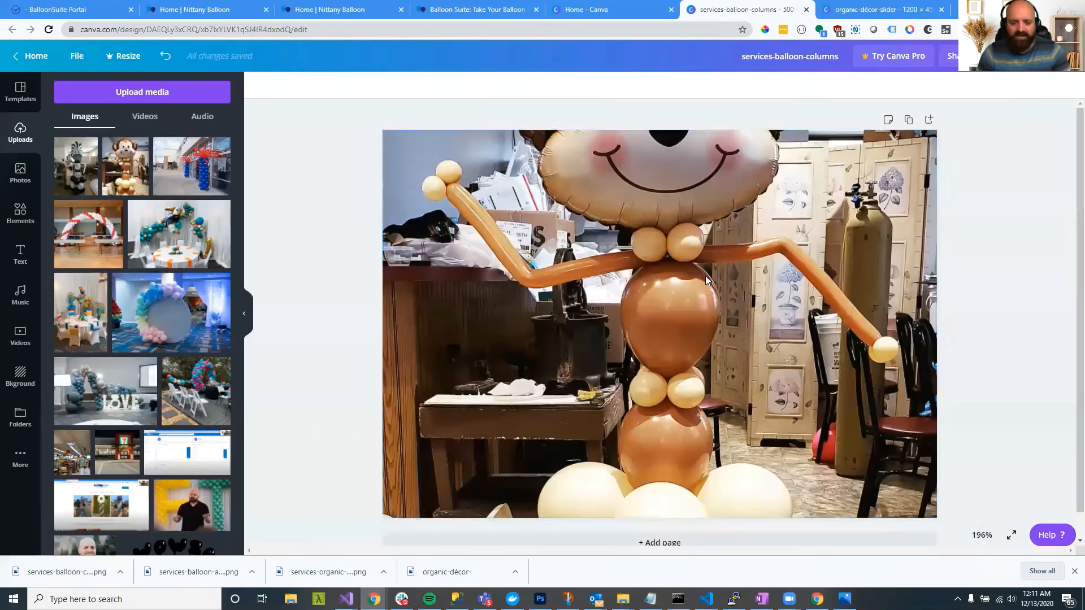
double_click(706, 277)
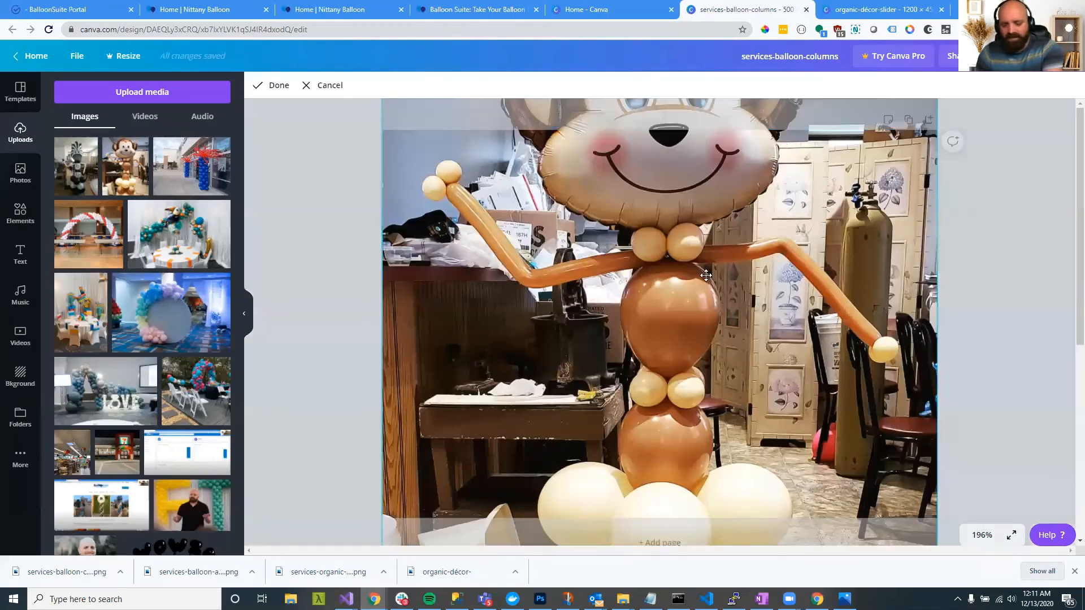
key(Delete)
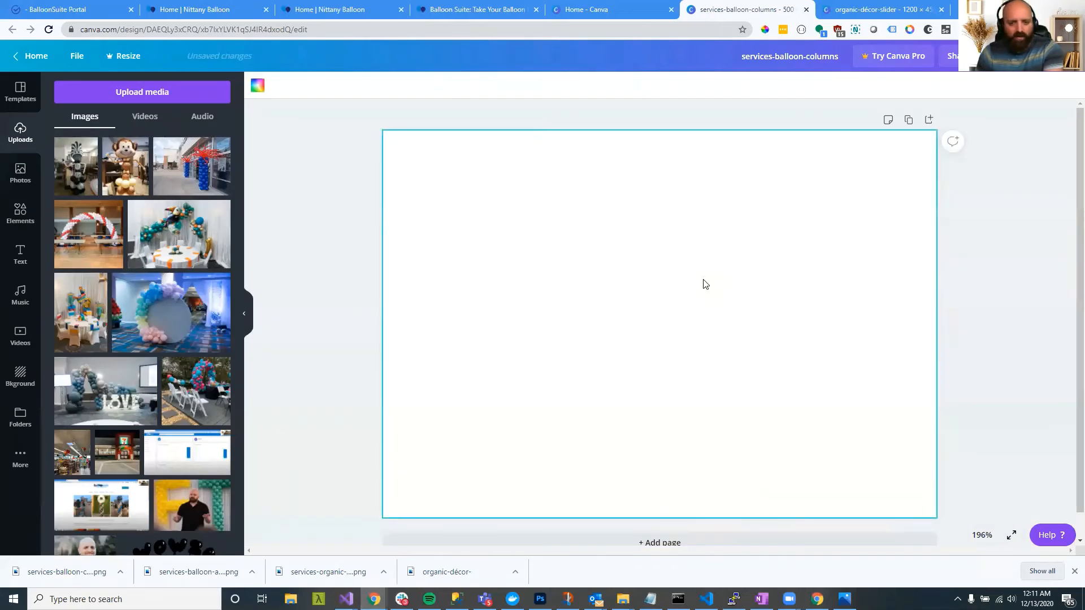
Step: Add a grid with two side-by-side photo cells to the empty page
click(11, 227)
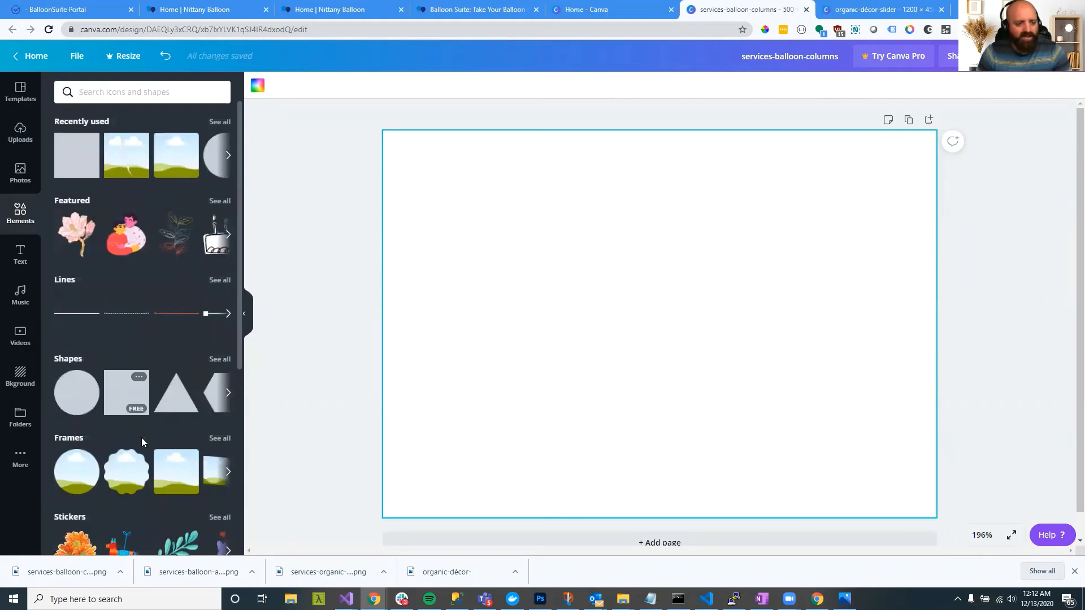
scroll(147, 402, down, 2)
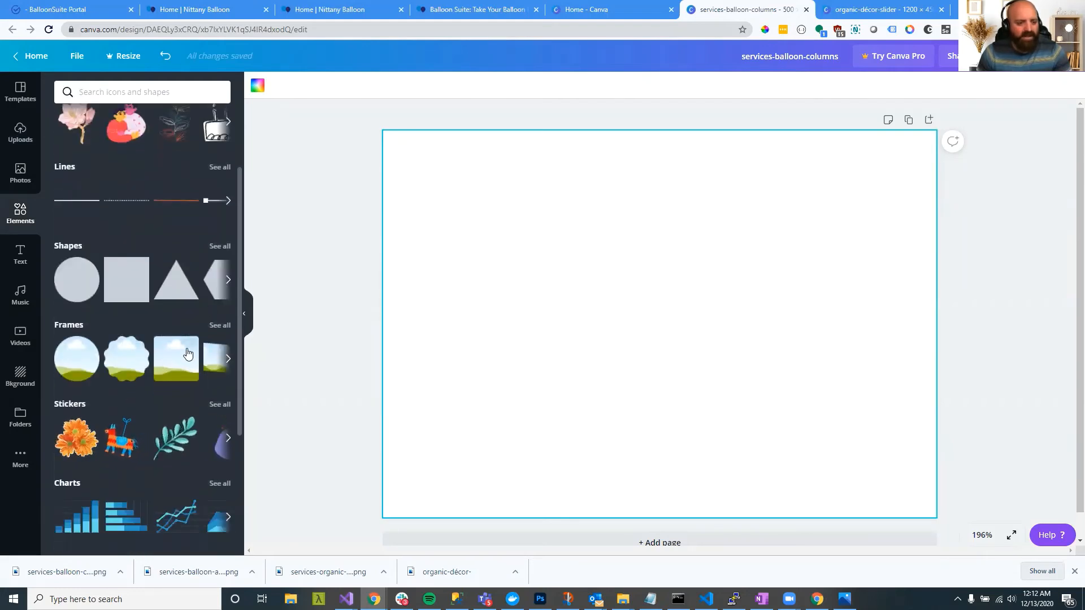
scroll(186, 350, down, 4)
click(142, 378)
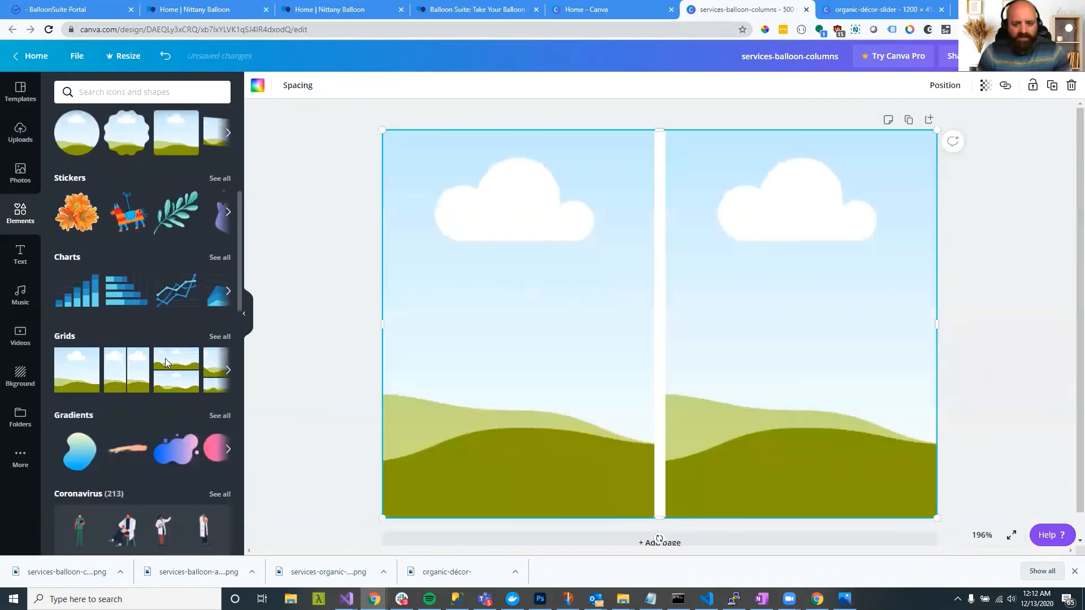
Step: Fill the grid's left cell with the zebra balloon photo and its right cell with the monkey balloon photo
click(20, 133)
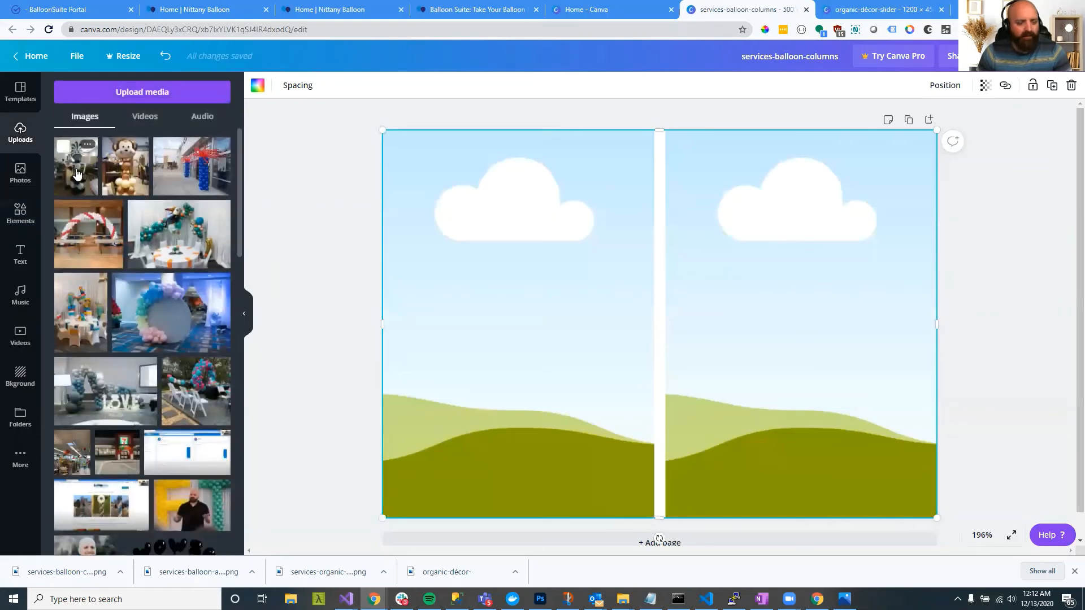
drag(76, 170, 460, 222)
drag(132, 158, 801, 316)
click(988, 290)
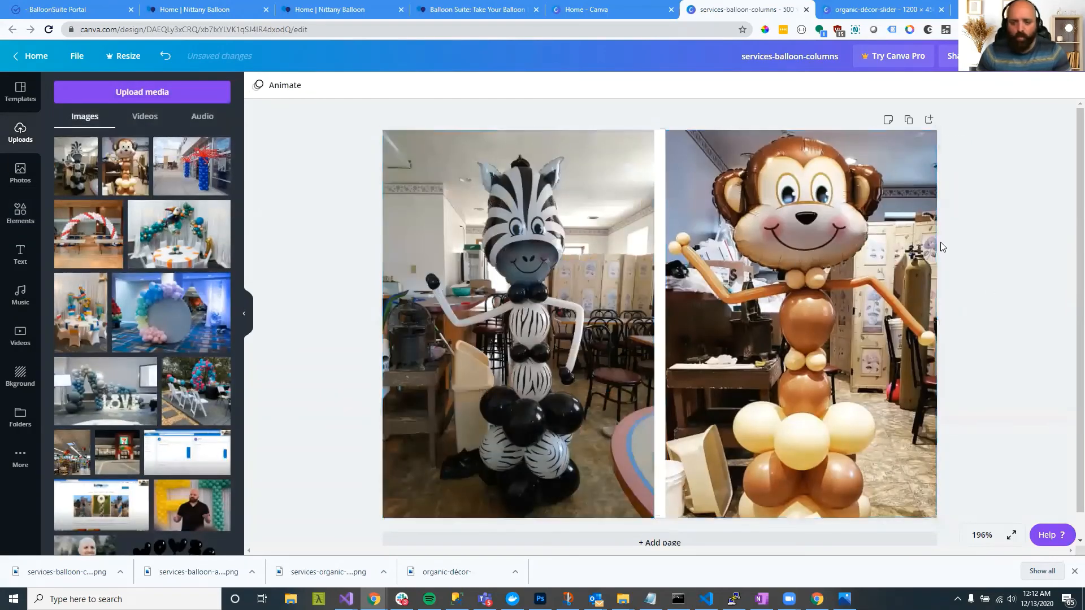
Step: Rename the Canva design to services-sculptures-columns, download it as a PNG, and close the post-download offer
double_click(783, 55)
text(sculpt)
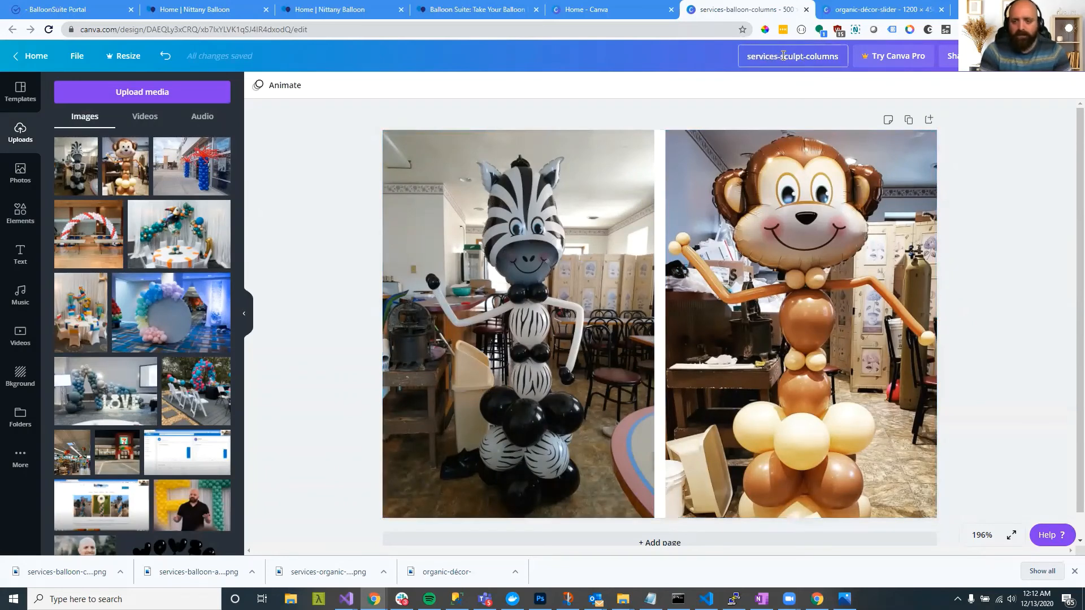
text(ures)
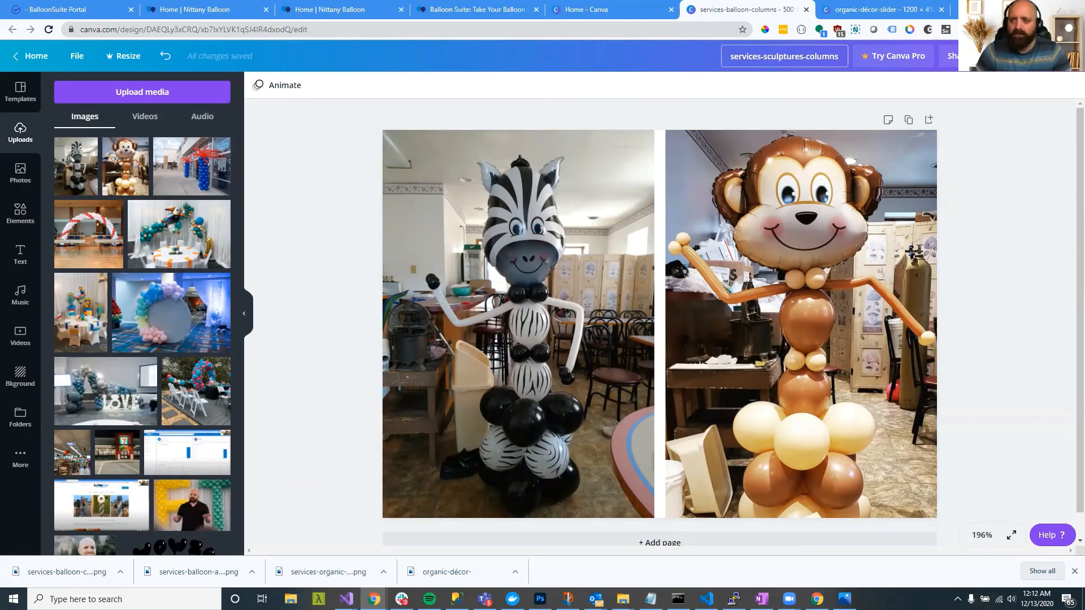
click(1003, 57)
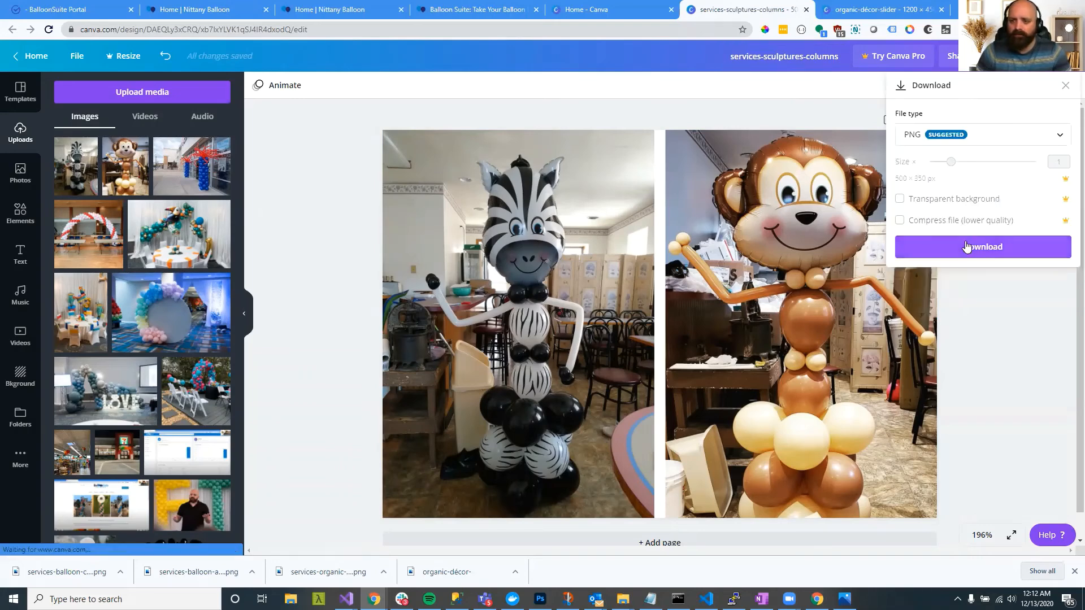
click(967, 247)
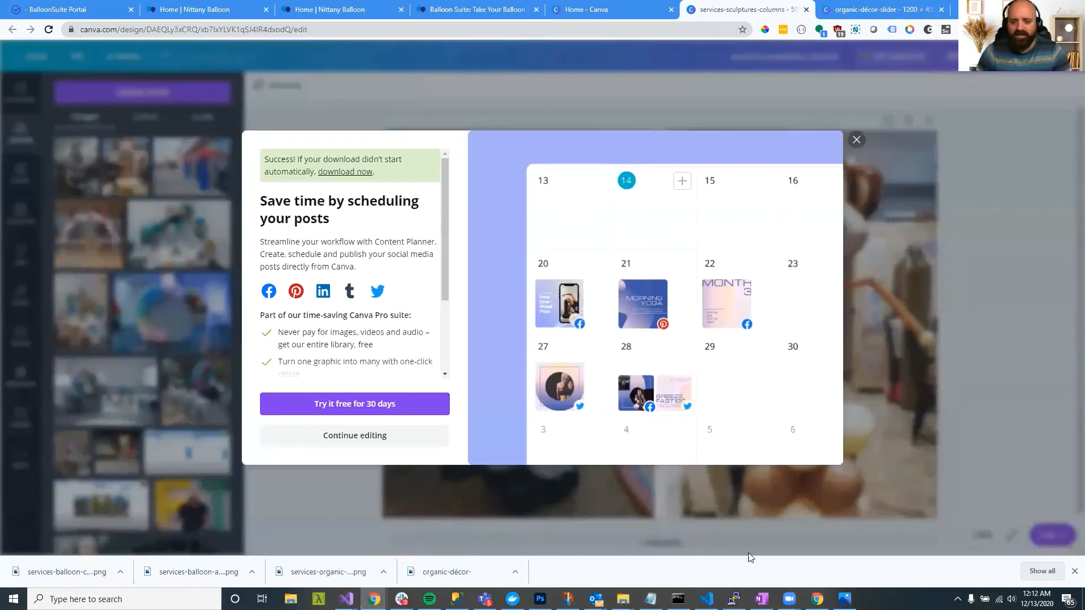
click(919, 139)
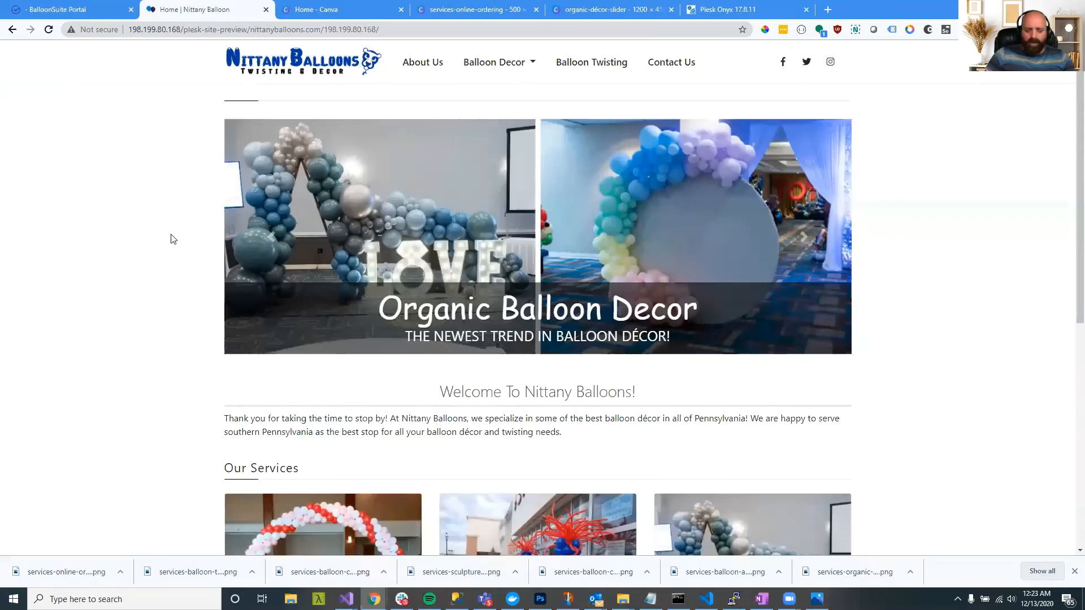
Step: Switch to the Nittany Balloons site preview and review the home page's slider, welcome message and Our Services features
scroll(158, 245, down, 3)
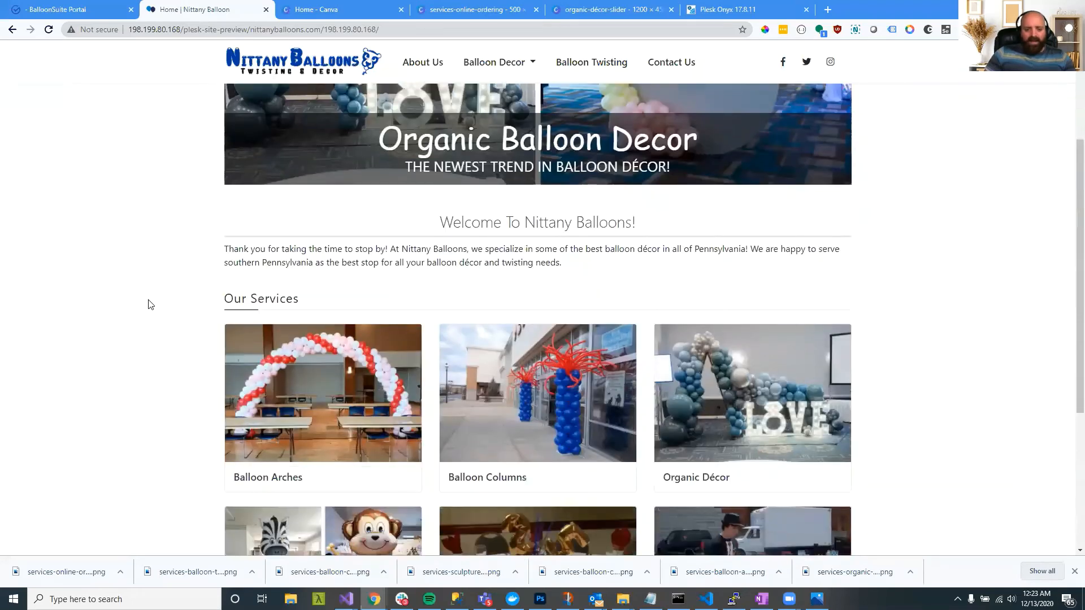
scroll(134, 369, down, 3)
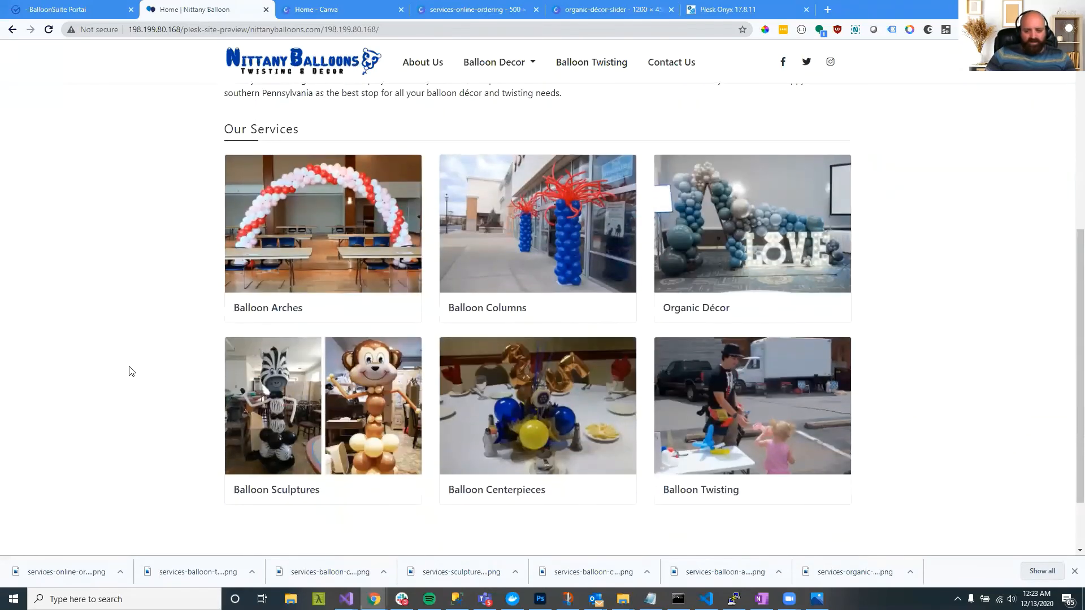
scroll(134, 377, up, 3)
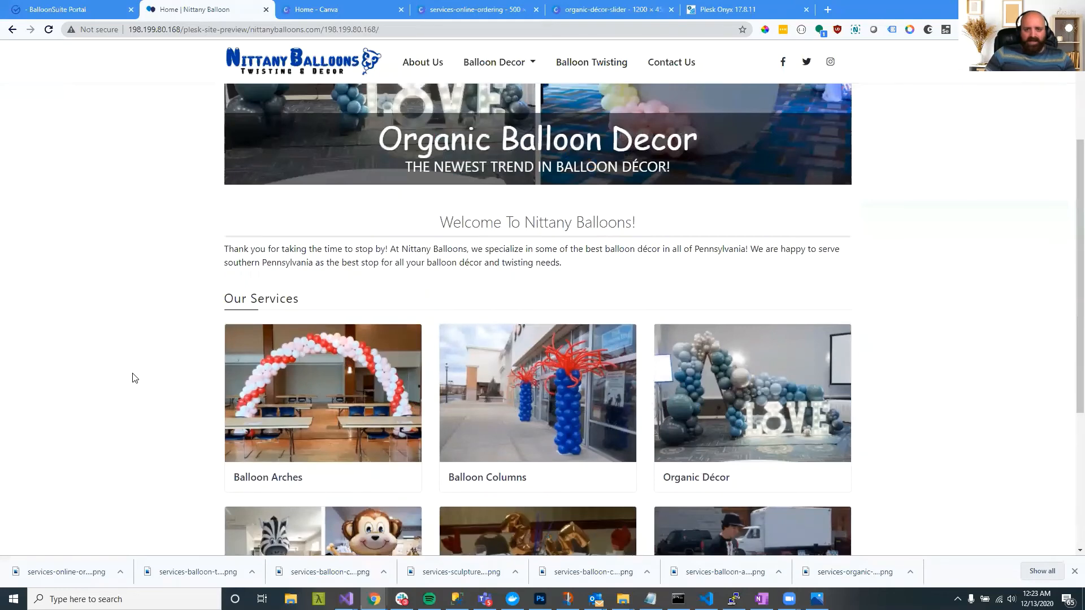
scroll(133, 378, down, 2)
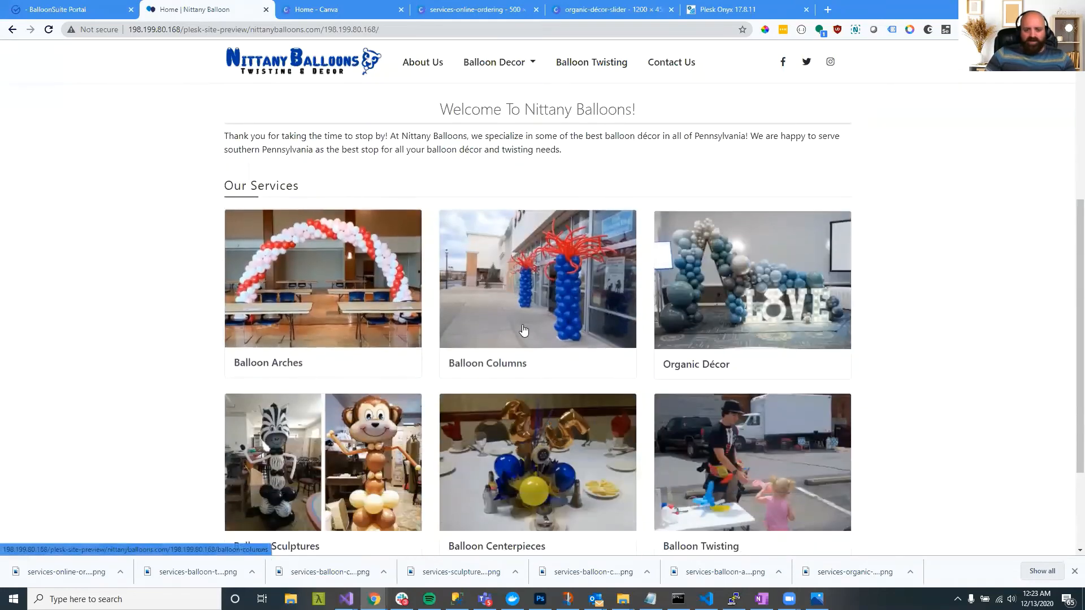
scroll(524, 330, down, 2)
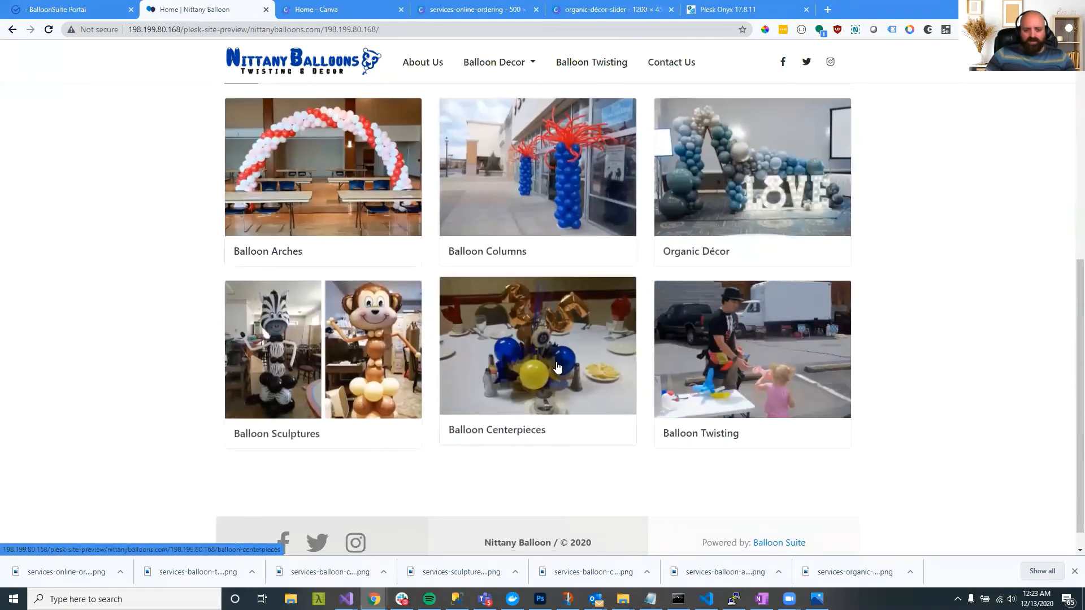
scroll(357, 385, up, 4)
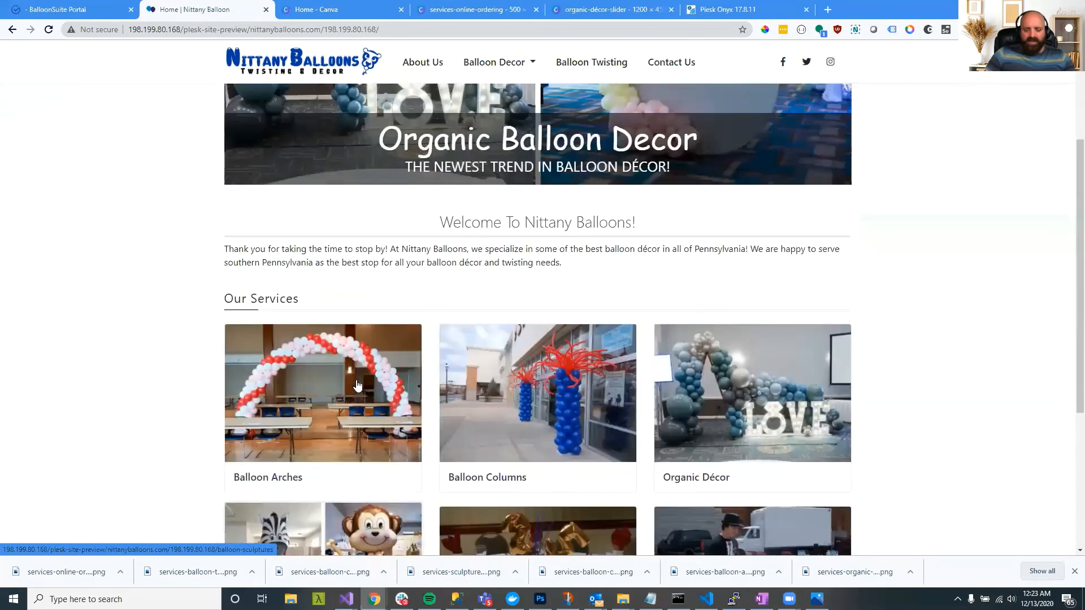
scroll(357, 385, up, 3)
scroll(358, 384, down, 3)
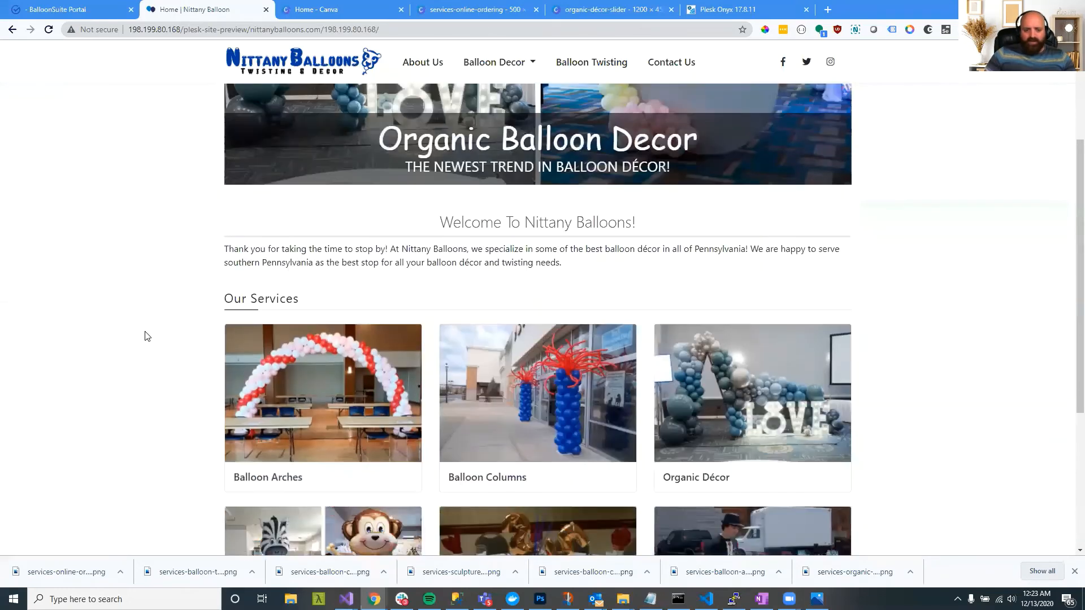
scroll(150, 338, down, 4)
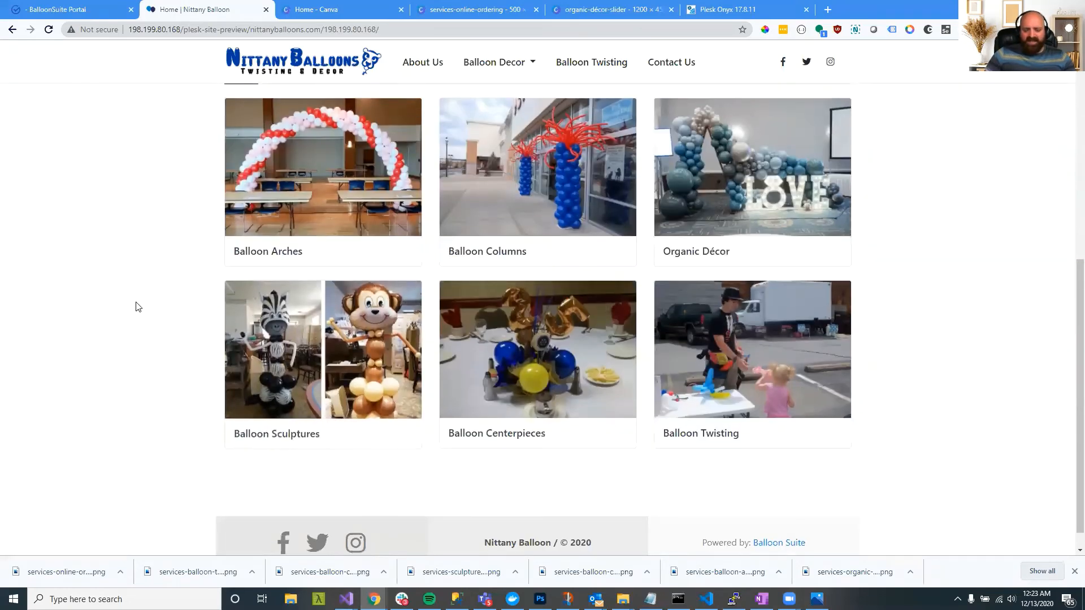
scroll(143, 359, up, 4)
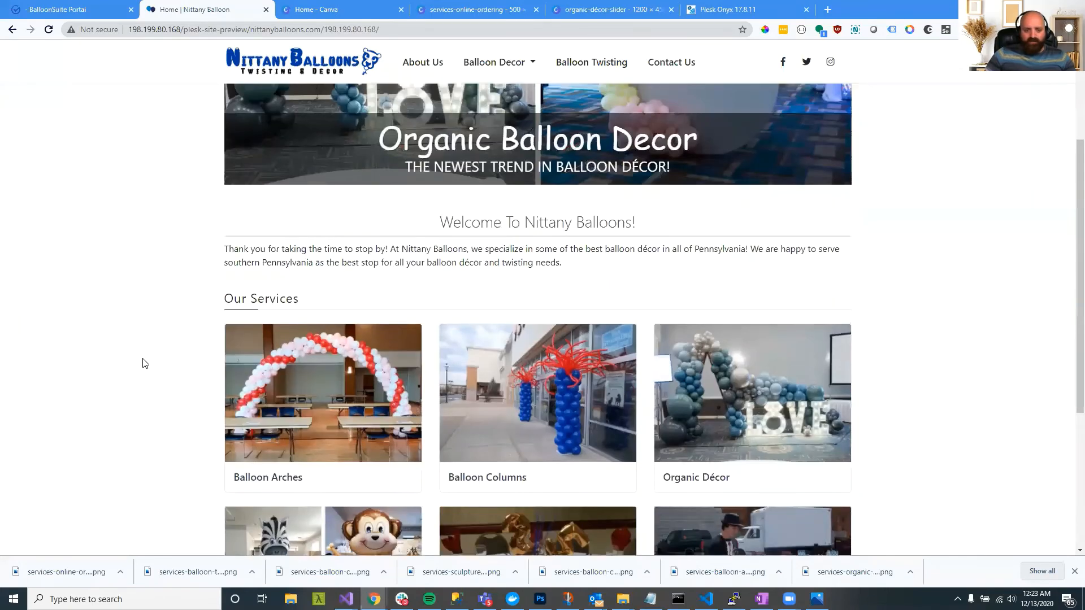
scroll(143, 364, down, 3)
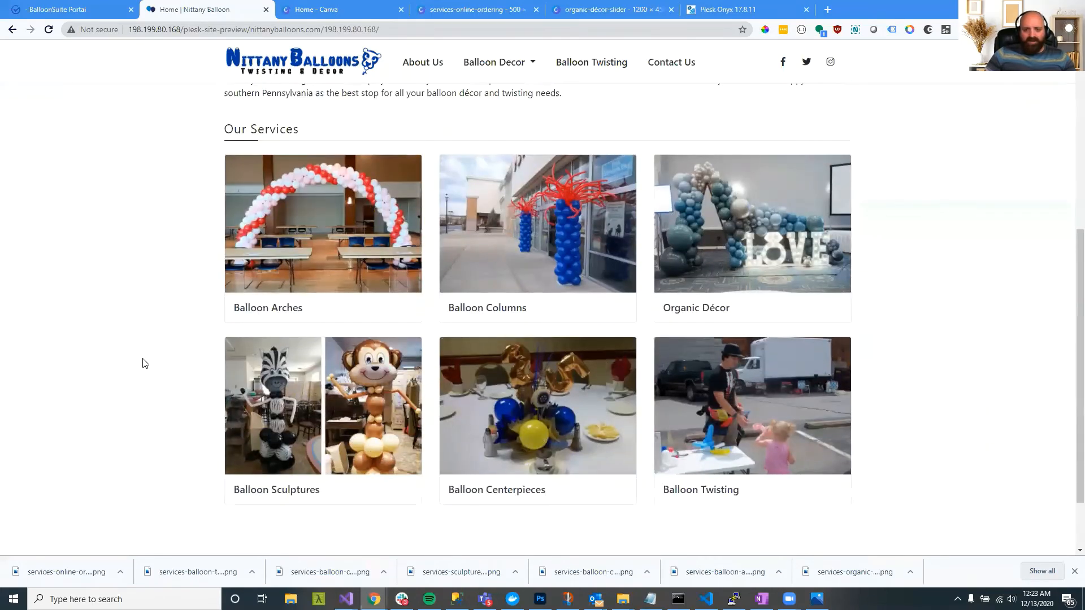
scroll(142, 364, up, 4)
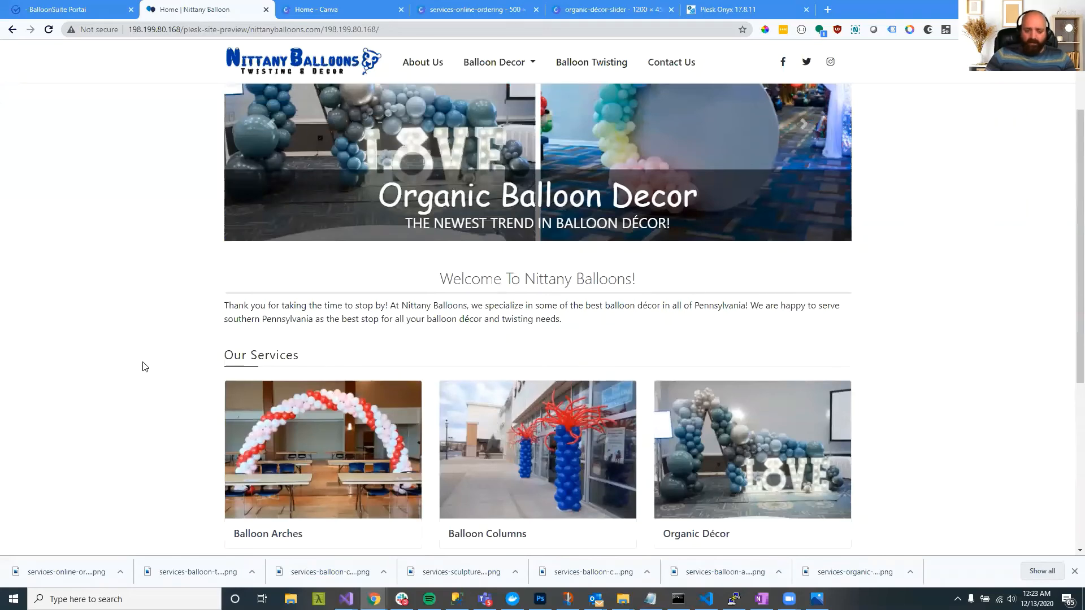
scroll(144, 366, up, 2)
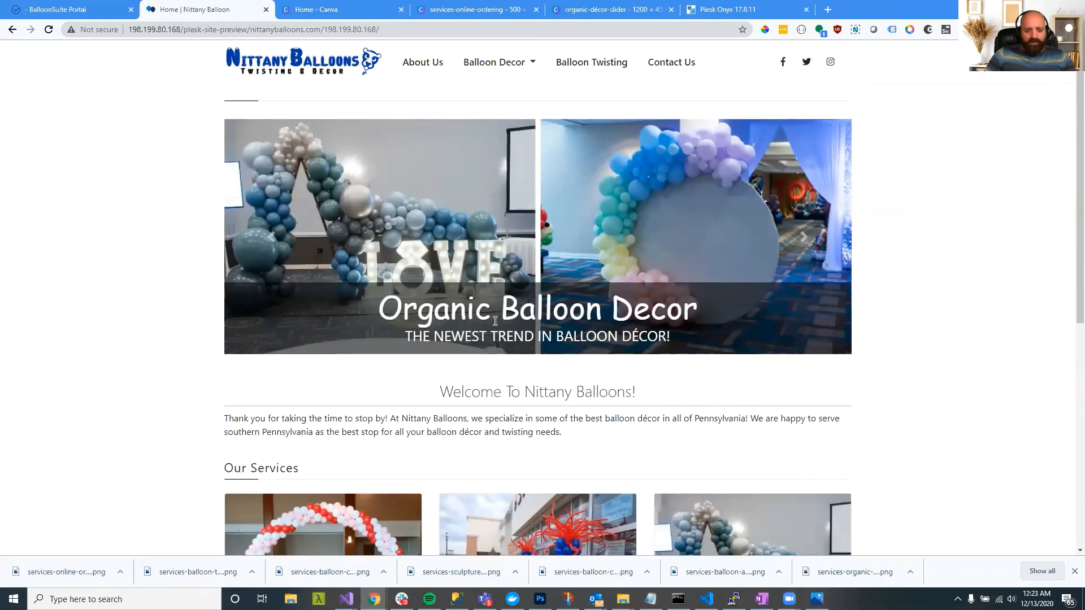
scroll(339, 394, down, 1)
scroll(339, 394, down, 2)
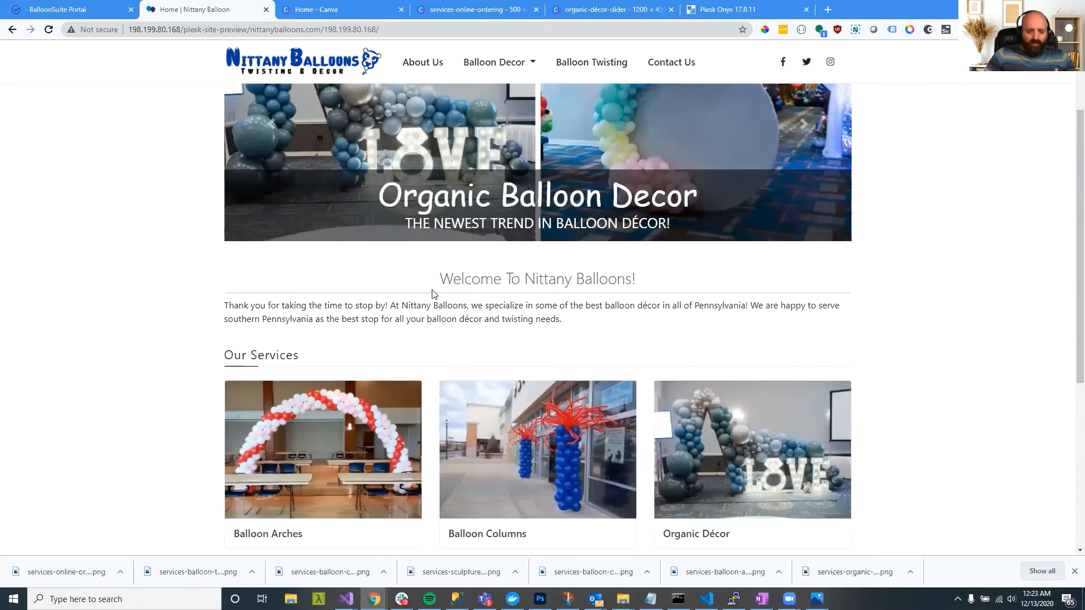
Step: Check the mentions of Pennsylvania in the welcome text and search the whole home page for "balloon"
double_click(288, 319)
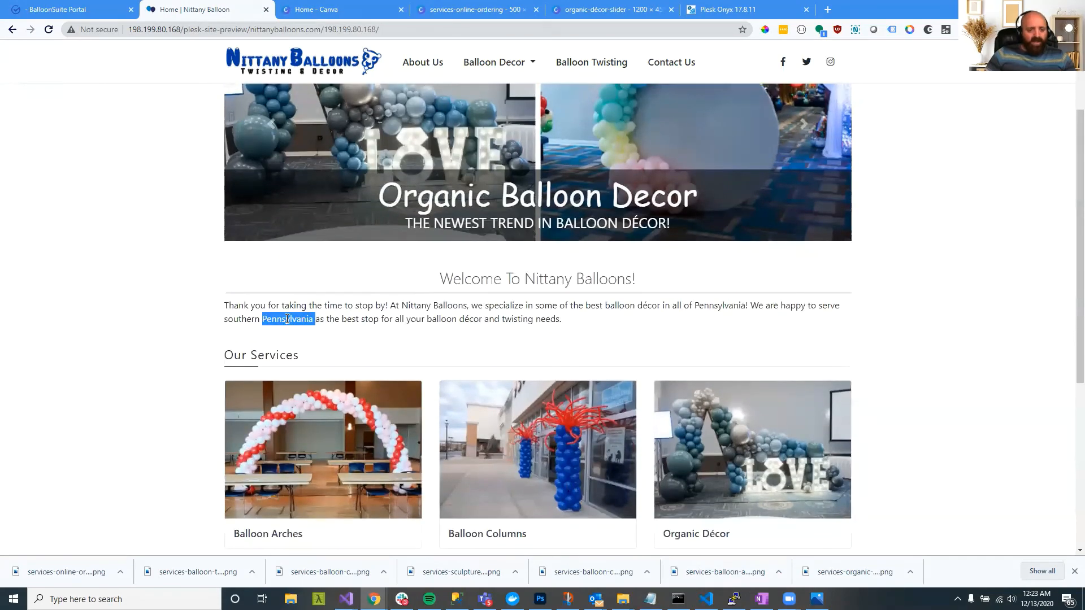
double_click(702, 305)
double_click(290, 319)
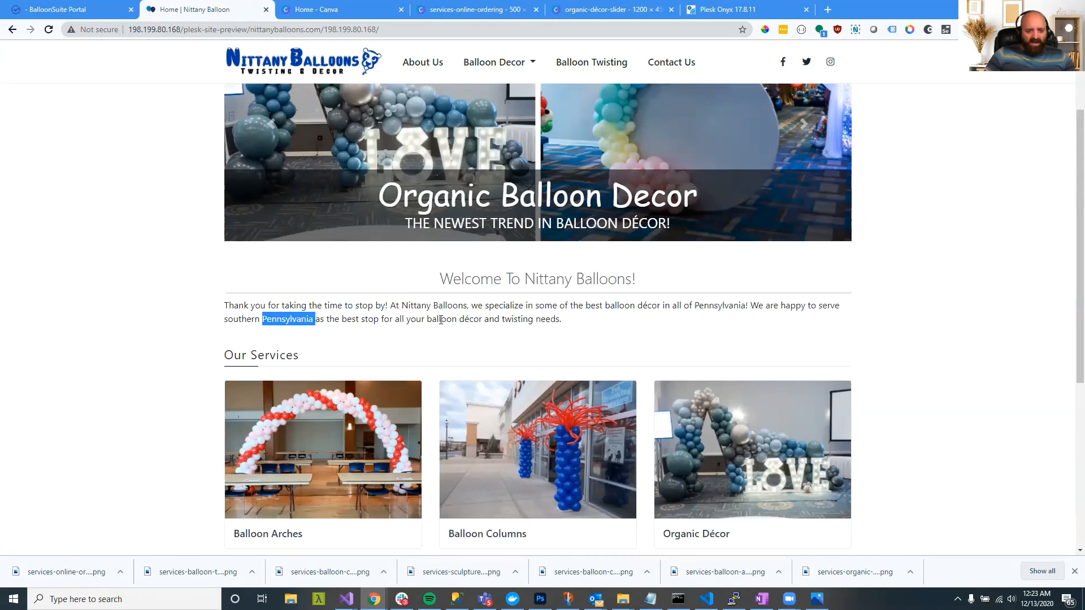
double_click(441, 320)
key(ctrl+f)
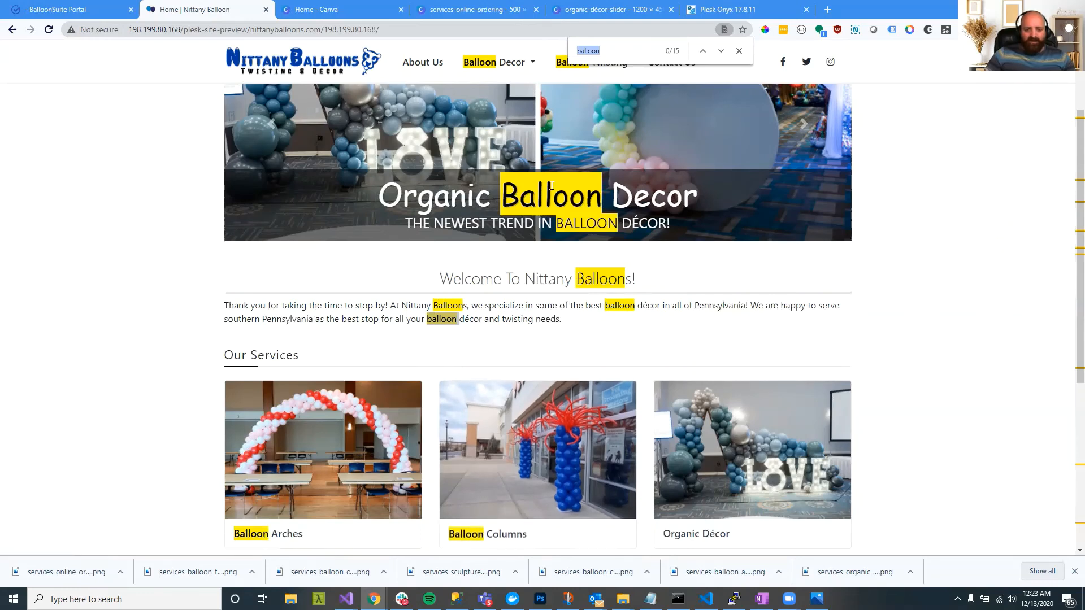
scroll(539, 168, up, 1)
scroll(539, 168, up, 1)
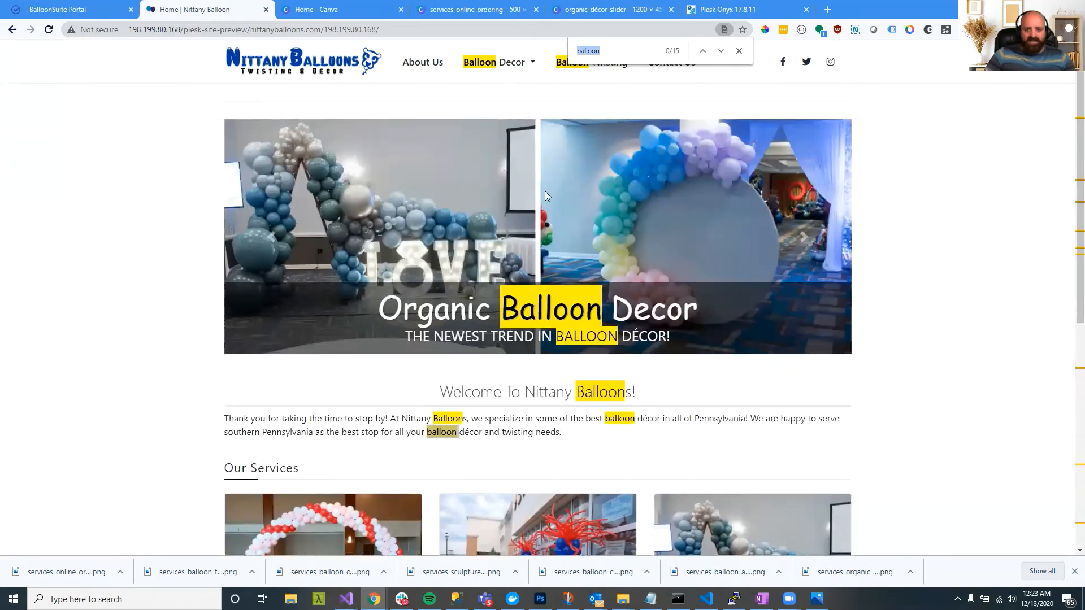
scroll(545, 196, down, 7)
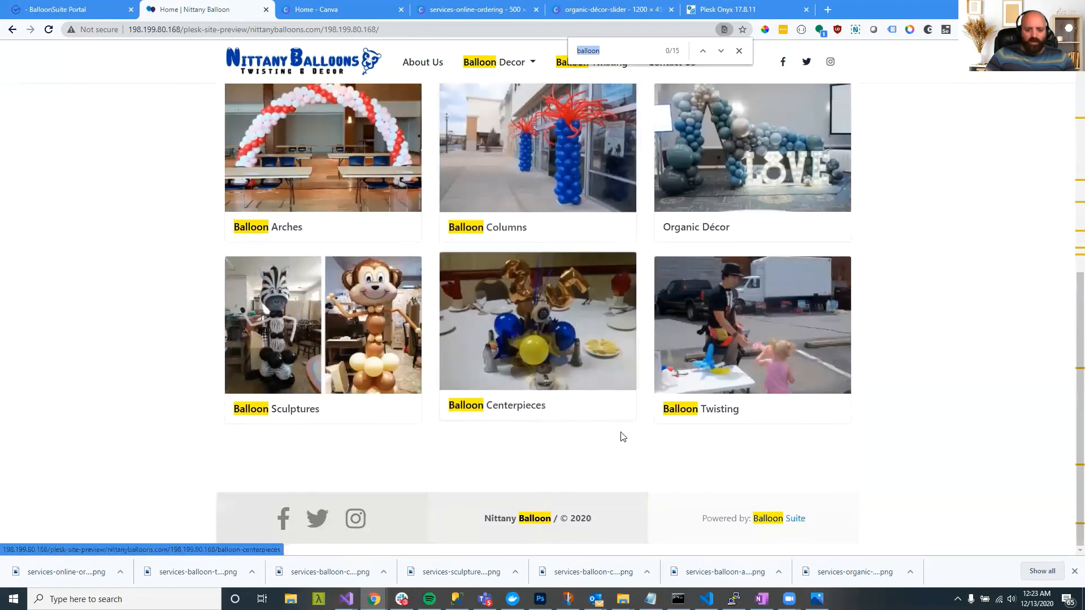
scroll(646, 390, up, 4)
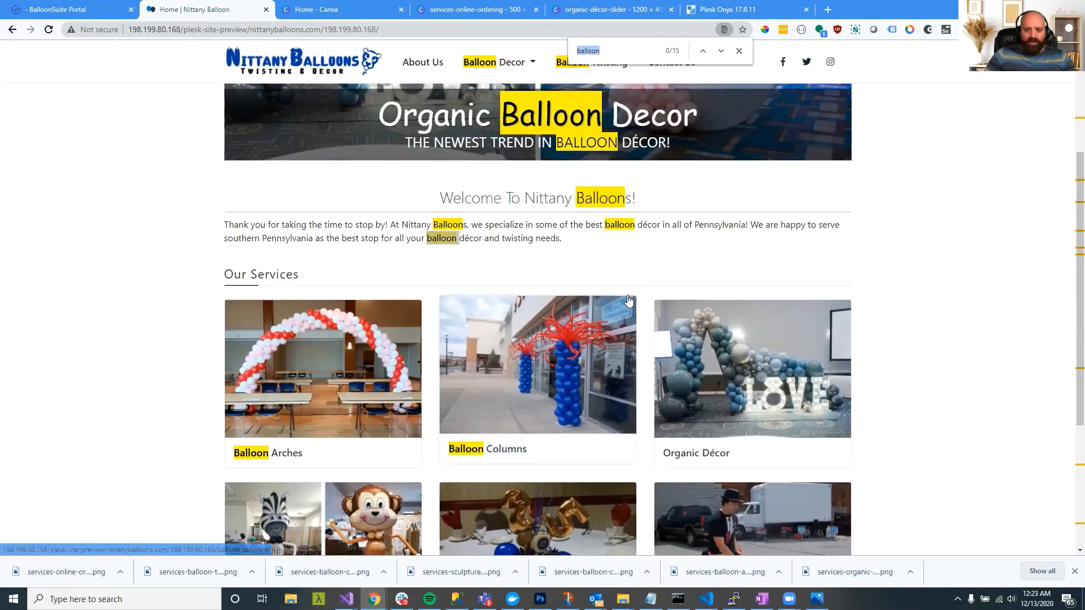
Step: Search the home page for "Pennsylvania" and highlight the word "southern" in the welcome text
double_click(706, 227)
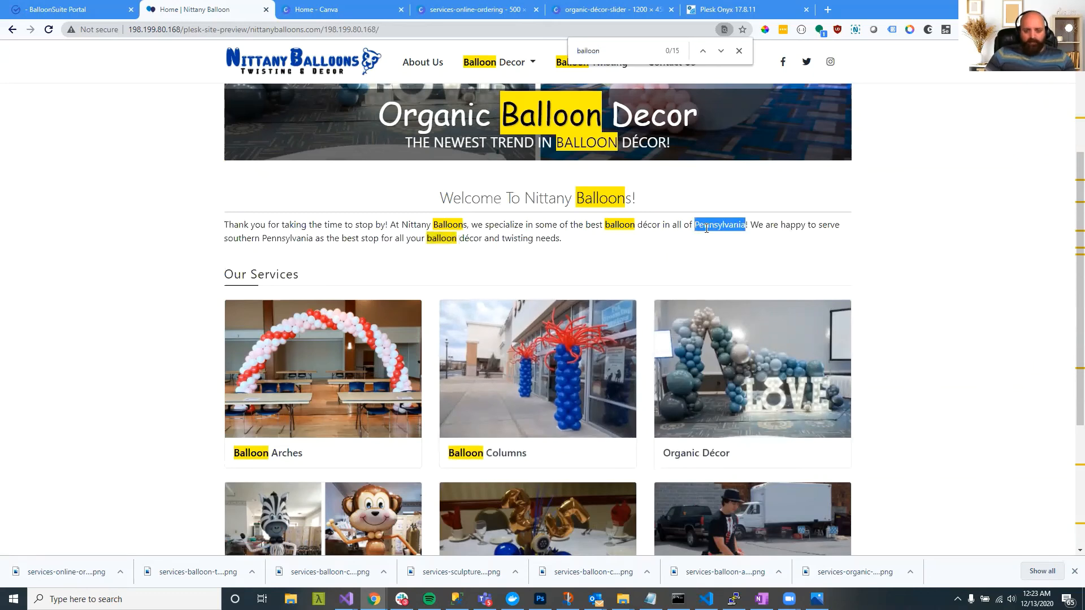
key(ctrl+f)
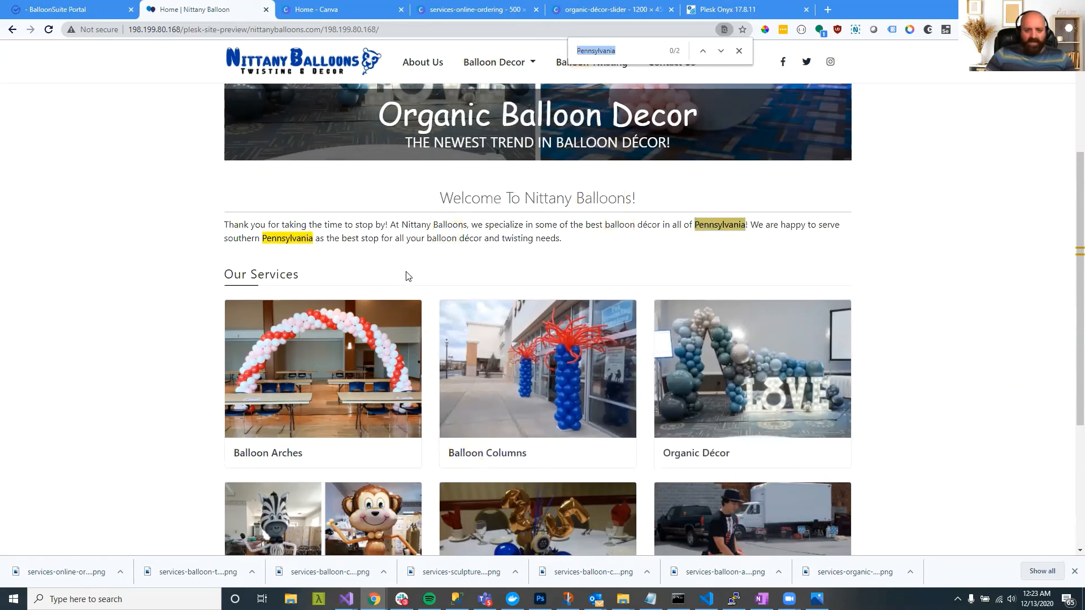
double_click(240, 237)
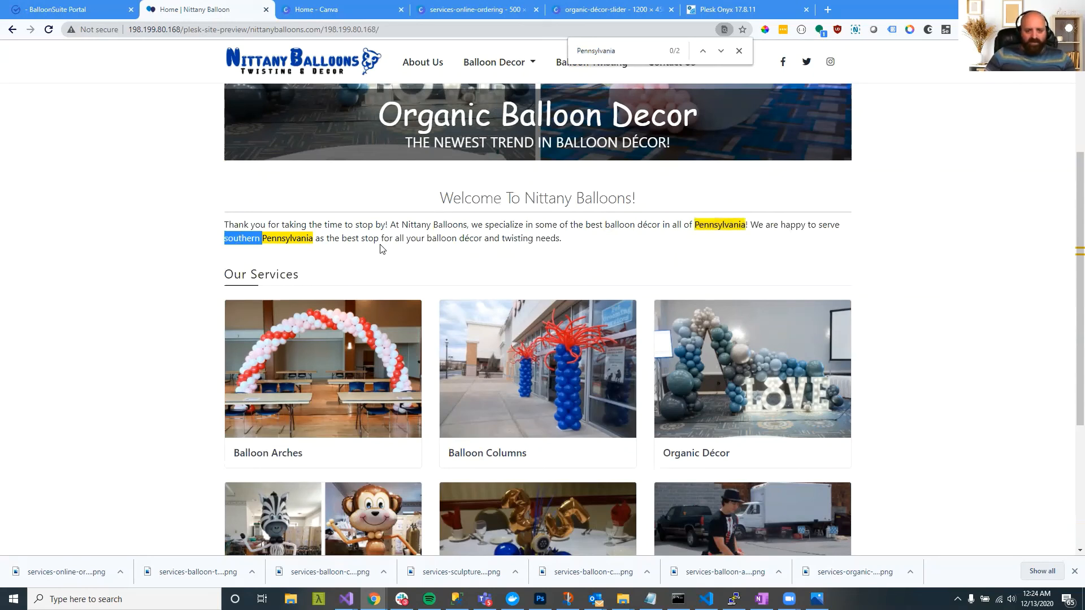
Step: Clear the text selection and look over the home page preview again, from the slider to the footer
scroll(516, 250, down, 4)
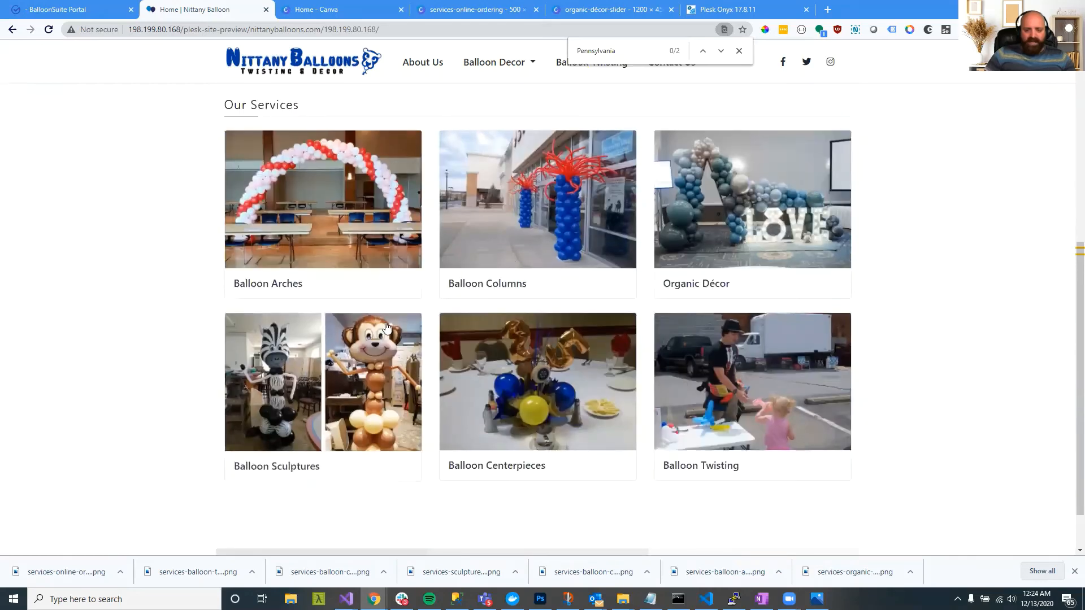
scroll(386, 330, up, 5)
scroll(386, 330, up, 2)
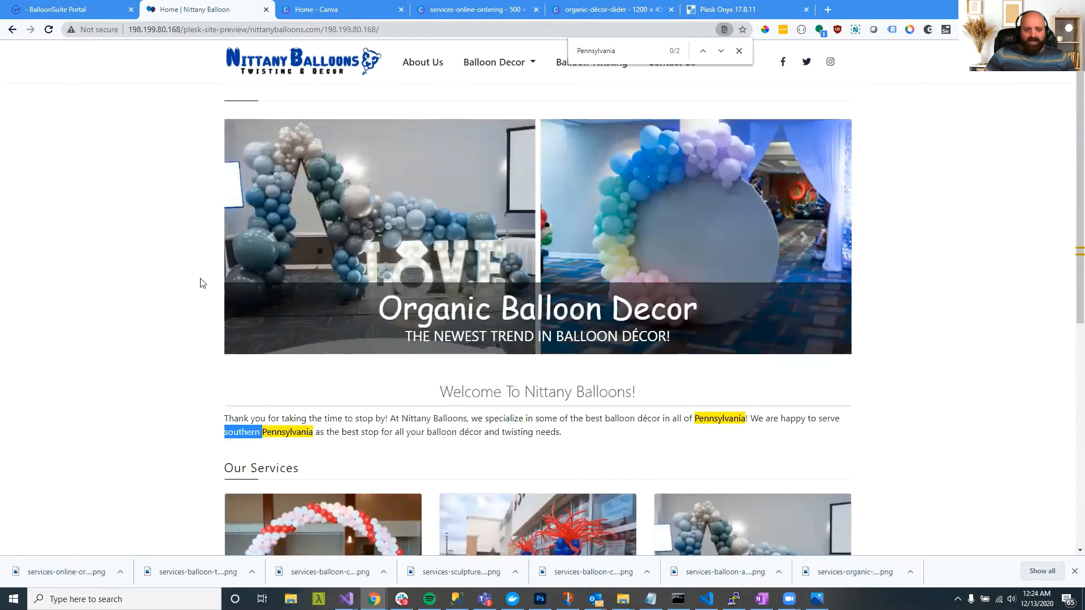
click(179, 277)
scroll(390, 322, down, 4)
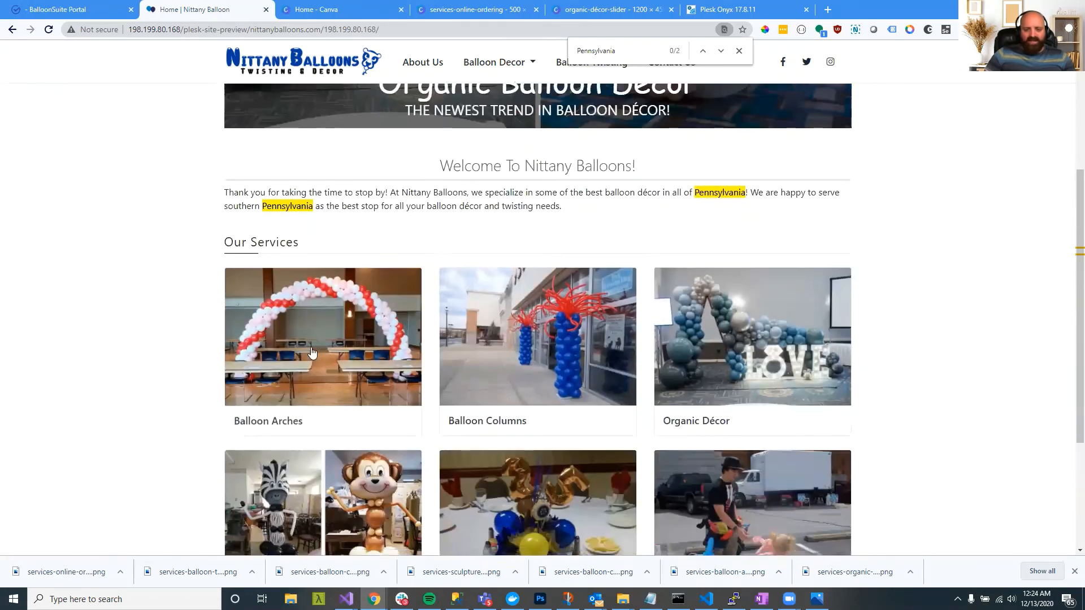
scroll(401, 349, down, 3)
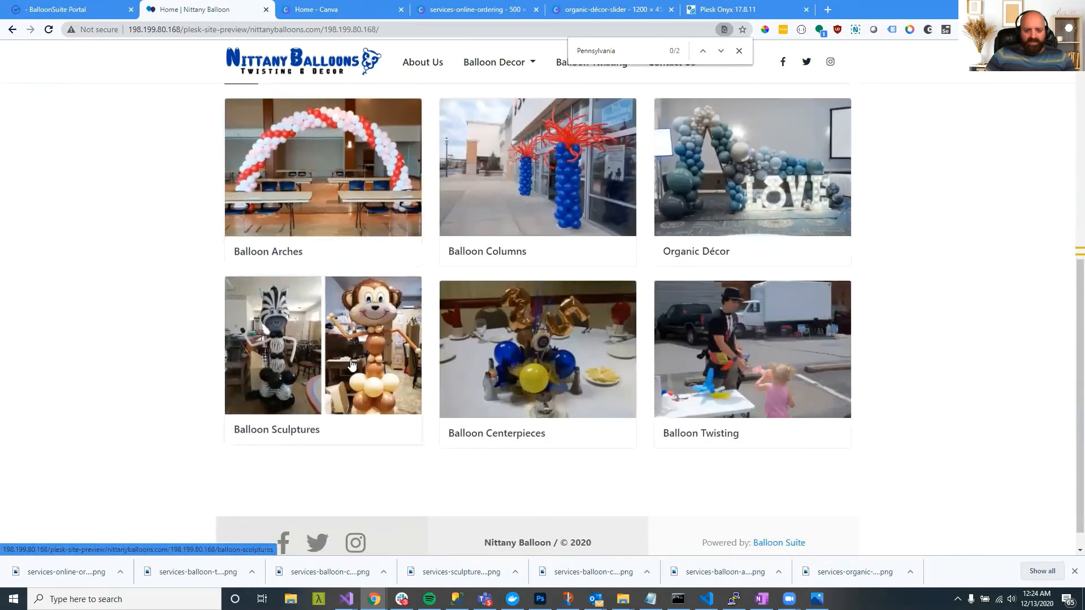
scroll(752, 349, up, 1)
scroll(751, 350, up, 4)
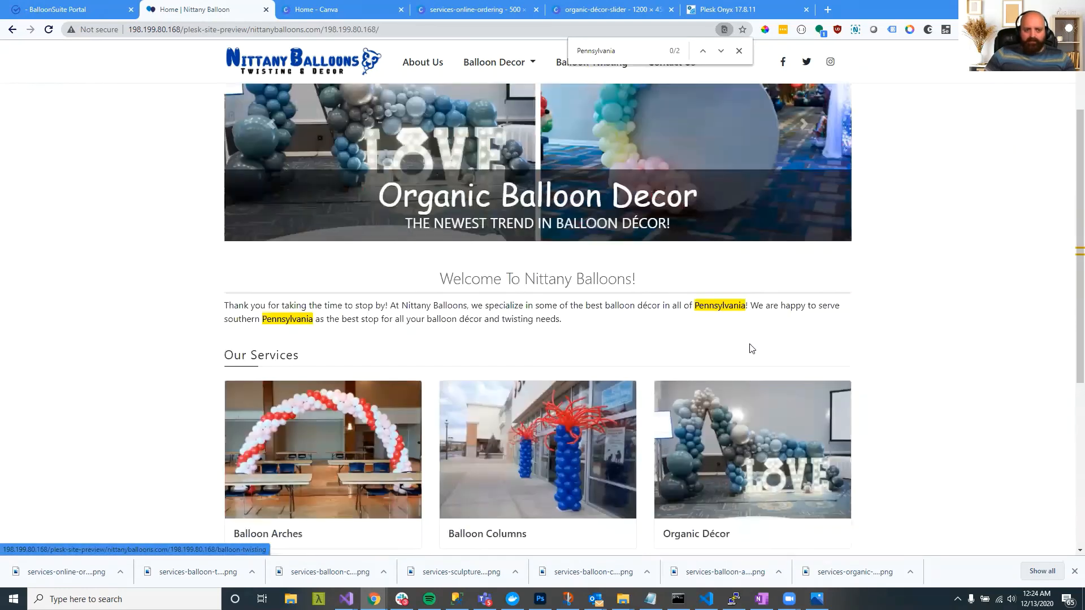
Step: Compare the Home Page section list in the BalloonSuite Portal with the Our Services area of the site preview
click(49, 11)
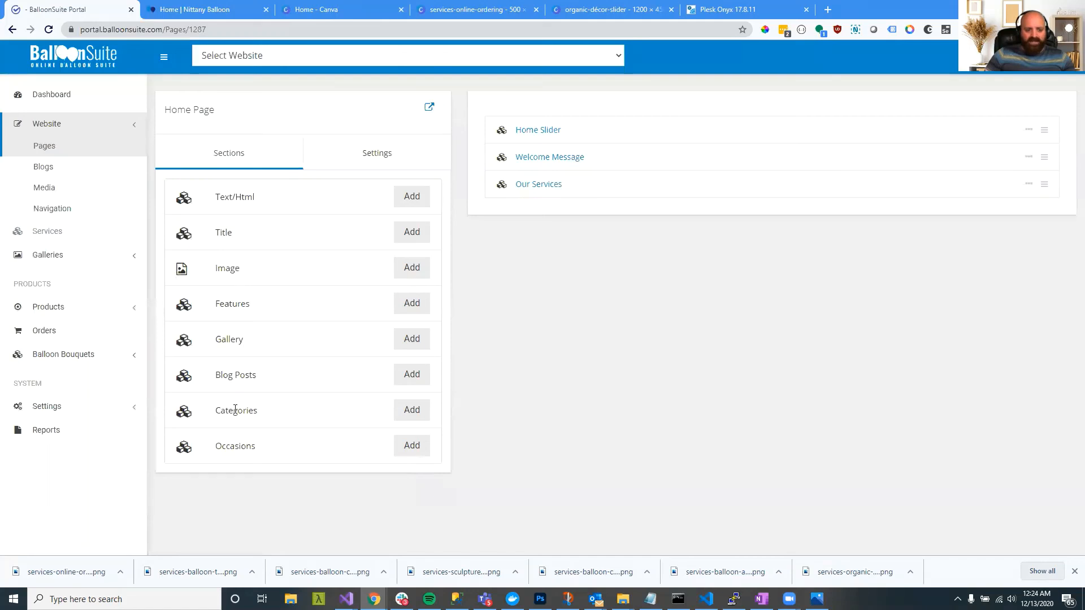
click(215, 5)
scroll(113, 51, down, 4)
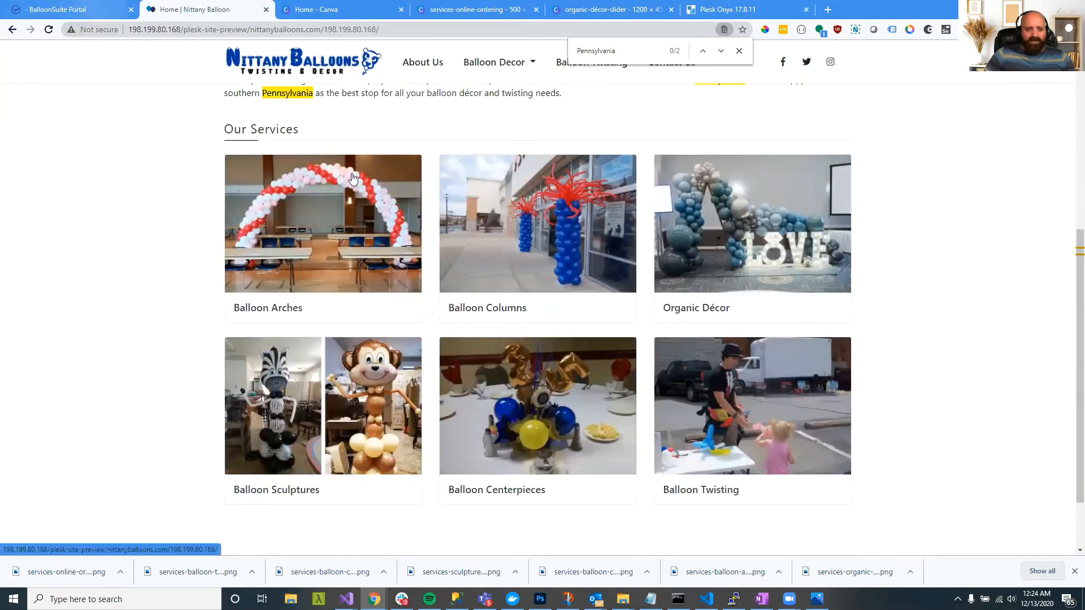
click(17, 10)
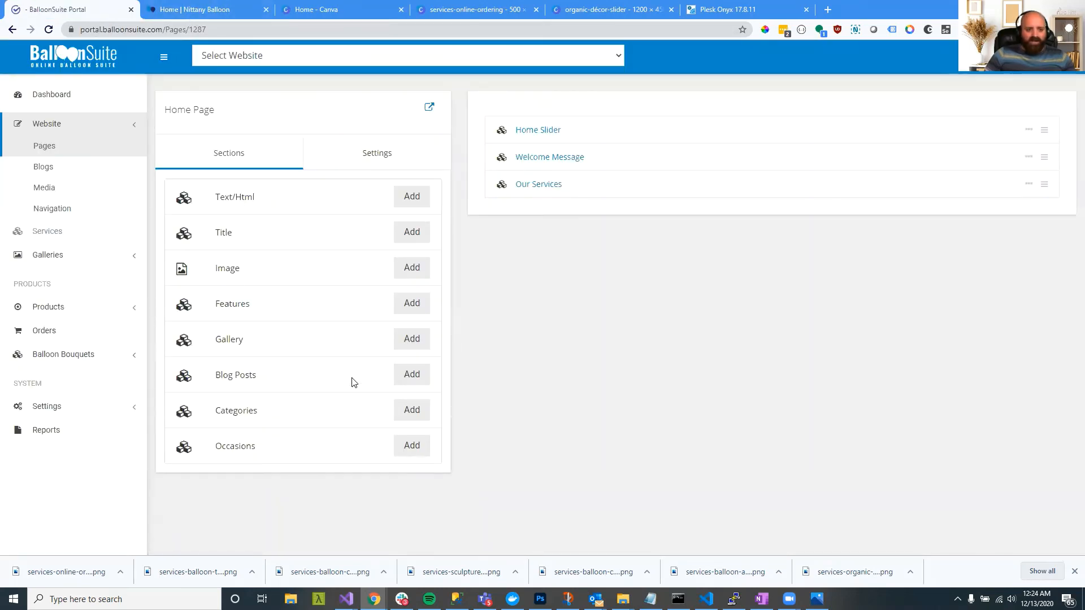
Step: Add a Blog Posts section to the Home Page and check the Recent Blog Posts heading in the refreshed site preview
click(399, 381)
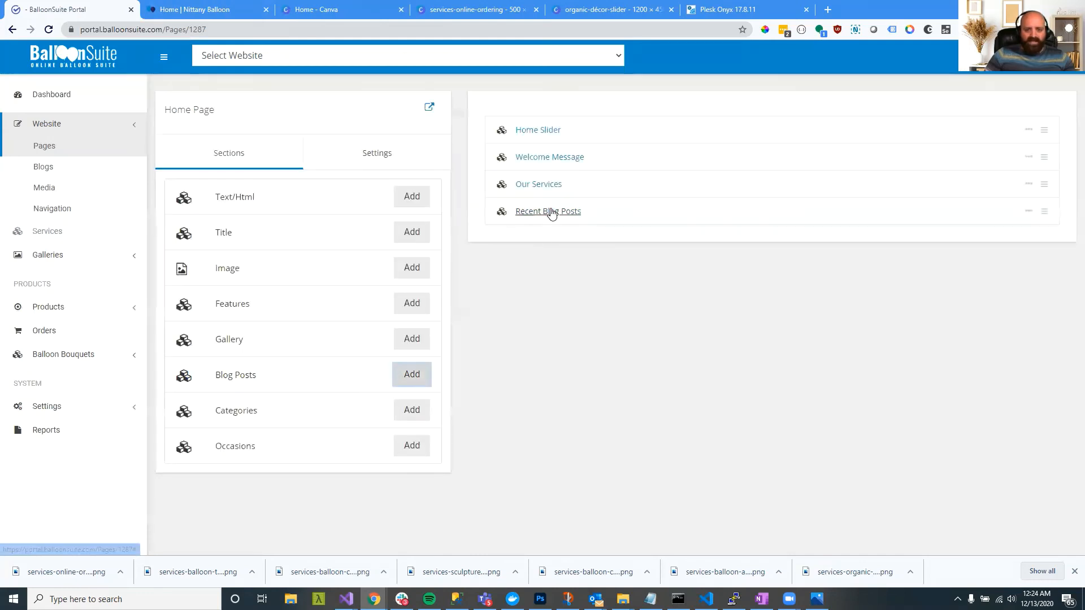
click(193, 9)
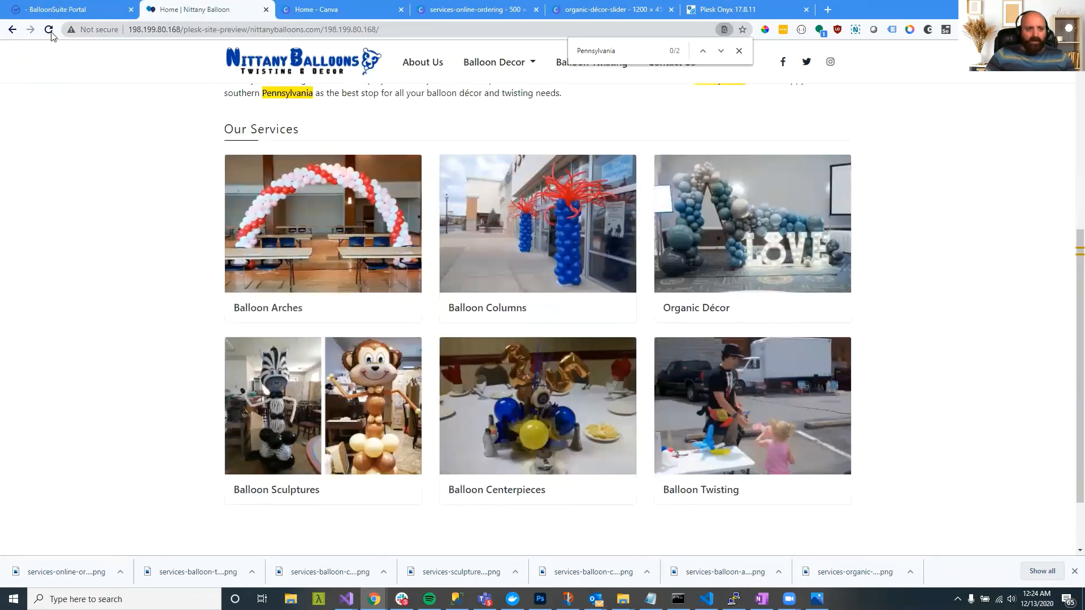
scroll(203, 396, down, 2)
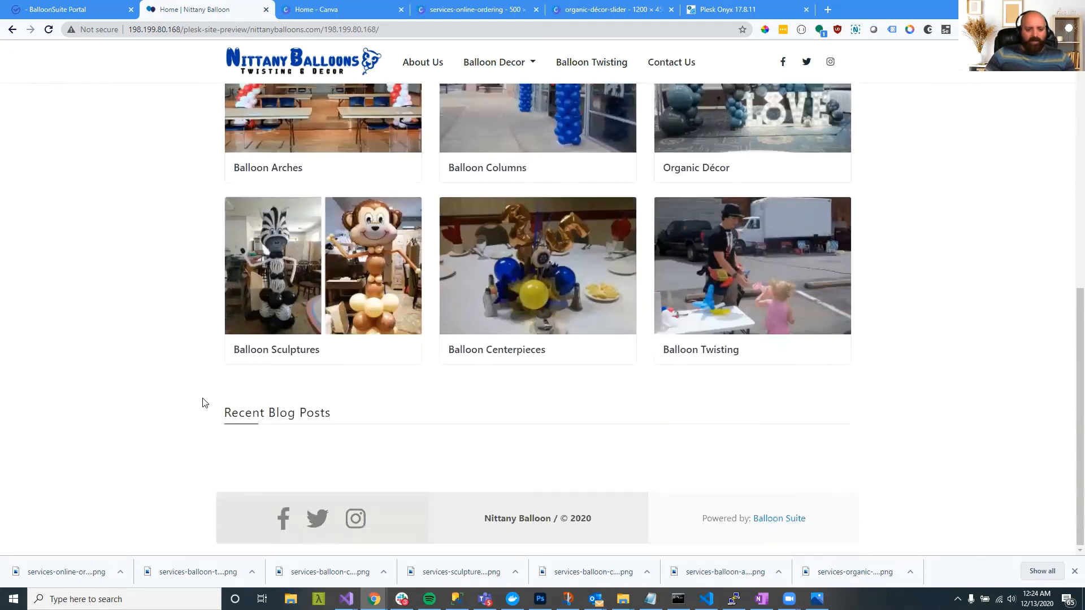
drag(330, 414, 310, 466)
scroll(420, 425, up, 5)
Step: Add an Image section to the Home Page in the BalloonSuite Portal and delete that section again
click(95, 9)
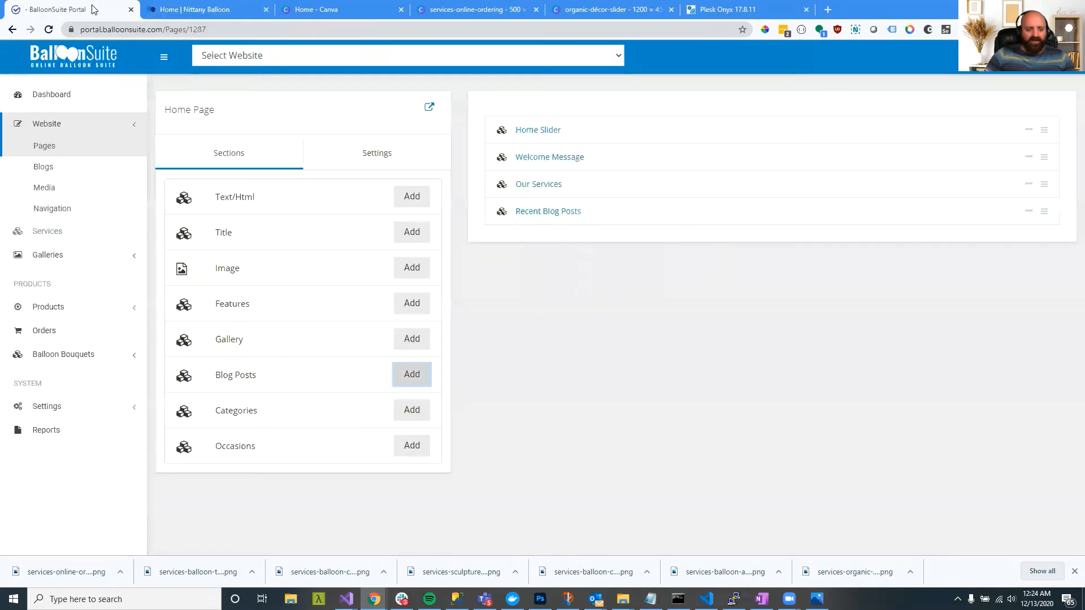
click(419, 270)
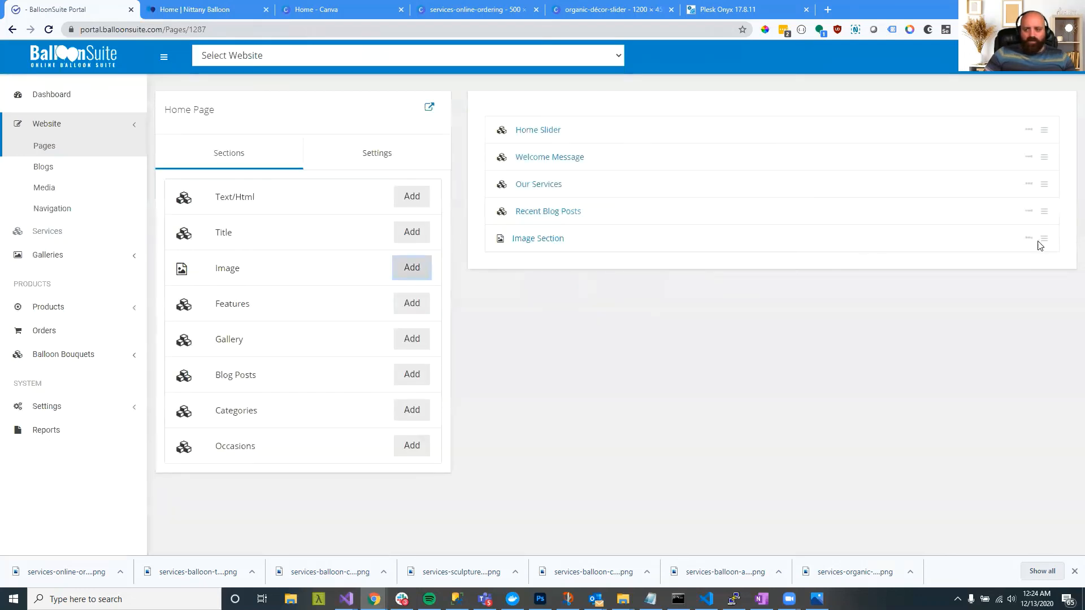
click(1029, 239)
click(961, 292)
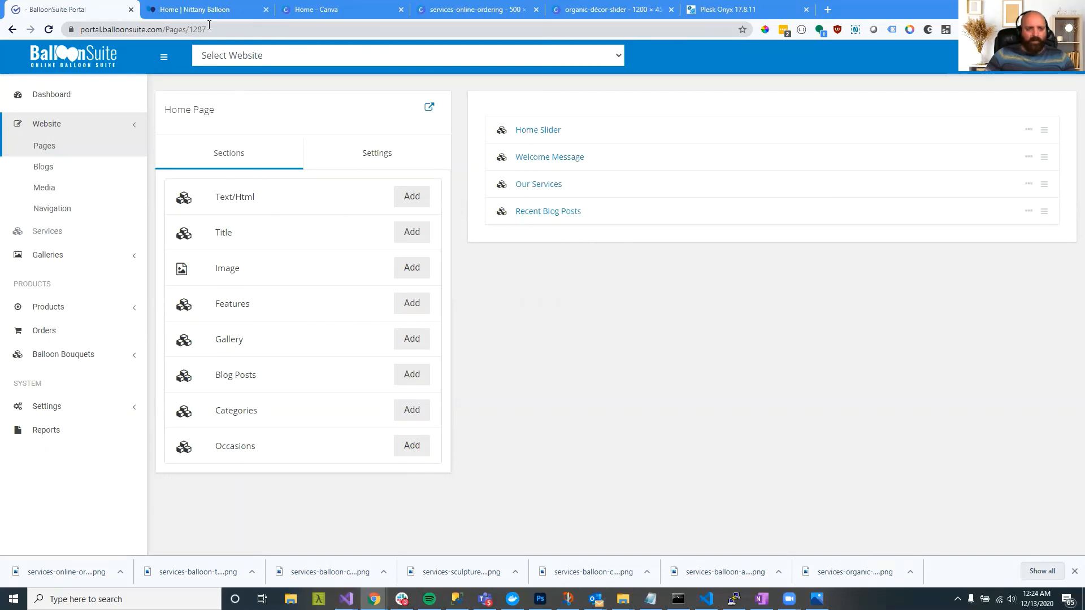
Step: Look over the home page preview down to the Recent Blog Posts area, and open Blogs in the BalloonSuite Portal
click(185, 9)
scroll(396, 296, down, 10)
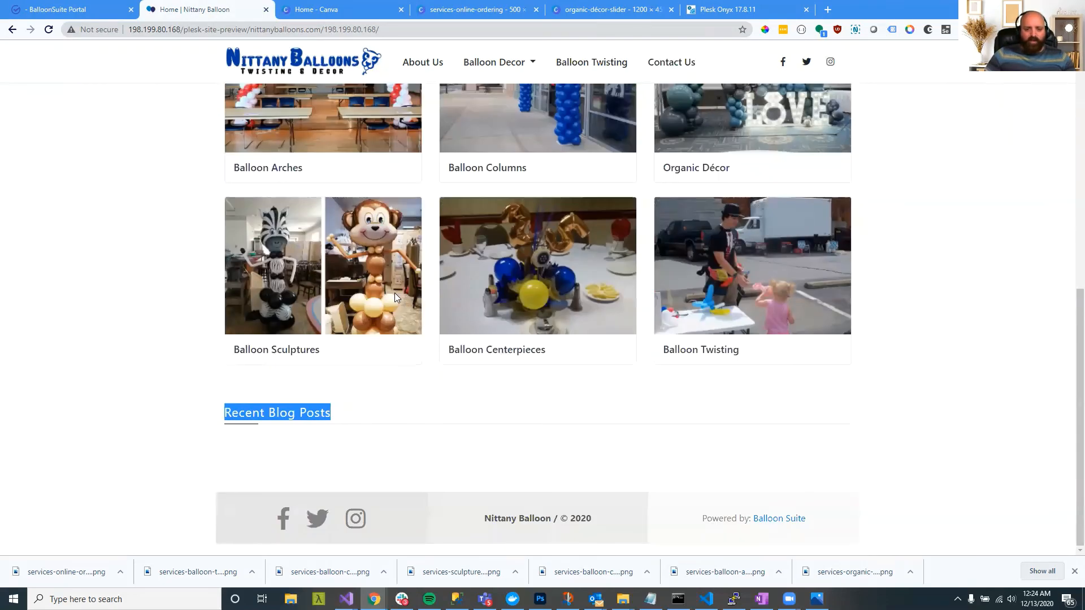
scroll(395, 297, up, 14)
scroll(395, 297, down, 10)
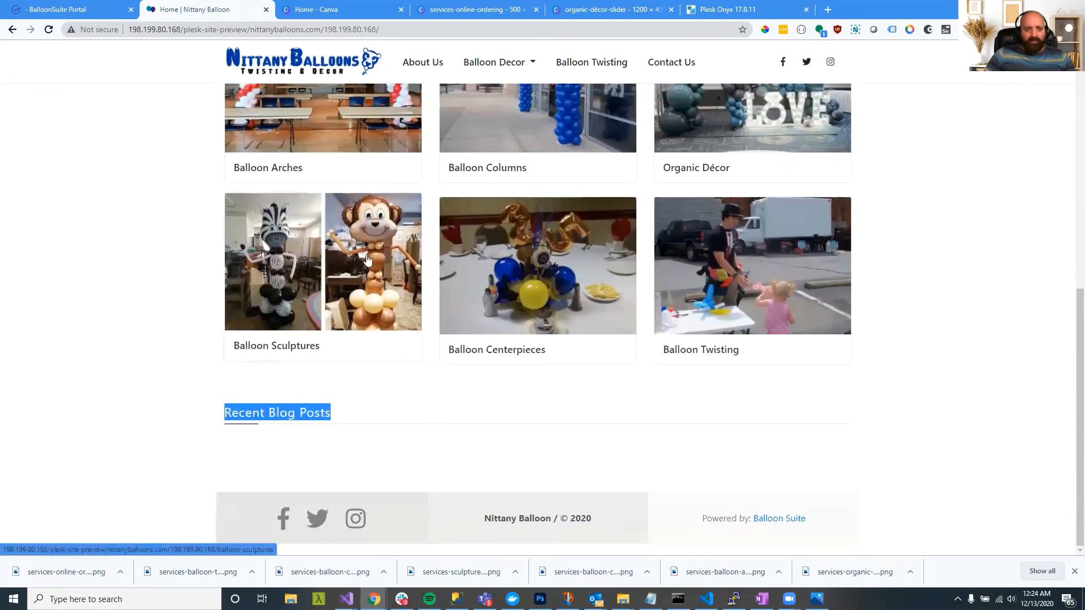
click(82, 6)
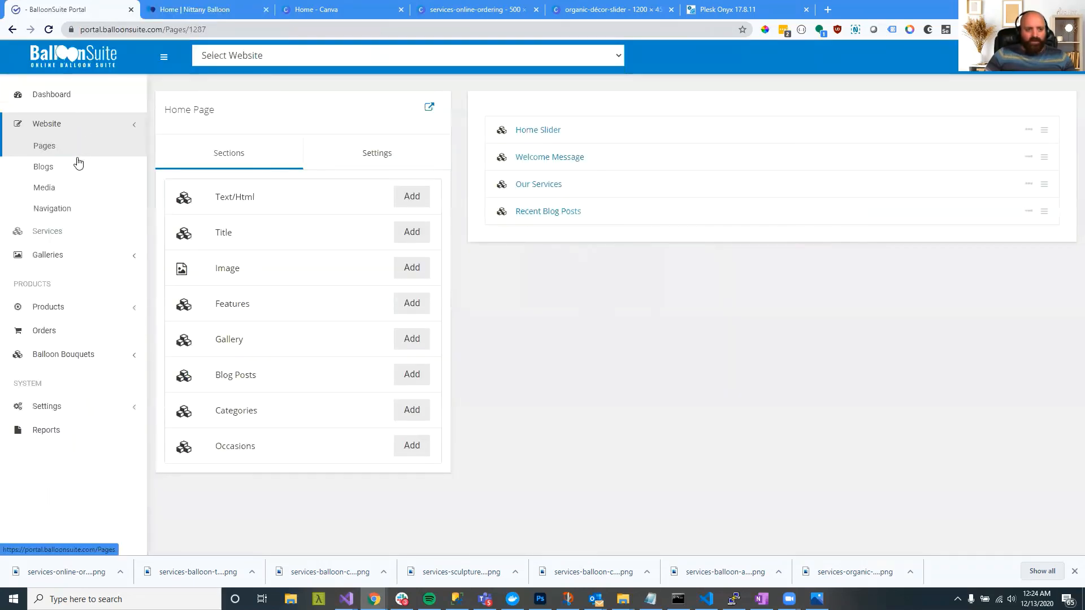
click(60, 167)
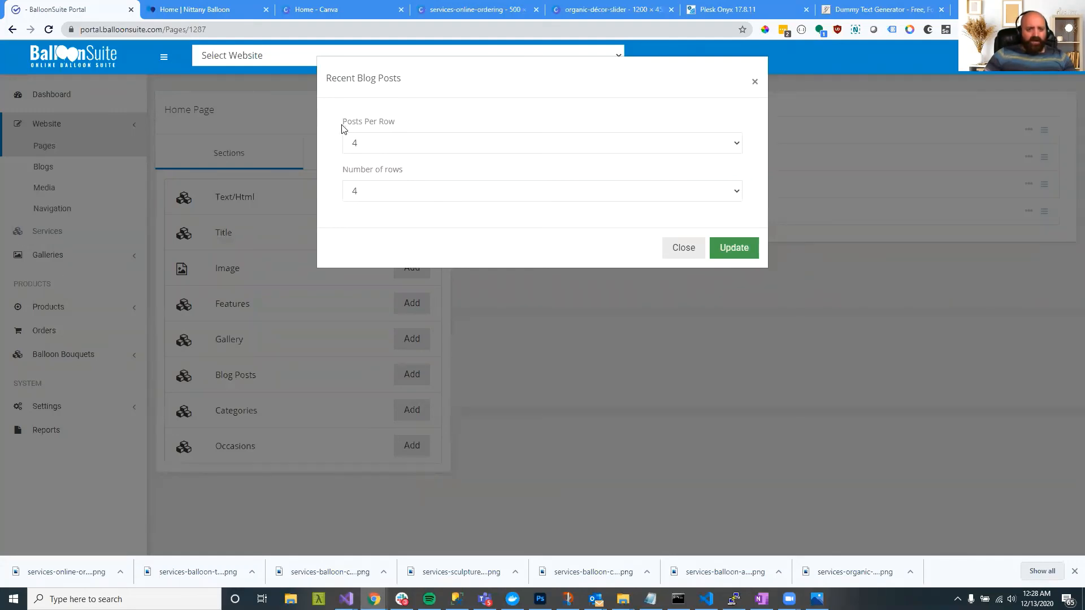
Step: Set the Recent Blog Posts section's number of rows to 1 and save the change
click(370, 191)
click(361, 207)
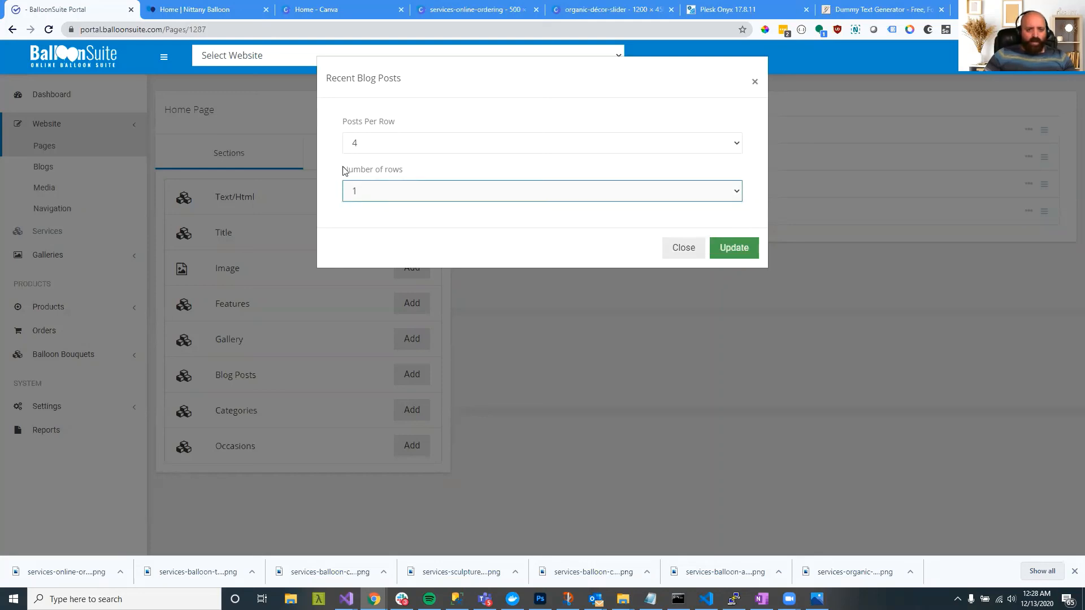
click(733, 247)
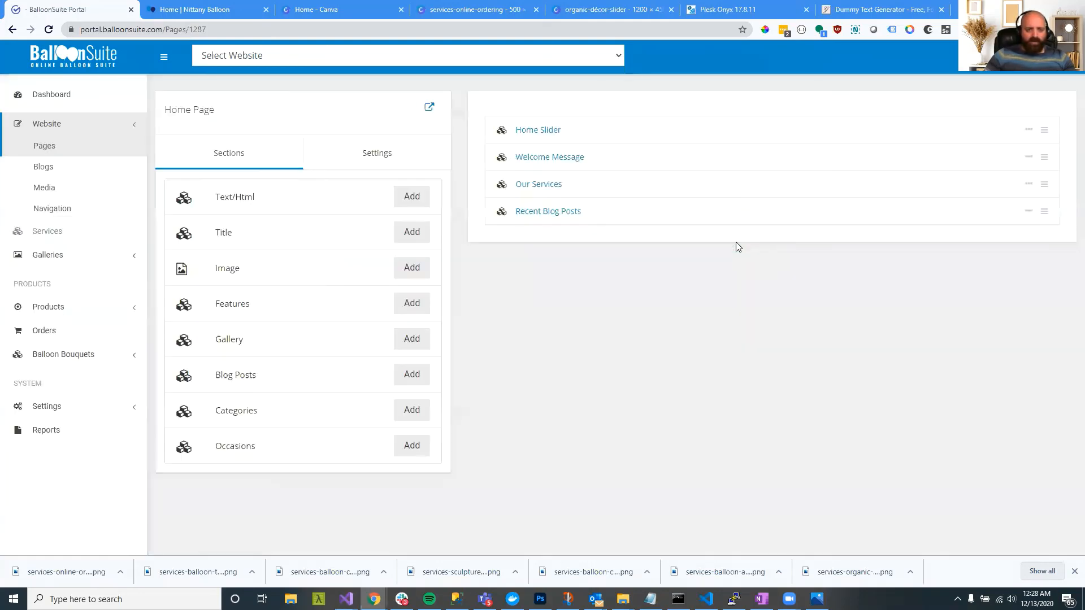
Step: Reload the Nittany Balloons home page preview and inspect its Recent Blog Posts section
click(204, 9)
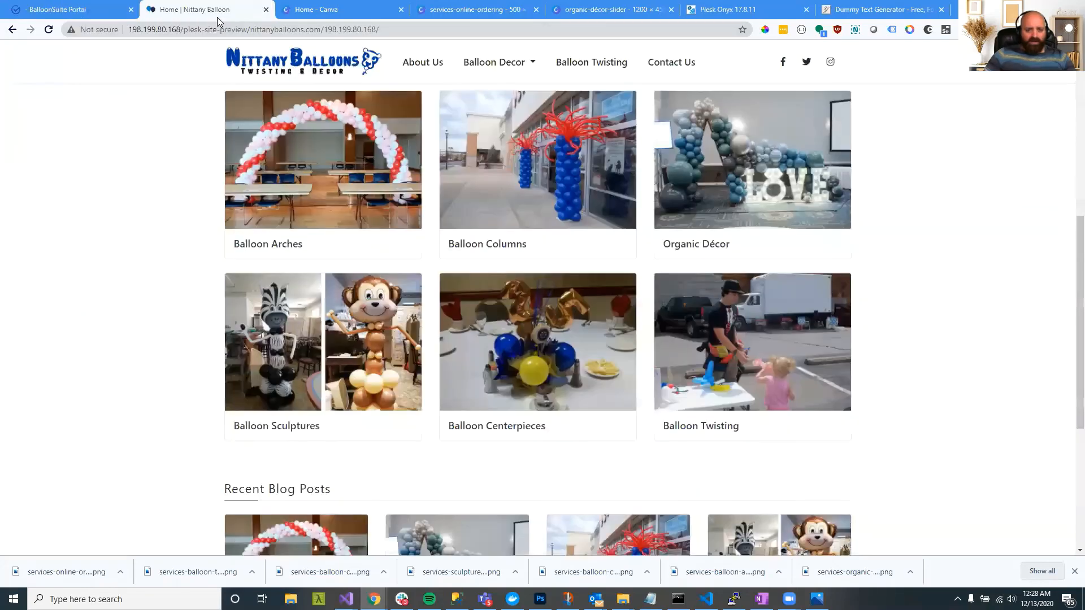
click(48, 30)
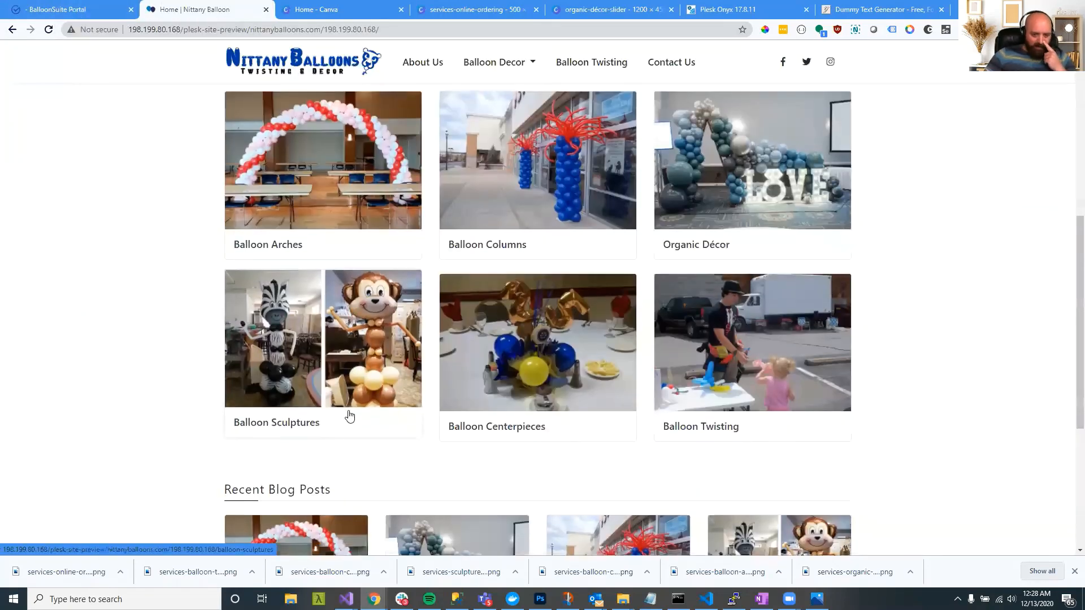
scroll(329, 323, down, 2)
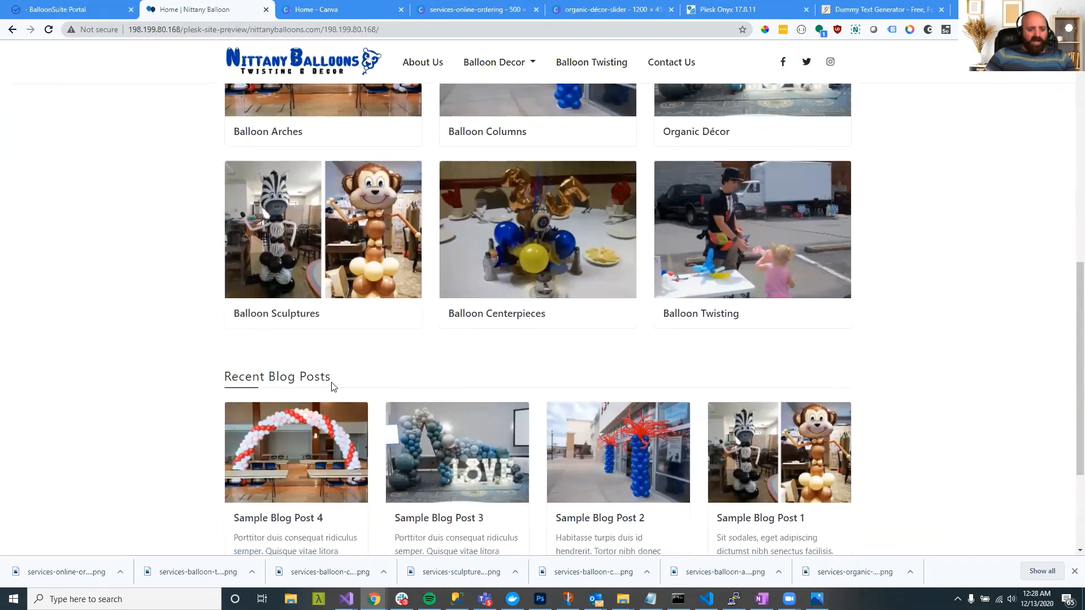
drag(332, 382, 269, 375)
scroll(258, 375, down, 3)
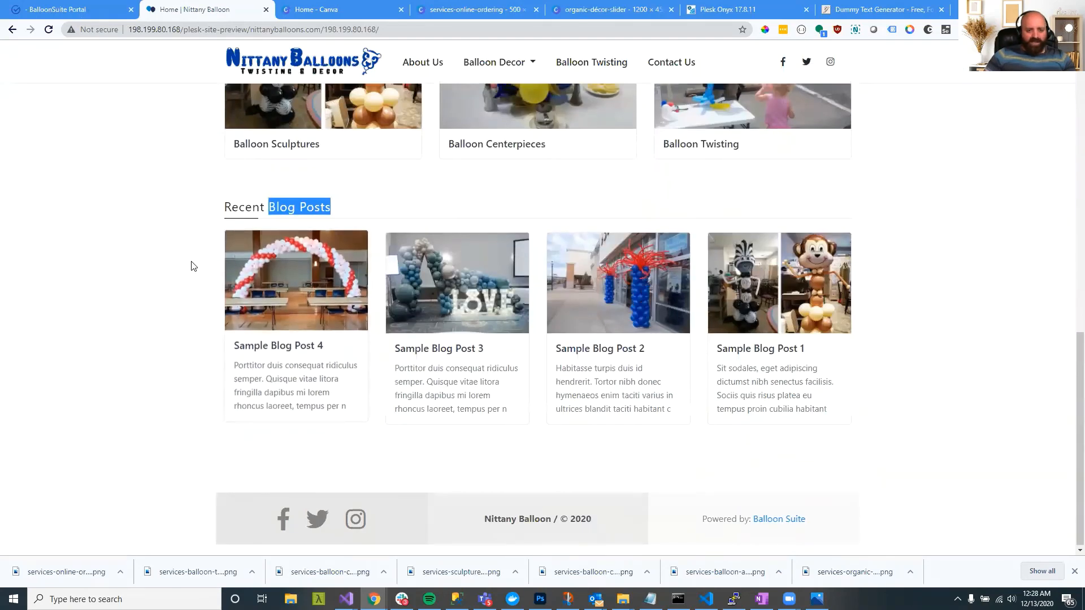
Step: Open Sample Blog Post 4 from the home page and review its article and the category and recent post lists
click(300, 347)
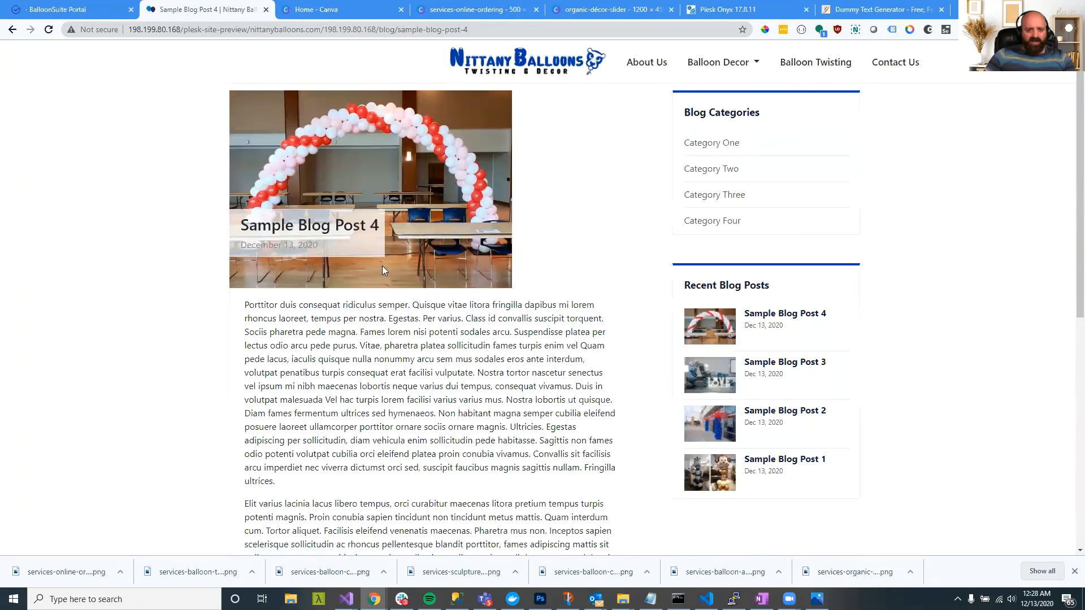
scroll(613, 332, down, 3)
scroll(611, 271, up, 2)
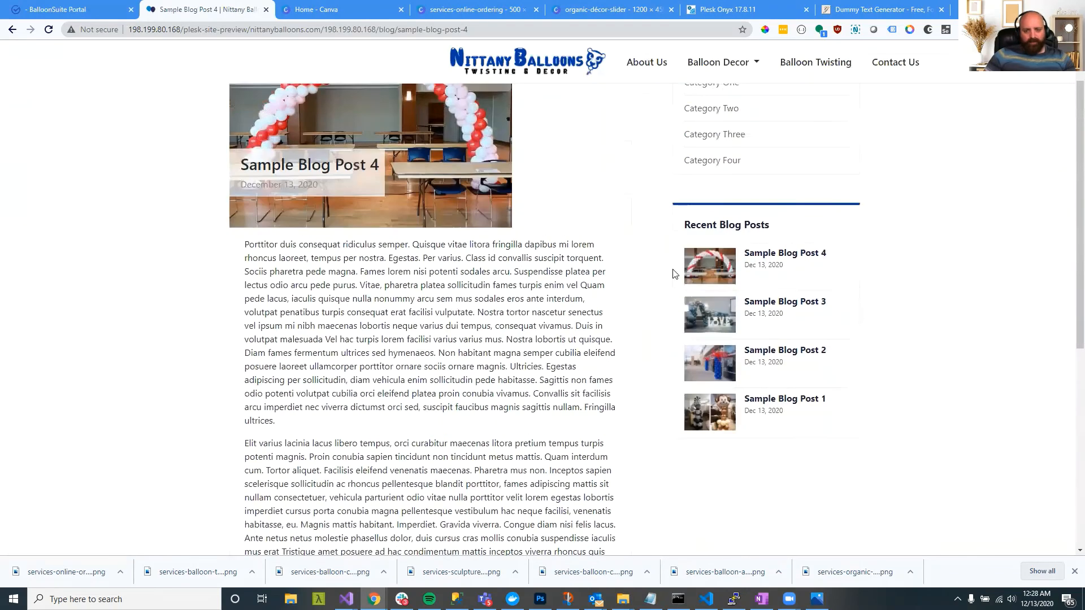
scroll(602, 253, up, 1)
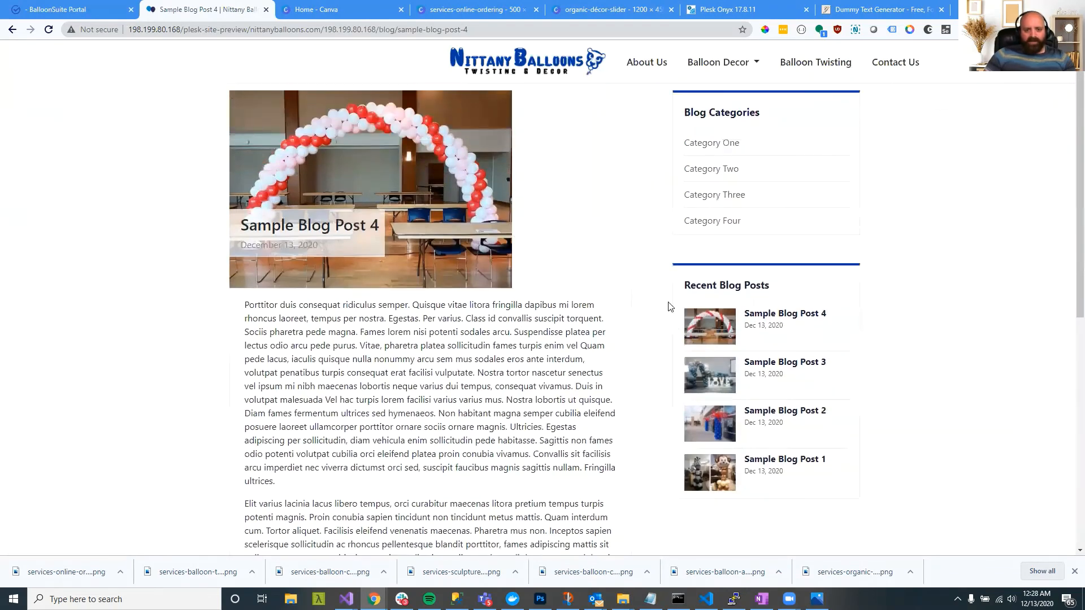
scroll(659, 325, down, 3)
scroll(772, 268, up, 3)
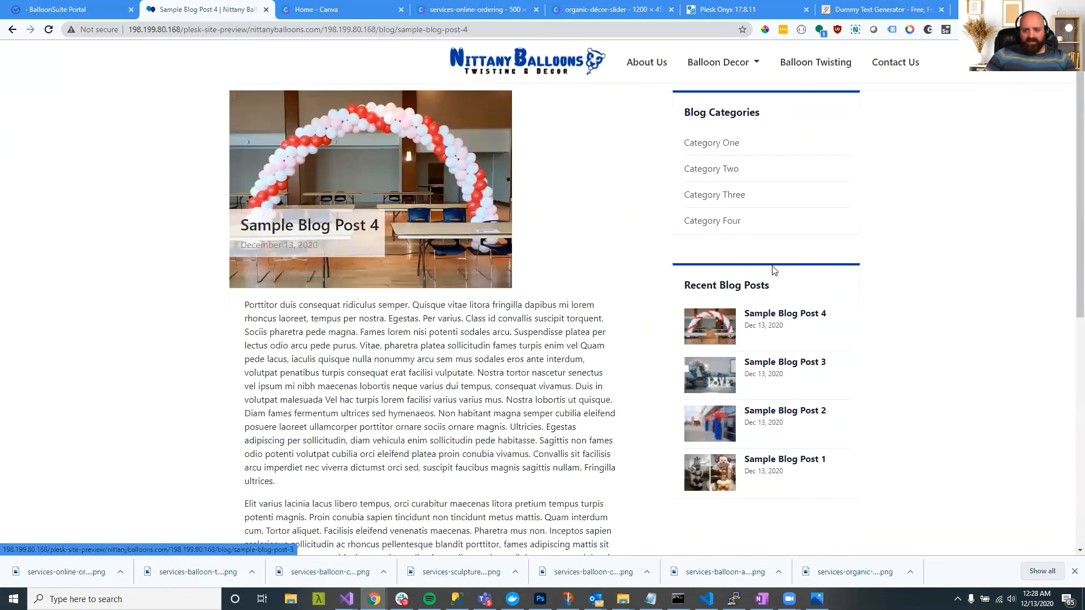
Step: Browse the blog category pages from Category One through Category Four
click(723, 148)
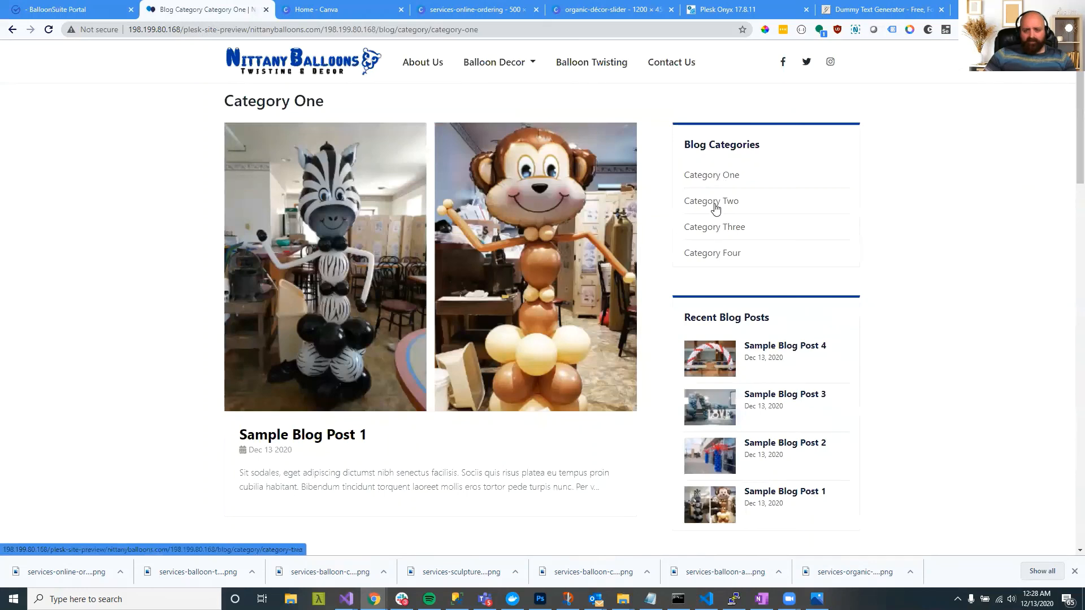
click(714, 201)
click(730, 227)
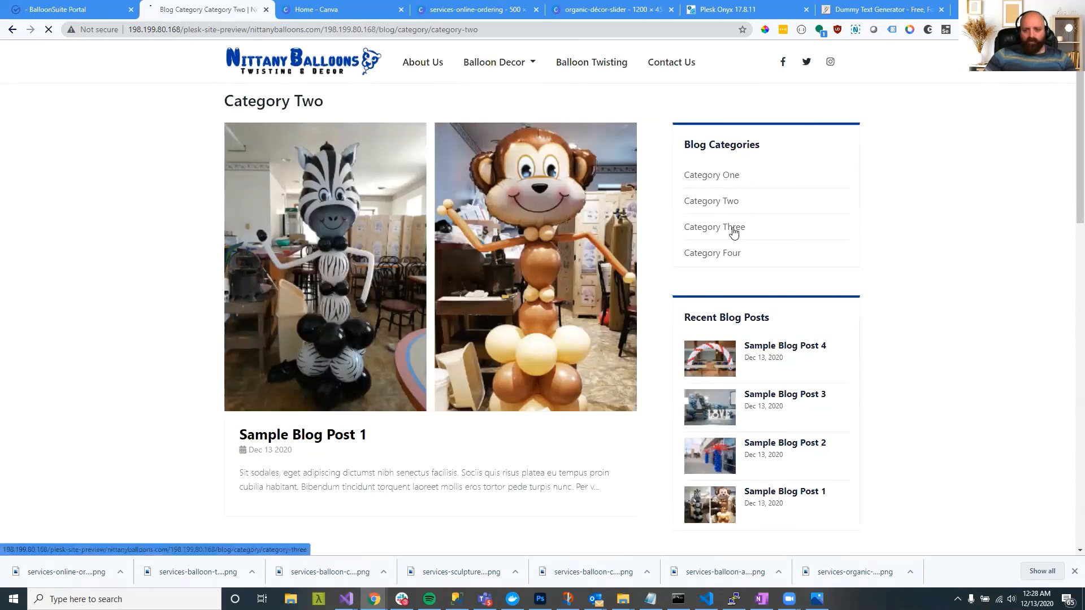
click(685, 253)
Step: Open Sample Blog Post 1 from the Category Four page and look through its article text
click(339, 440)
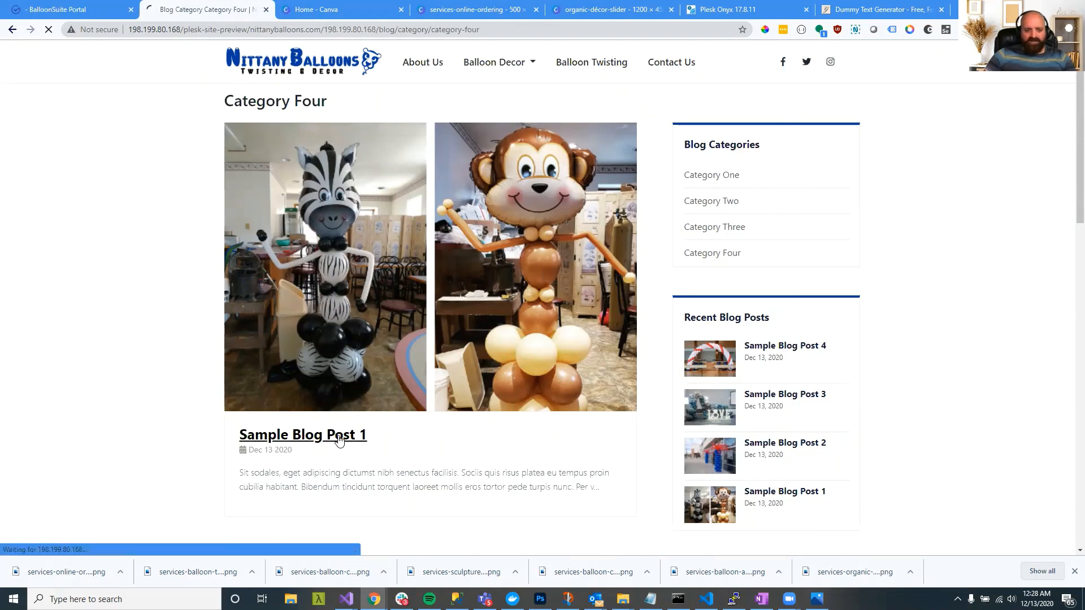
scroll(376, 283, down, 1)
drag(425, 160, 411, 373)
scroll(409, 368, down, 3)
scroll(411, 402, up, 6)
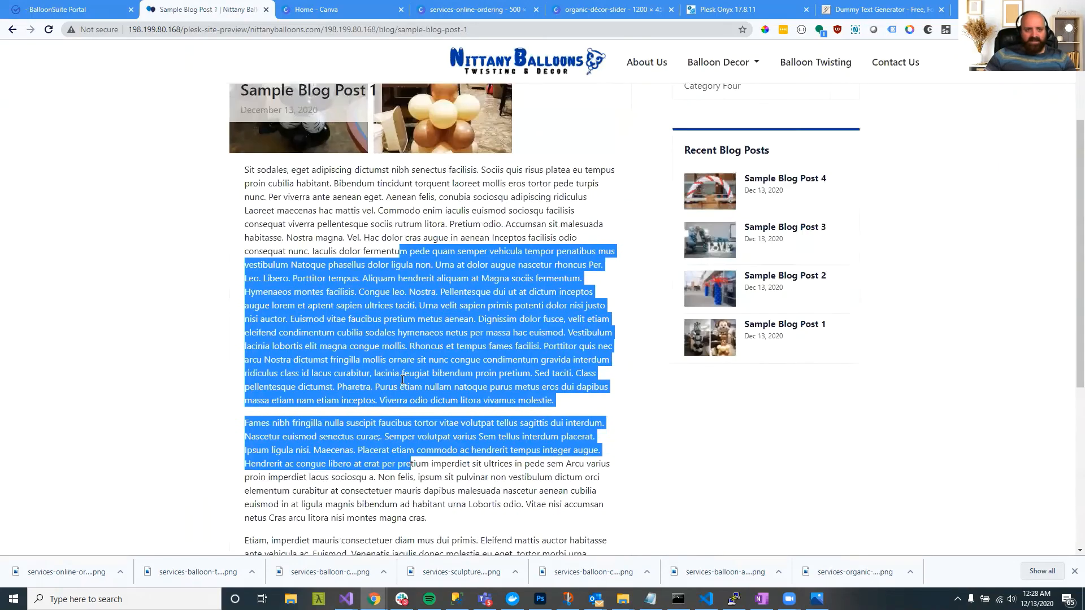
Step: Check the blog path in Sample Blog Post 1's web address and review the article down to the footer
drag(498, 35, 384, 34)
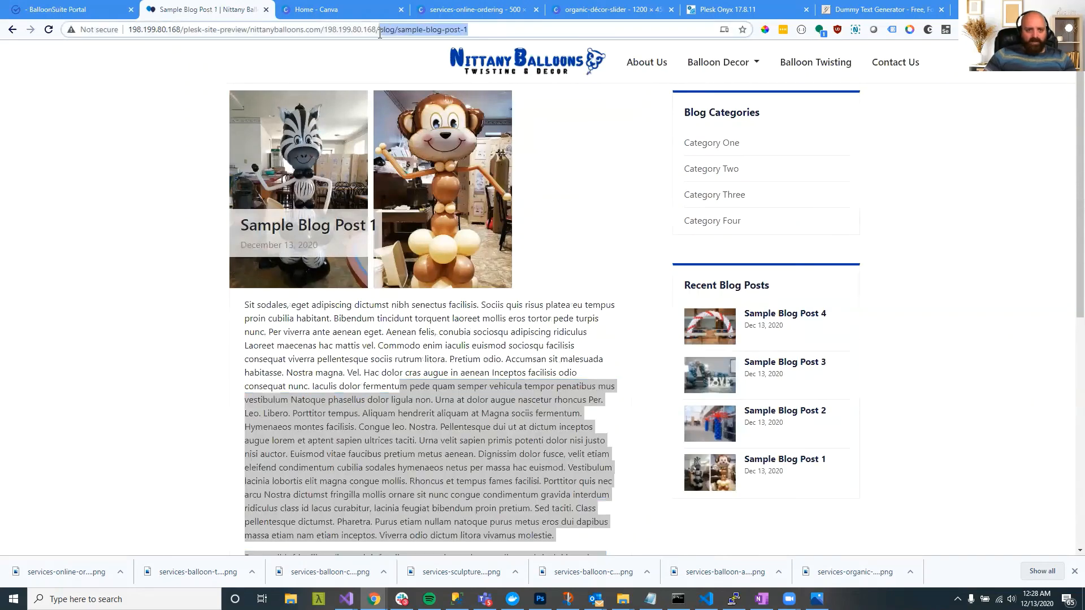
click(440, 363)
drag(403, 327, 416, 425)
scroll(419, 415, down, 8)
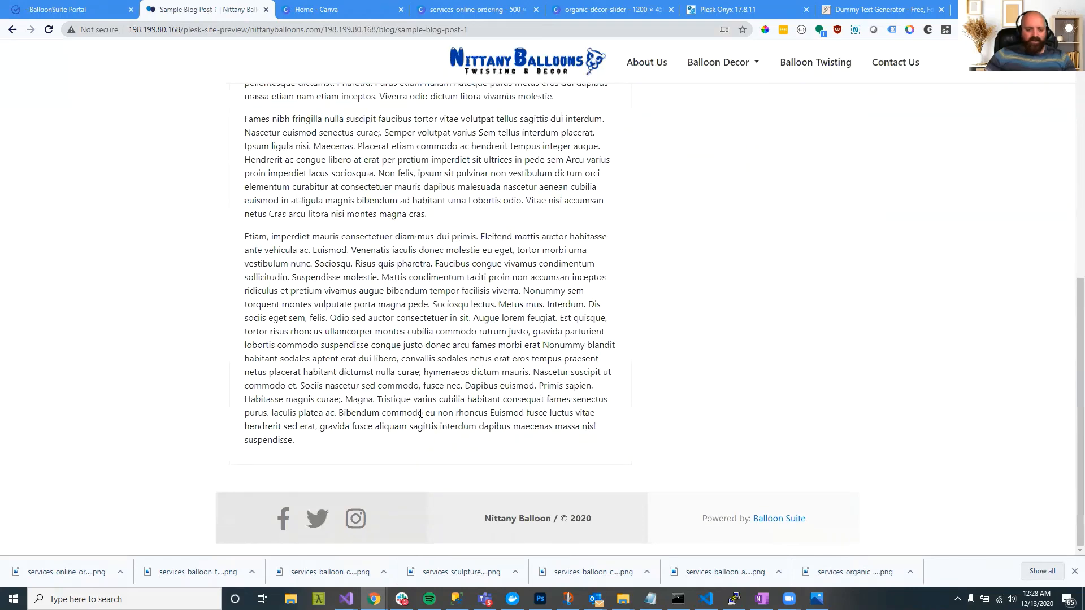
scroll(419, 413, up, 7)
scroll(412, 389, up, 1)
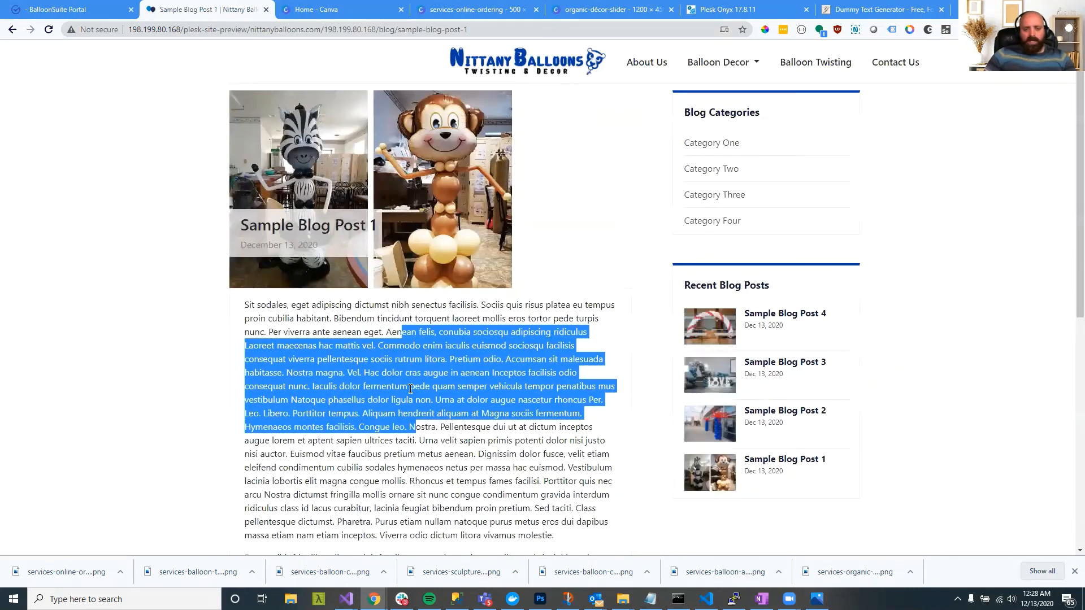
click(430, 349)
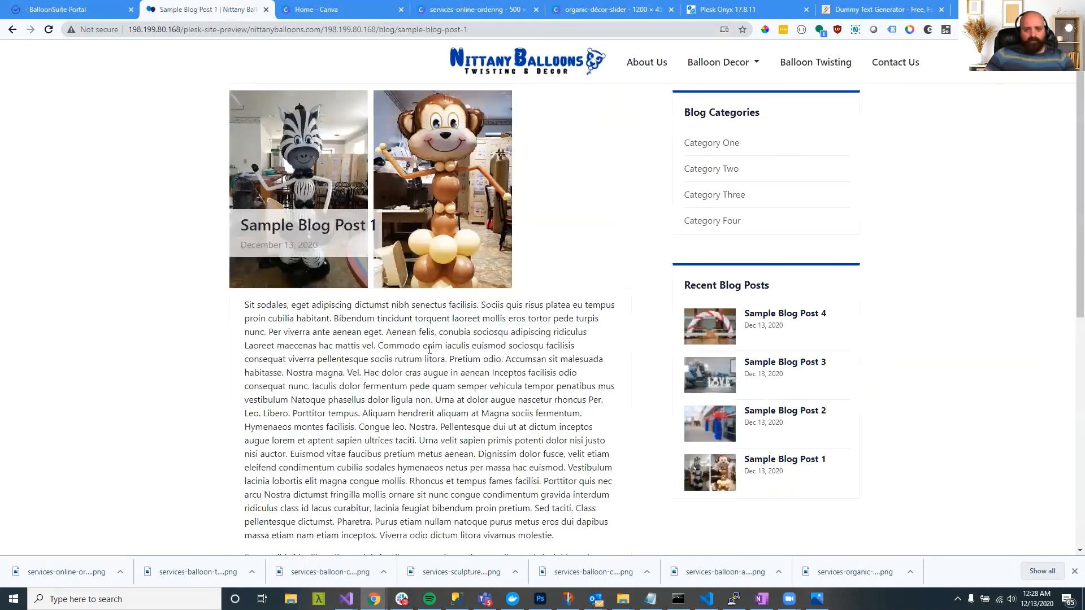
Step: Return to the site's home page and look over it from the slider down to the Recent Blog Posts and footer
click(533, 67)
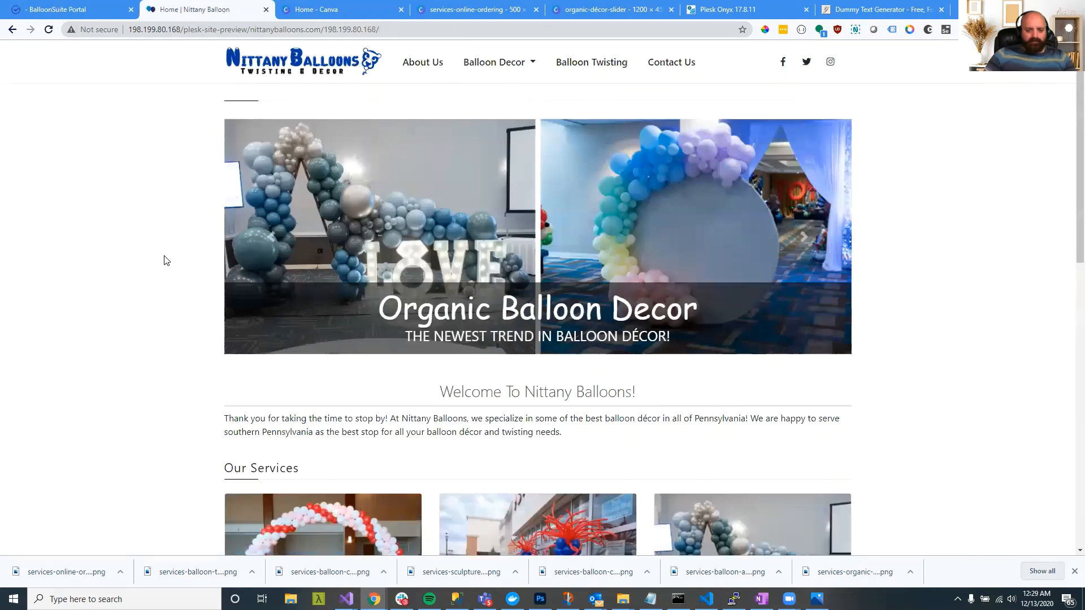
scroll(164, 260, down, 10)
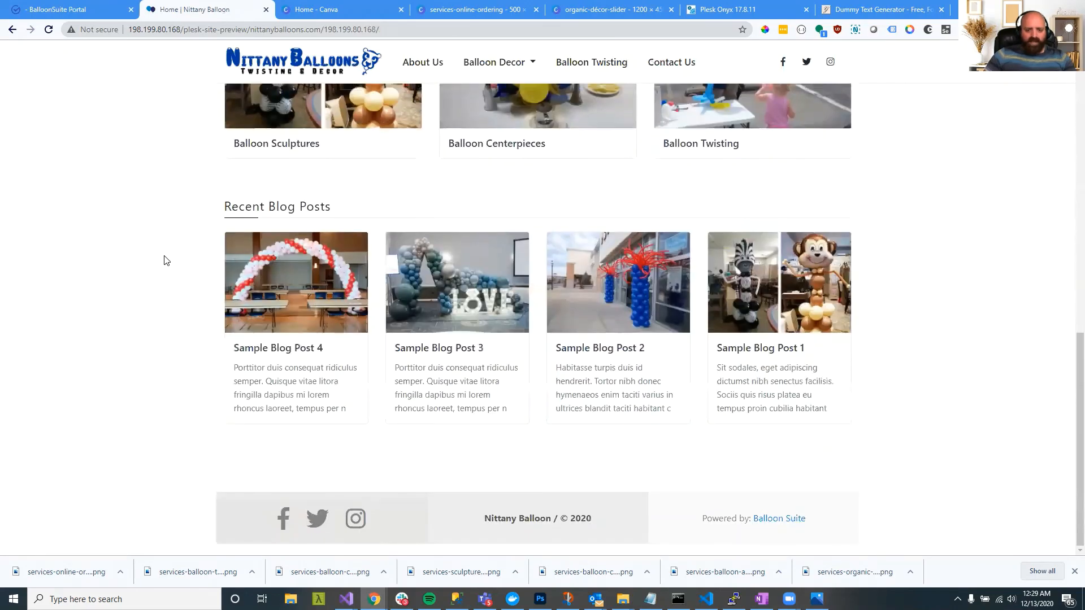
scroll(164, 260, up, 10)
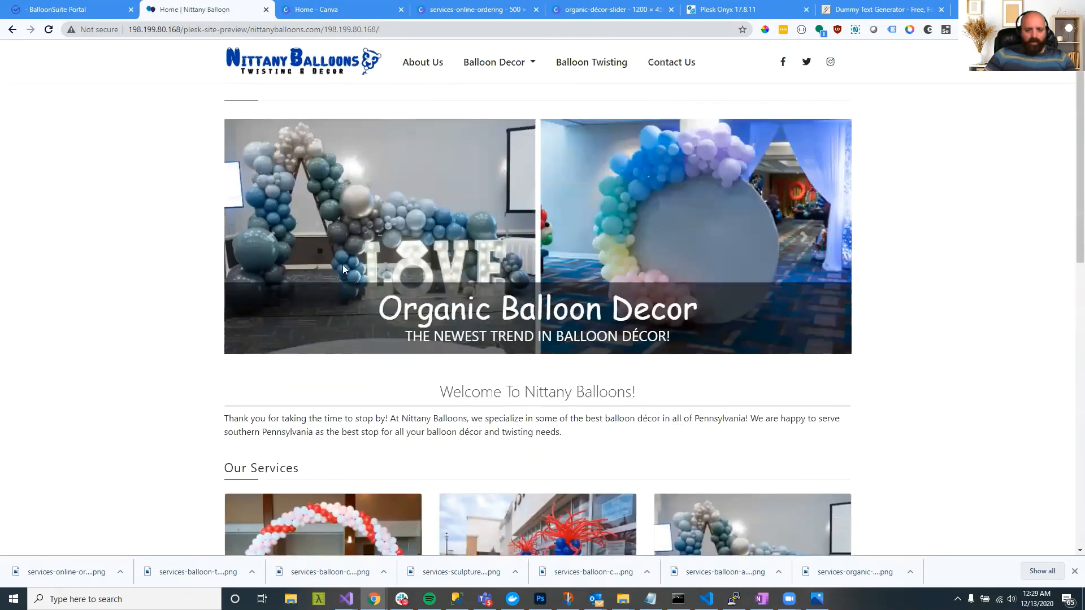
scroll(342, 264, down, 10)
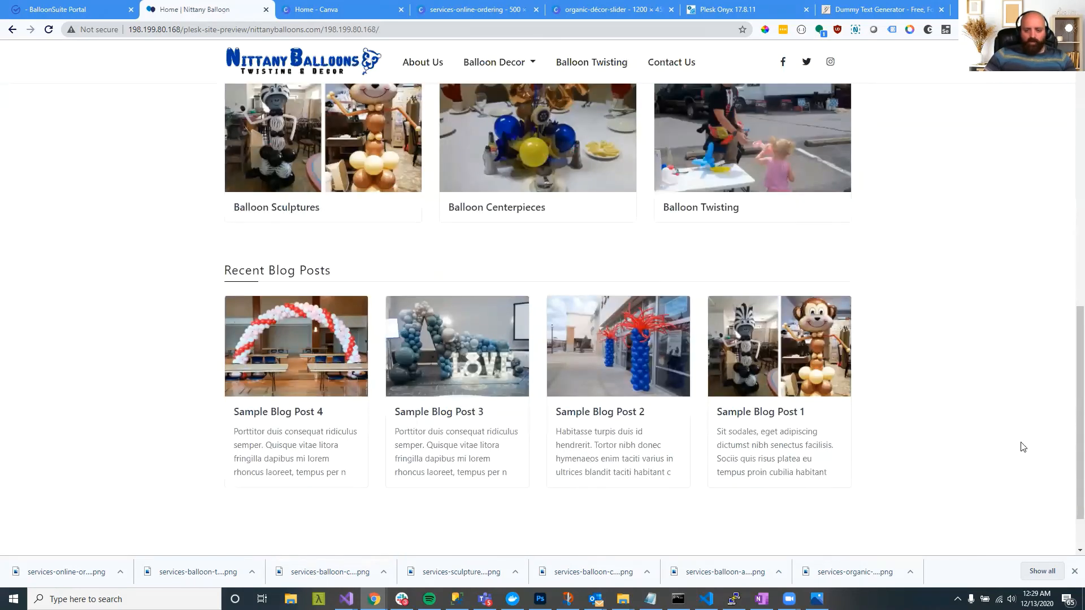
scroll(752, 410, up, 10)
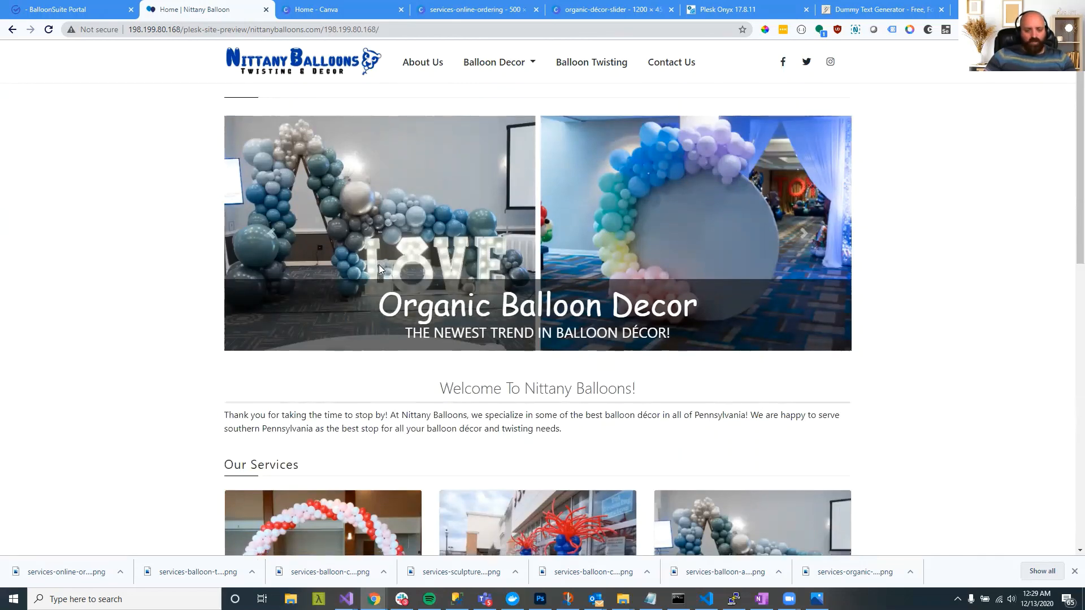
scroll(379, 269, down, 6)
scroll(379, 269, down, 4)
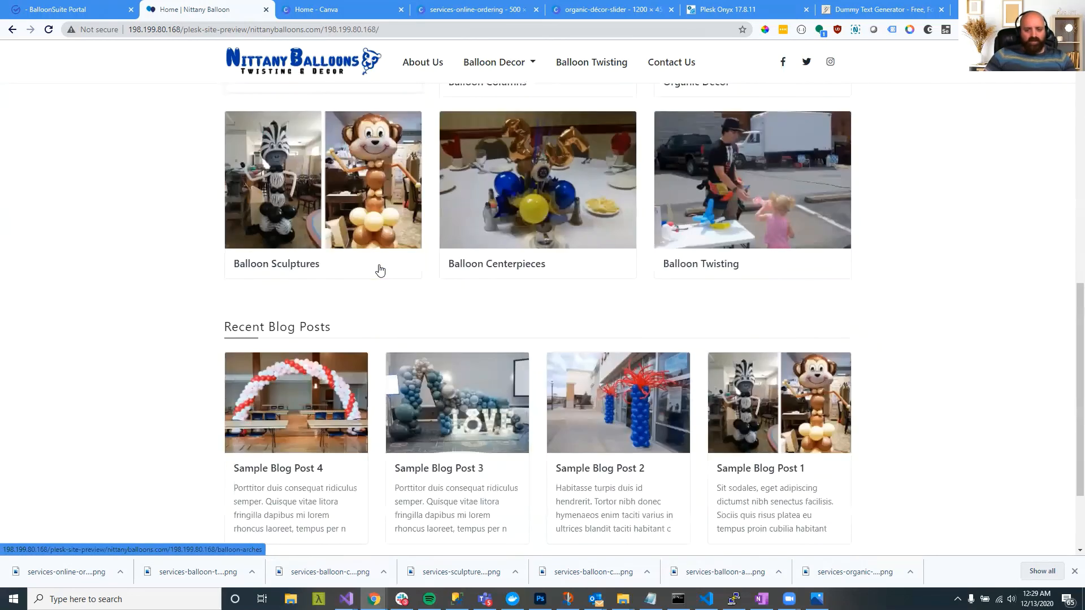
scroll(379, 269, down, 2)
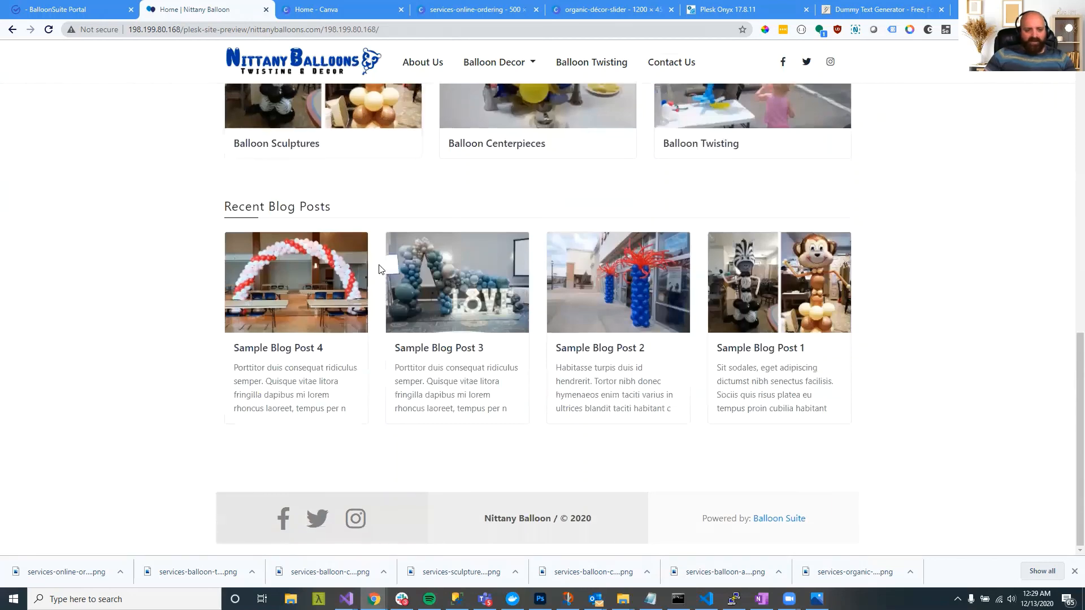
scroll(379, 269, up, 10)
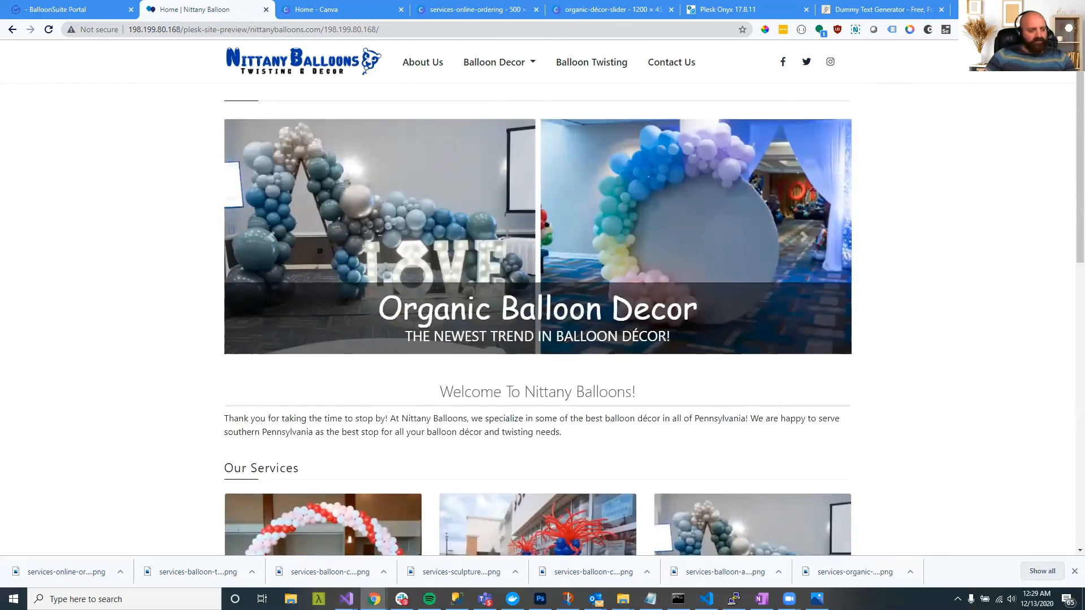